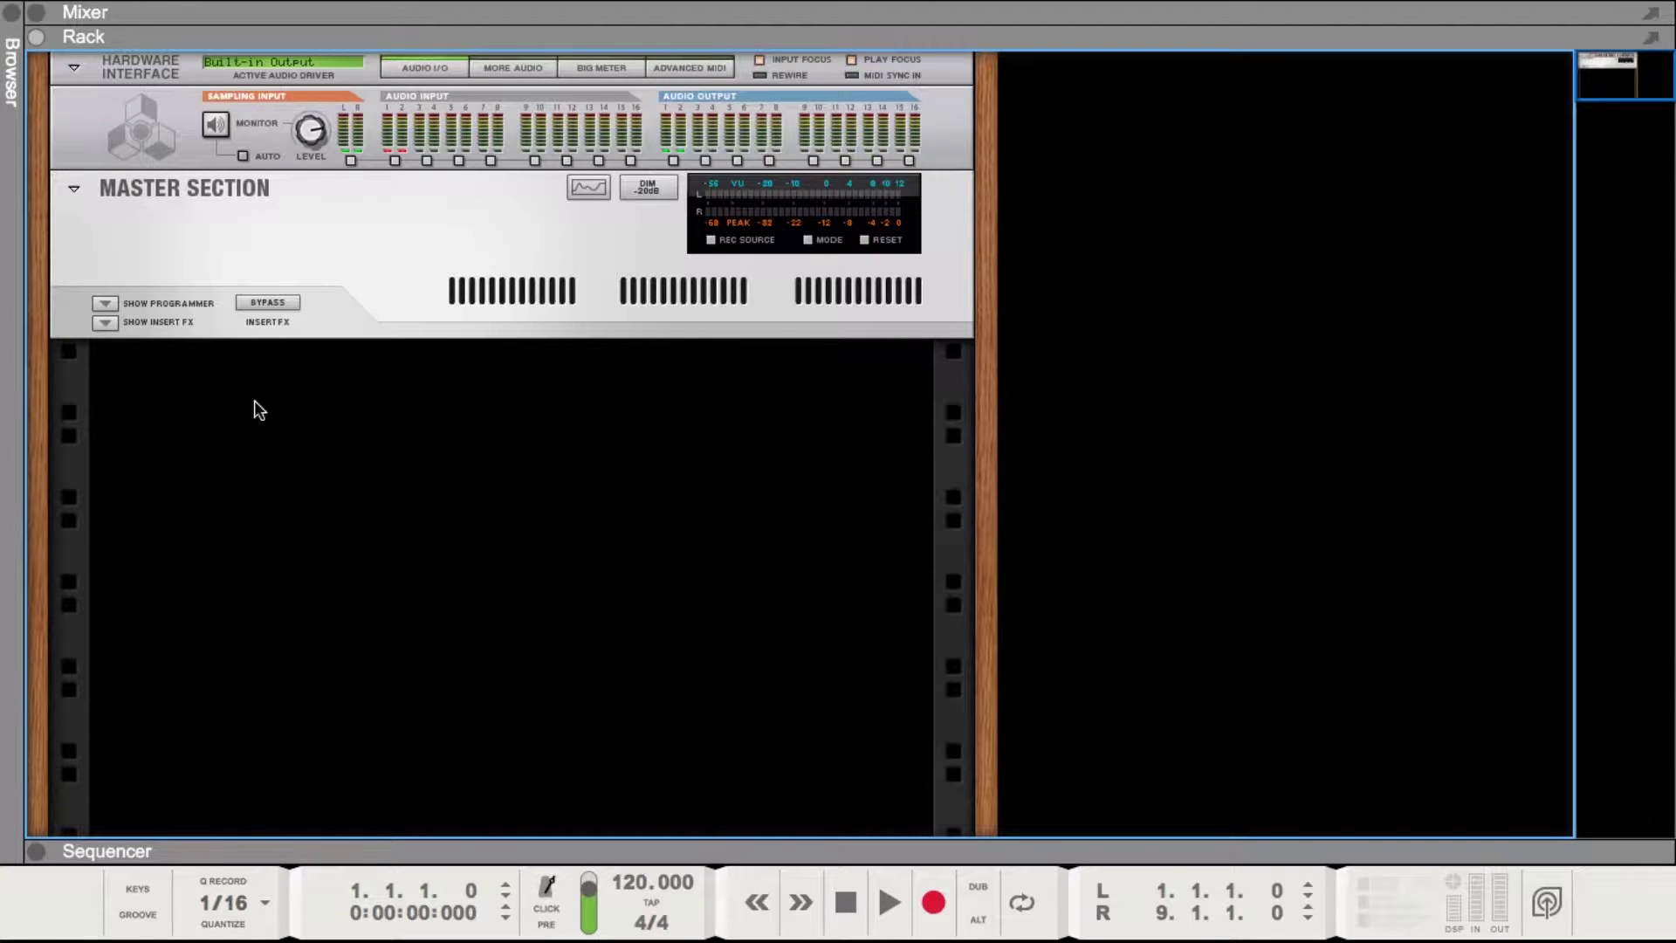
# - Add a Kong Drum Designer instrument to the empty rack below the Master Section
pyautogui.press('F3')
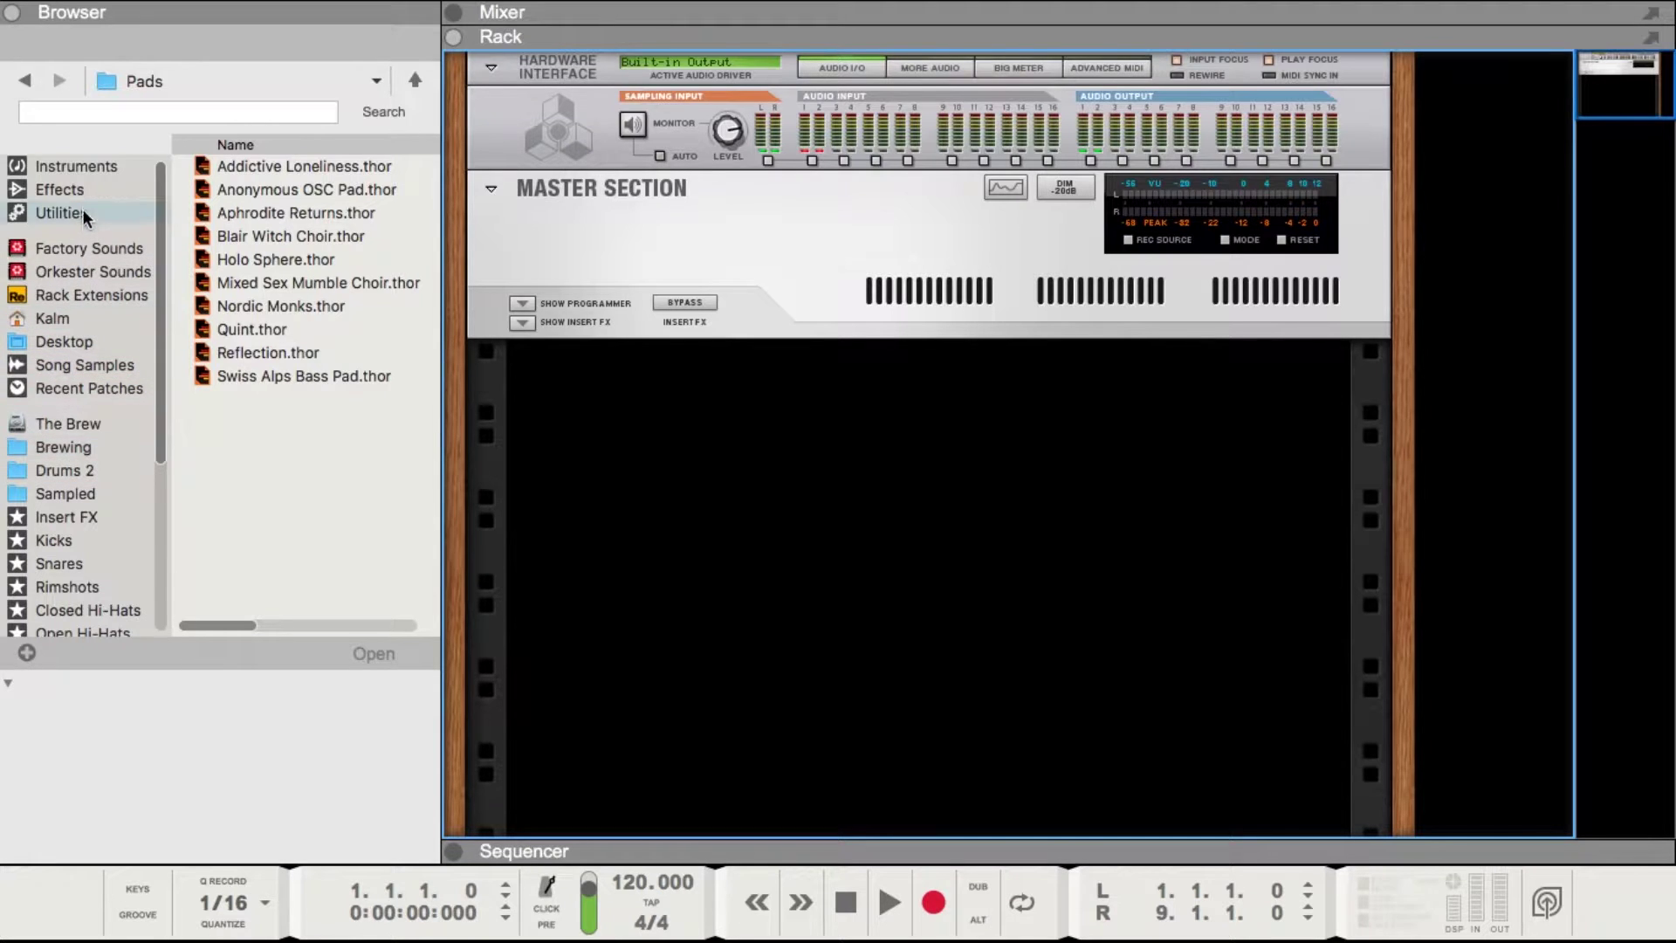
pyautogui.click(84, 168)
pyautogui.doubleClick(255, 185)
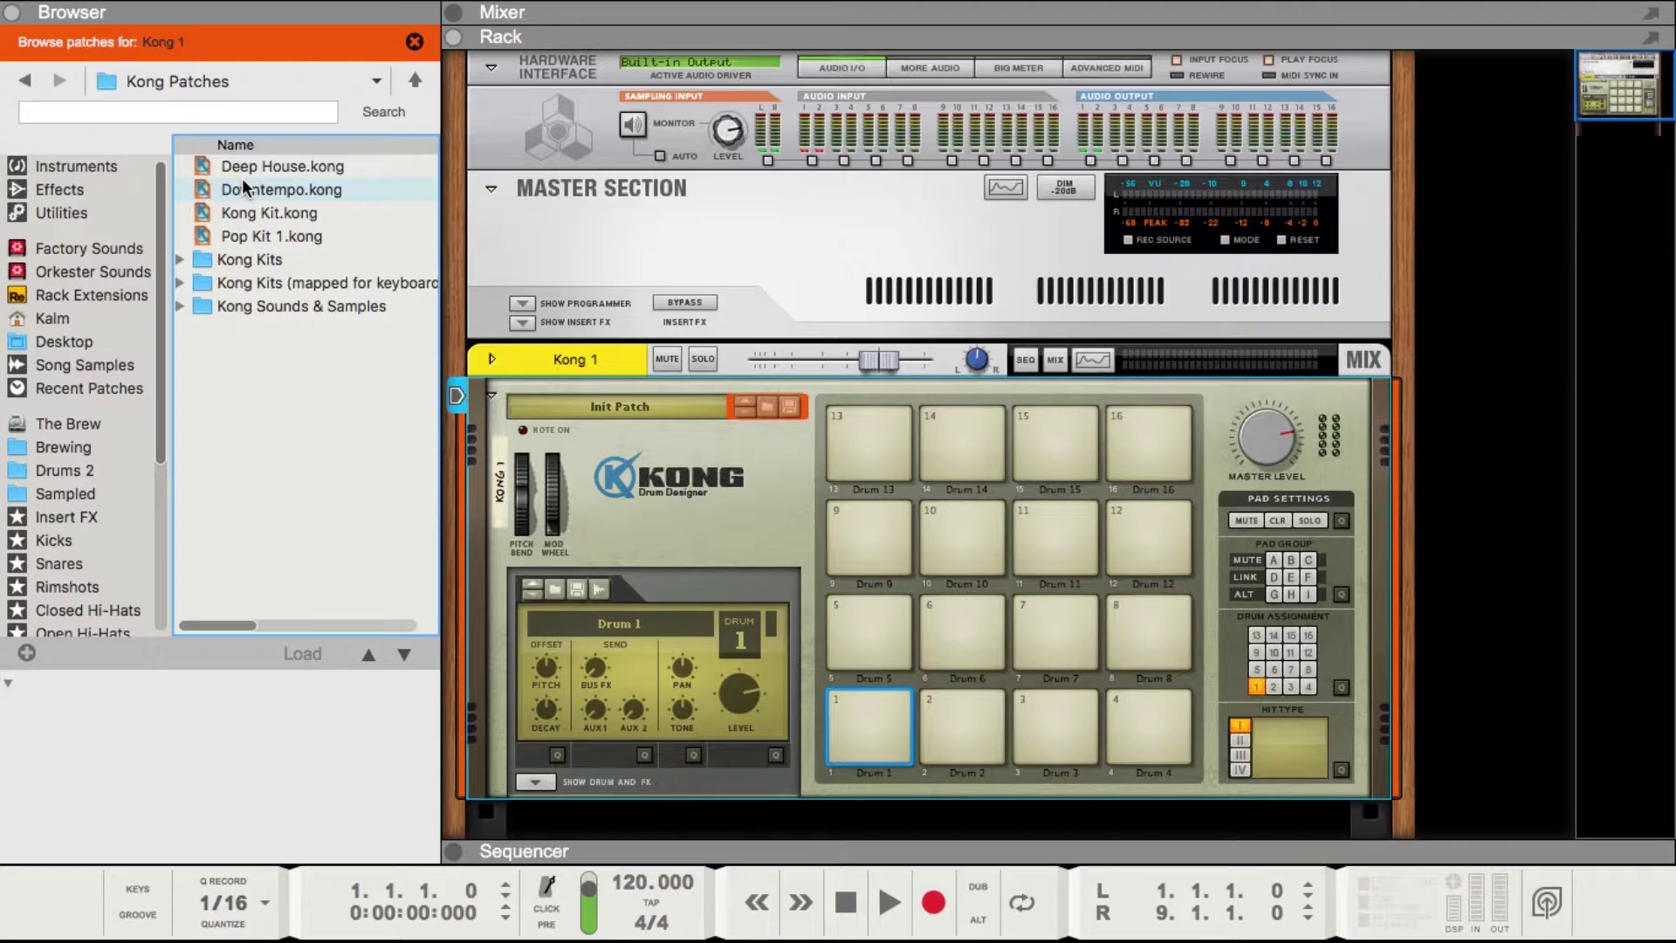
pyautogui.press('F3')
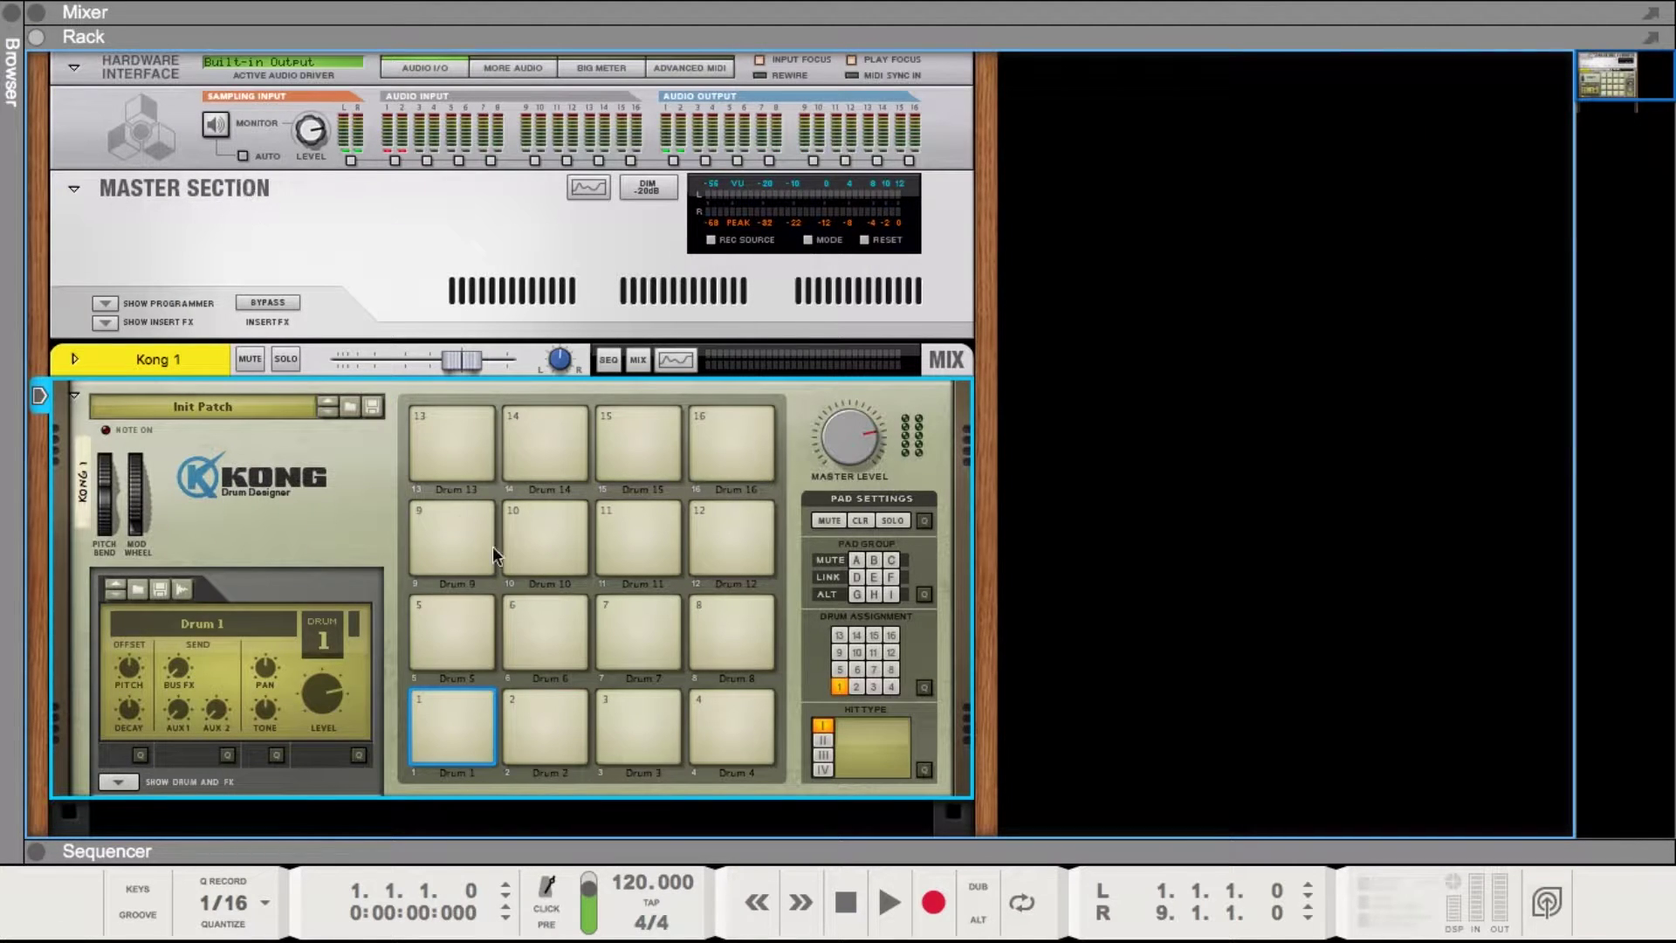
# - Select Kong's drum pads 2 through 4 in turn and expand the drum and FX section
pyautogui.scroll(-3, 562, 479)
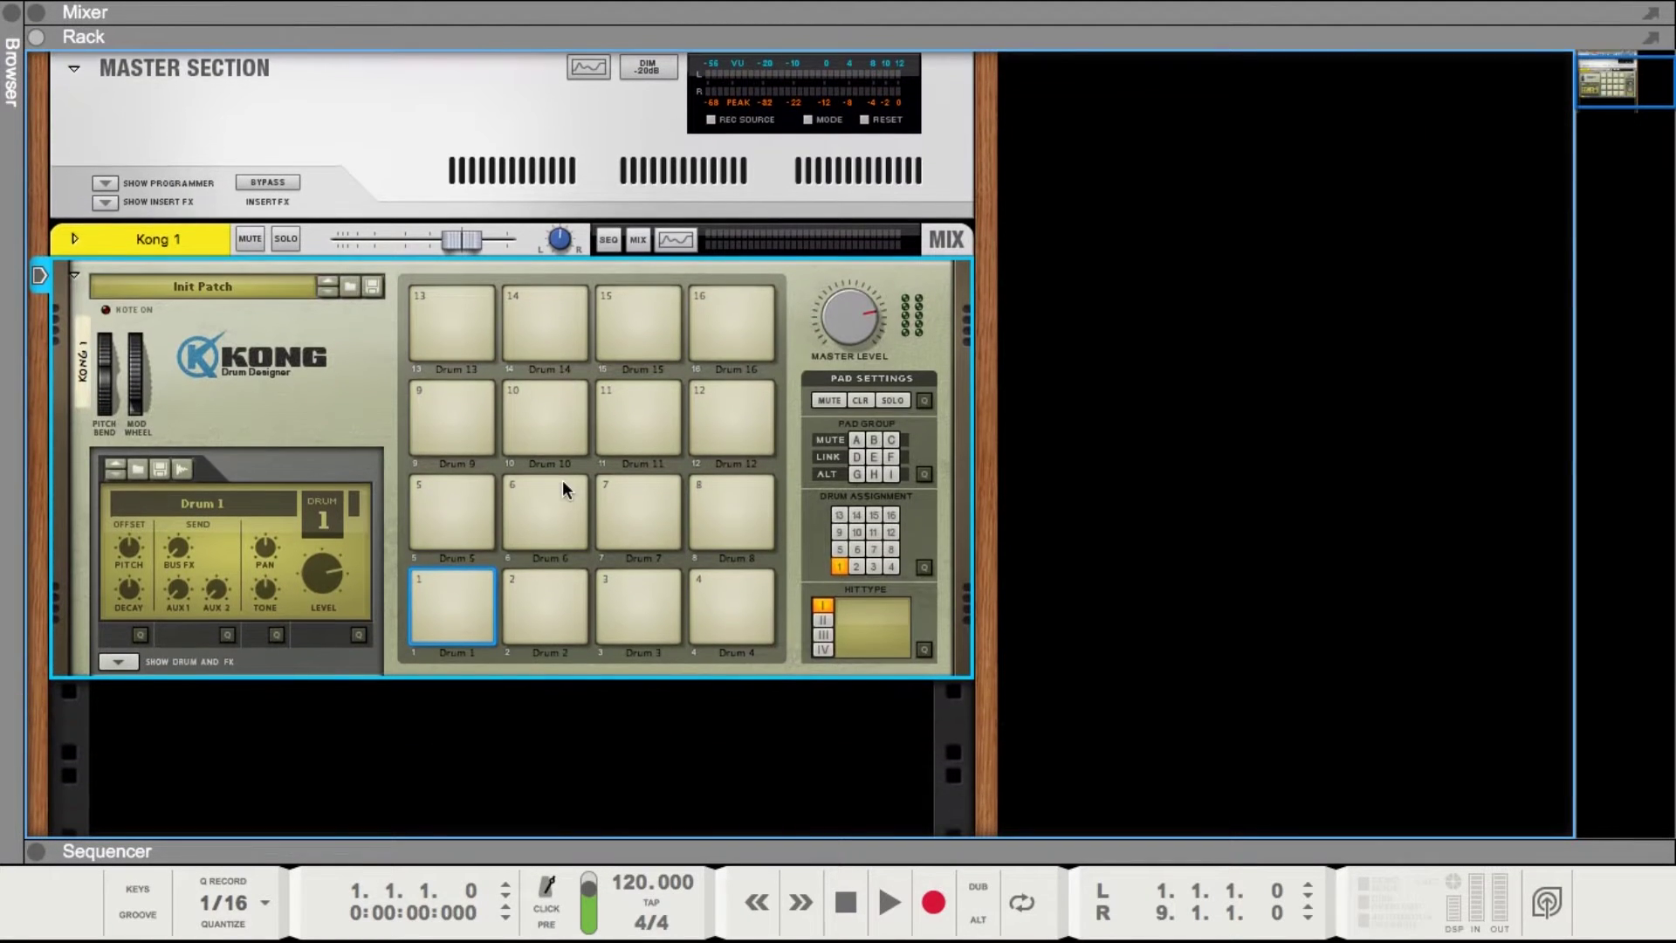
pyautogui.moveTo(541, 585); pyautogui.dragTo(637, 597)
pyautogui.click(742, 602)
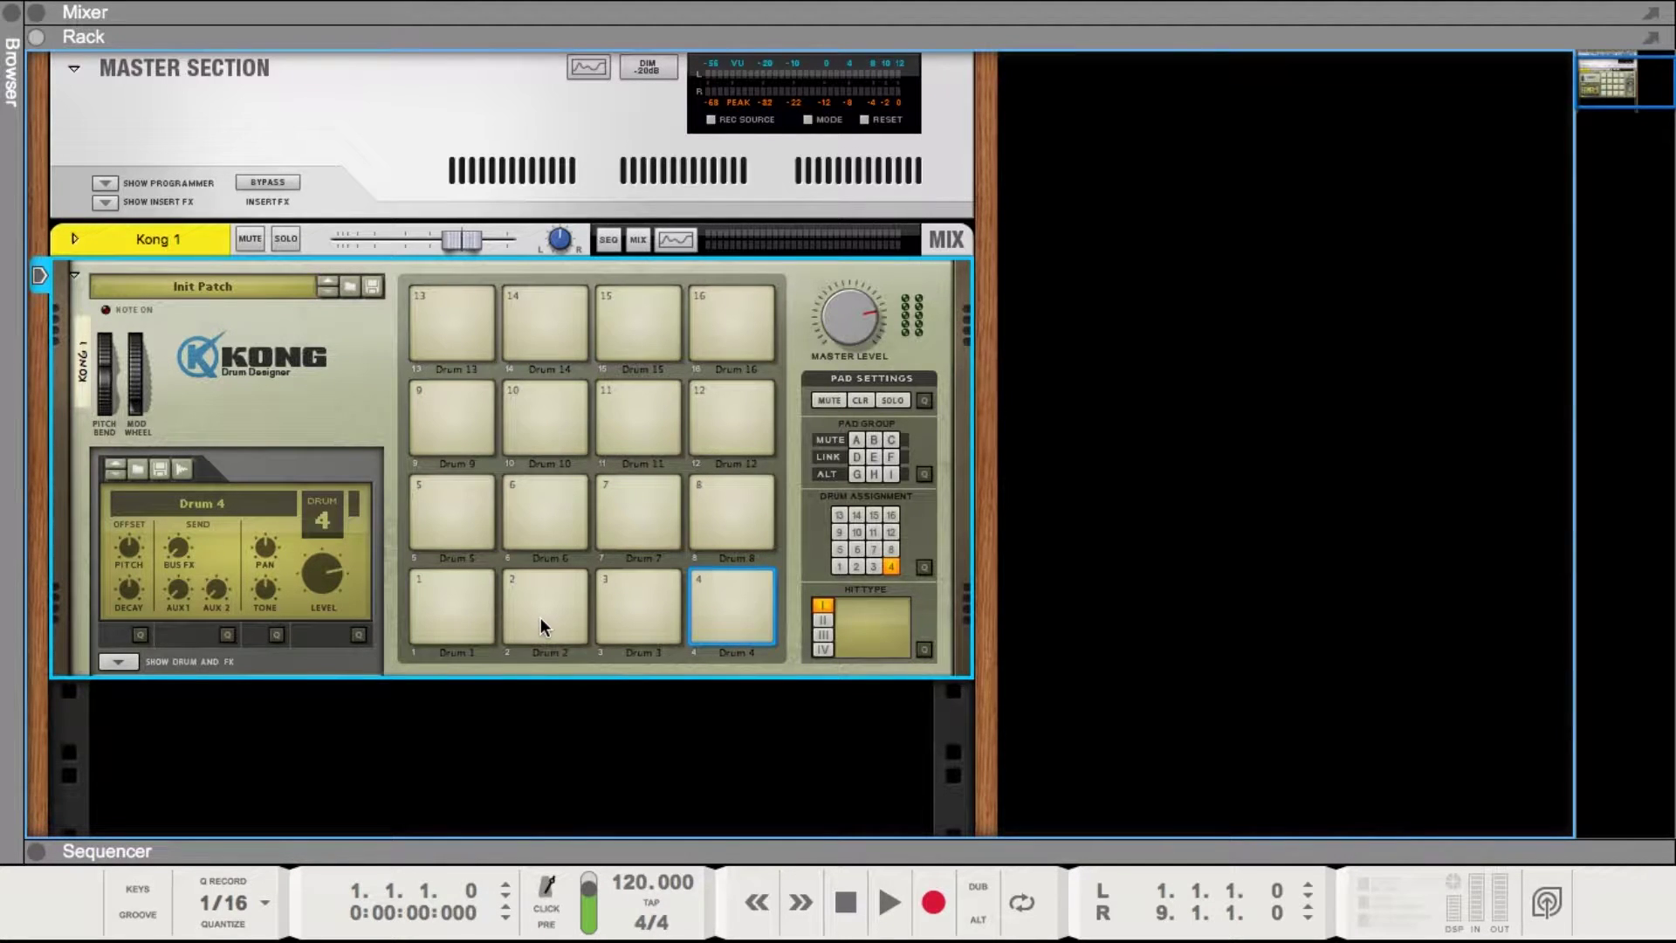
pyautogui.click(117, 661)
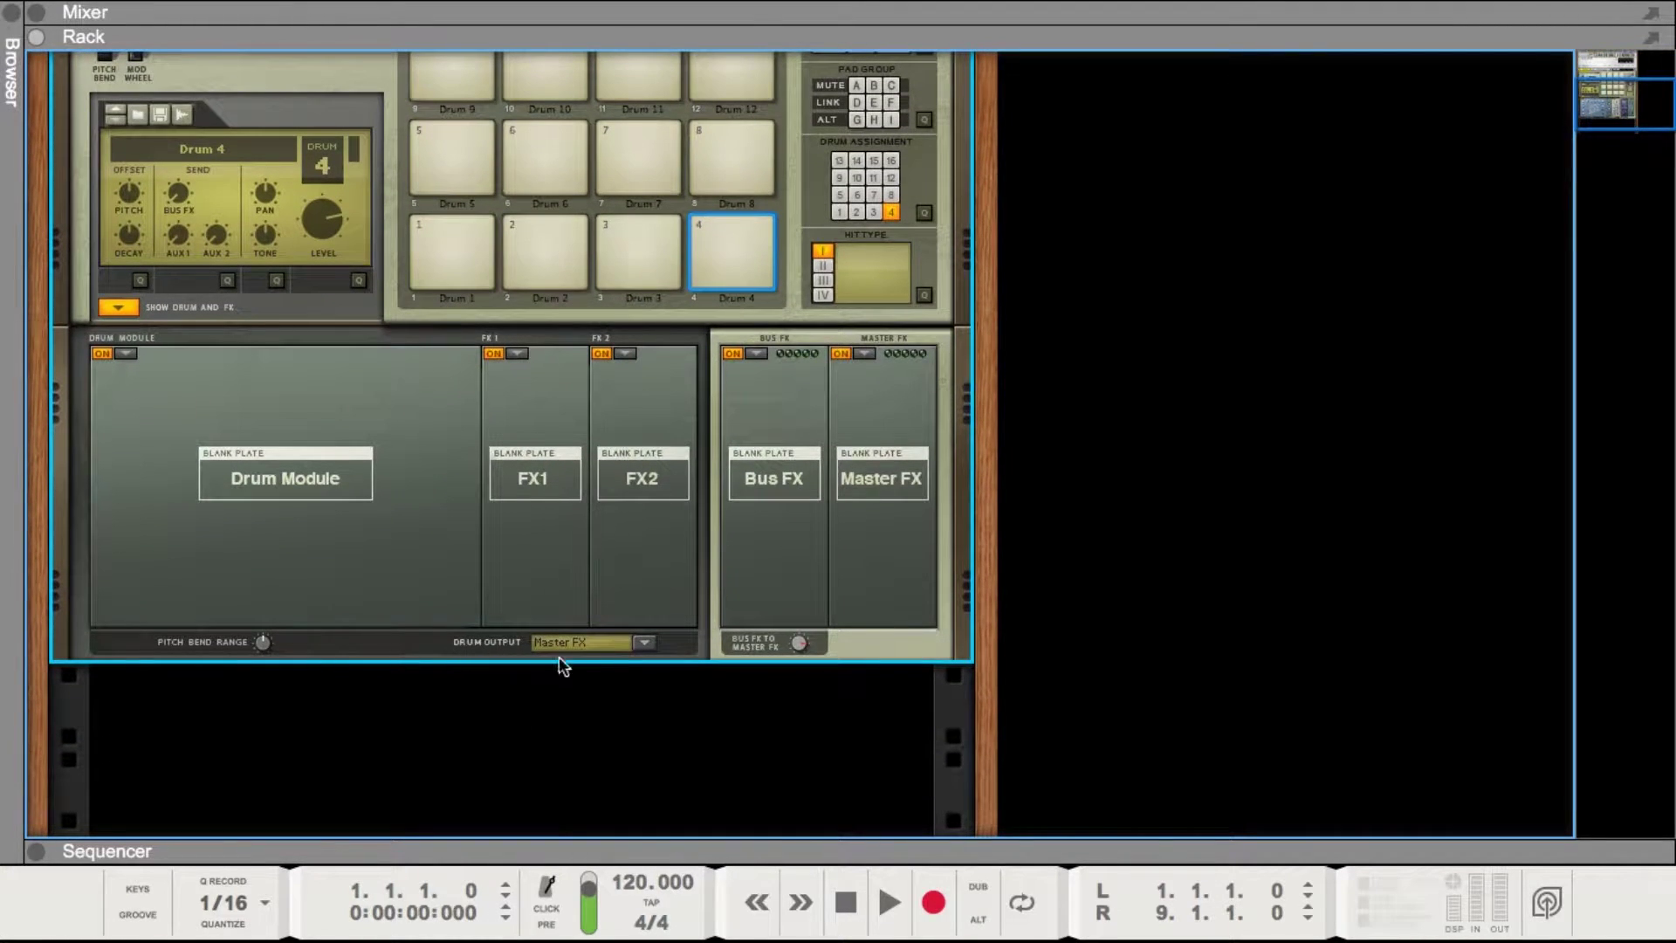
# - Select Kong's pads 5, 6 and 7, followed by pads 1 and 2, to view their drum module and effect slots
pyautogui.scroll(3, 711, 650)
pyautogui.click(450, 258)
pyautogui.click(541, 262)
pyautogui.click(633, 270)
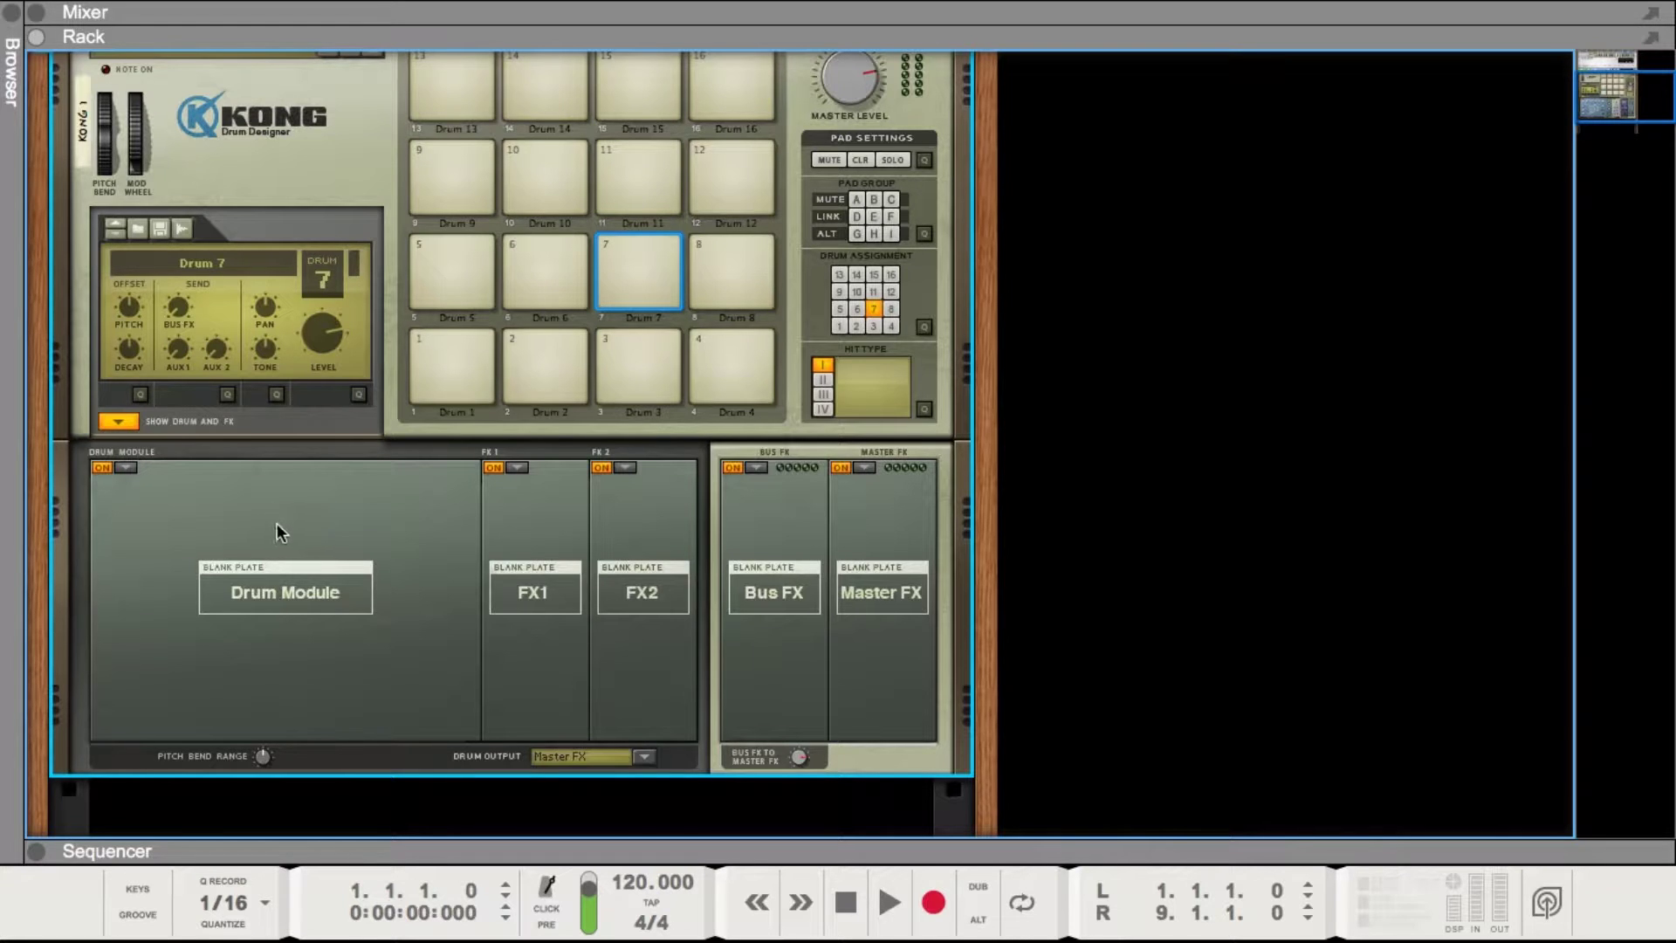
pyautogui.click(437, 364)
pyautogui.click(526, 366)
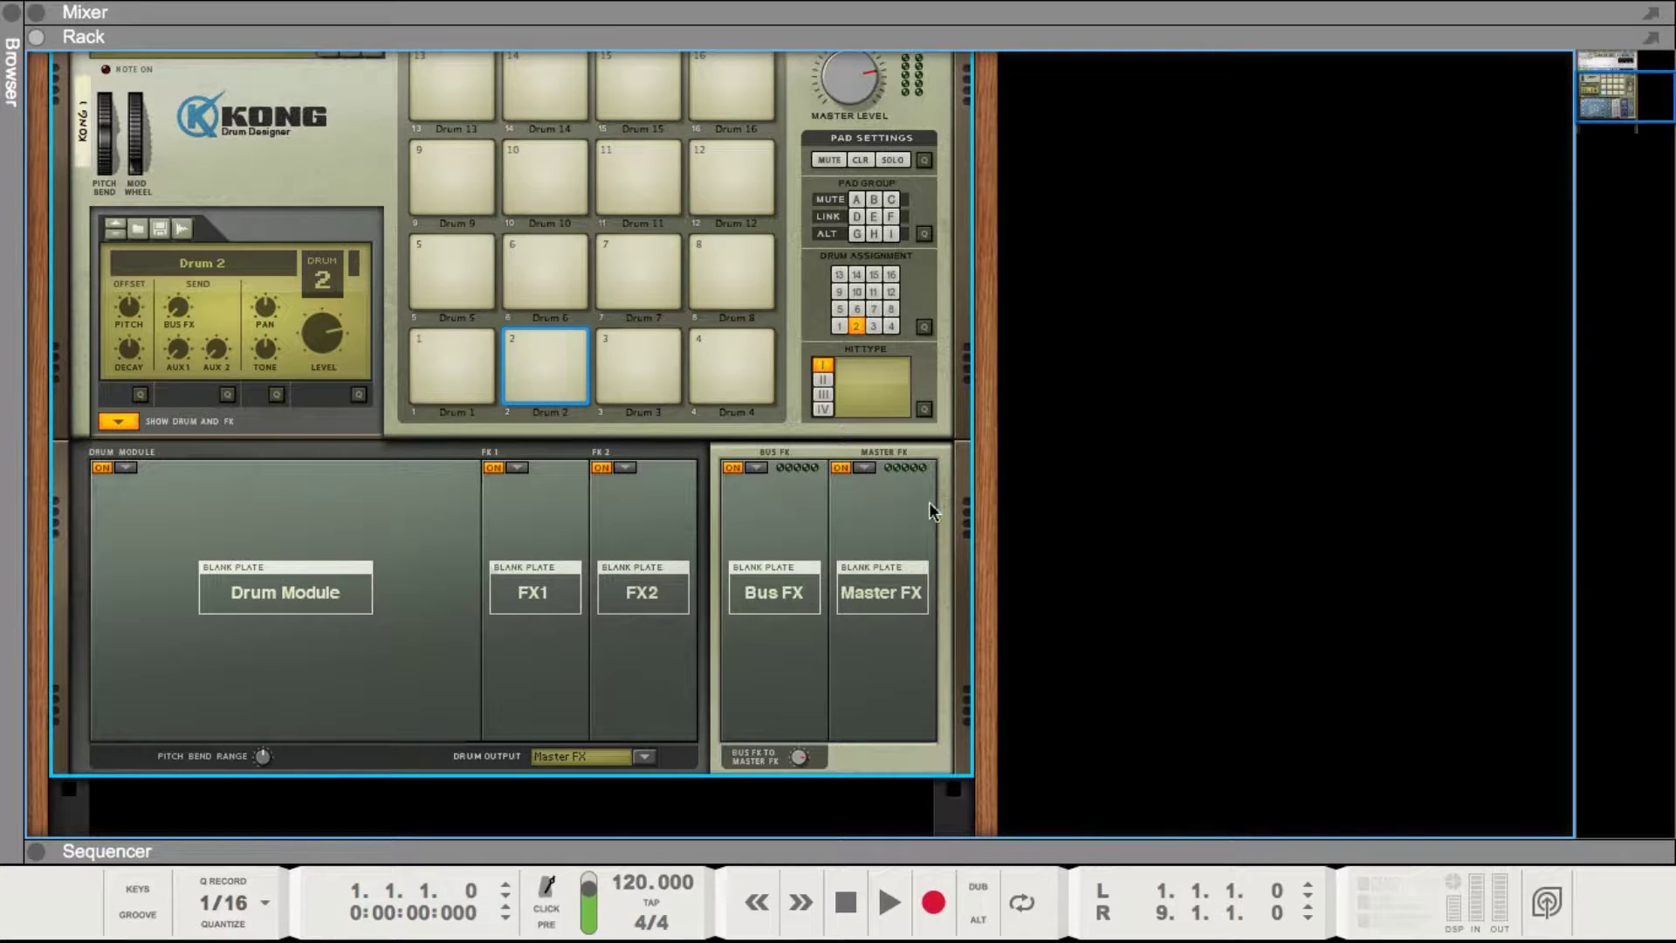
# - Examine the audio outputs and signal flow on the rear of Kong, and return to the front of the rack
pyautogui.press('Tab')
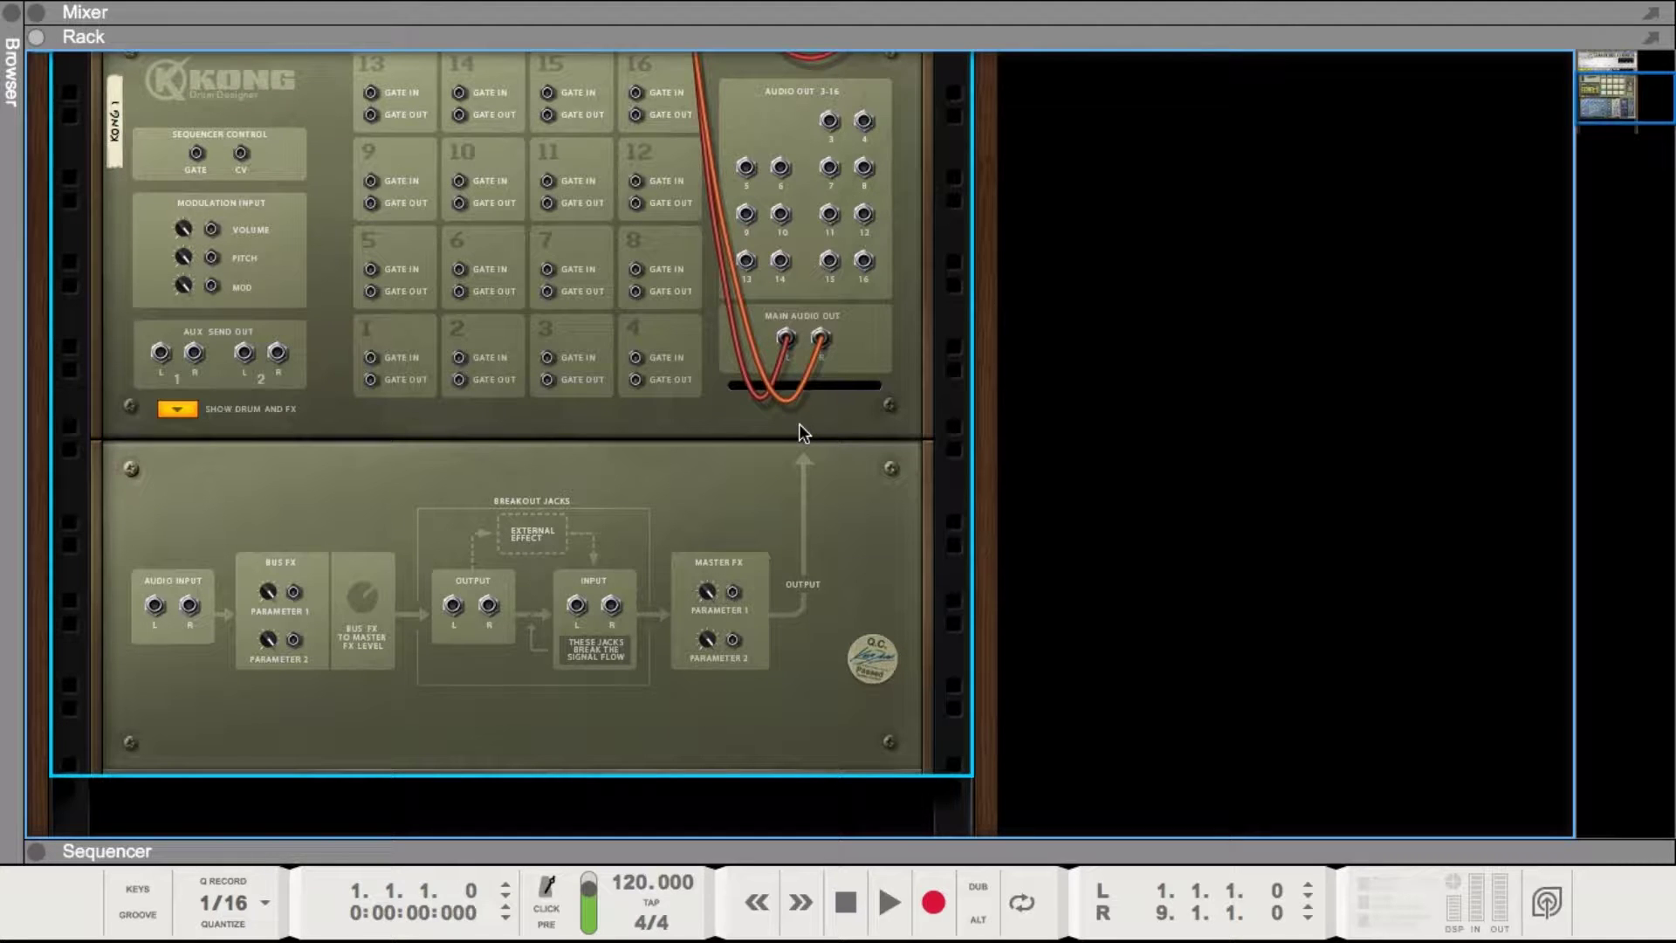
pyautogui.scroll(5, 798, 422)
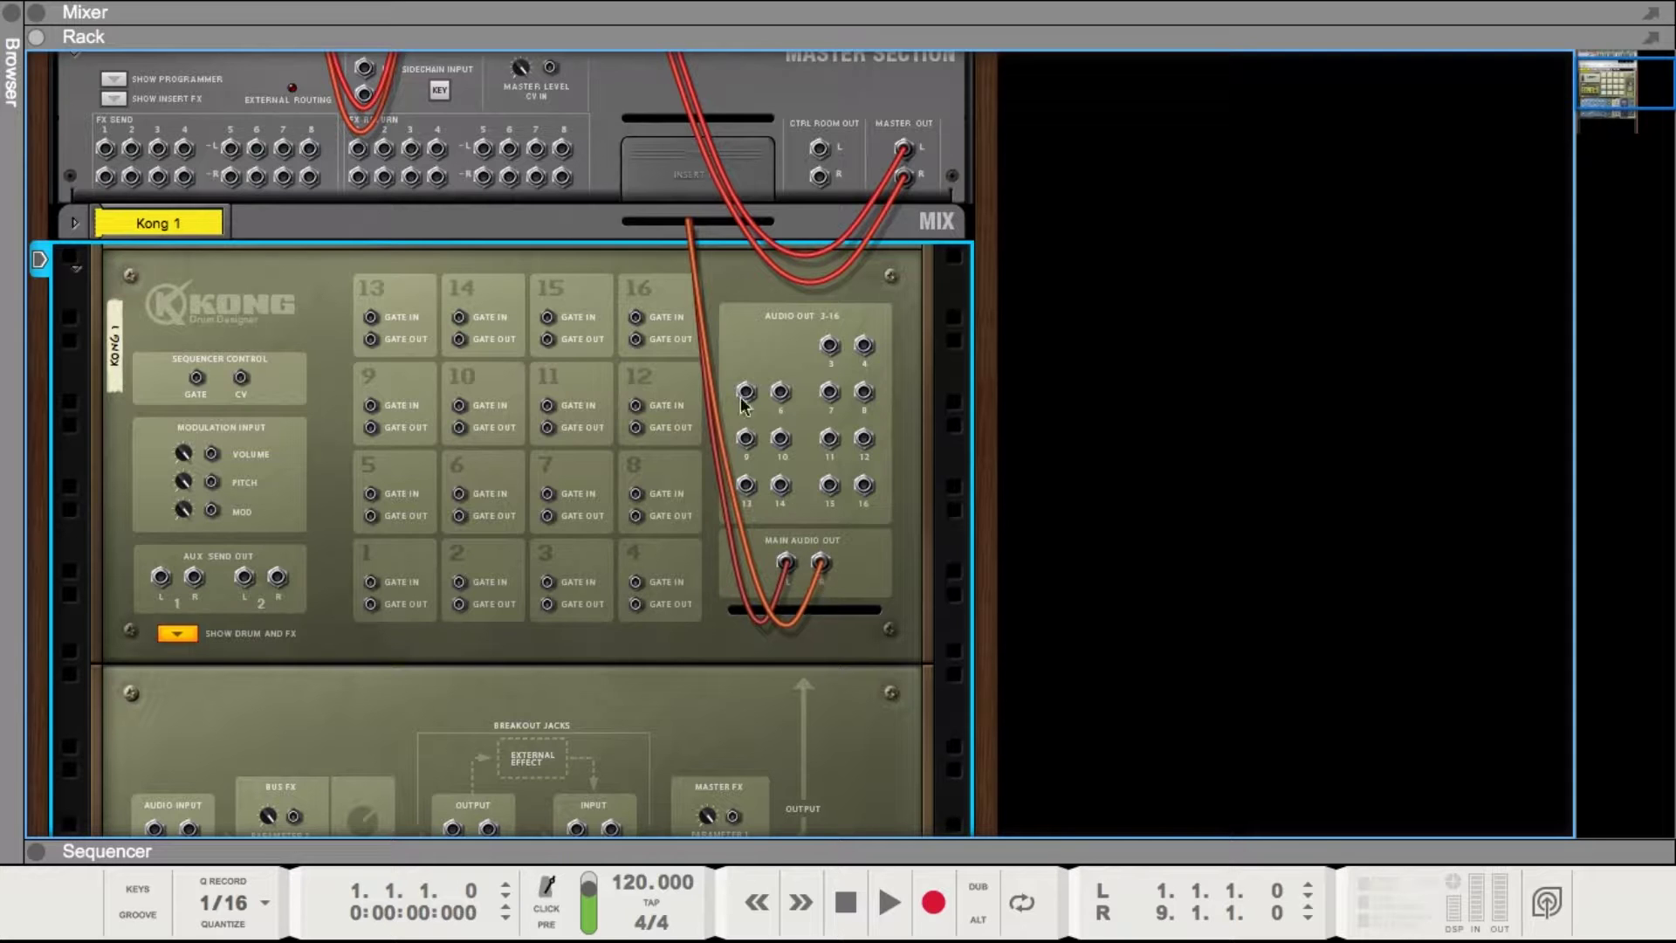
pyautogui.scroll(-5, 629, 252)
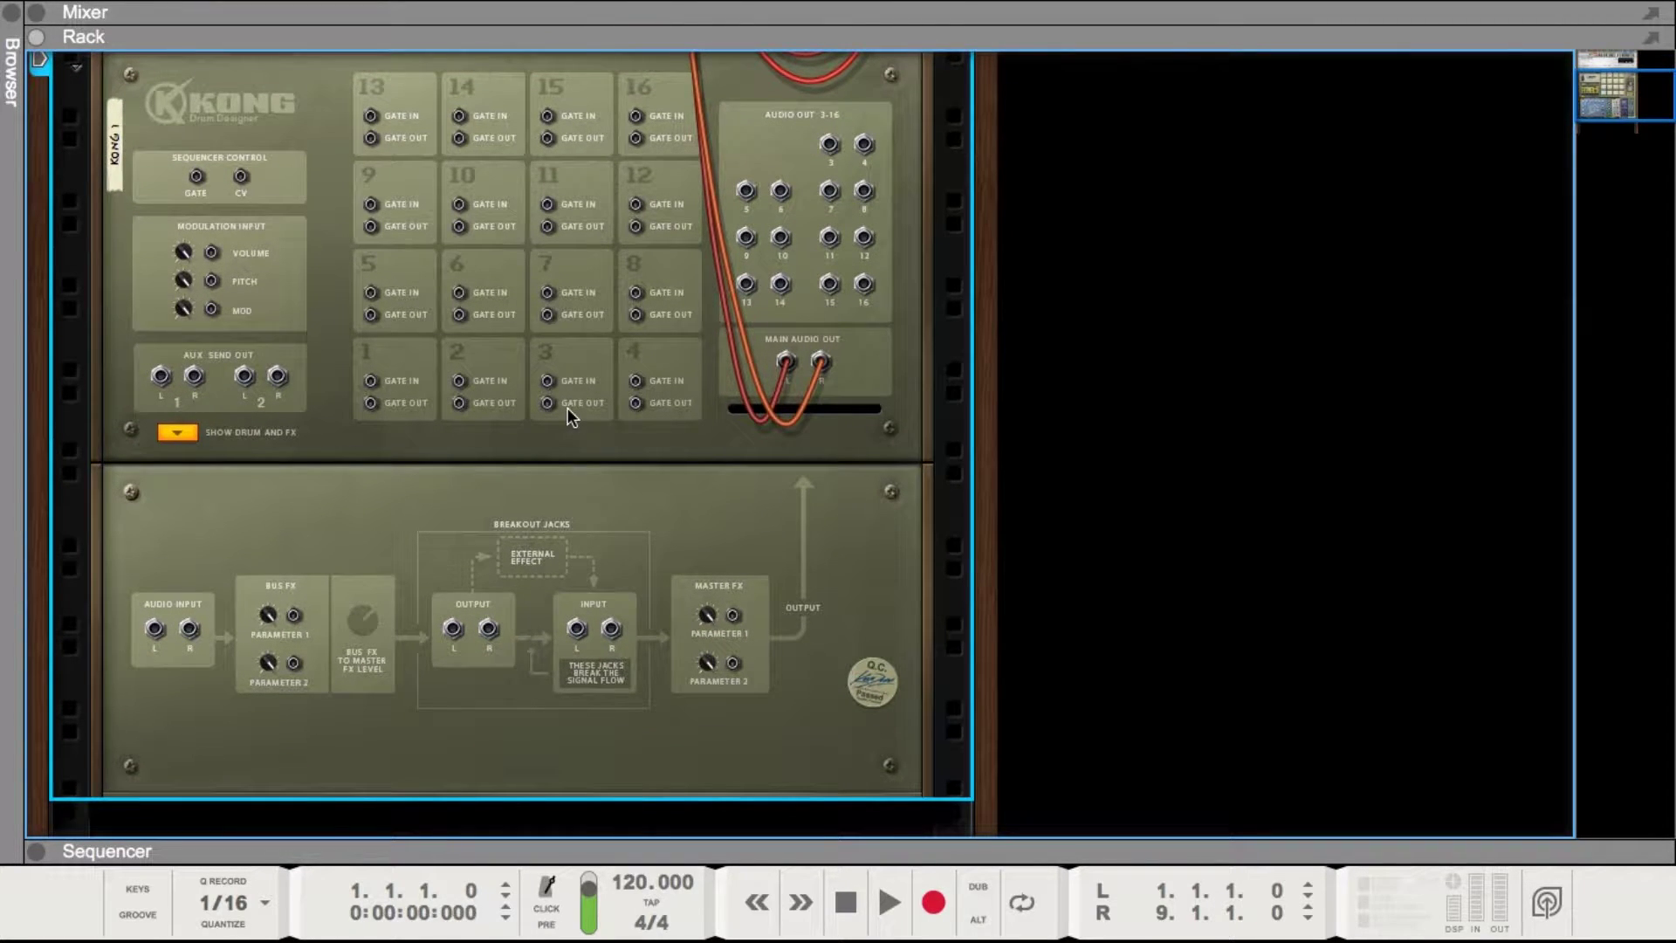
pyautogui.press('Tab')
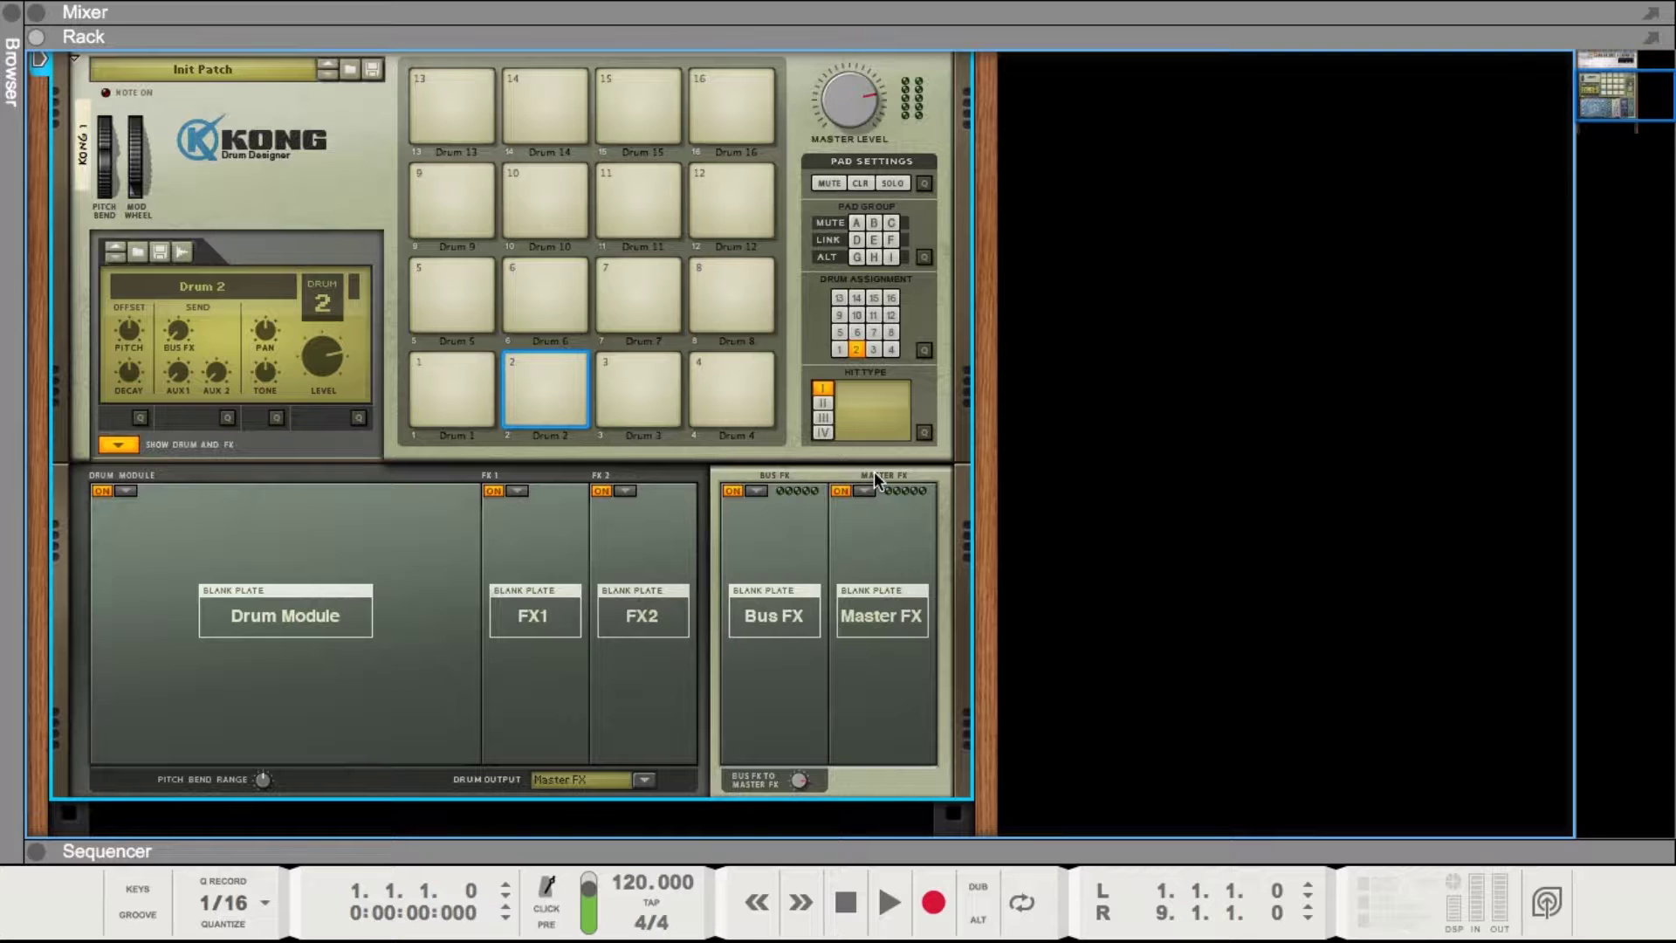
# - Review the drum output options for Drum 2 and compare them with the routing on the rear of Kong
pyautogui.click(642, 778)
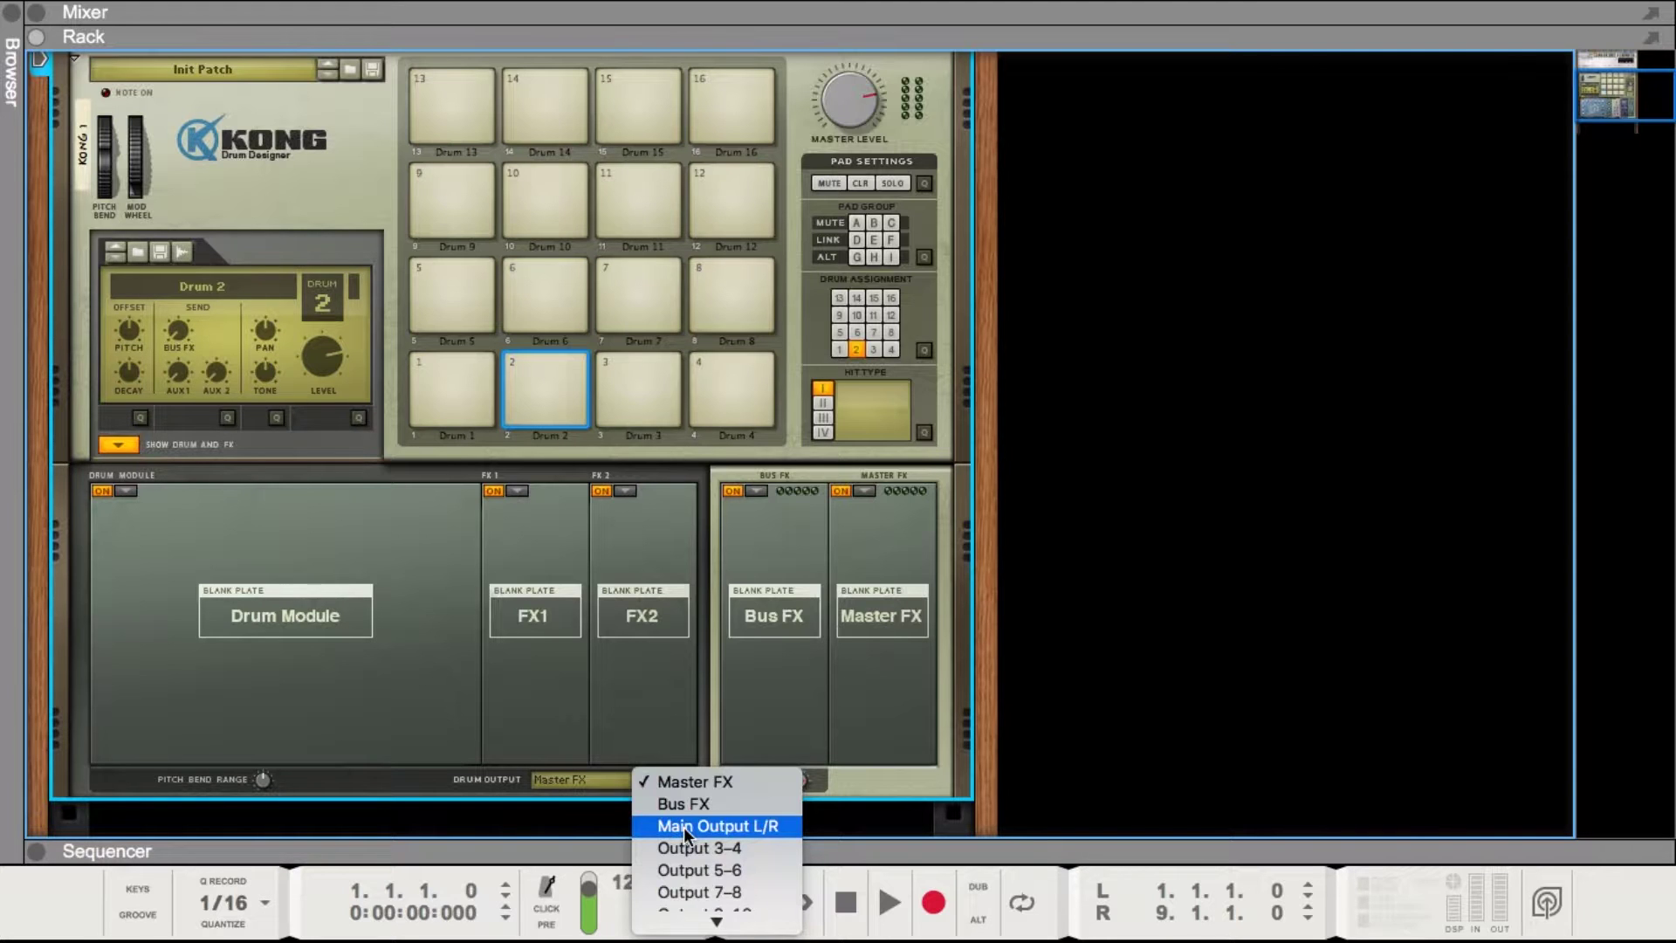
pyautogui.click(910, 558)
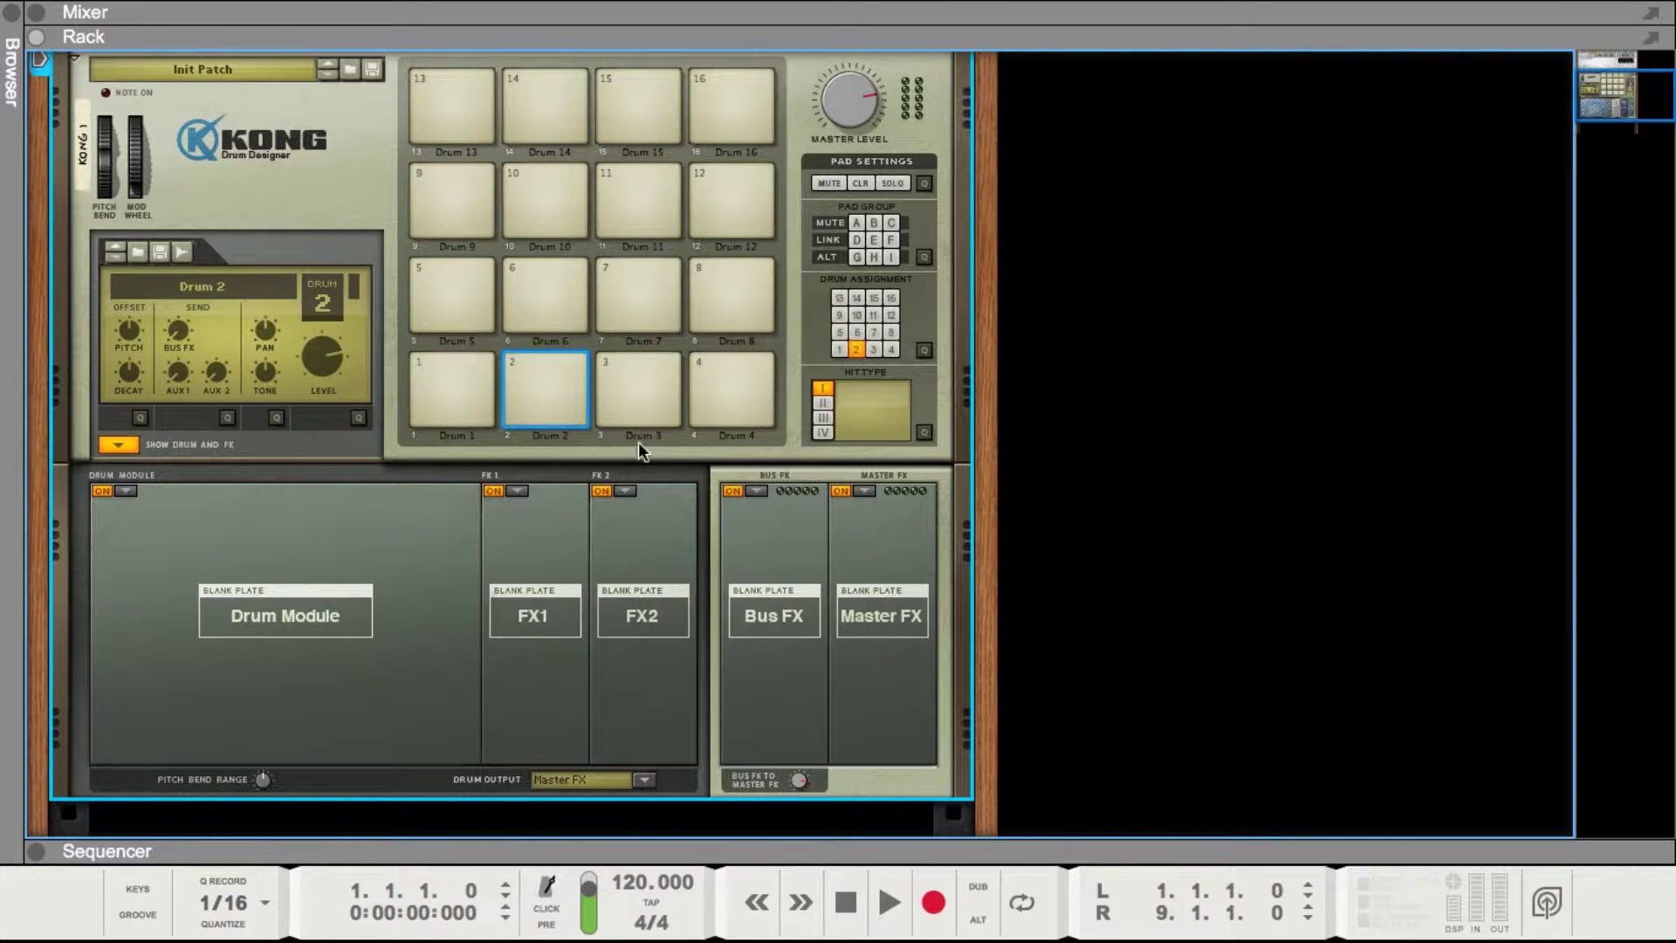
pyautogui.press('Tab')
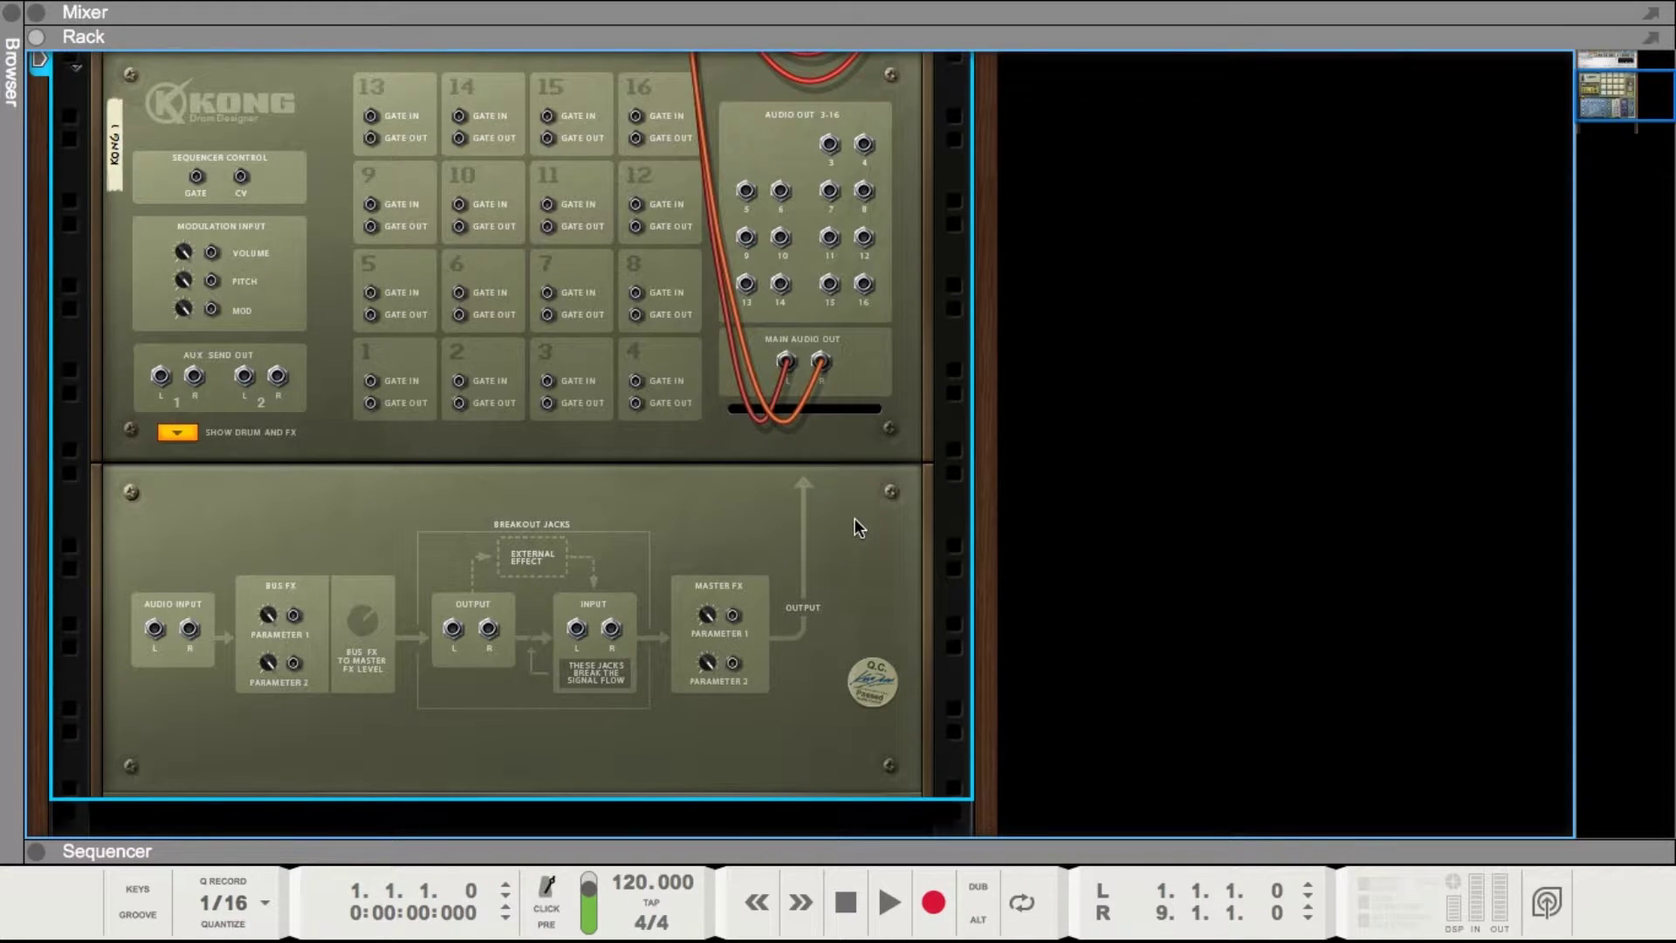
pyautogui.press('Tab')
pyautogui.scroll(3, 853, 517)
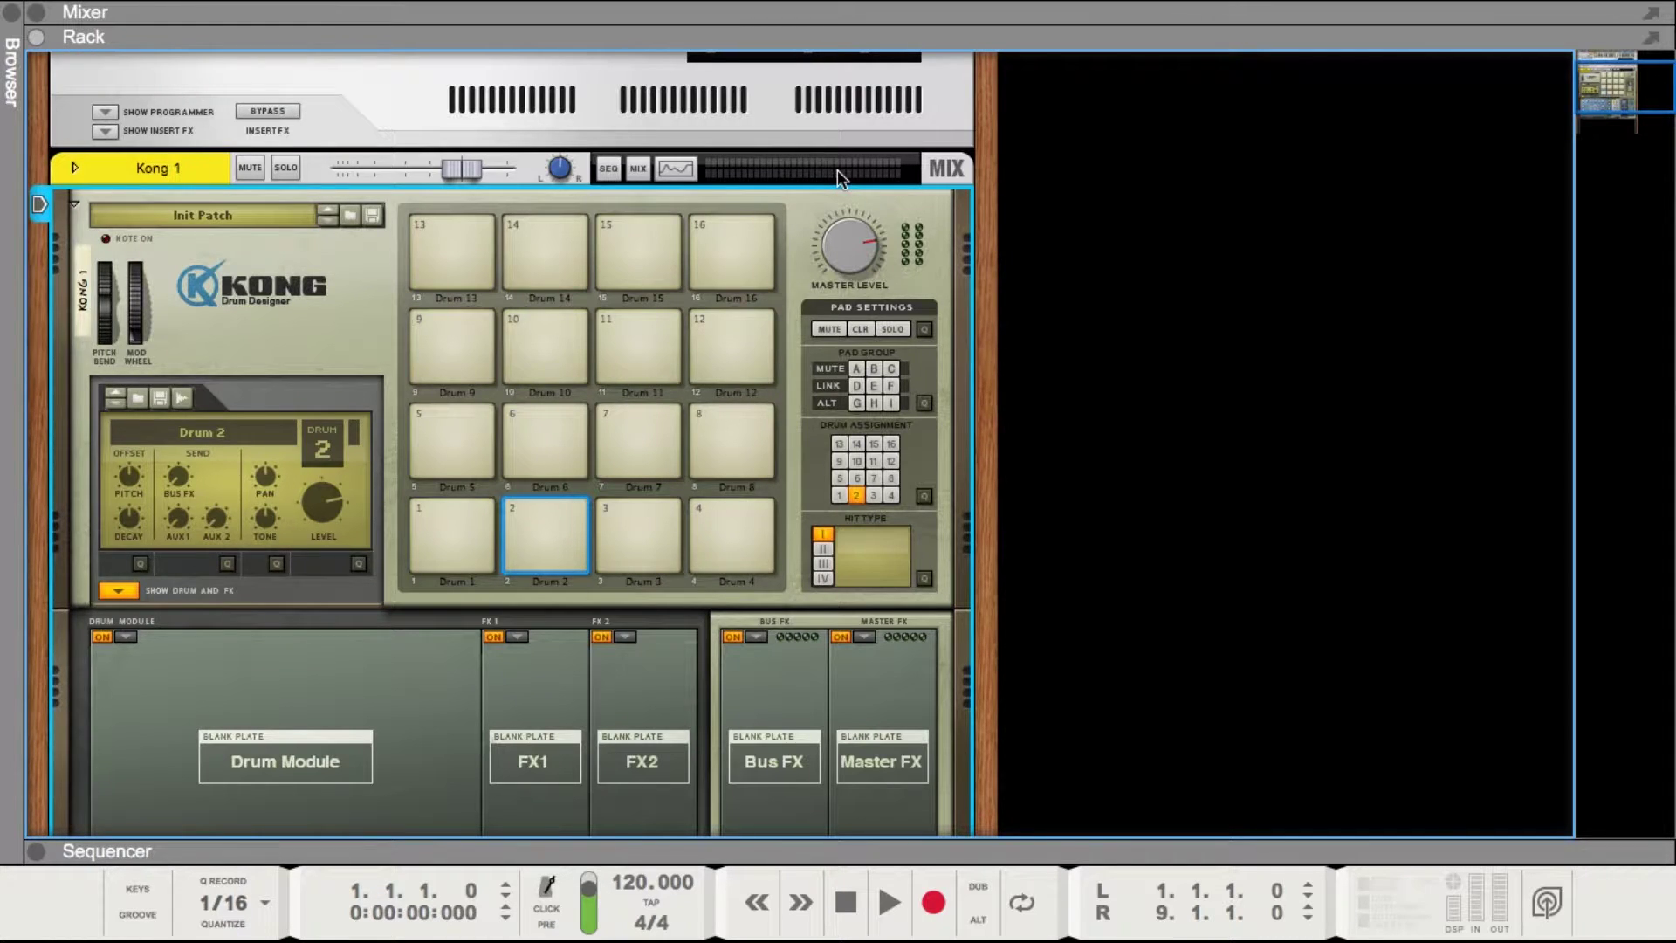
# - Select Kong's pad 5 and unfold the Kong 1 mix channel
pyautogui.click(452, 441)
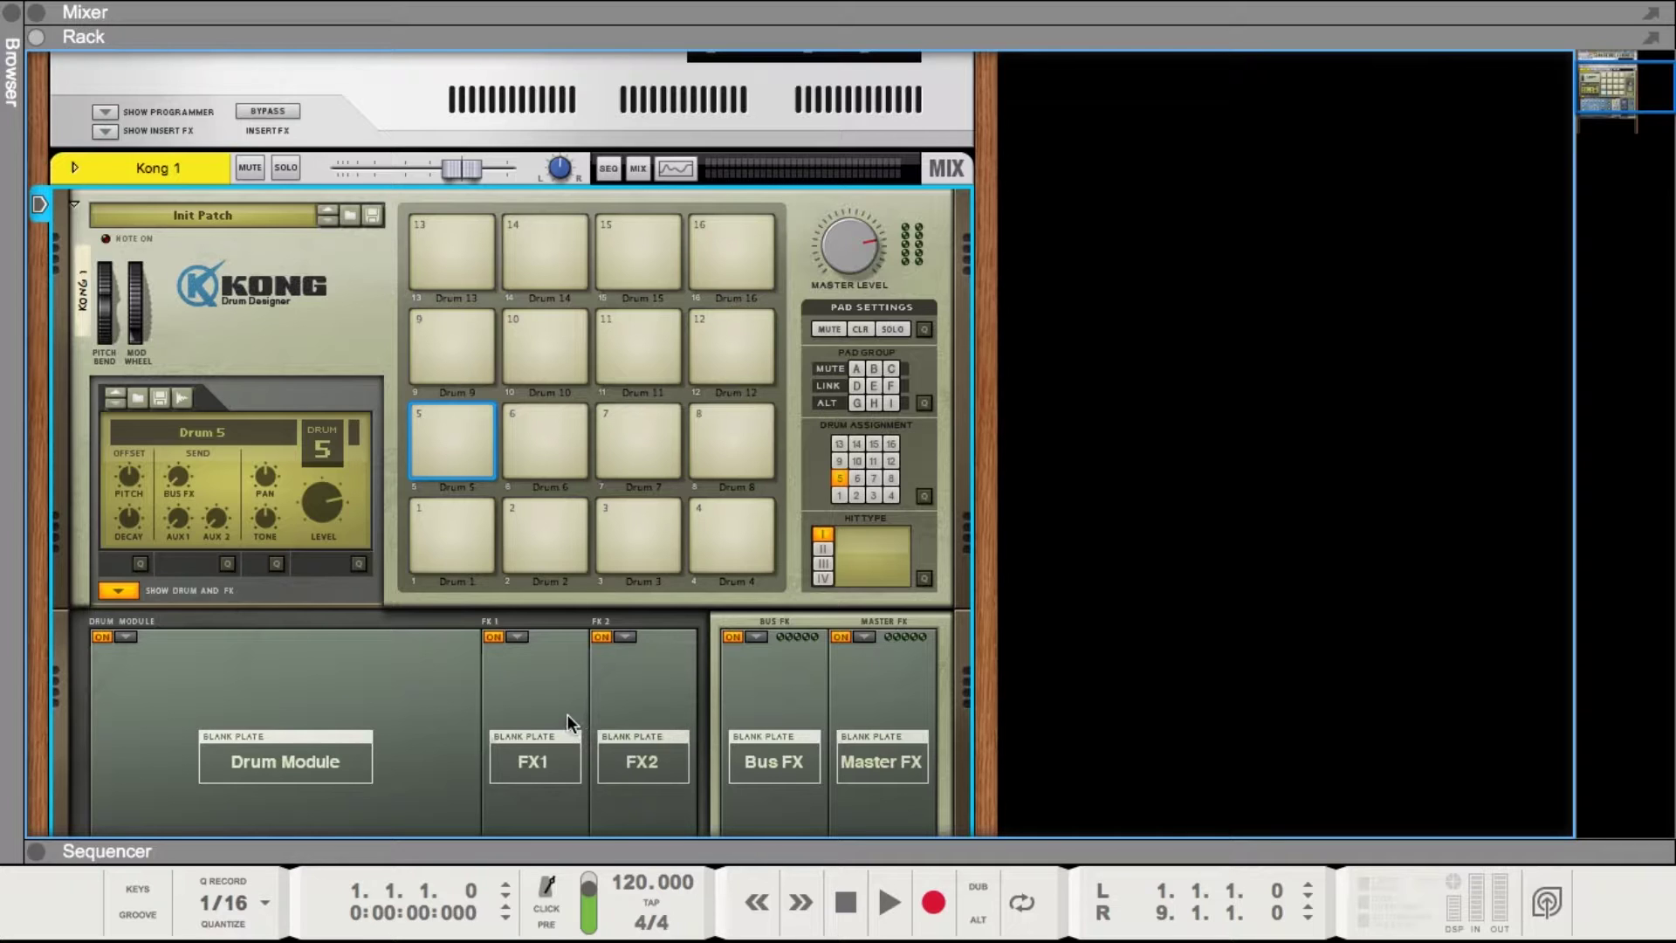
pyautogui.click(74, 168)
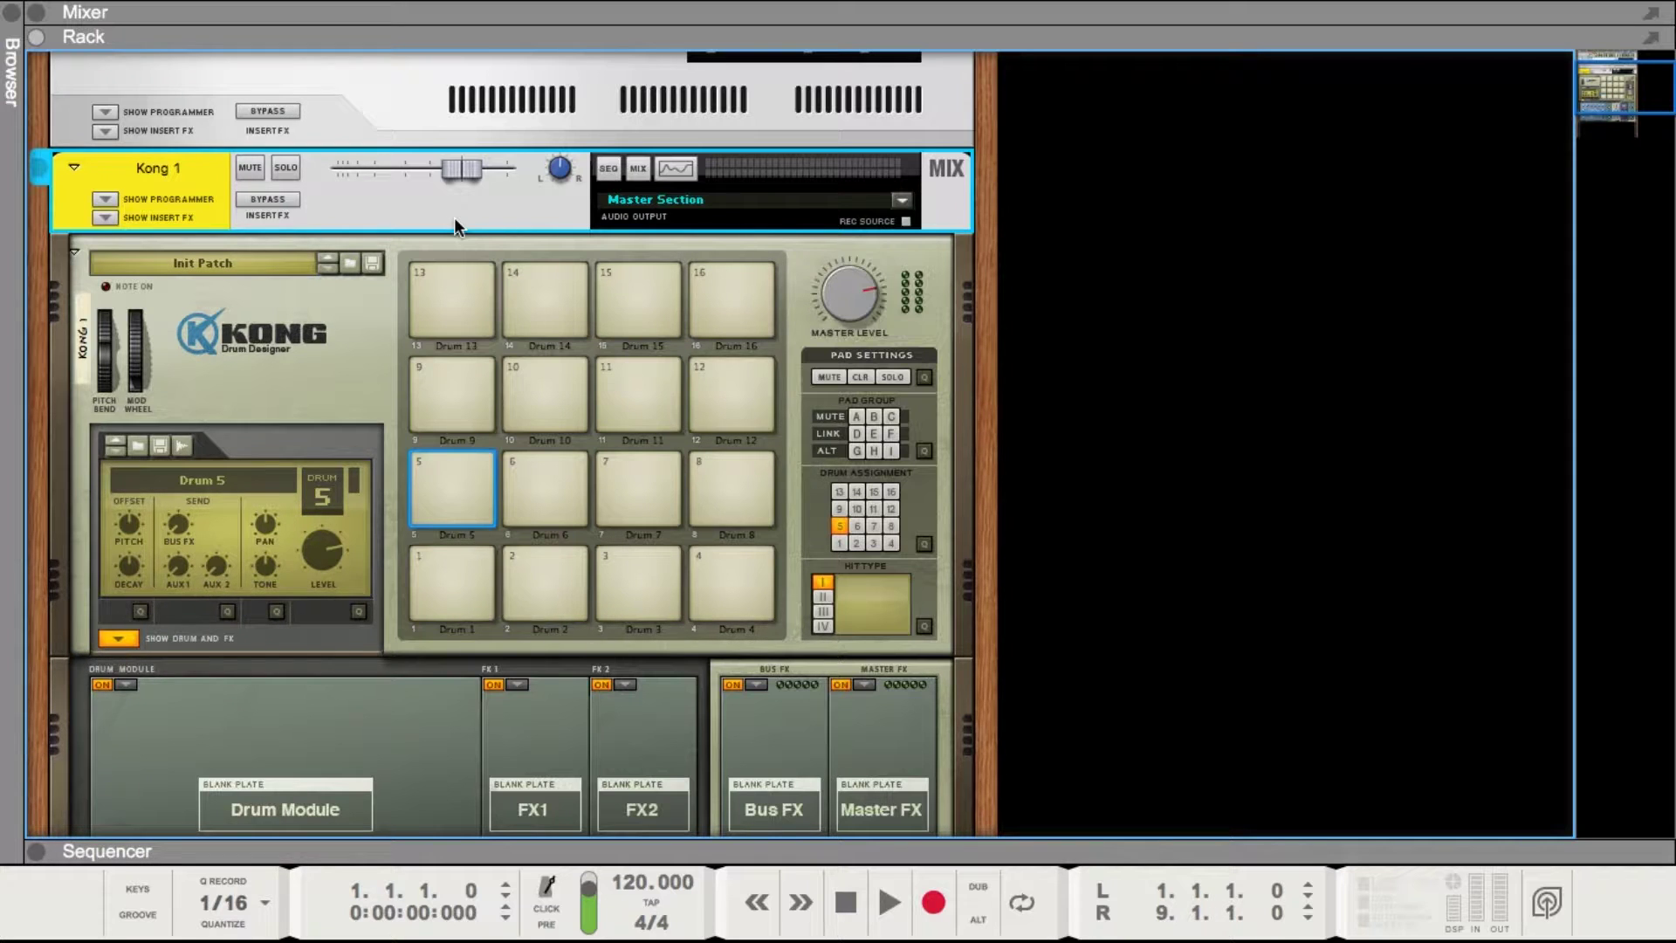
pyautogui.rightClick(1170, 130)
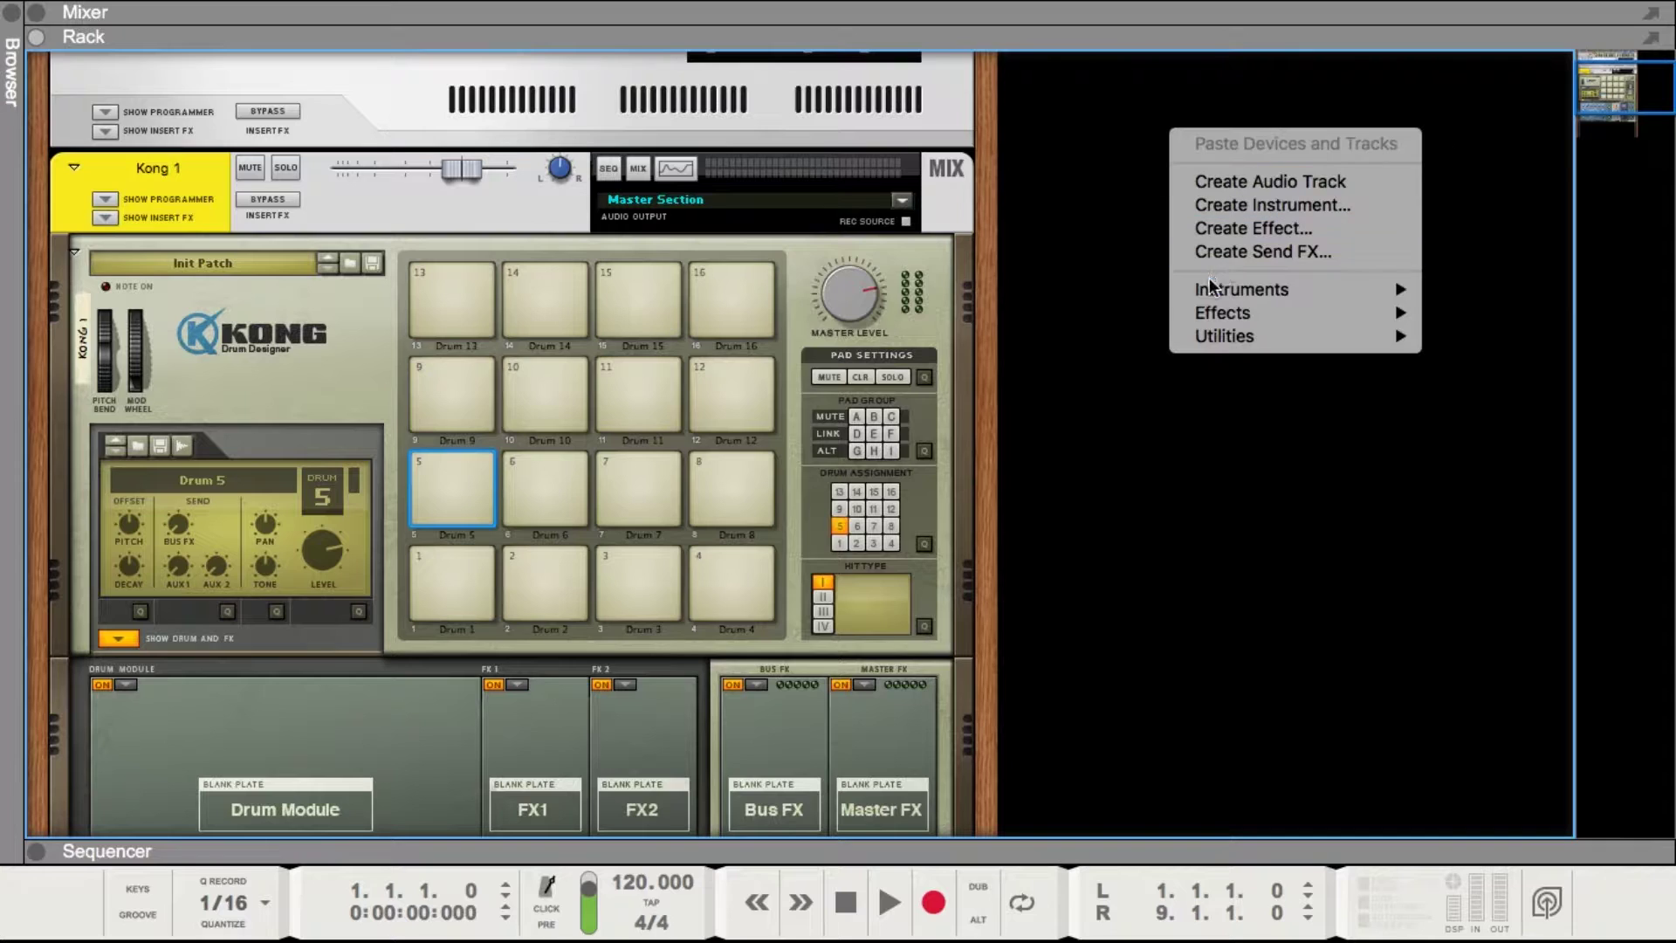
pyautogui.moveTo(1250, 298)
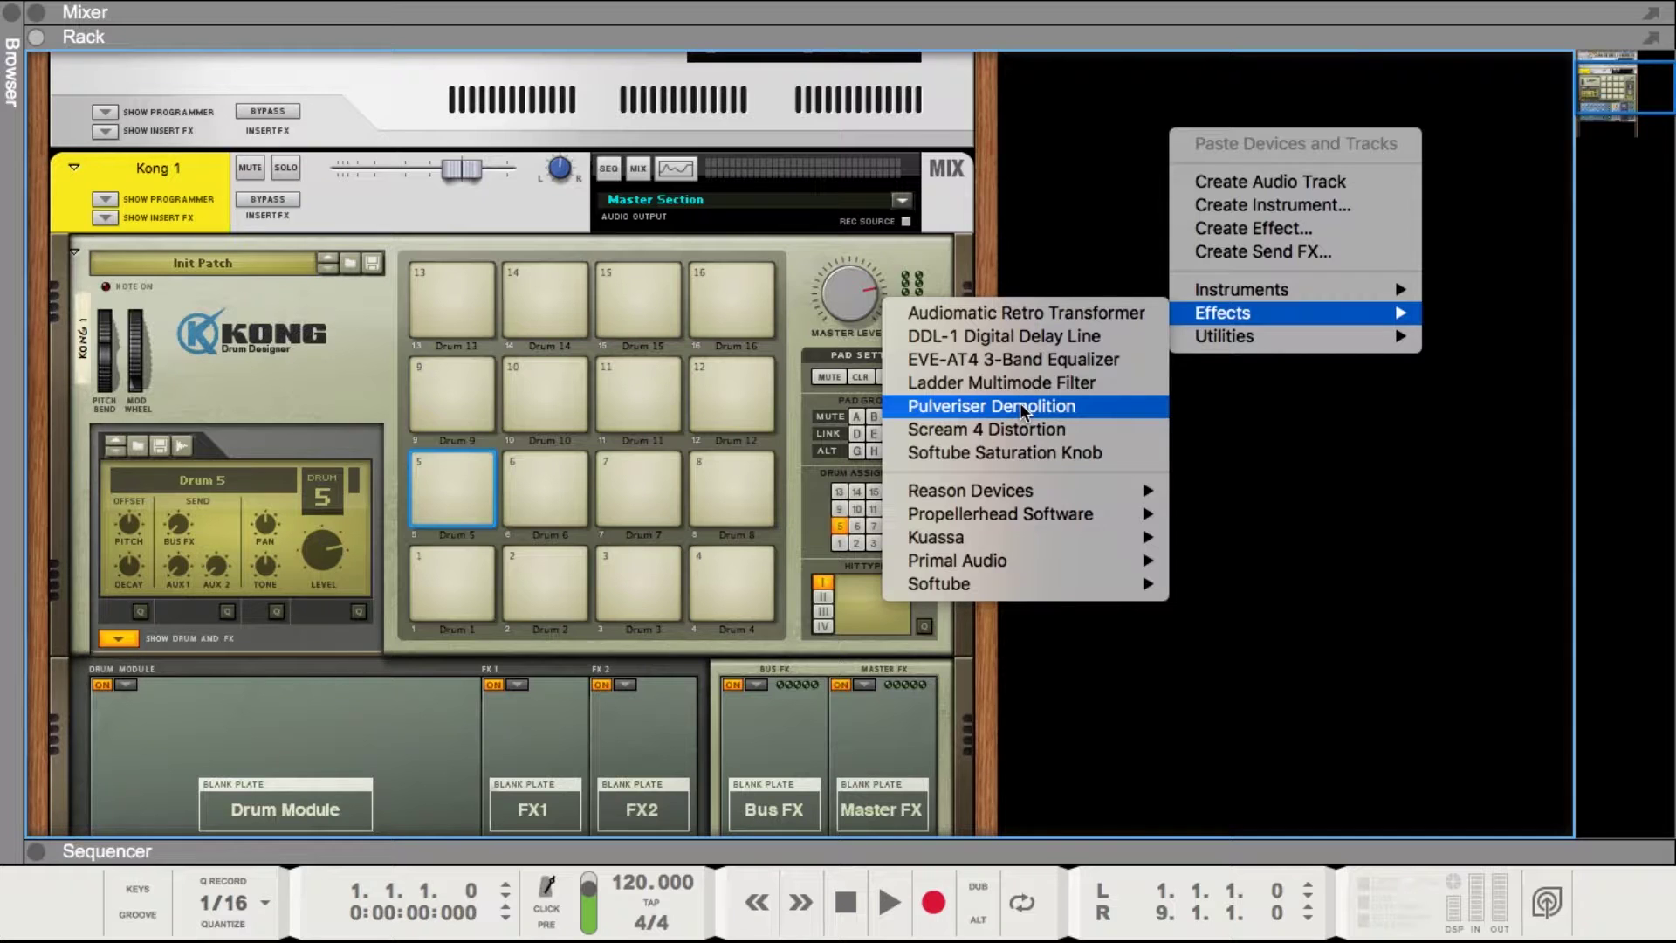
pyautogui.click(1344, 509)
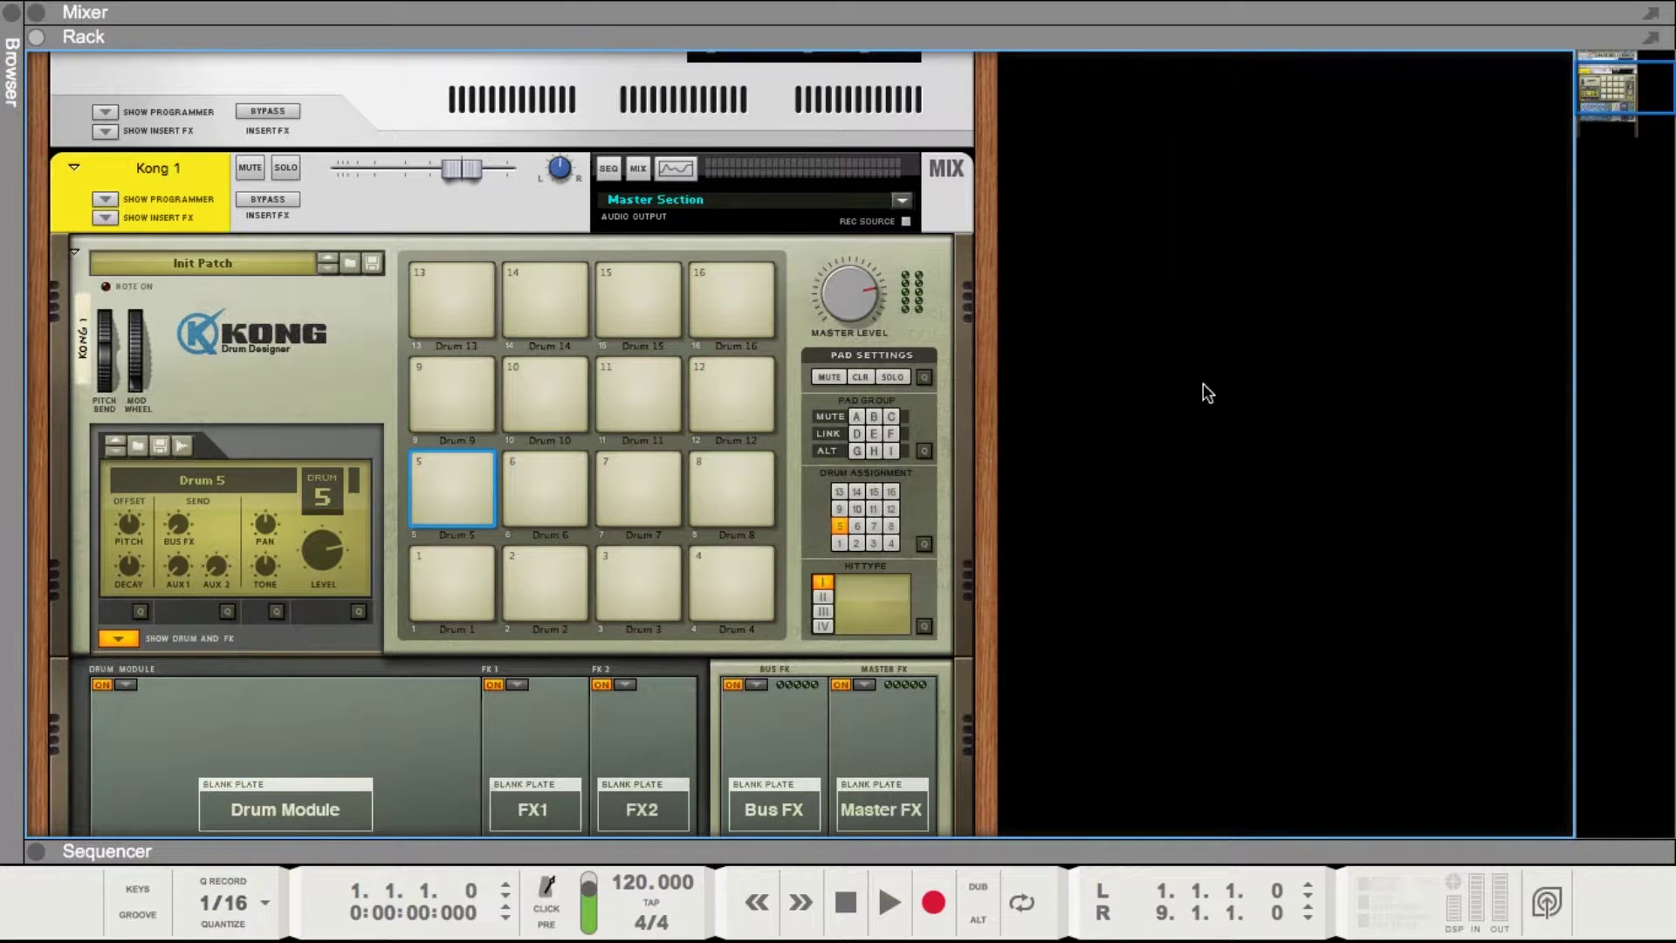
# - Create four Mix Channel devices below Kong and name them Drum 1, Drum 2, Drum 3 and Drum 4
pyautogui.scroll(-3, 1207, 392)
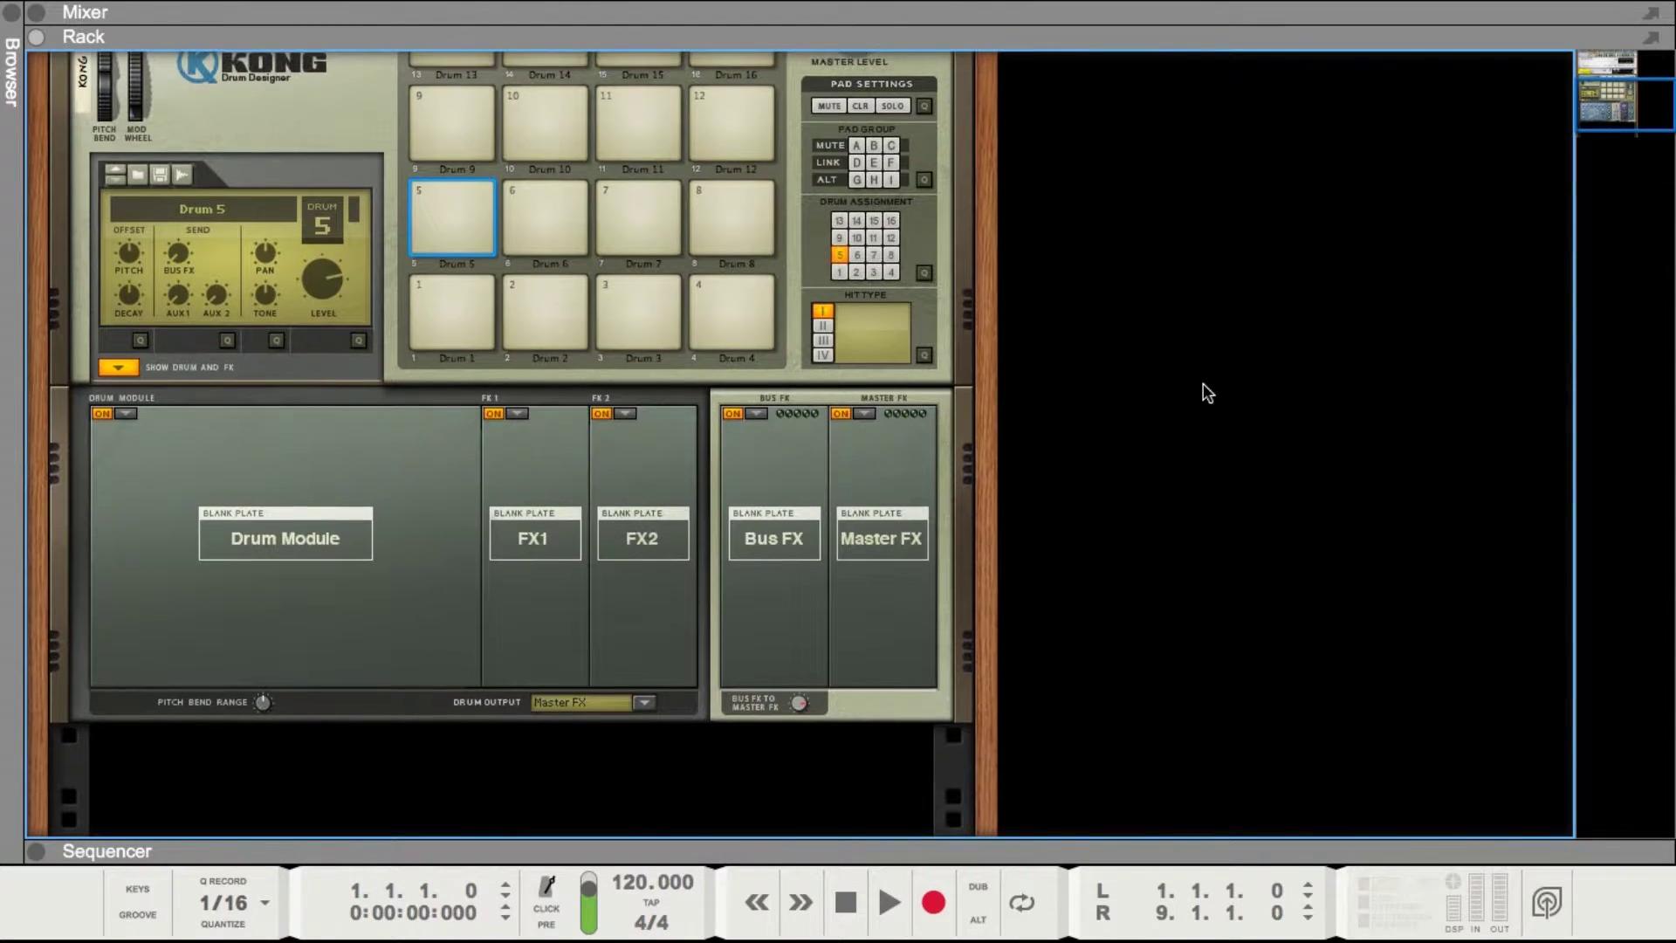
pyautogui.press('F3')
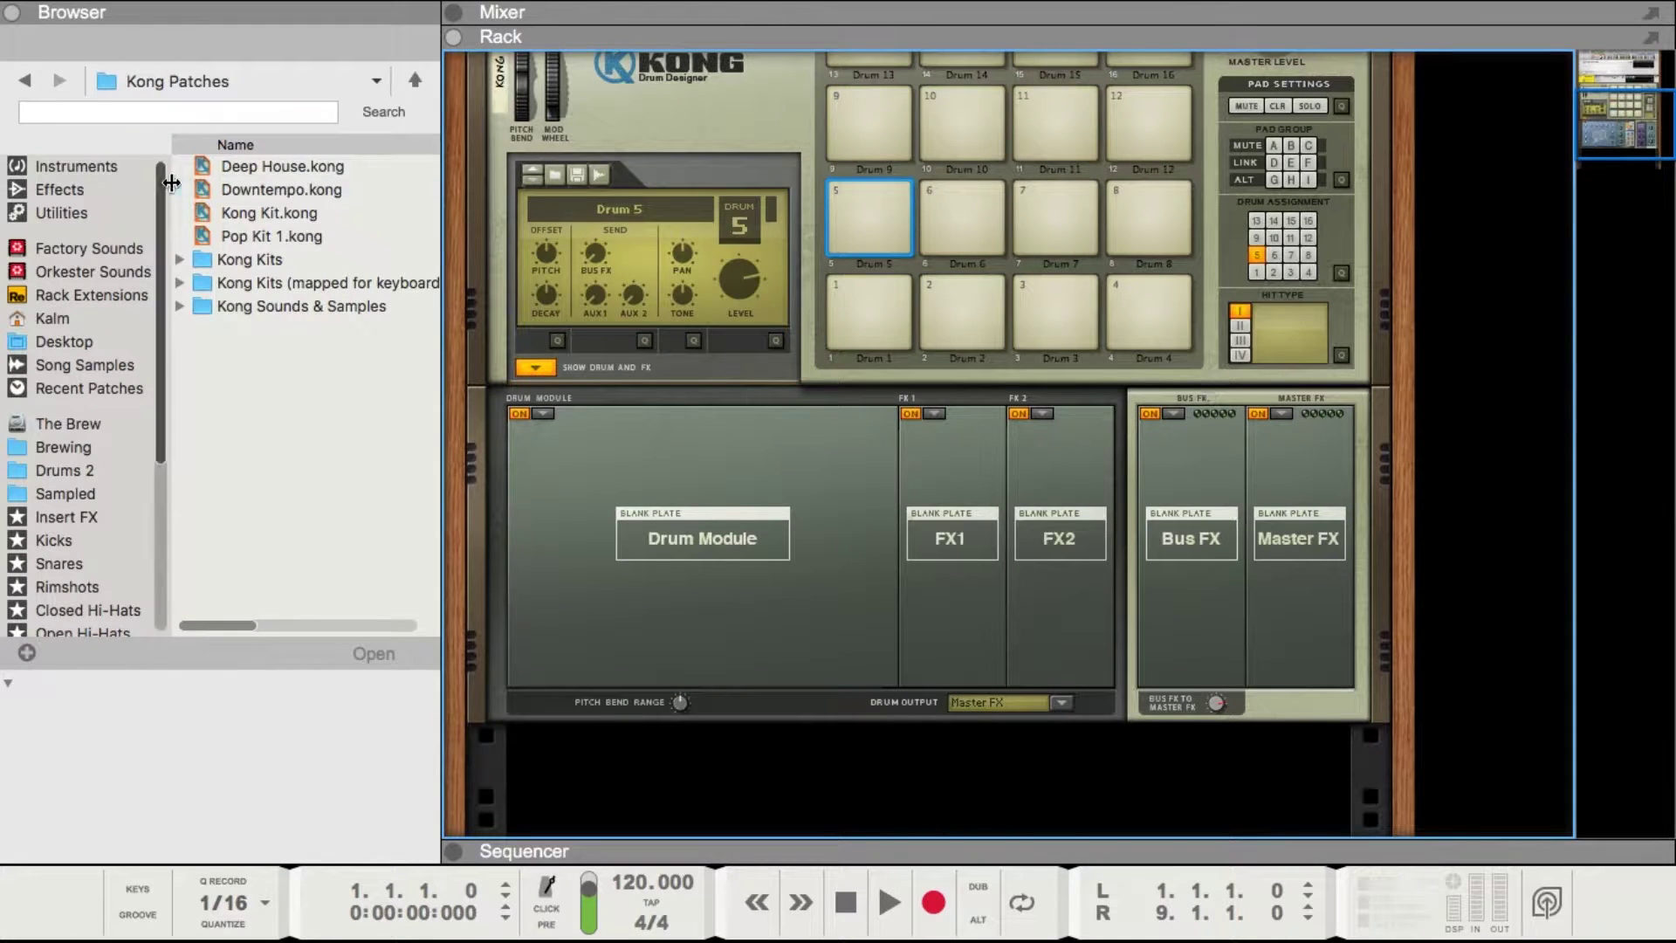
pyautogui.click(86, 212)
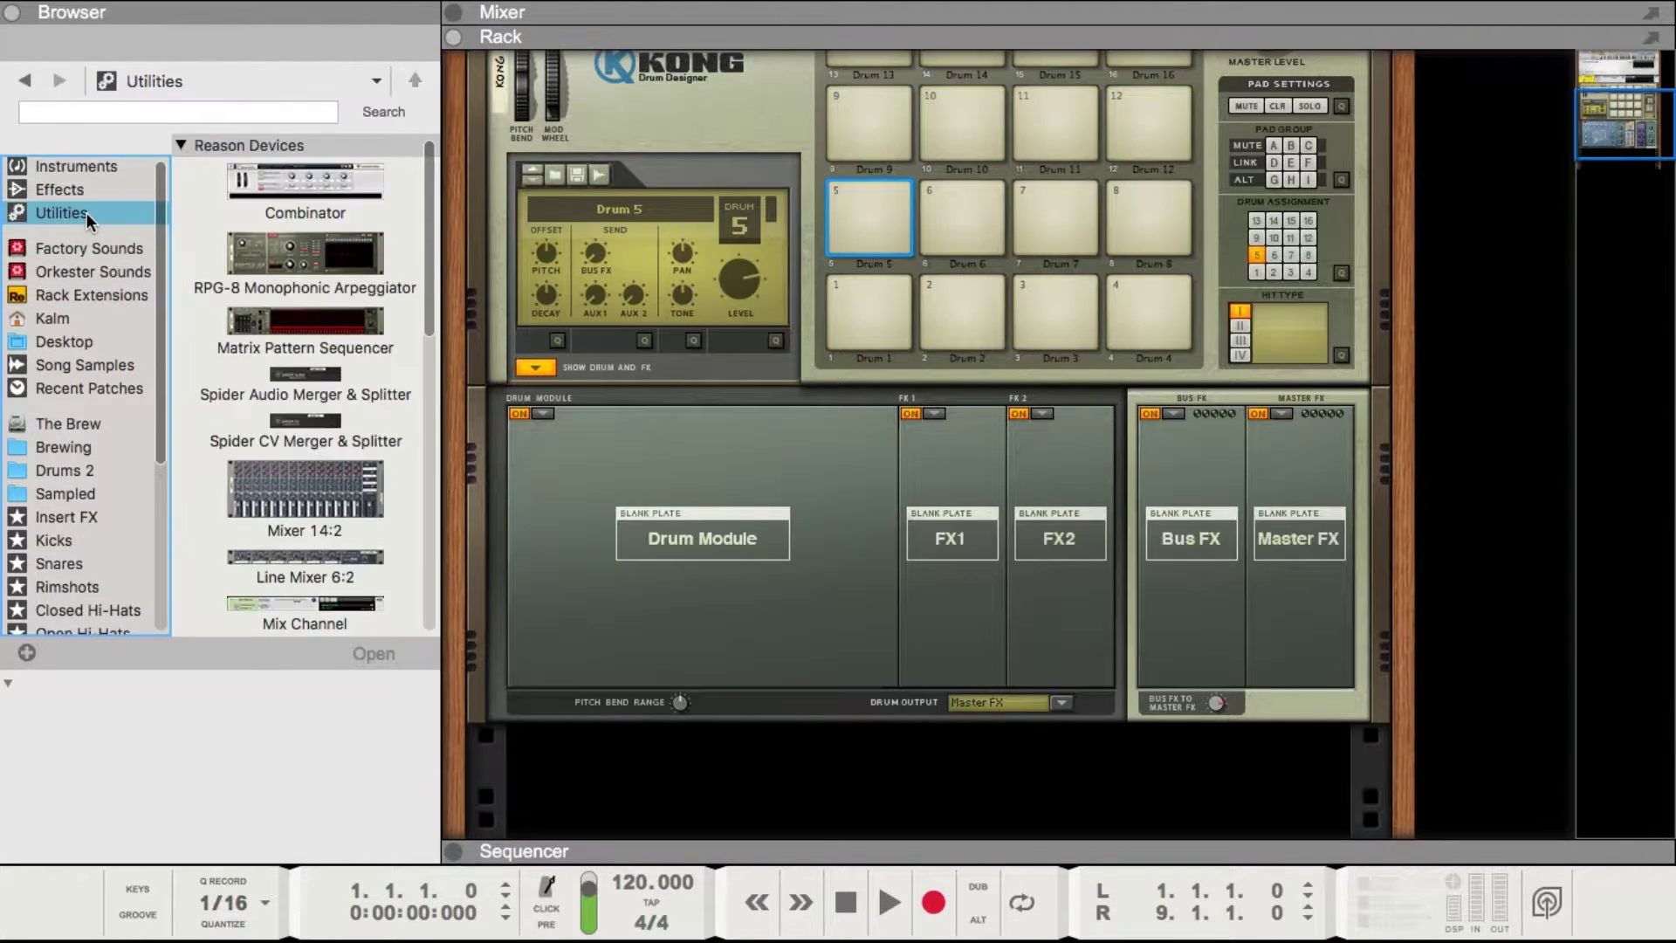
pyautogui.scroll(3, 892, 461)
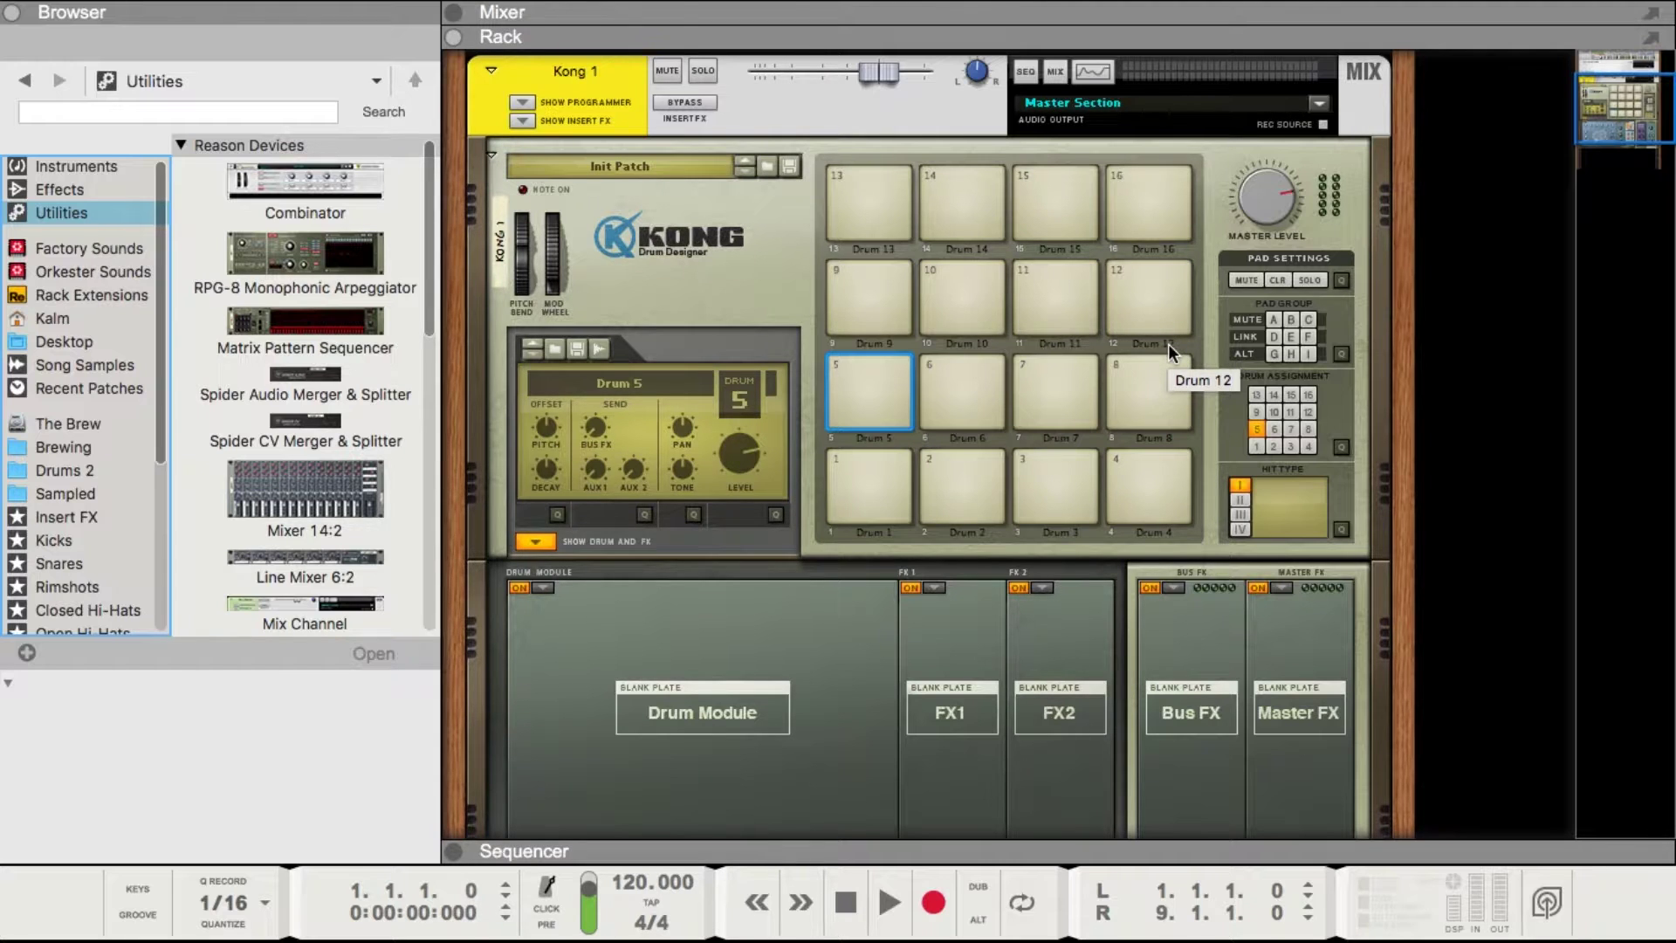
pyautogui.scroll(-3, 828, 548)
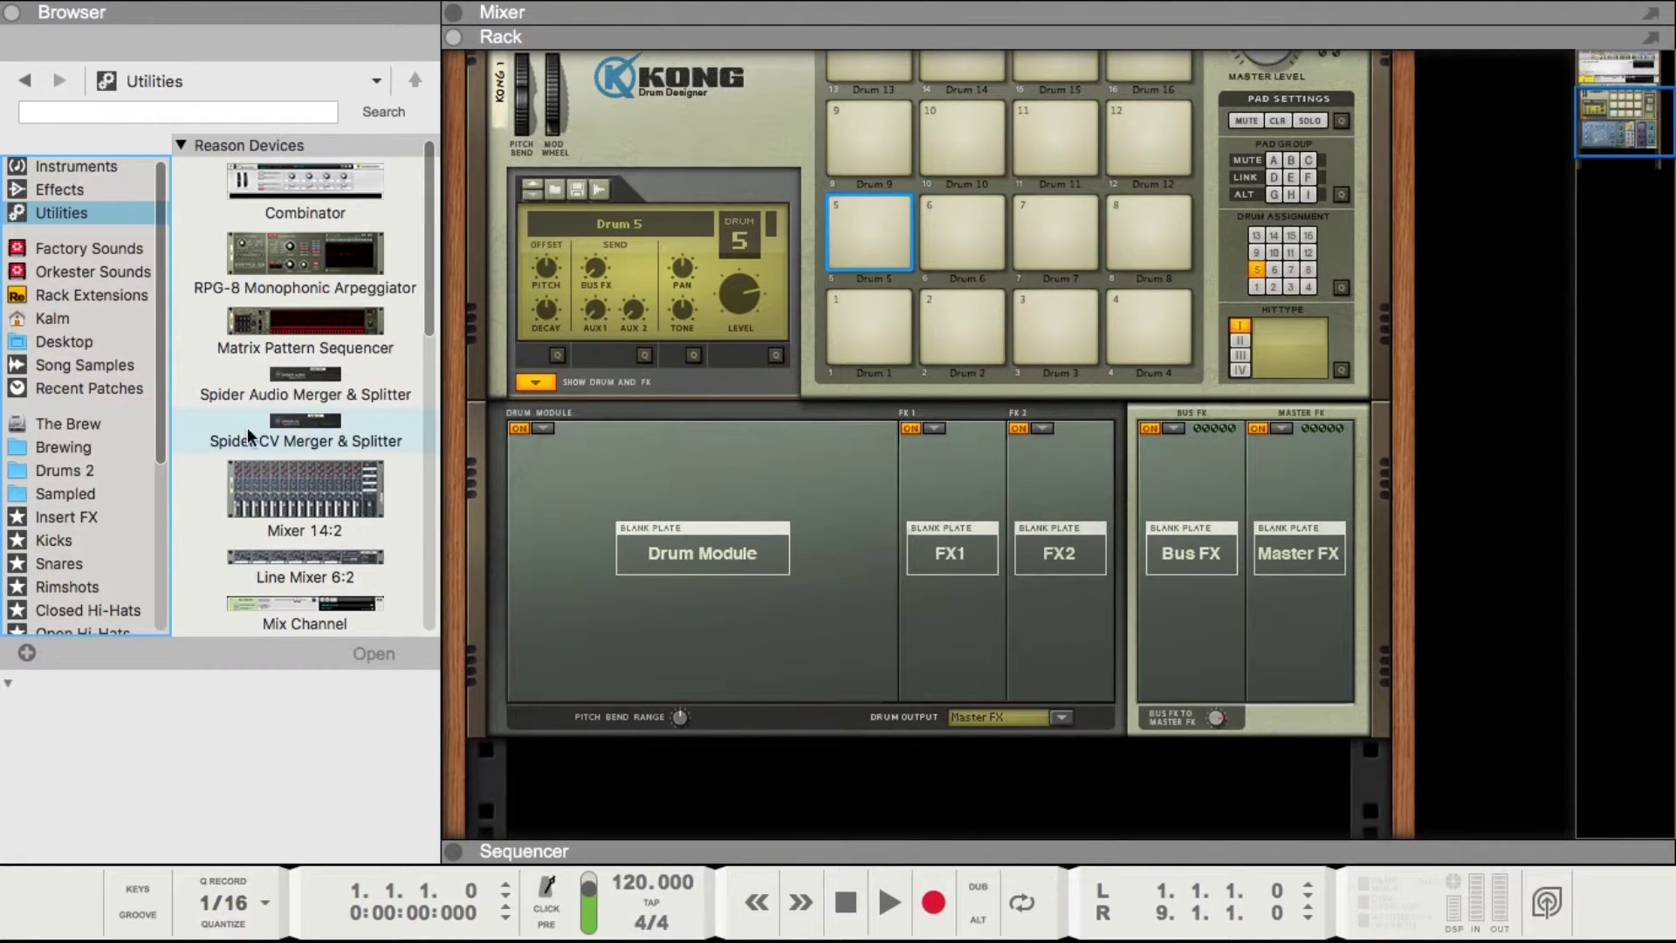
pyautogui.scroll(-3, 312, 539)
pyautogui.doubleClick(311, 515)
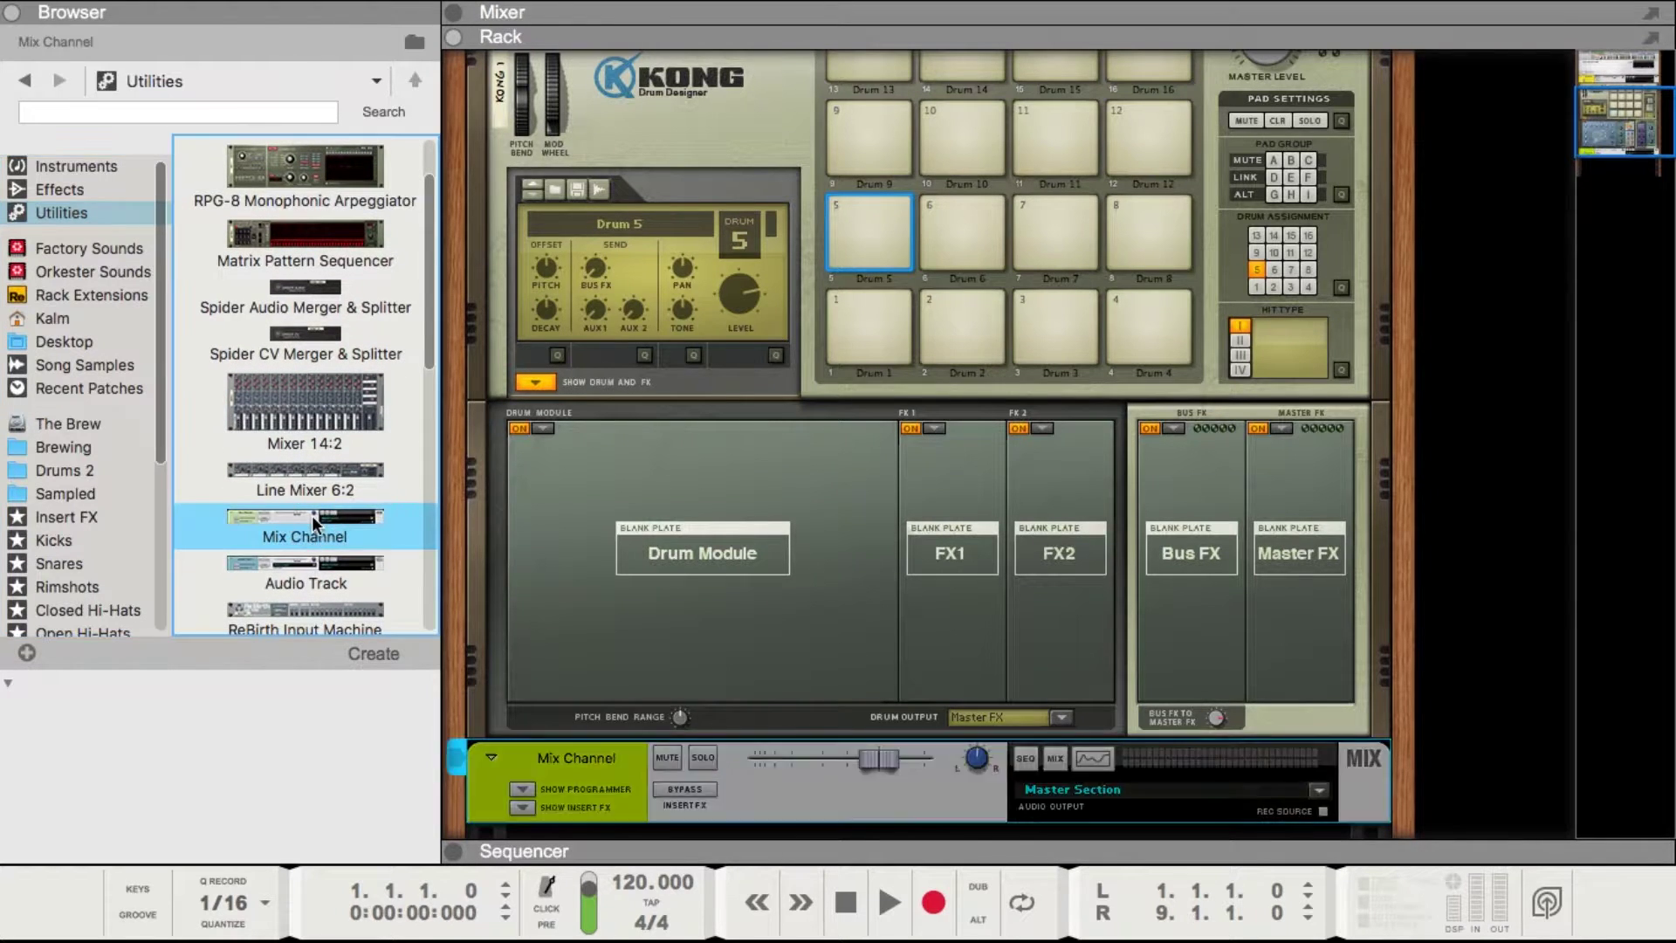
pyautogui.doubleClick(311, 515)
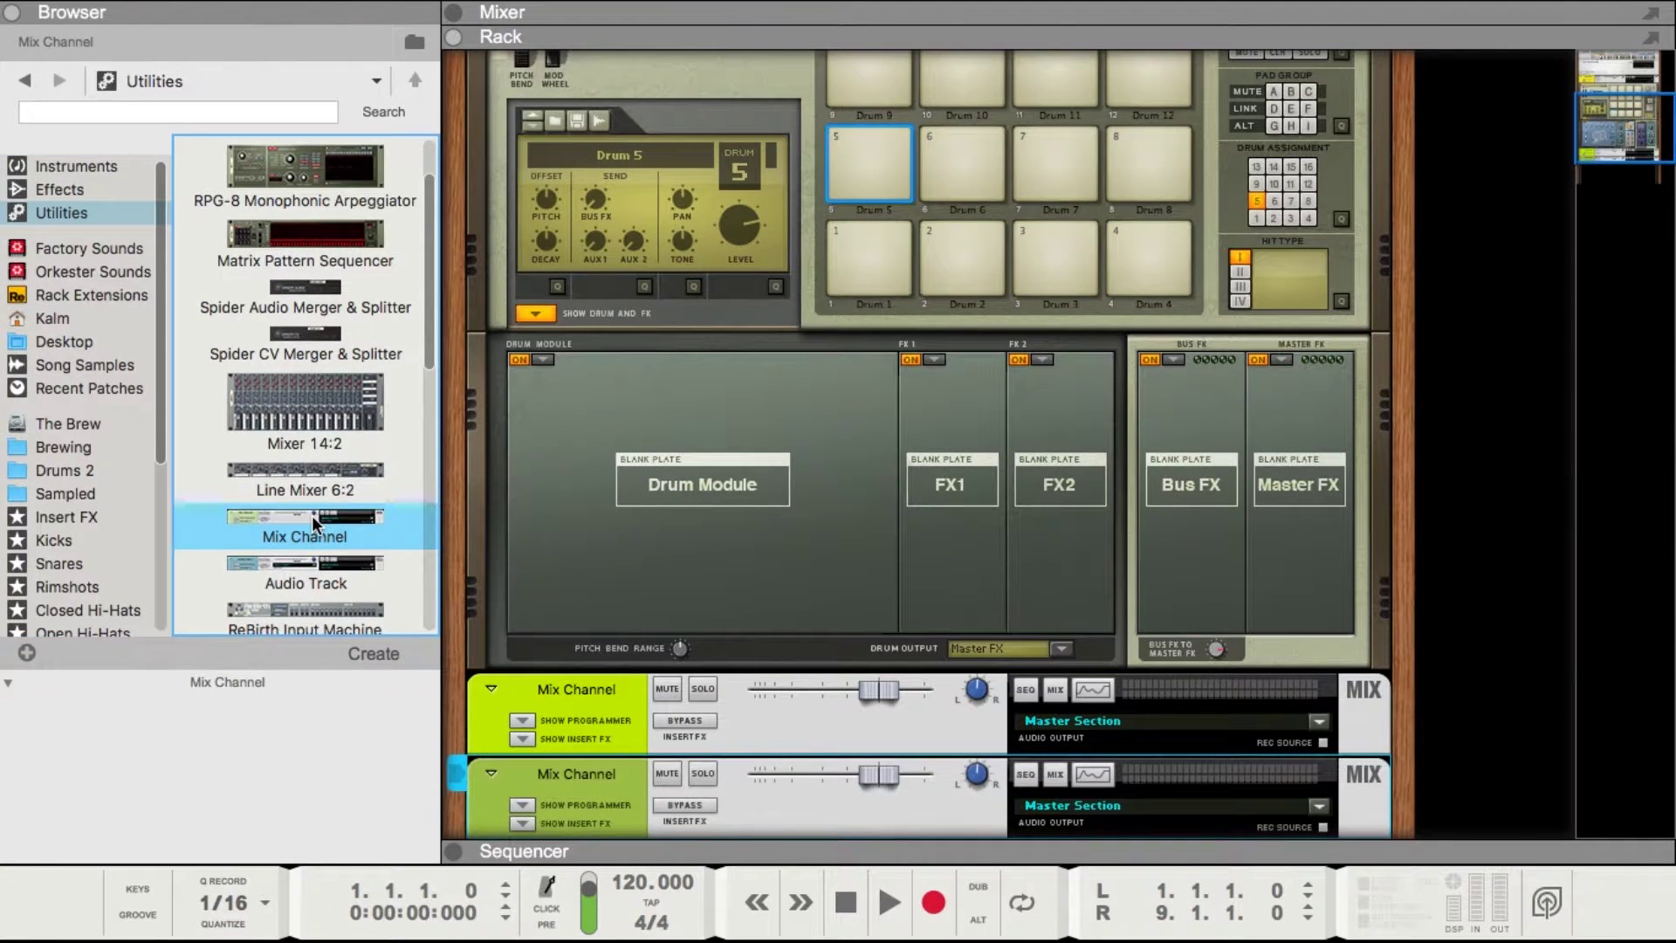
pyautogui.doubleClick(312, 514)
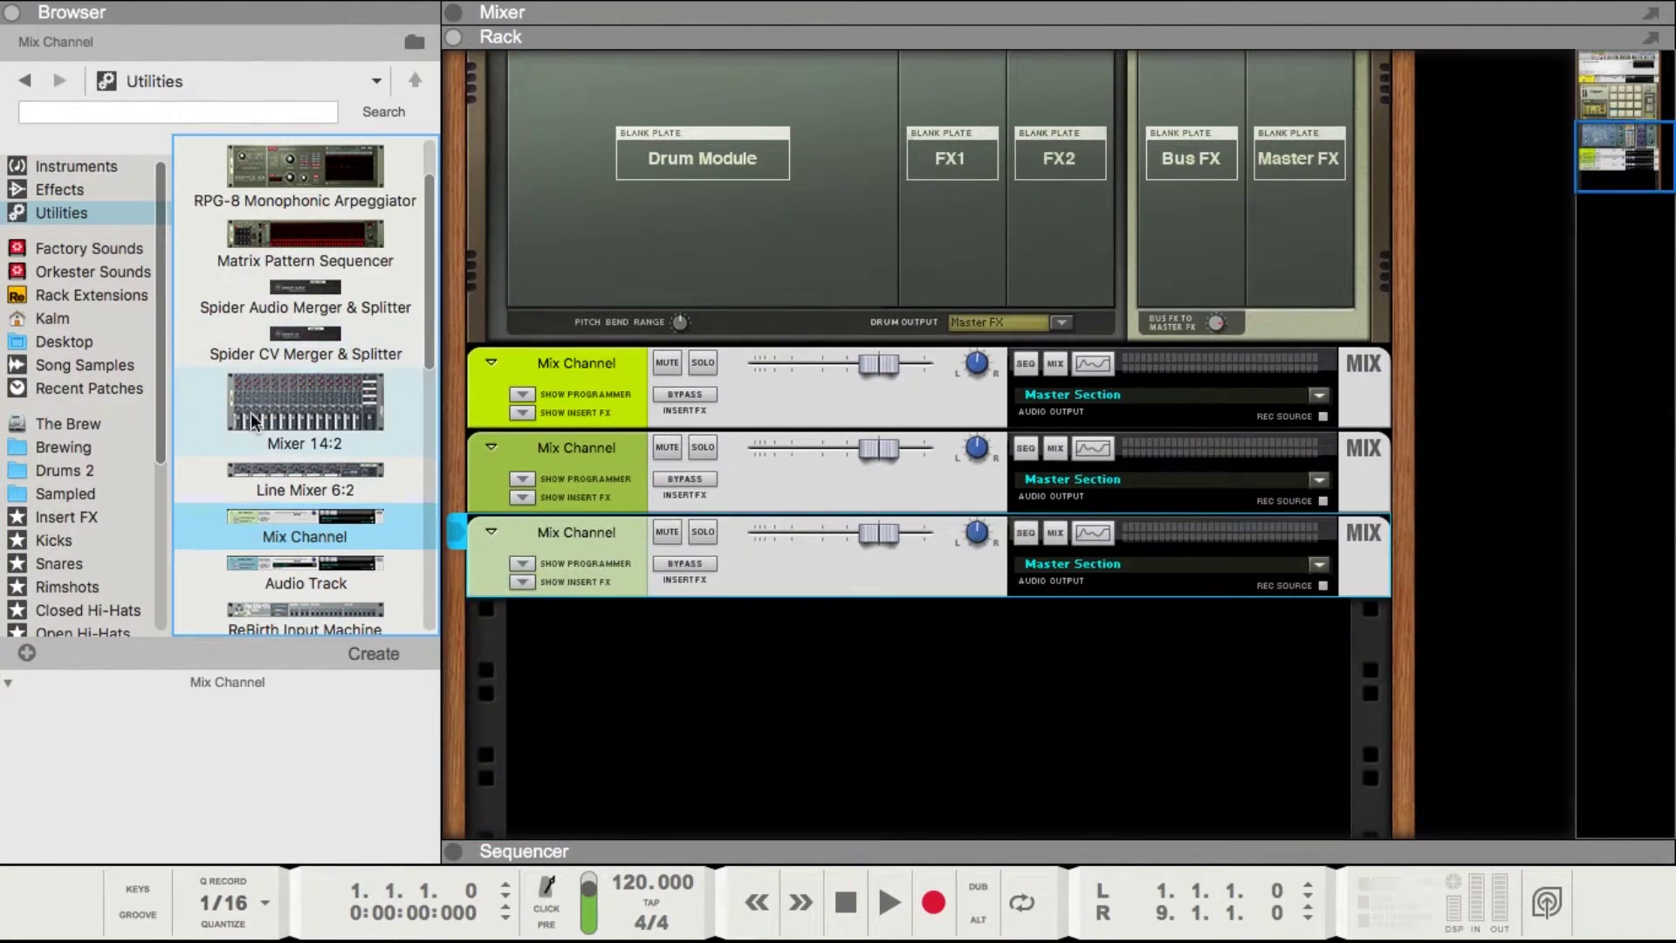
pyautogui.doubleClick(245, 531)
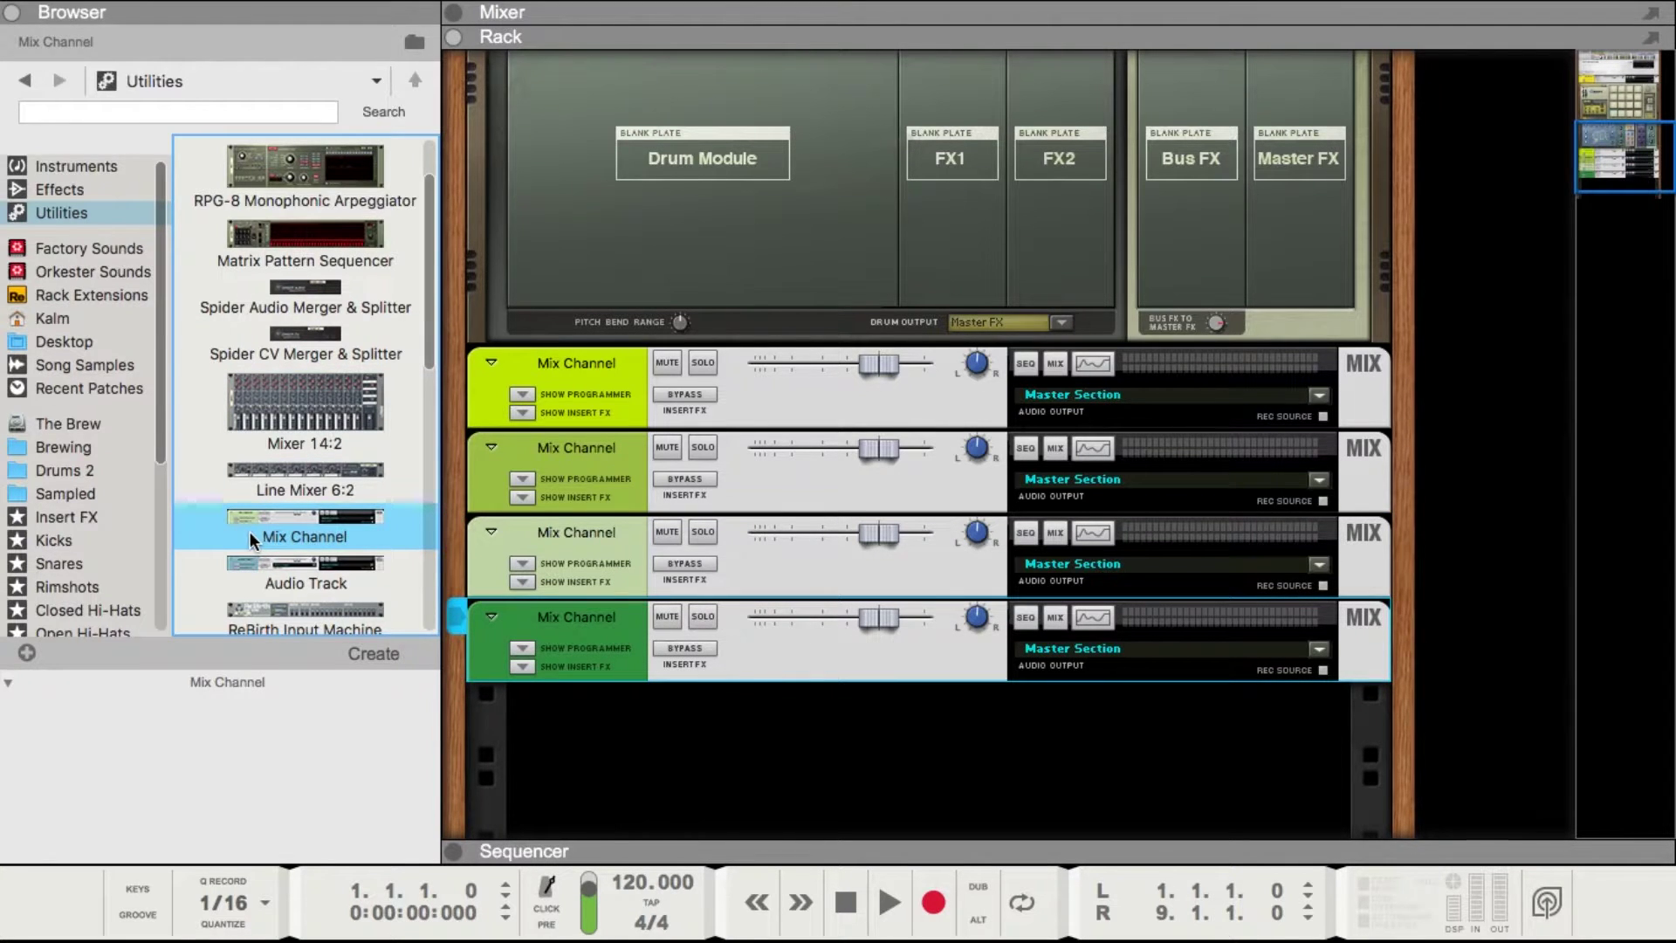
pyautogui.doubleClick(595, 367)
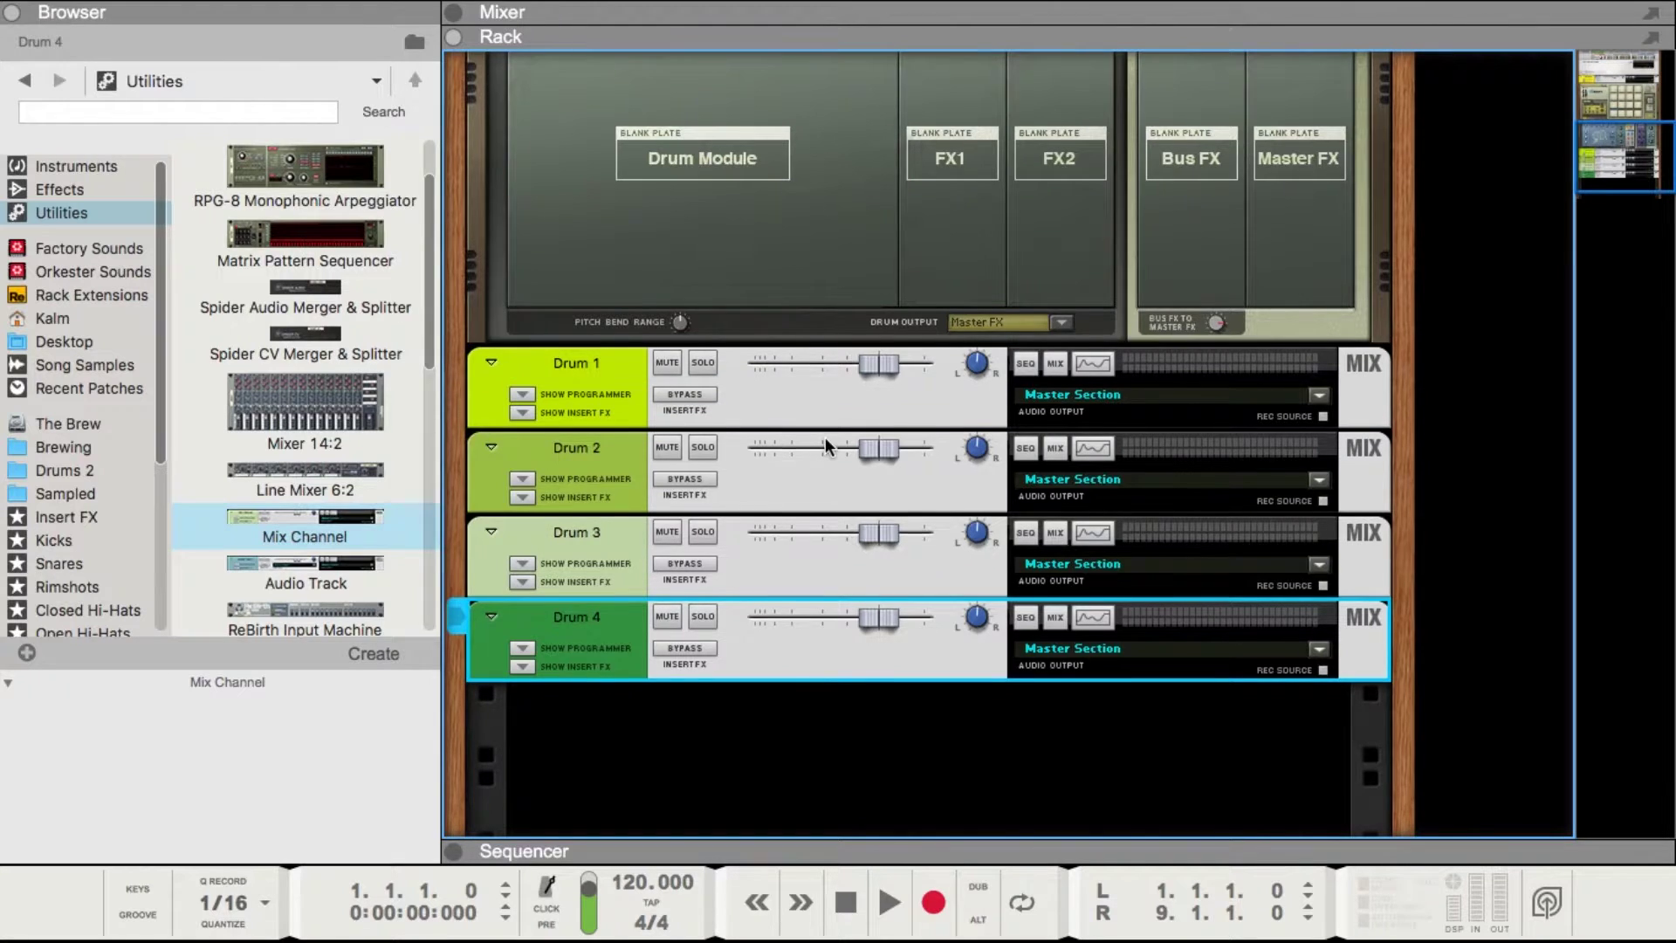
# - Select Kong's pad 1 without renaming it, and review the drum output options for Drum 1
pyautogui.scroll(5, 825, 437)
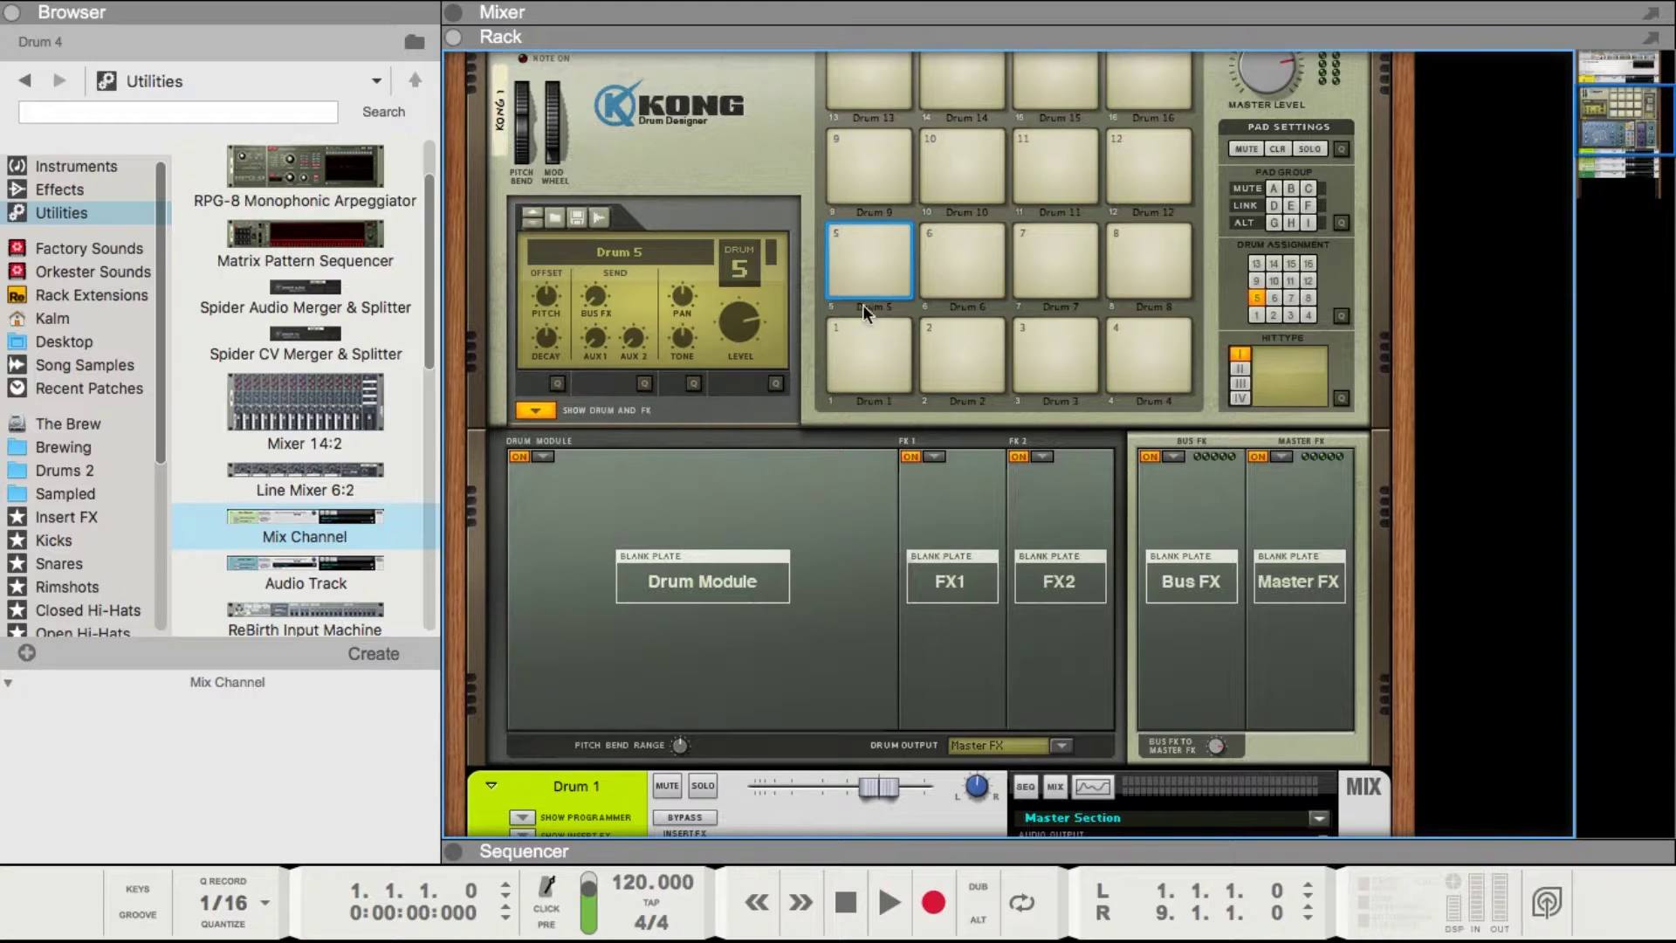
pyautogui.doubleClick(860, 401)
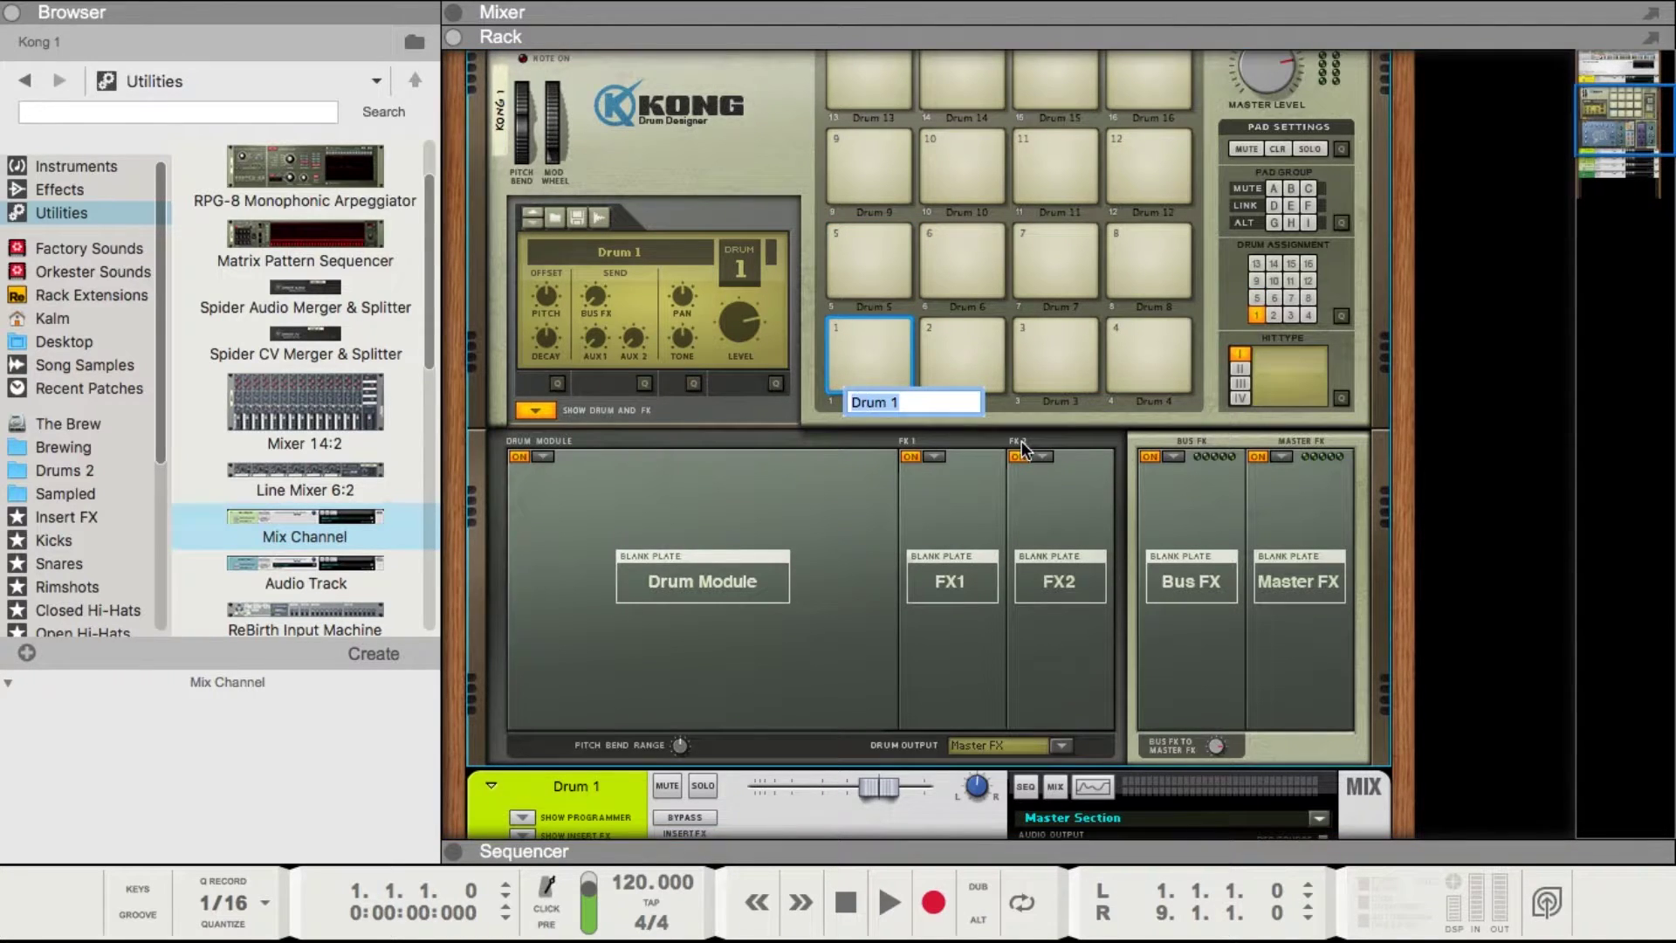
pyautogui.click(1042, 426)
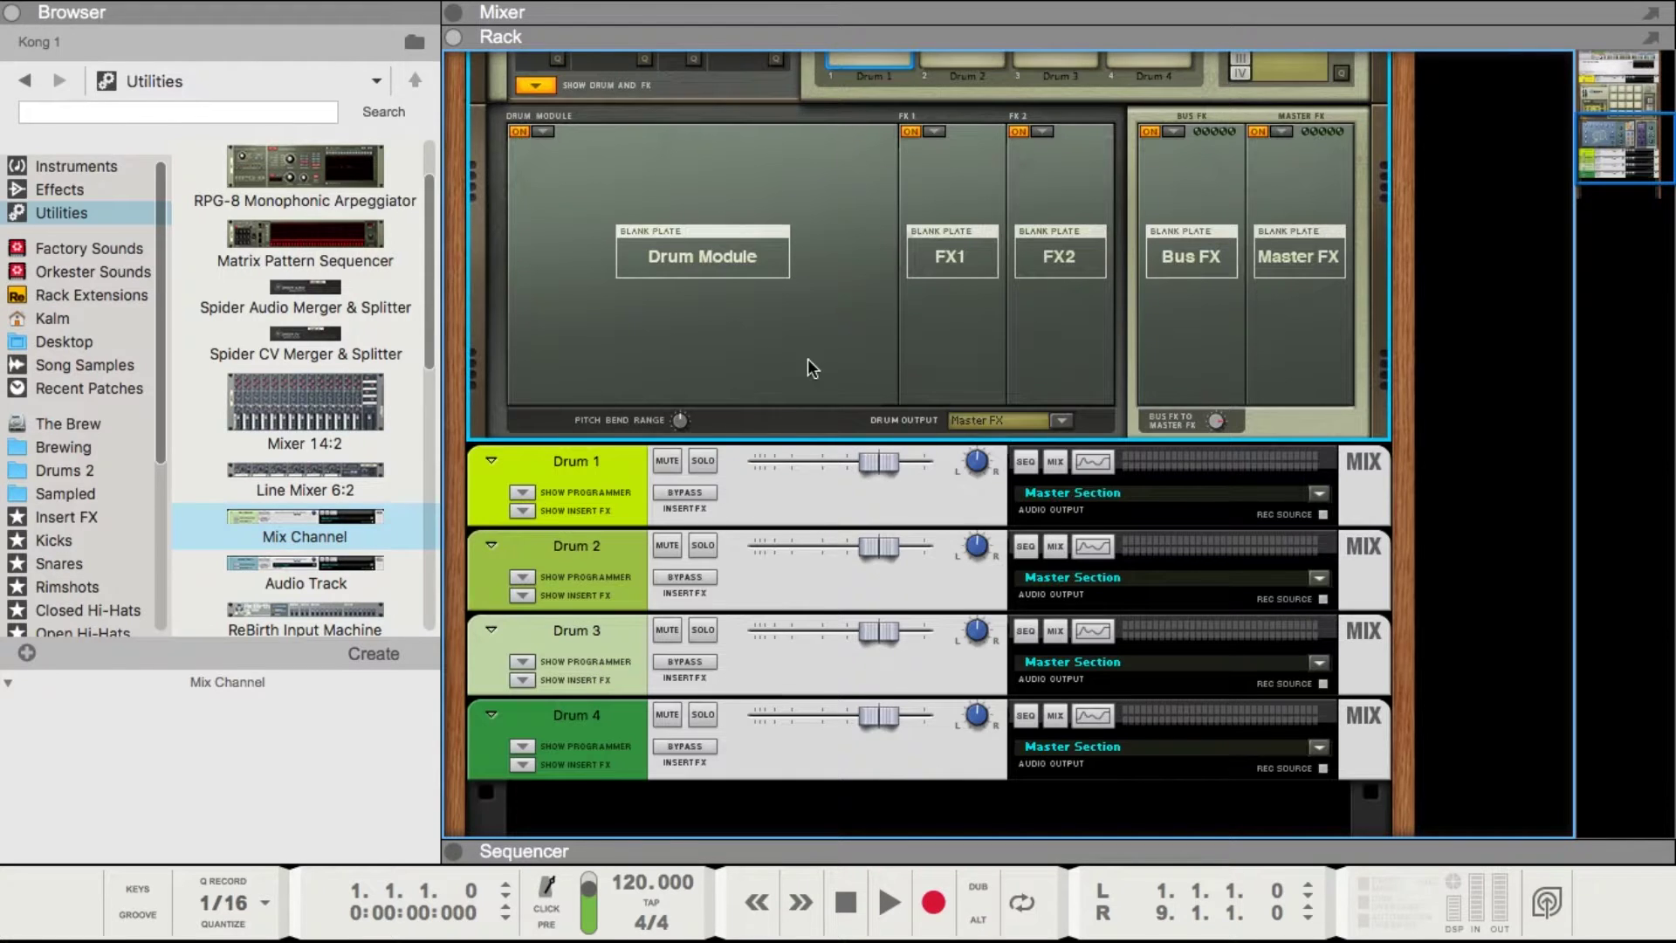
pyautogui.scroll(5, 808, 358)
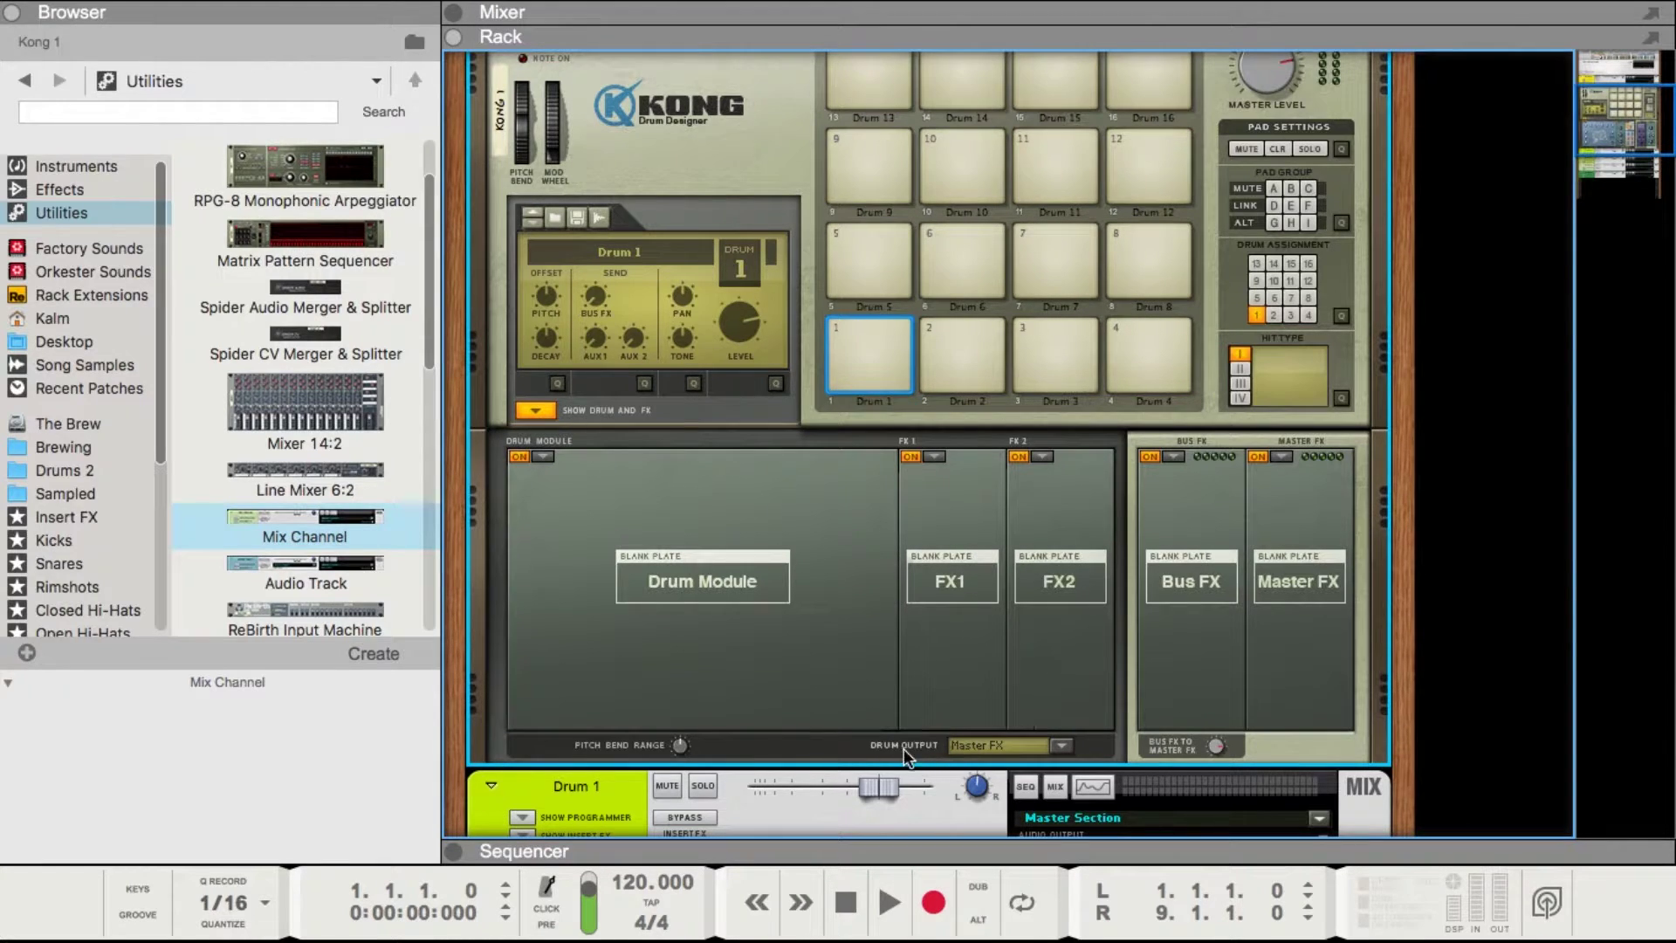
pyautogui.click(1061, 747)
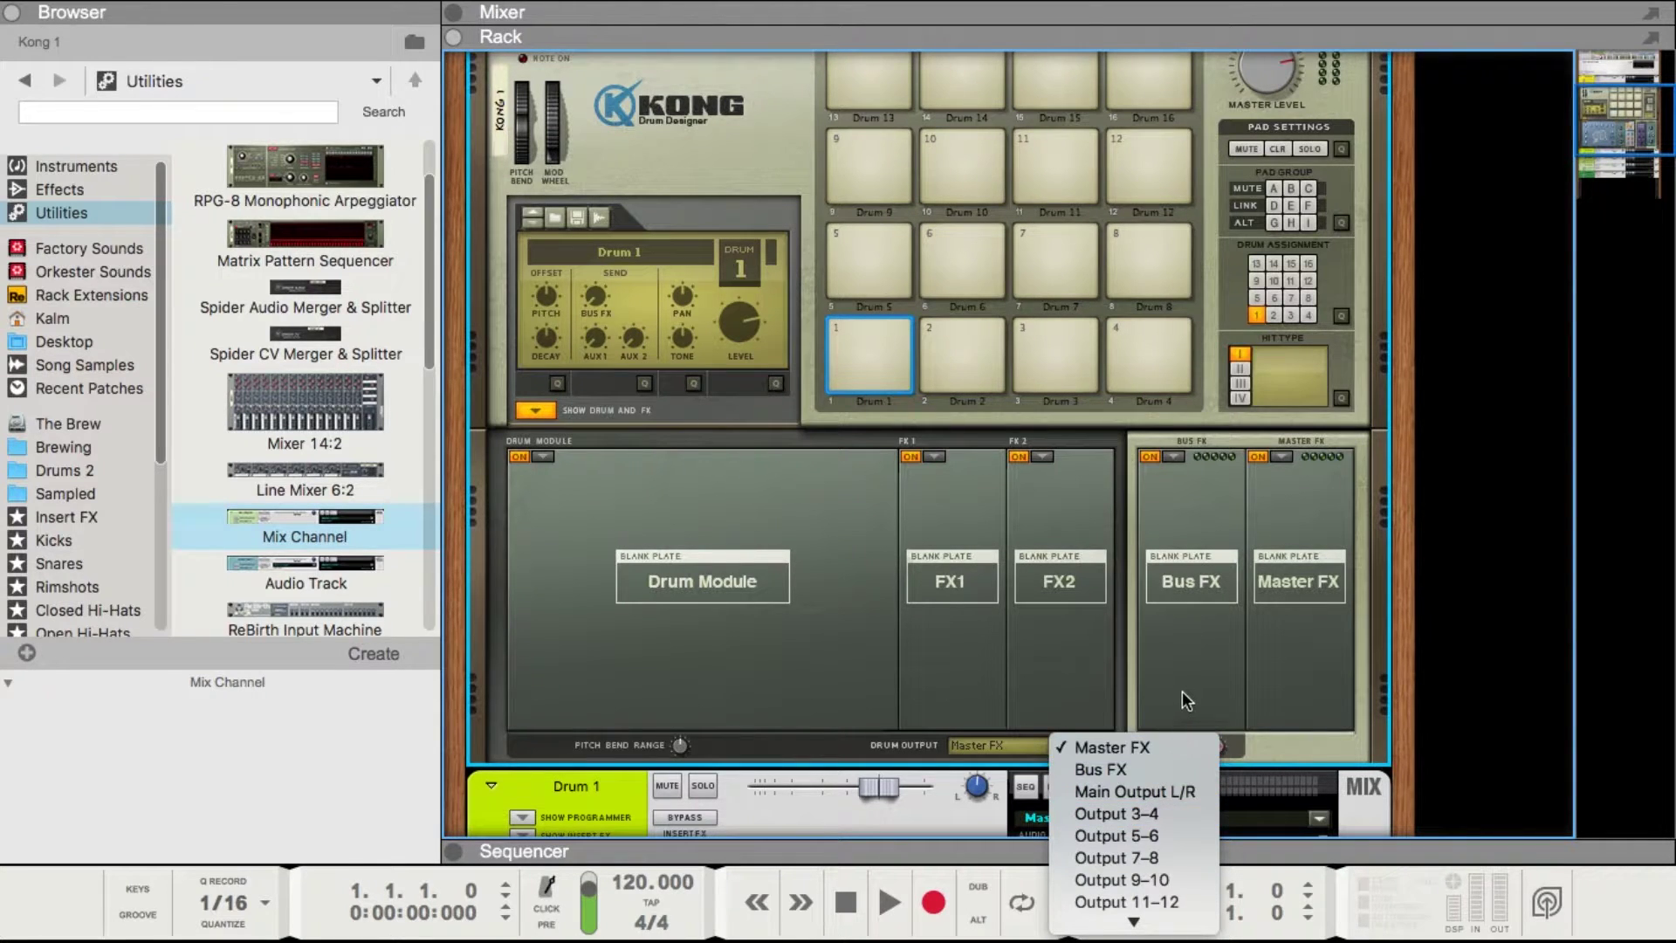
pyautogui.click(1161, 645)
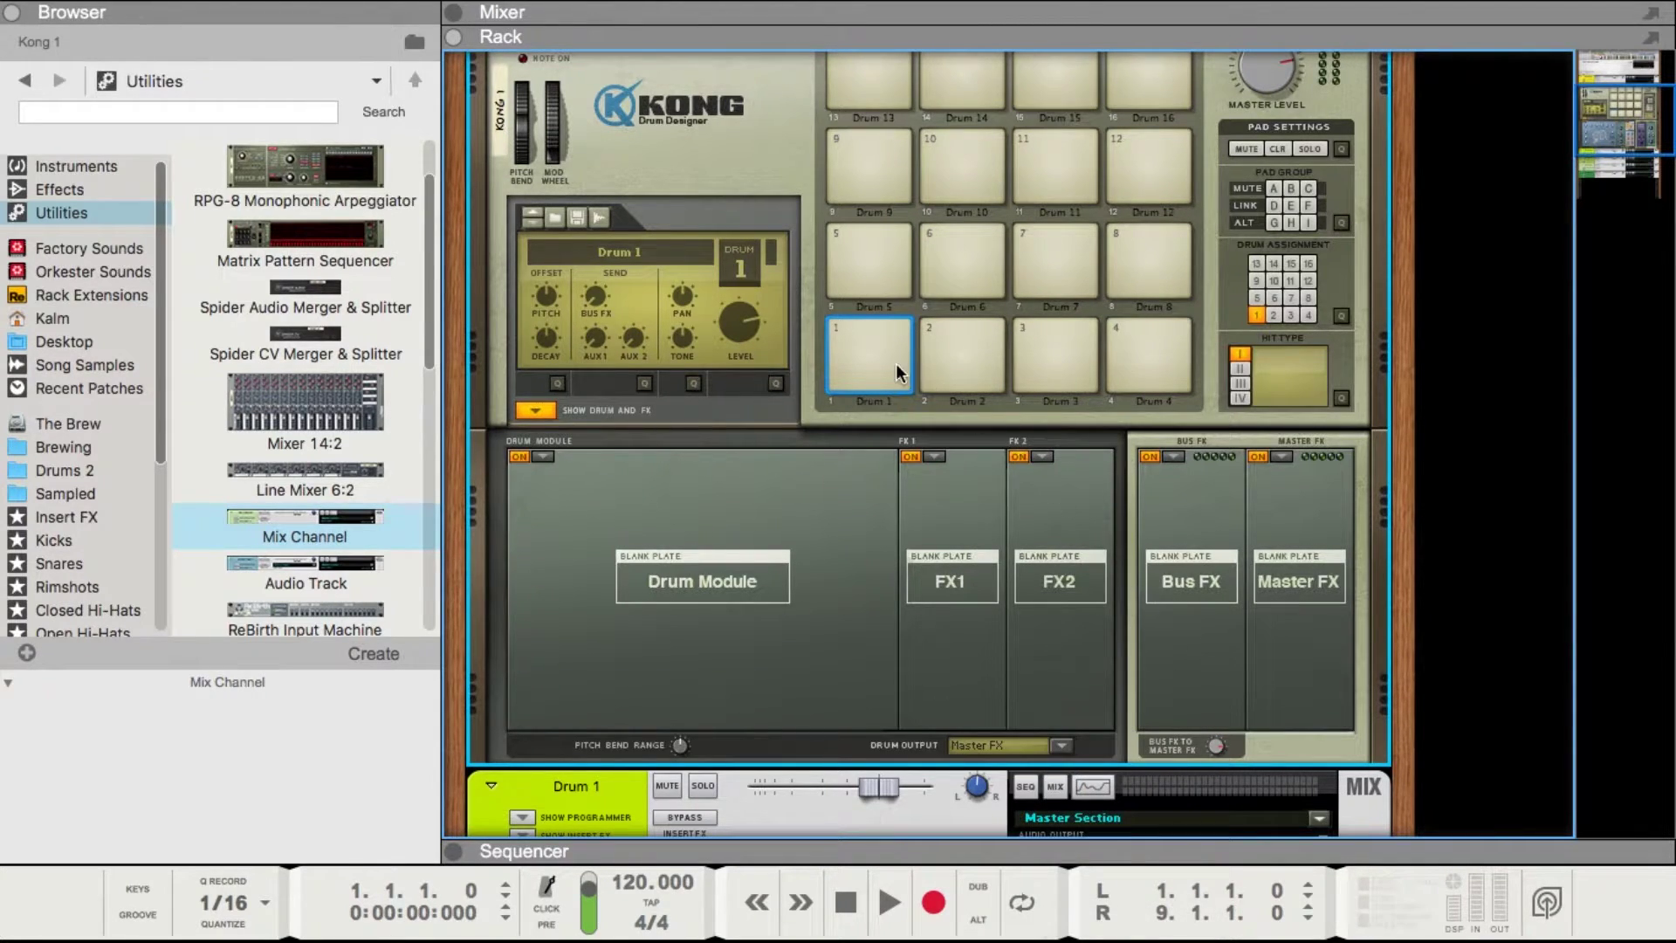
# - Flip the rack to the rear and cable Kong's audio outputs 3 and 4 to the inputs of the Drum 1 mix channel
pyautogui.press('Tab')
pyautogui.scroll(-1, 1111, 353)
pyautogui.moveTo(1247, 73); pyautogui.dragTo(768, 505)
pyautogui.scroll(-3, 1096, 168)
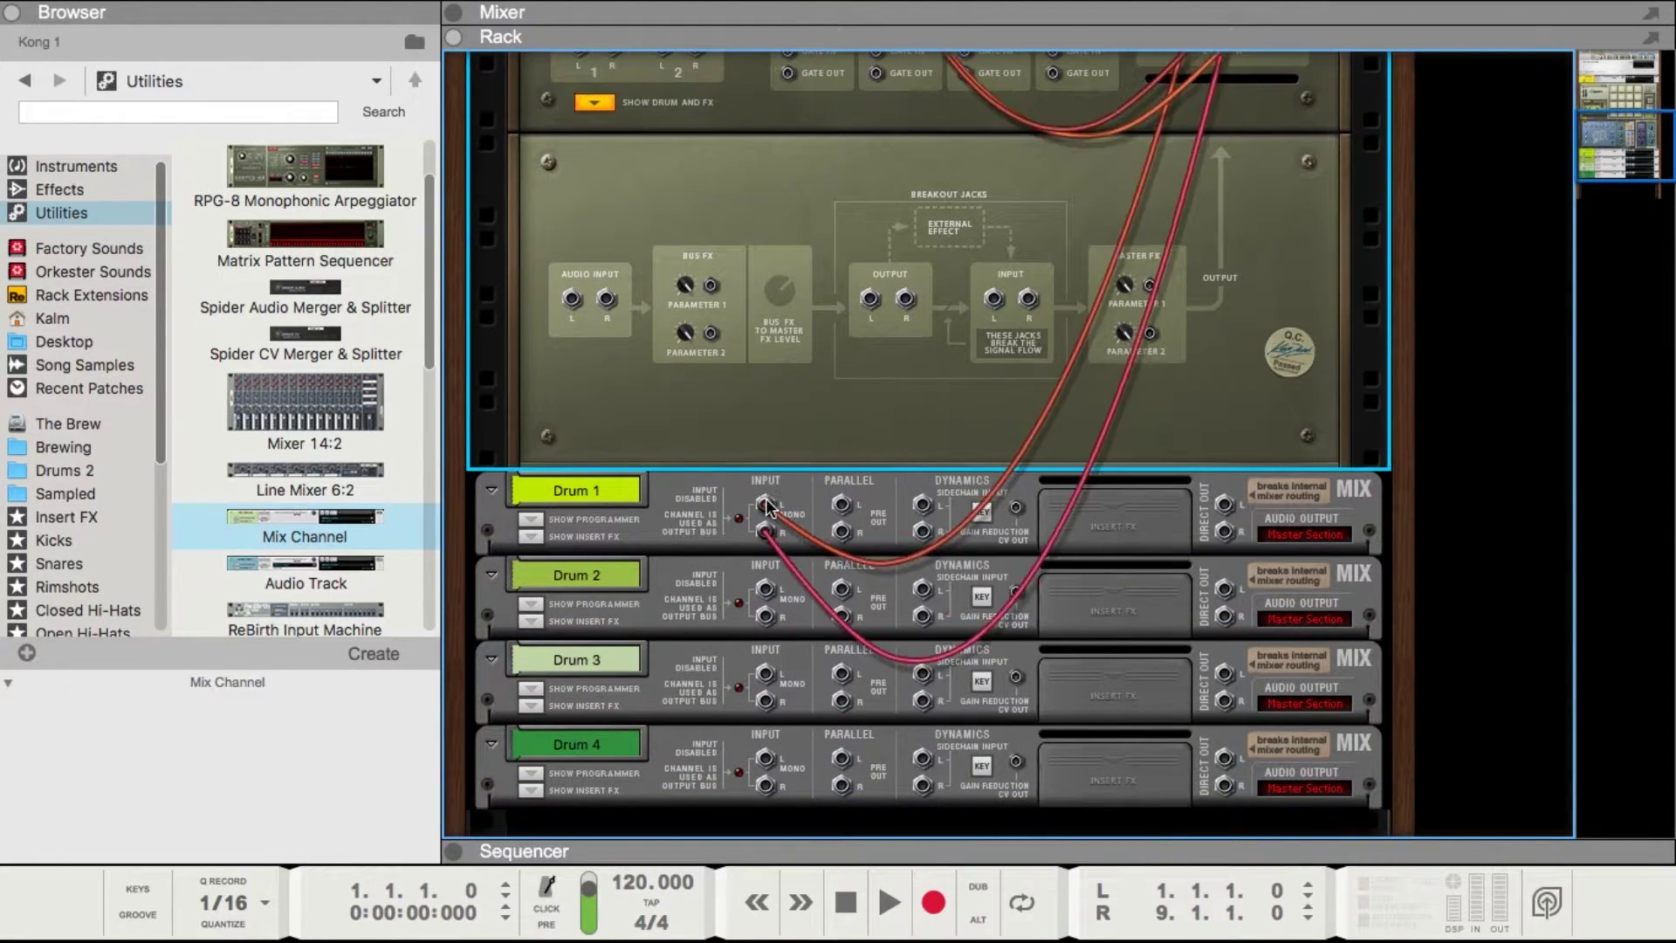
# - Cable Kong's audio outputs 5 and 6 to the inputs of the Drum 2 mix channel
pyautogui.scroll(4, 950, 475)
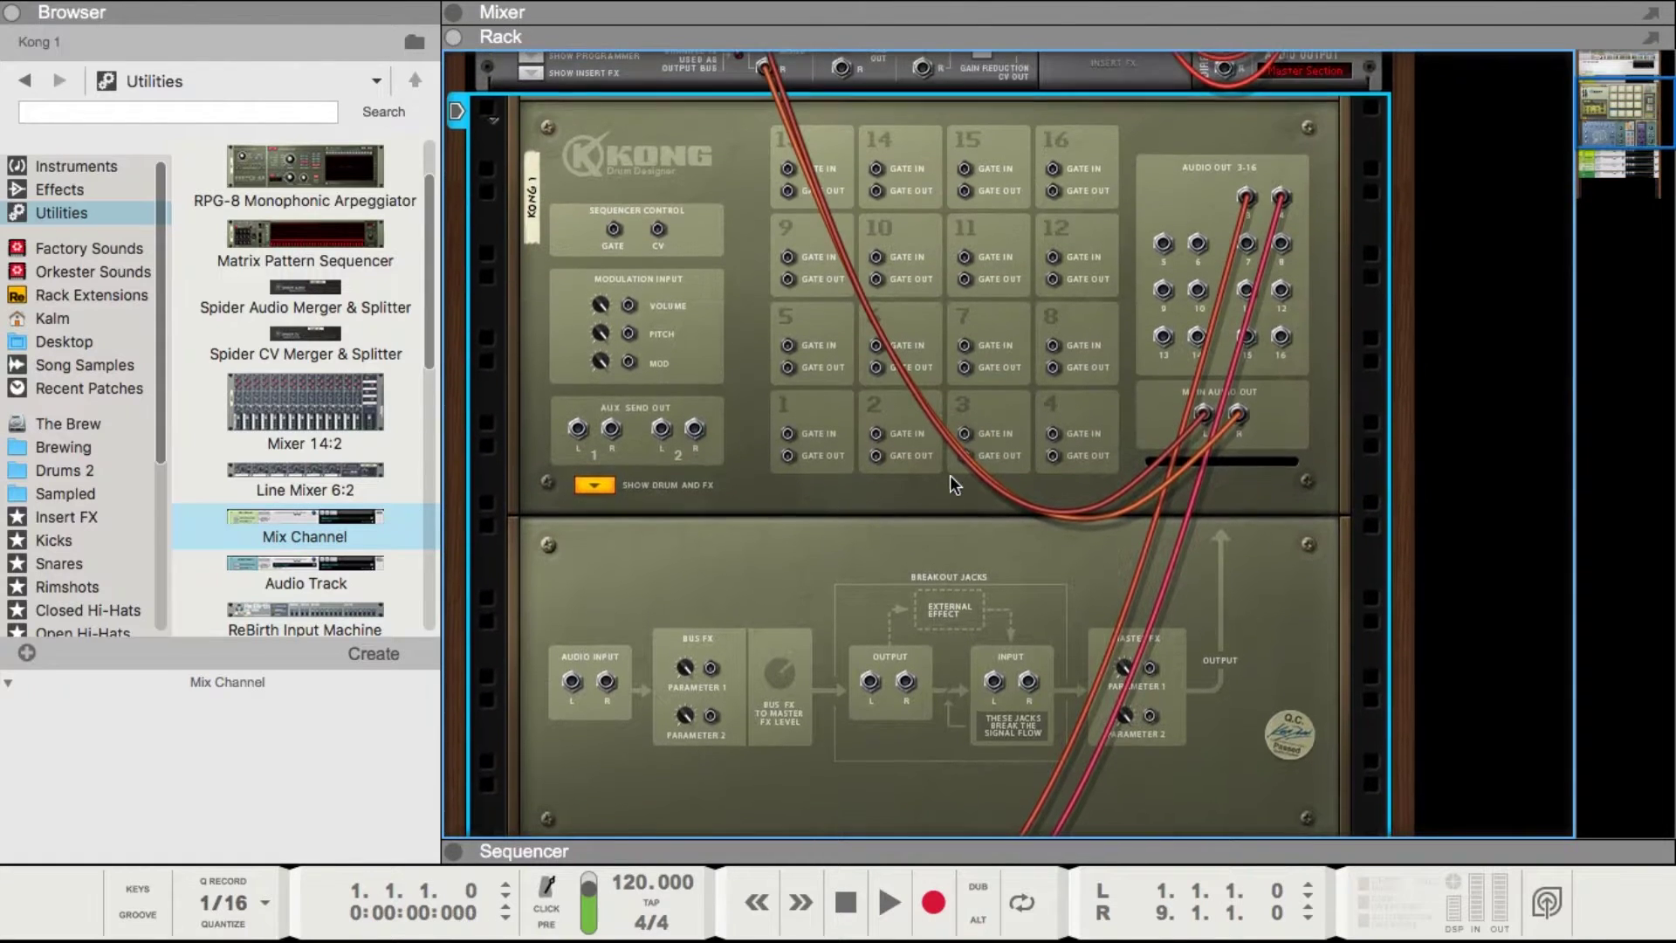
pyautogui.moveTo(1166, 245); pyautogui.dragTo(772, 500)
pyautogui.scroll(-4, 797, 568)
# - Cable Kong's outputs 7–8 to the Drum 3 mix channel and 9–10 to Drum 4, and return to the front of the rack
pyautogui.scroll(4, 1023, 515)
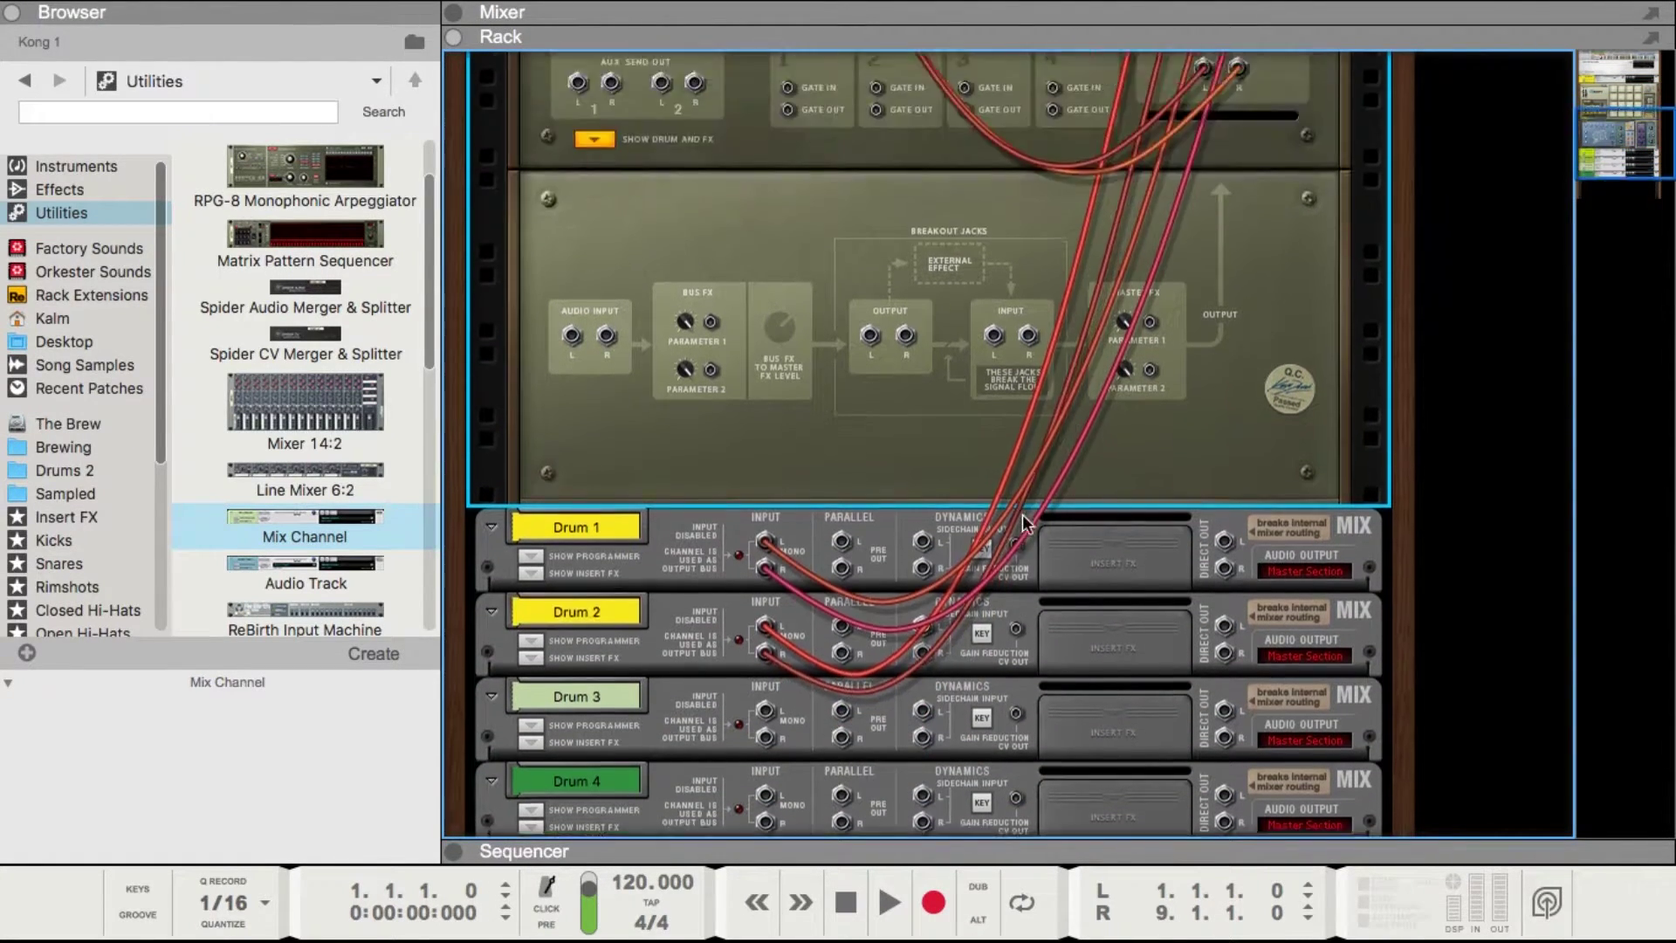
pyautogui.moveTo(1245, 219); pyautogui.dragTo(1169, 261)
pyautogui.scroll(-4, 1047, 419)
pyautogui.scroll(4, 989, 399)
pyautogui.scroll(2, 1148, 284)
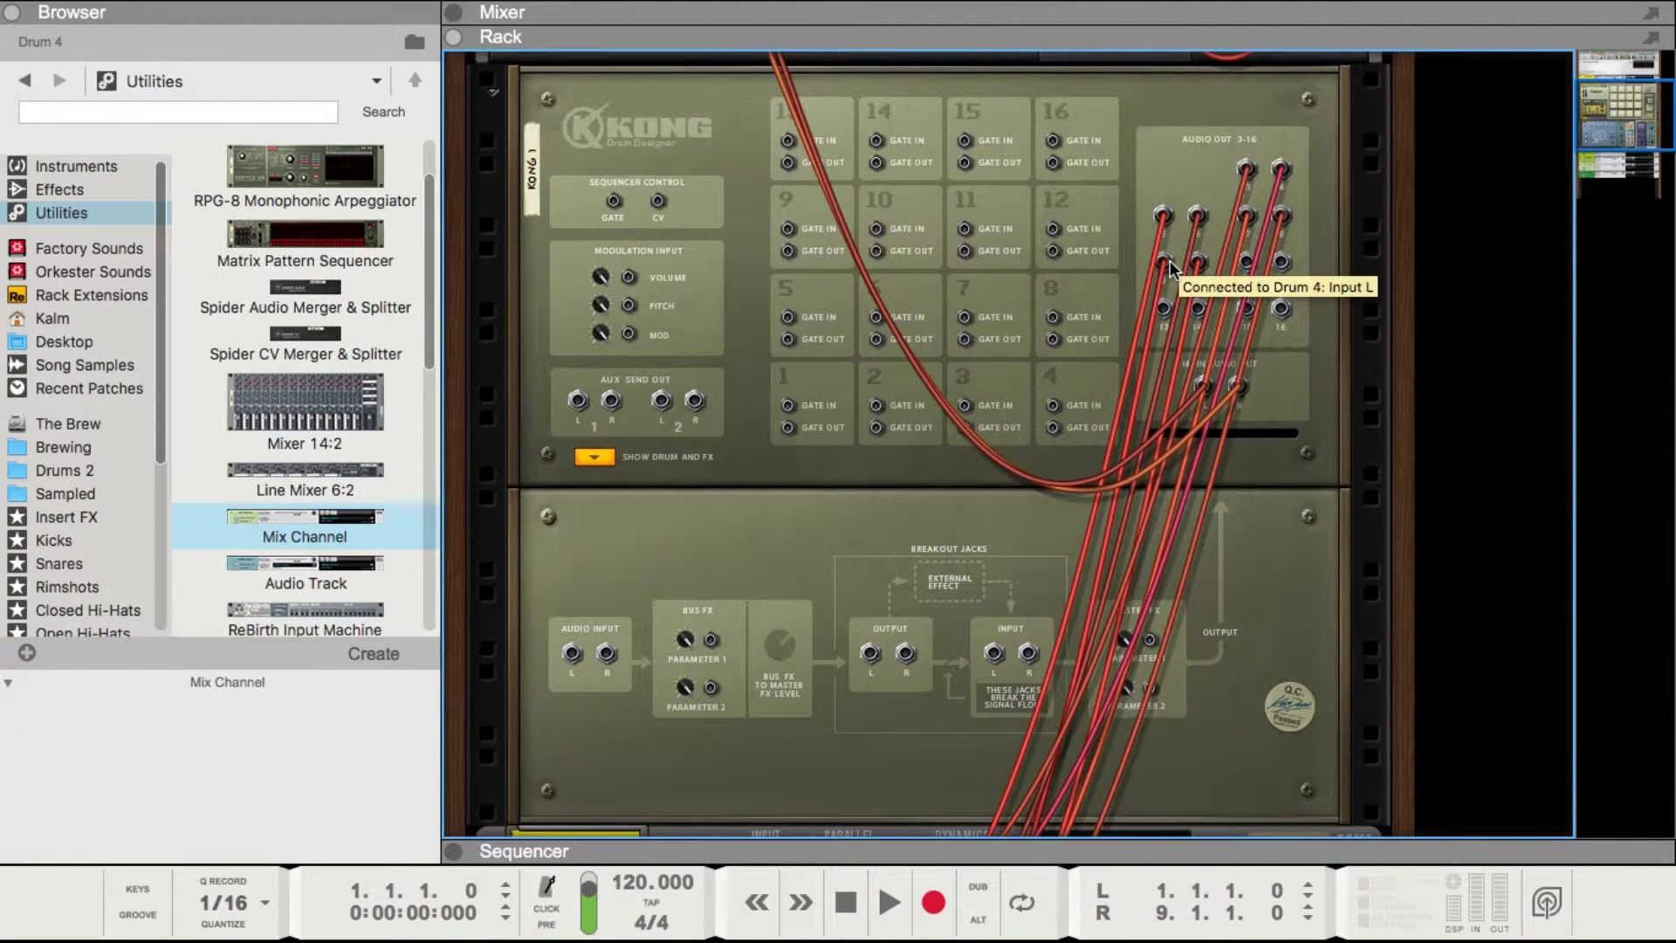
pyautogui.press('Tab')
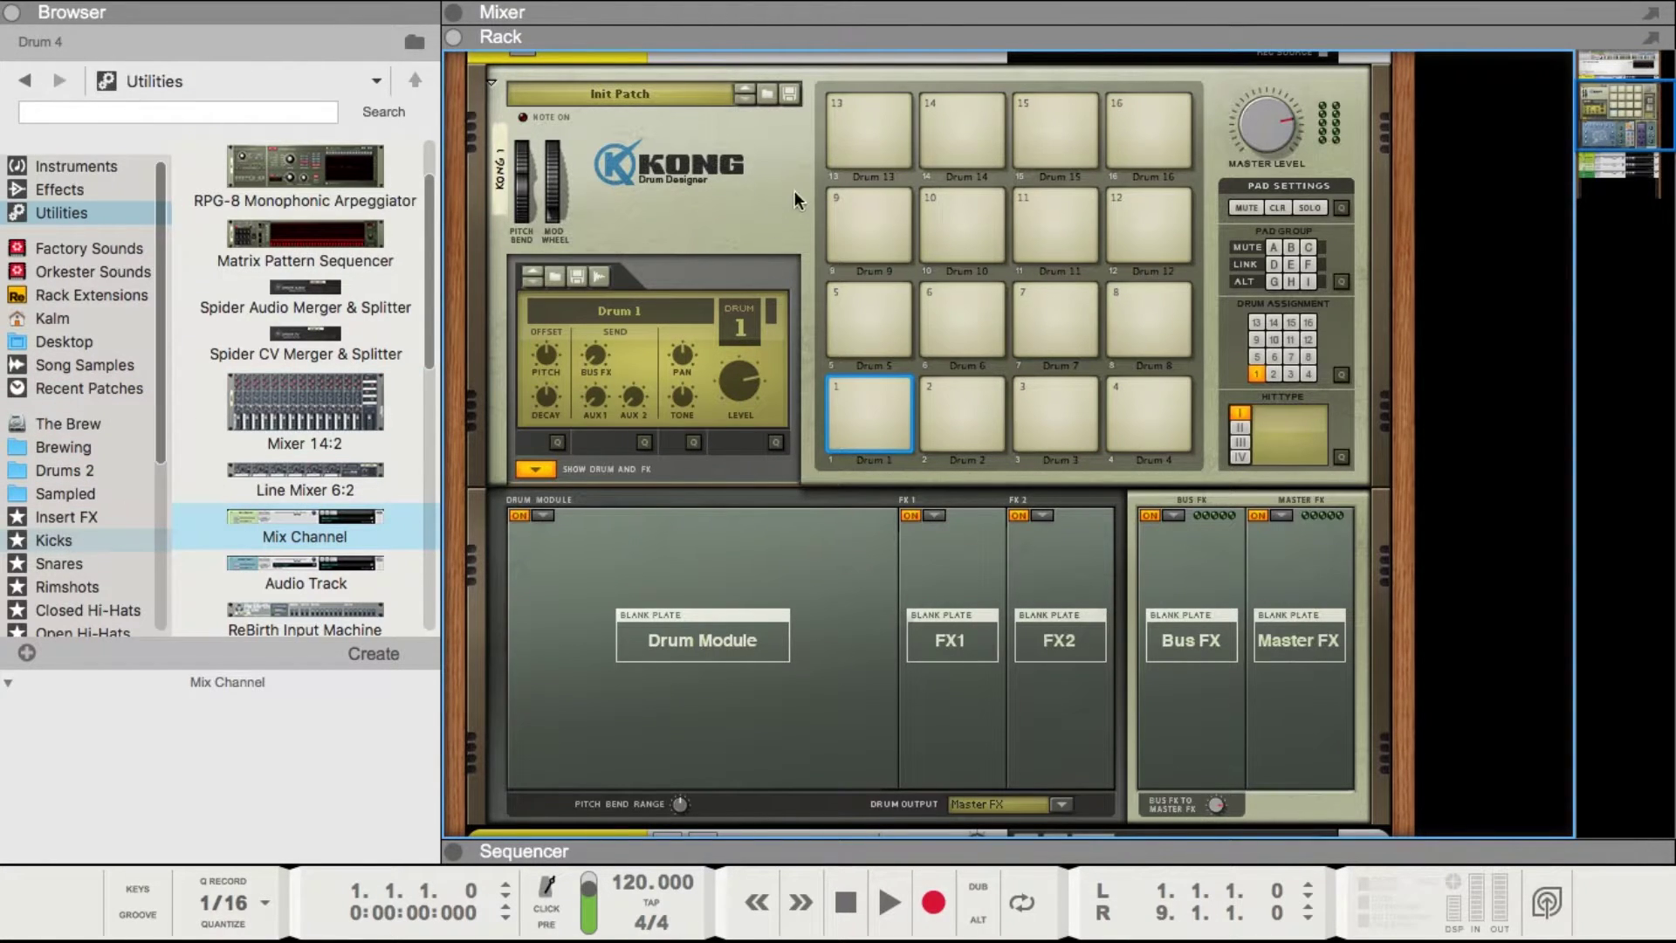
# - Load the Deep House.kong patch into Kong and hide its drum and FX section
pyautogui.click(768, 95)
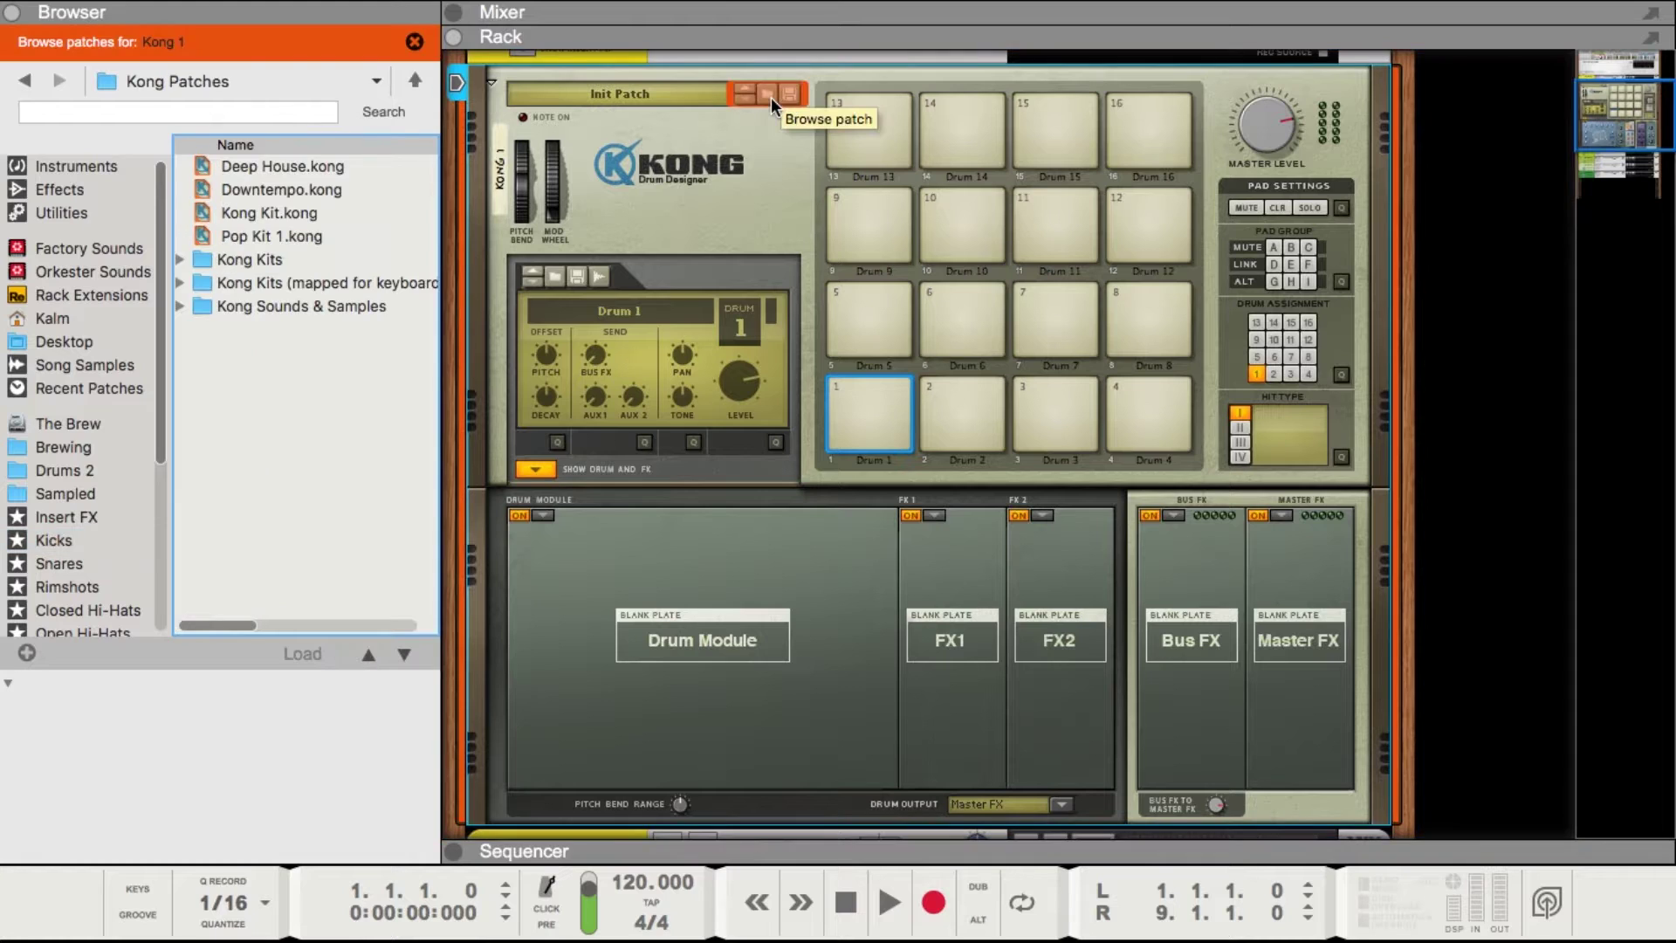
pyautogui.click(279, 171)
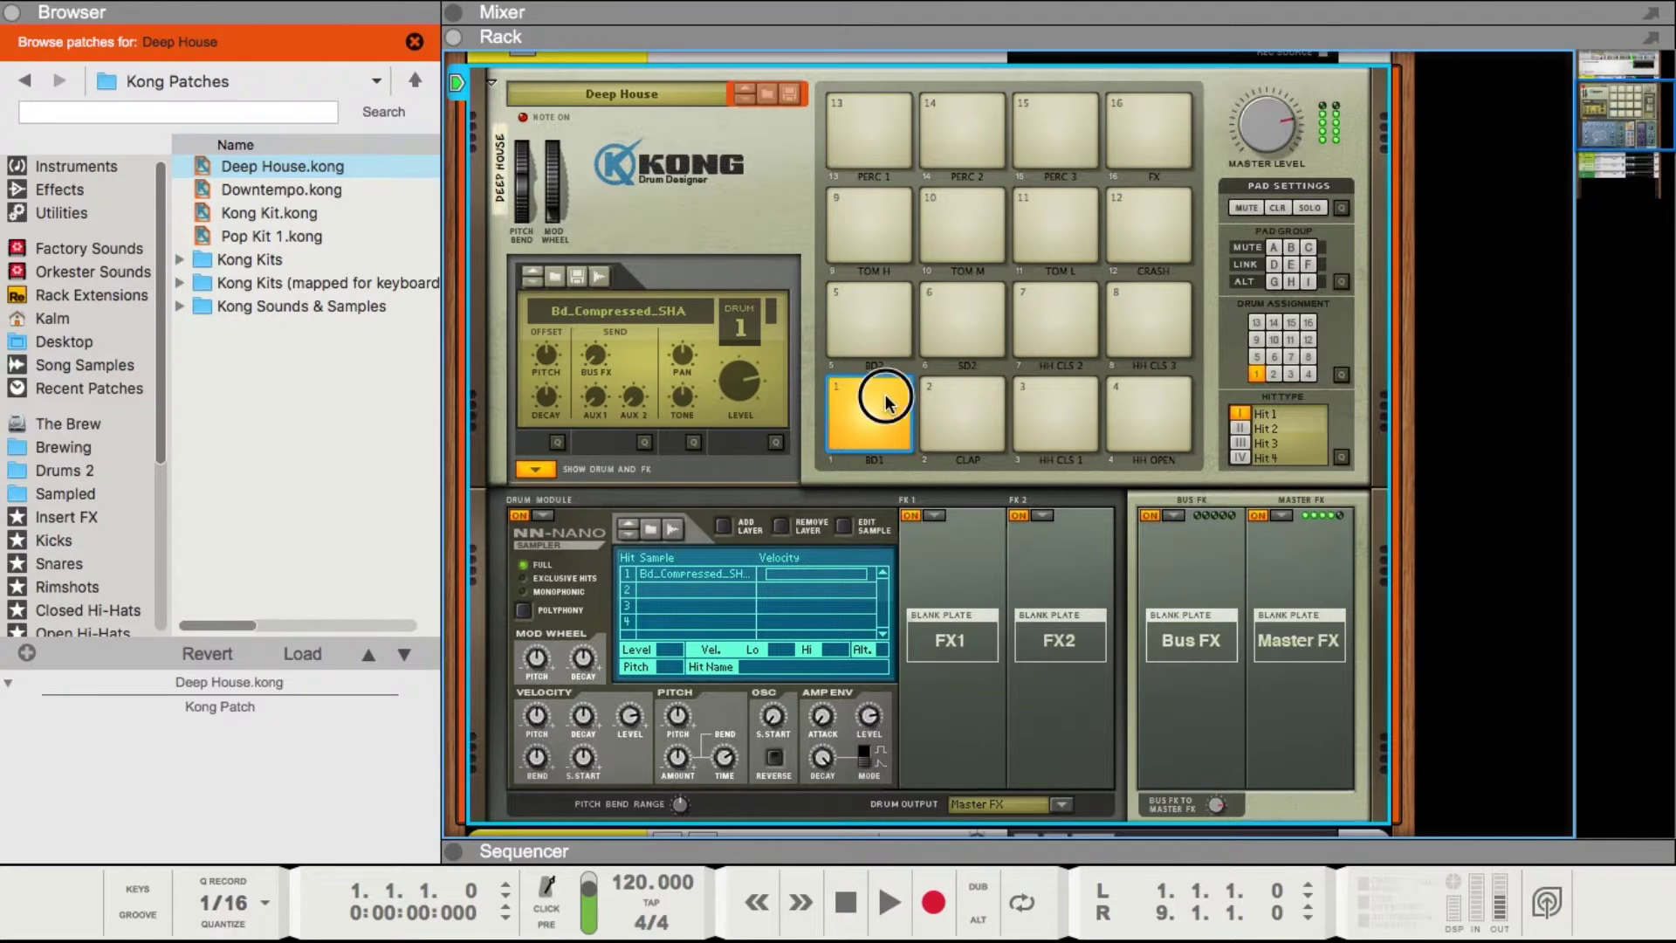
pyautogui.click(541, 469)
# - Audition Kong's pads 1 to 5 and pad 9 while watching the mix channel meters
pyautogui.click(871, 397)
pyautogui.click(962, 395)
pyautogui.click(1050, 397)
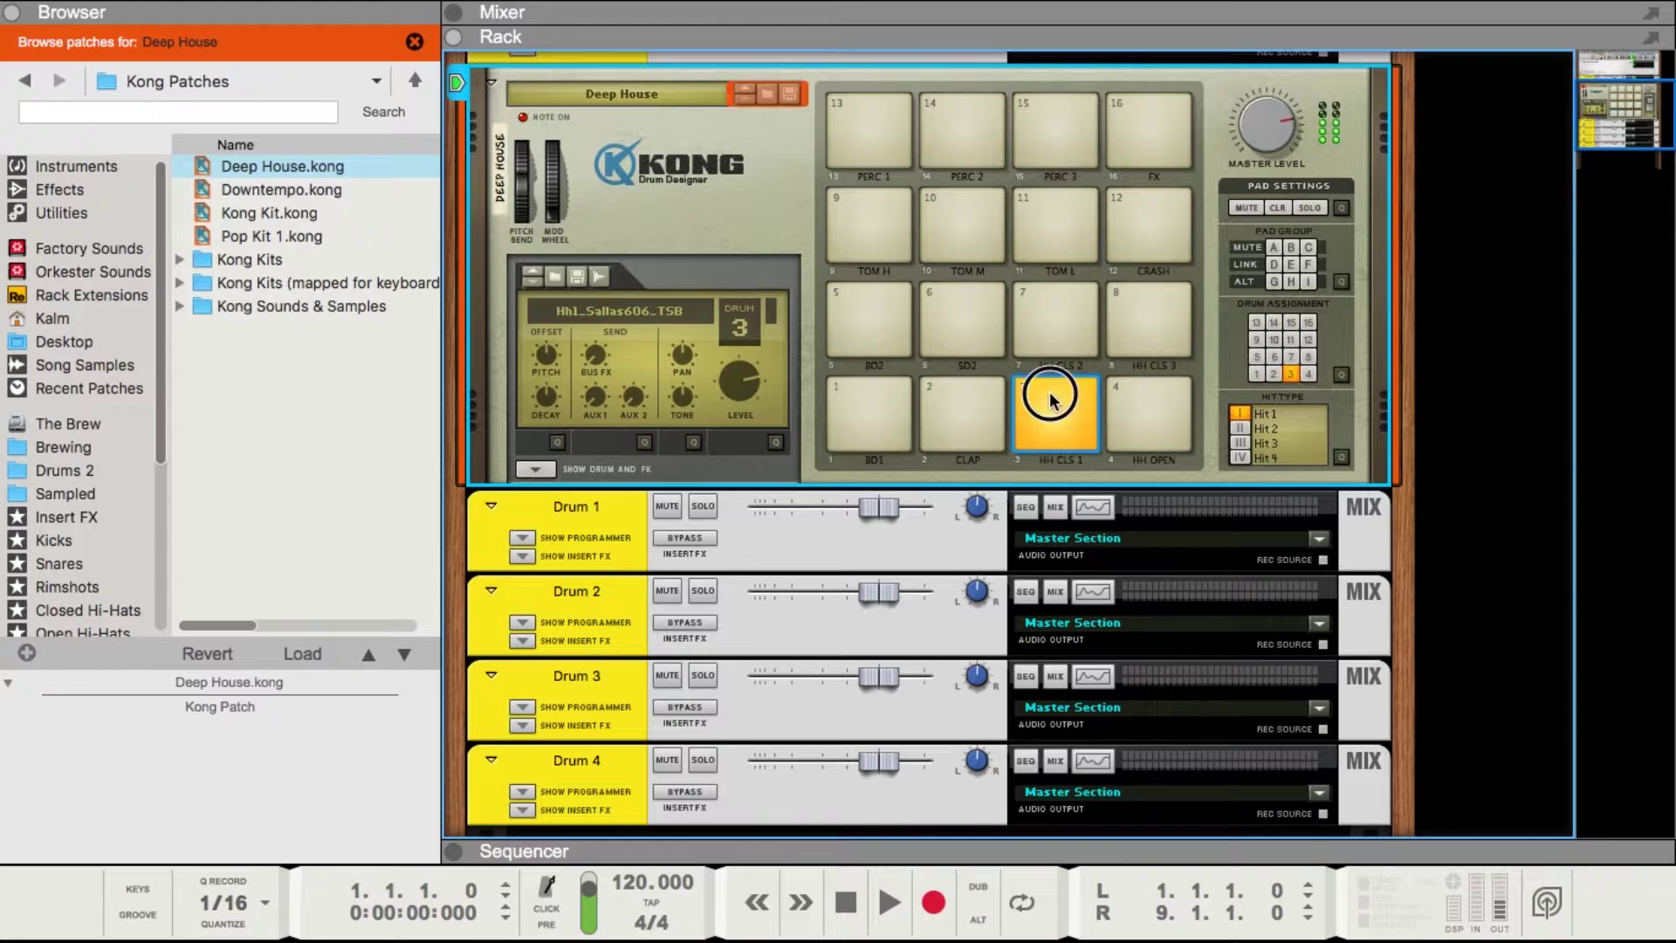
pyautogui.scroll(3, 1056, 414)
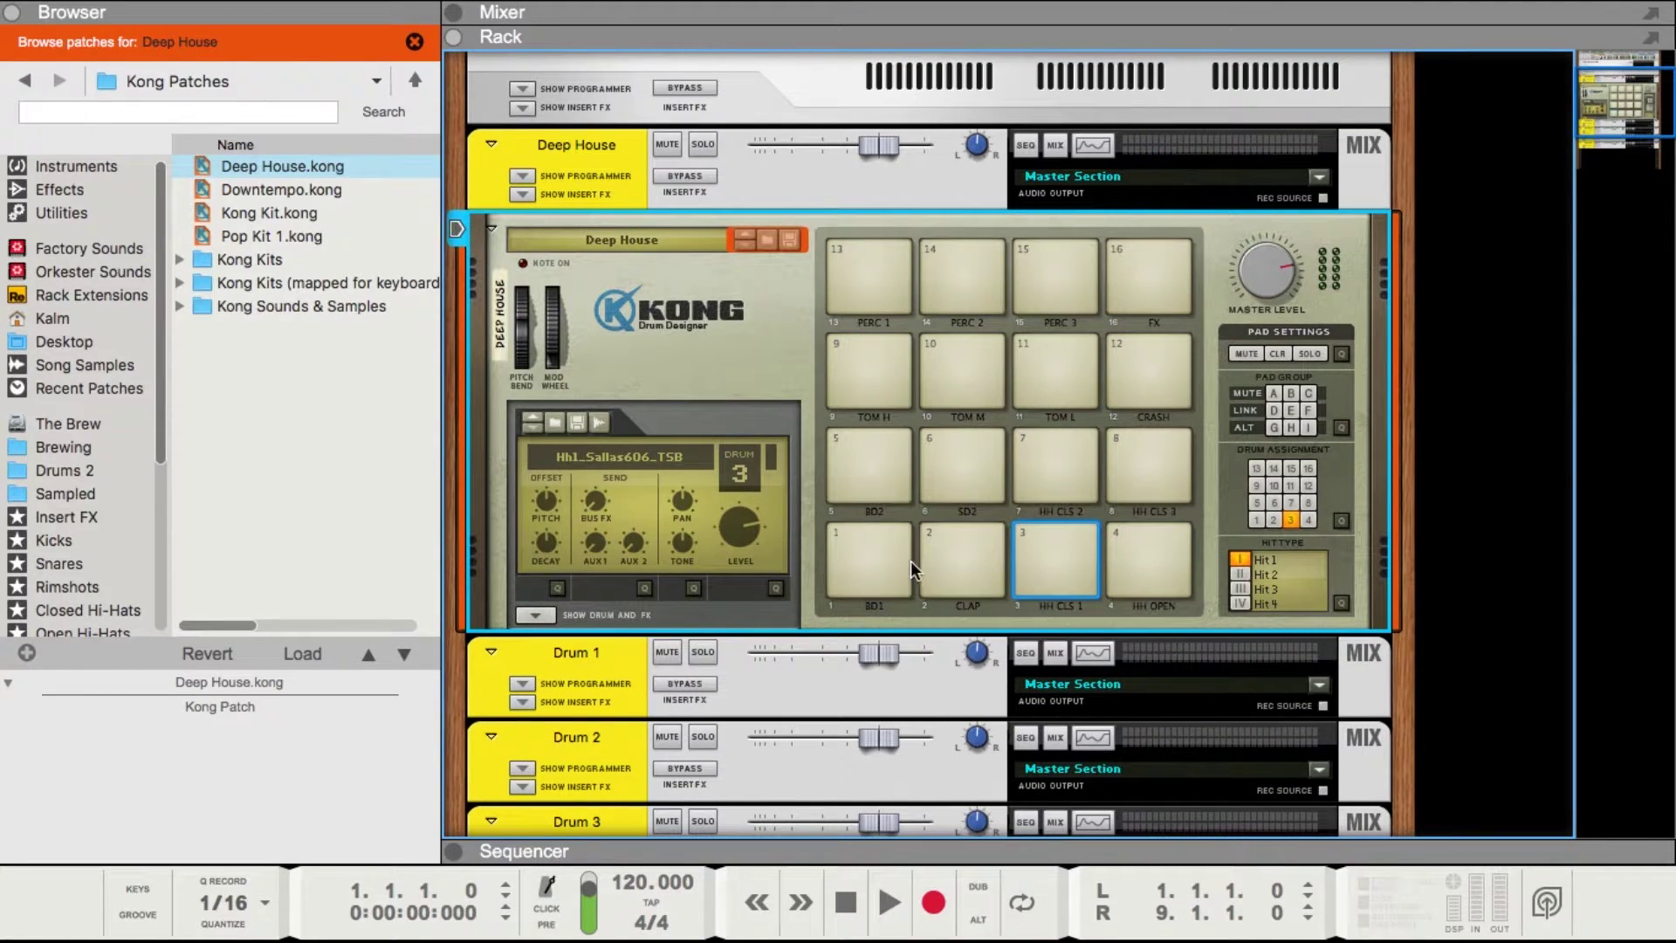
pyautogui.click(882, 547)
pyautogui.click(965, 555)
pyautogui.click(1060, 553)
pyautogui.click(1151, 539)
pyautogui.click(872, 465)
pyautogui.click(871, 370)
# - Show Kong's drum and FX section, set the drum output of pad 1 (BD1) to Output 3–4, and play the pad
pyautogui.click(532, 615)
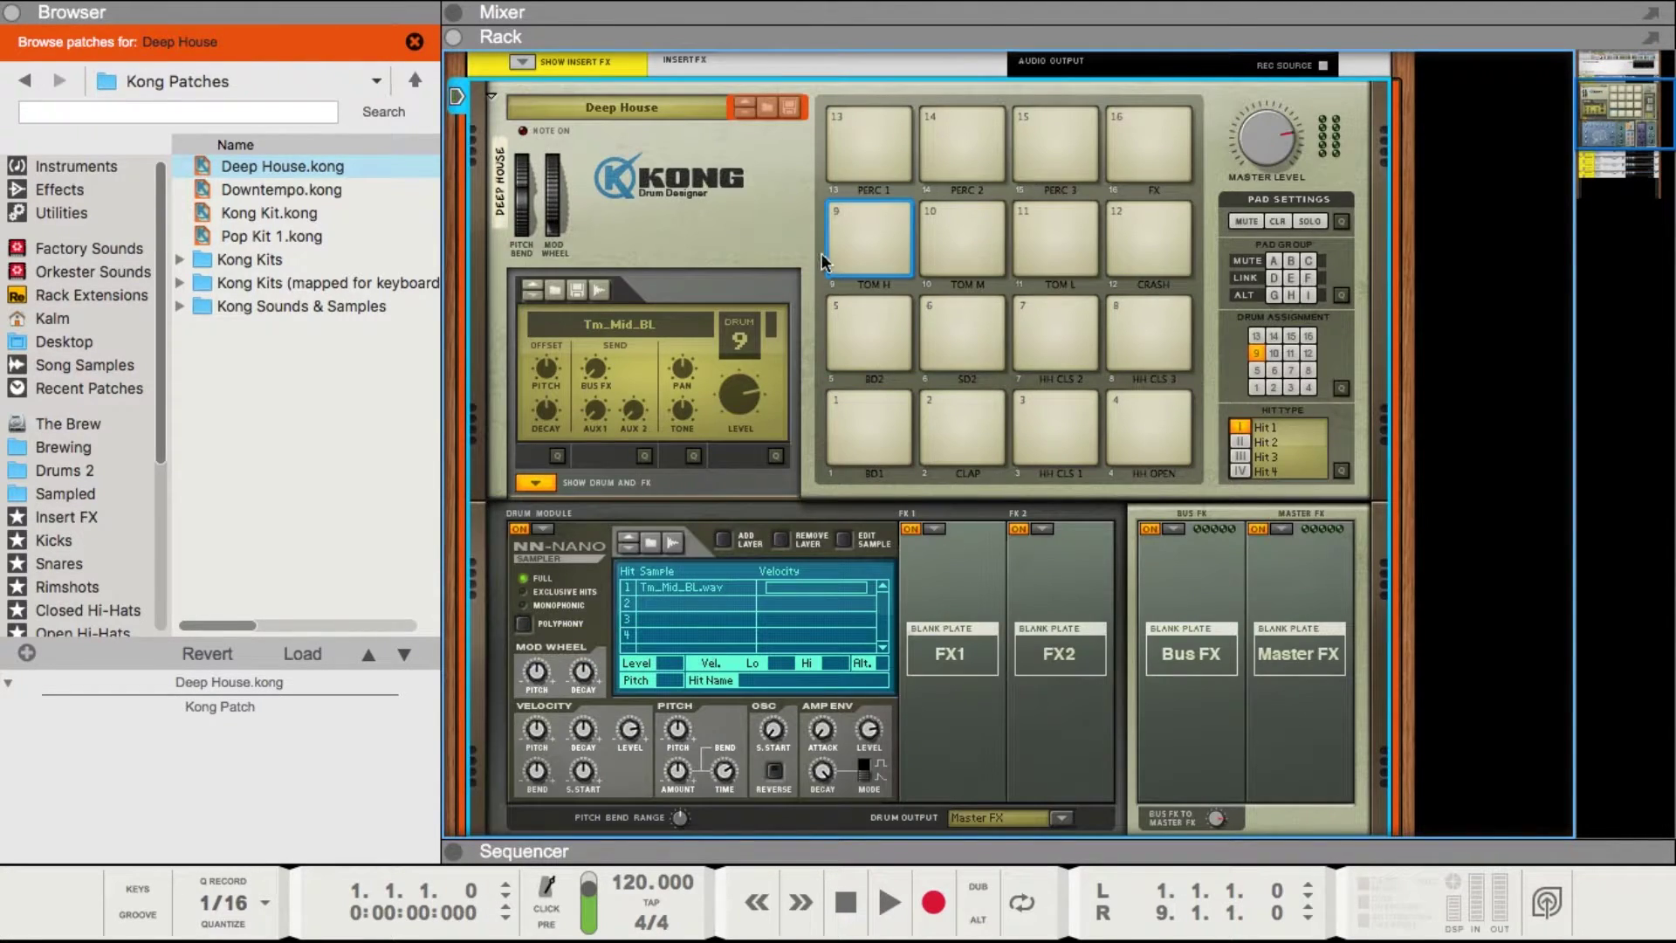
pyautogui.click(866, 406)
pyautogui.scroll(-5, 866, 405)
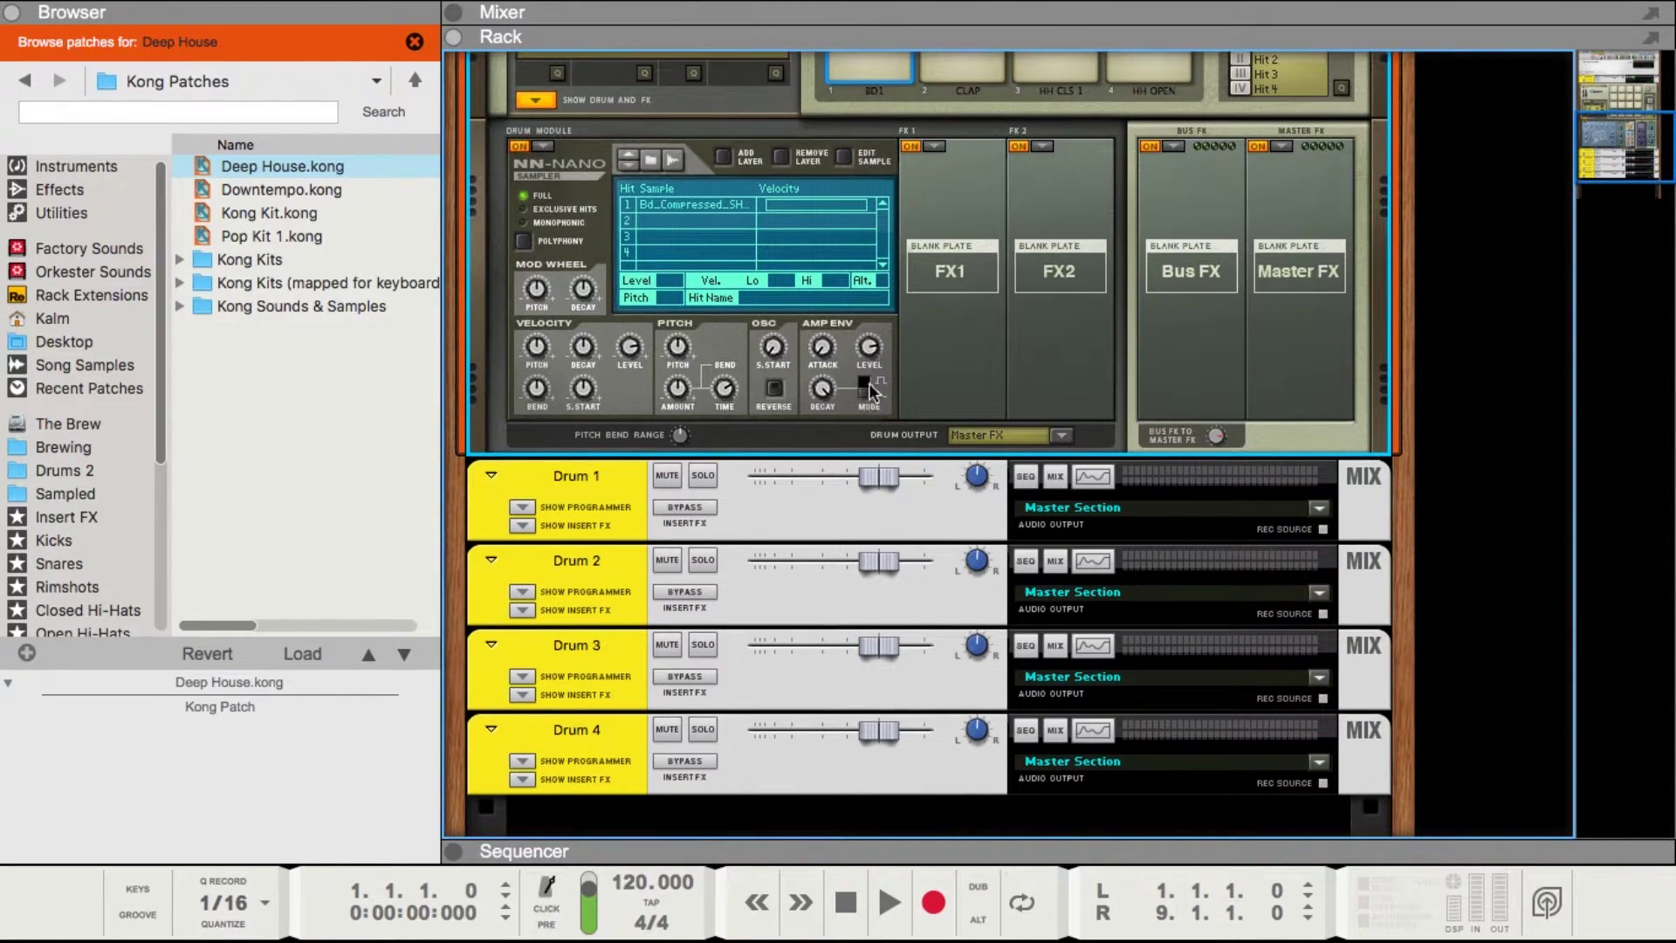
pyautogui.scroll(3, 866, 400)
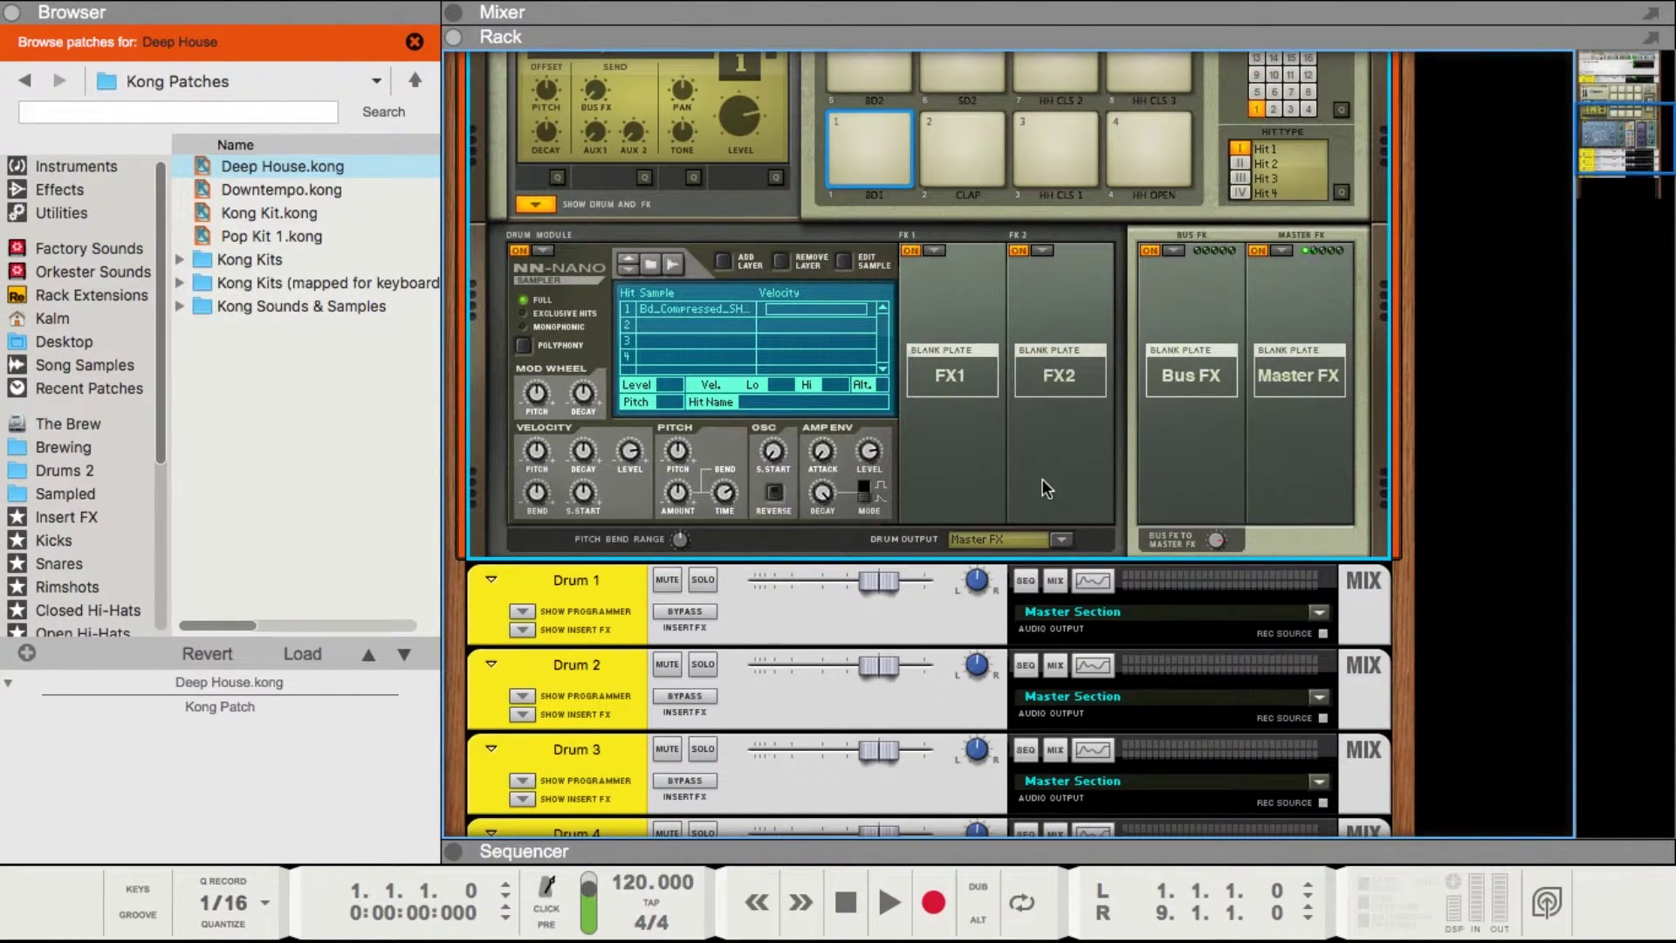
pyautogui.click(1059, 538)
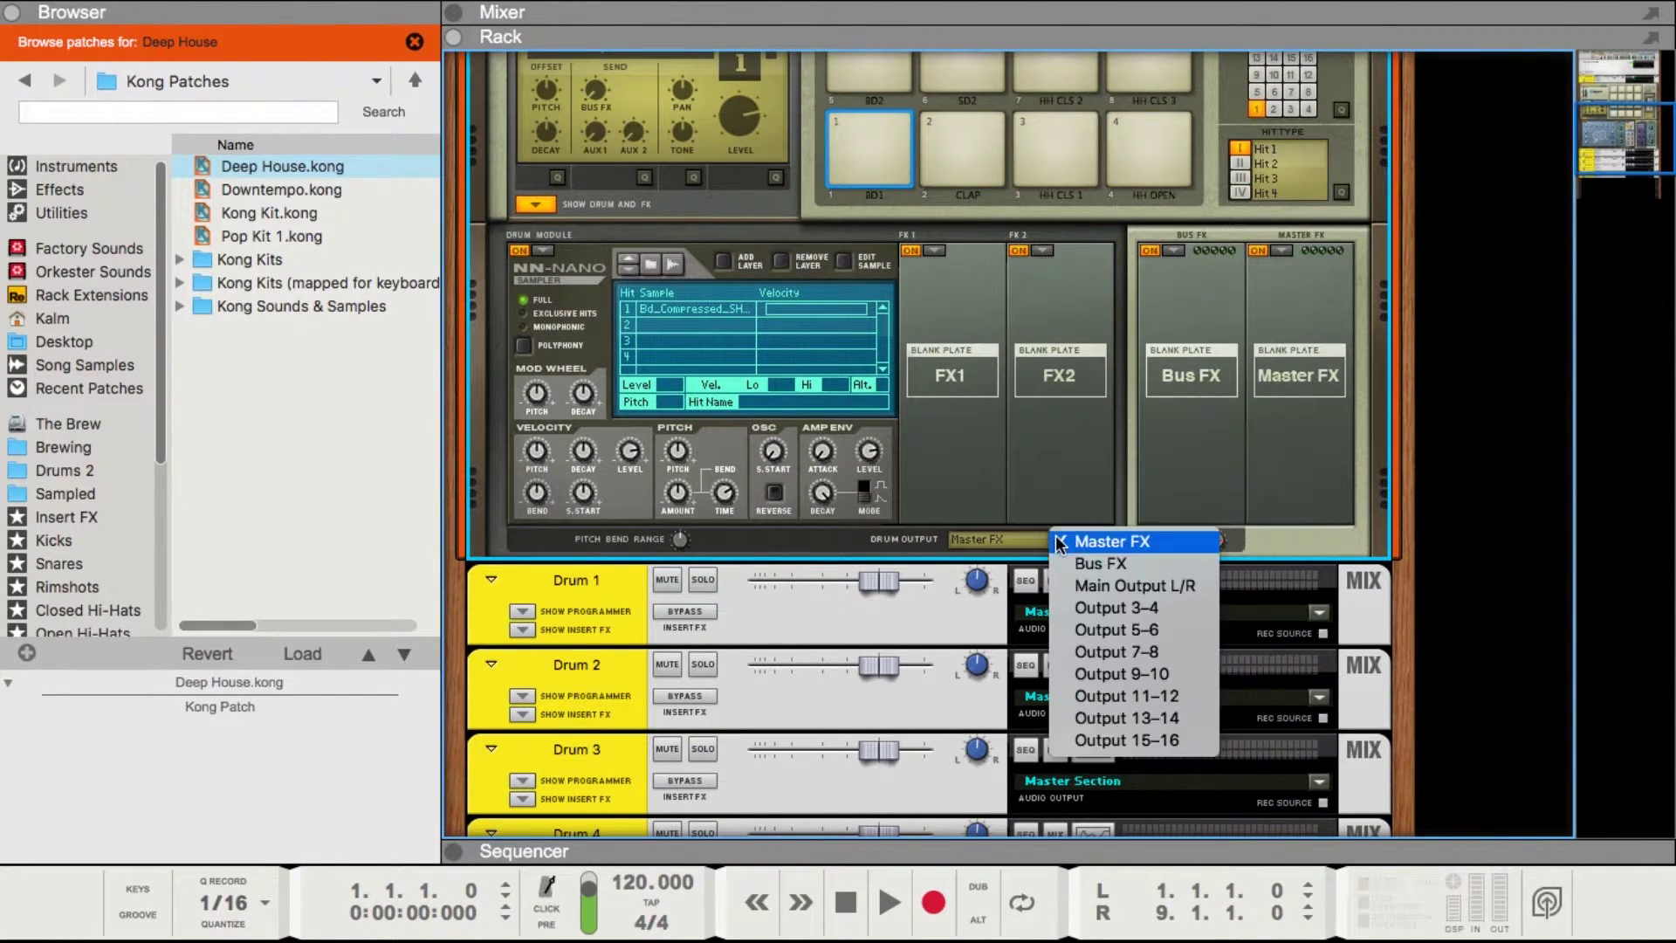
pyautogui.click(1126, 607)
pyautogui.click(877, 123)
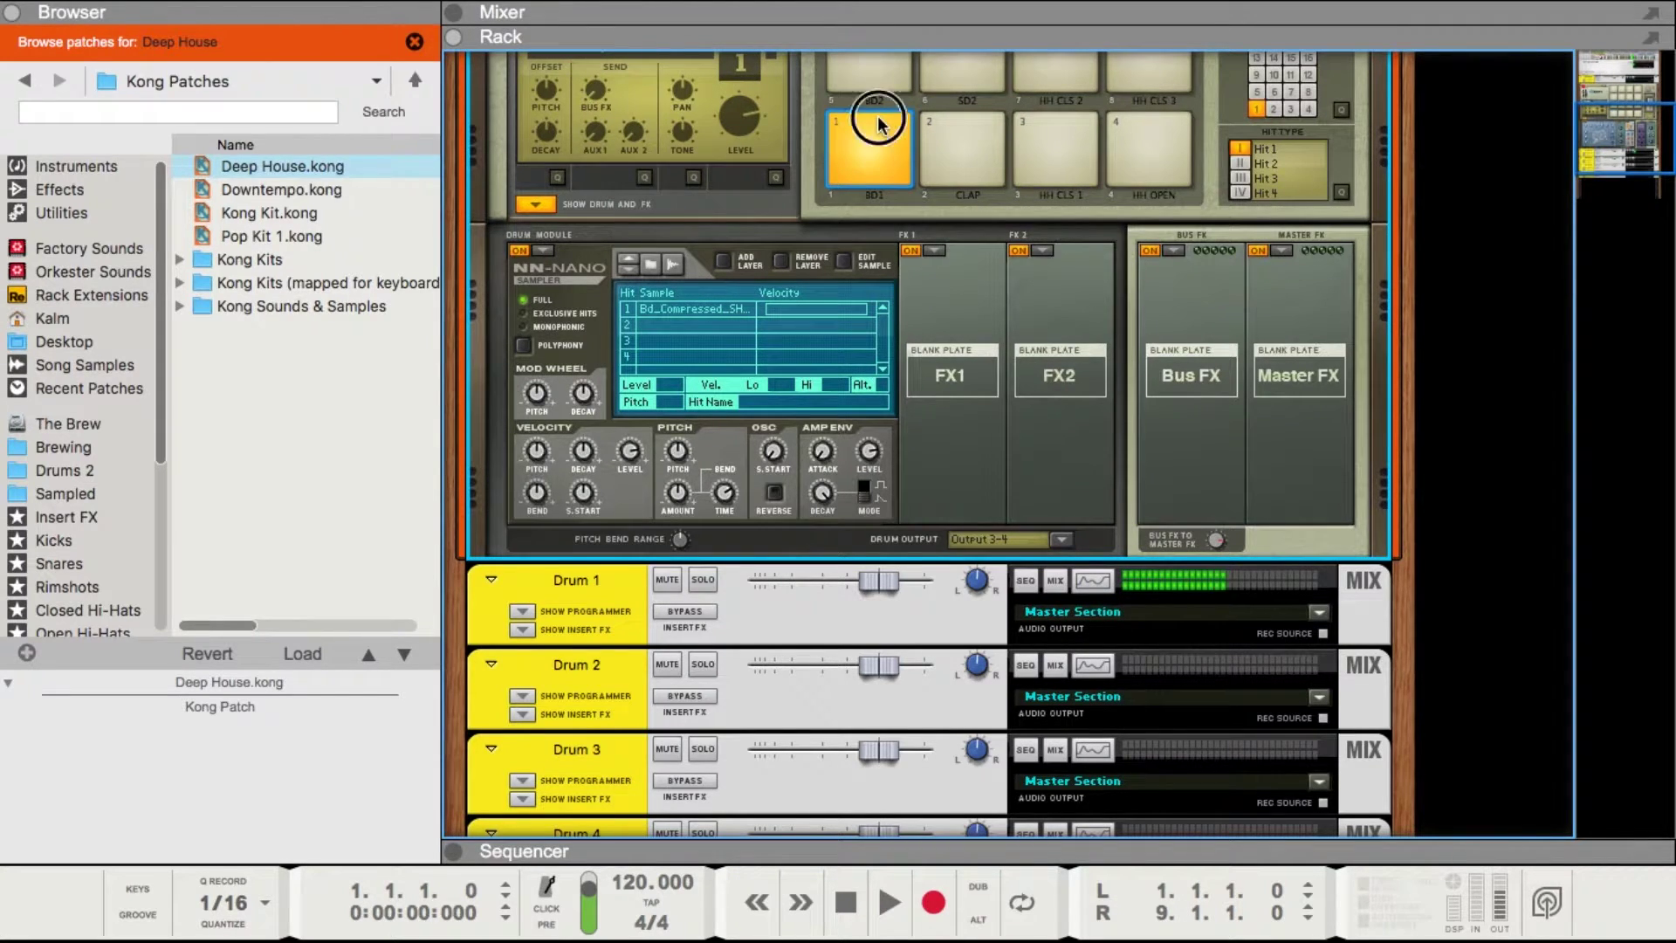
# - Set the drum output of pad 2 (CLAP) to Output 5–6 and of pad 3 (HH CLS 1) to Output 7–8
pyautogui.click(959, 146)
pyautogui.click(1058, 536)
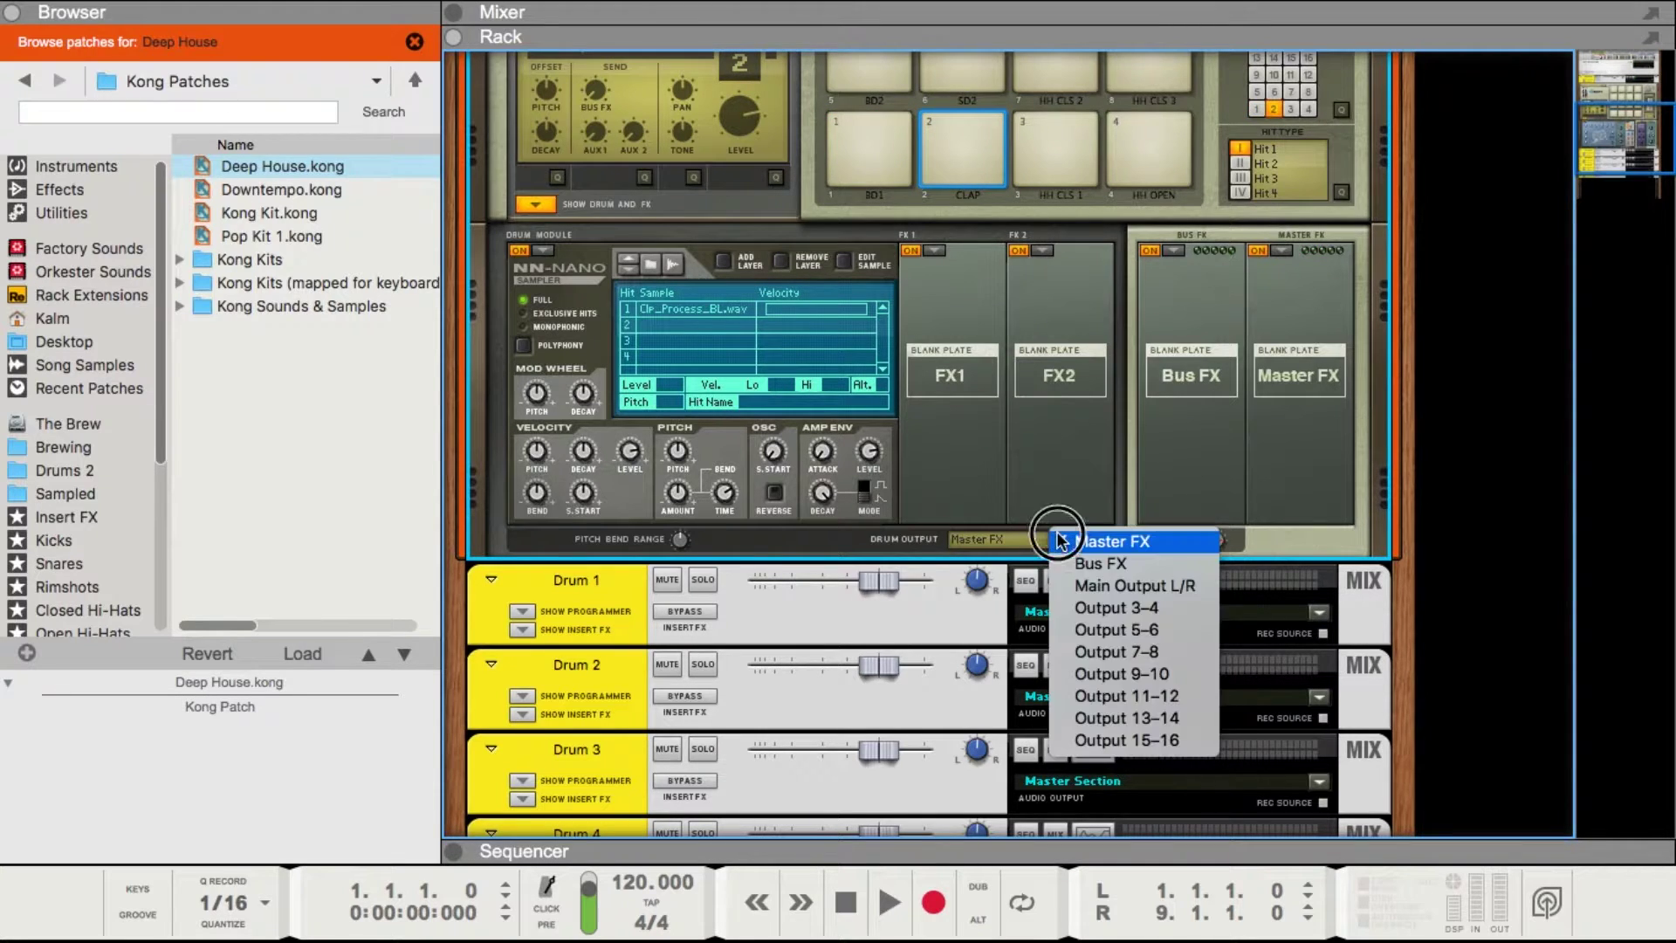
pyautogui.click(1123, 630)
pyautogui.click(1074, 174)
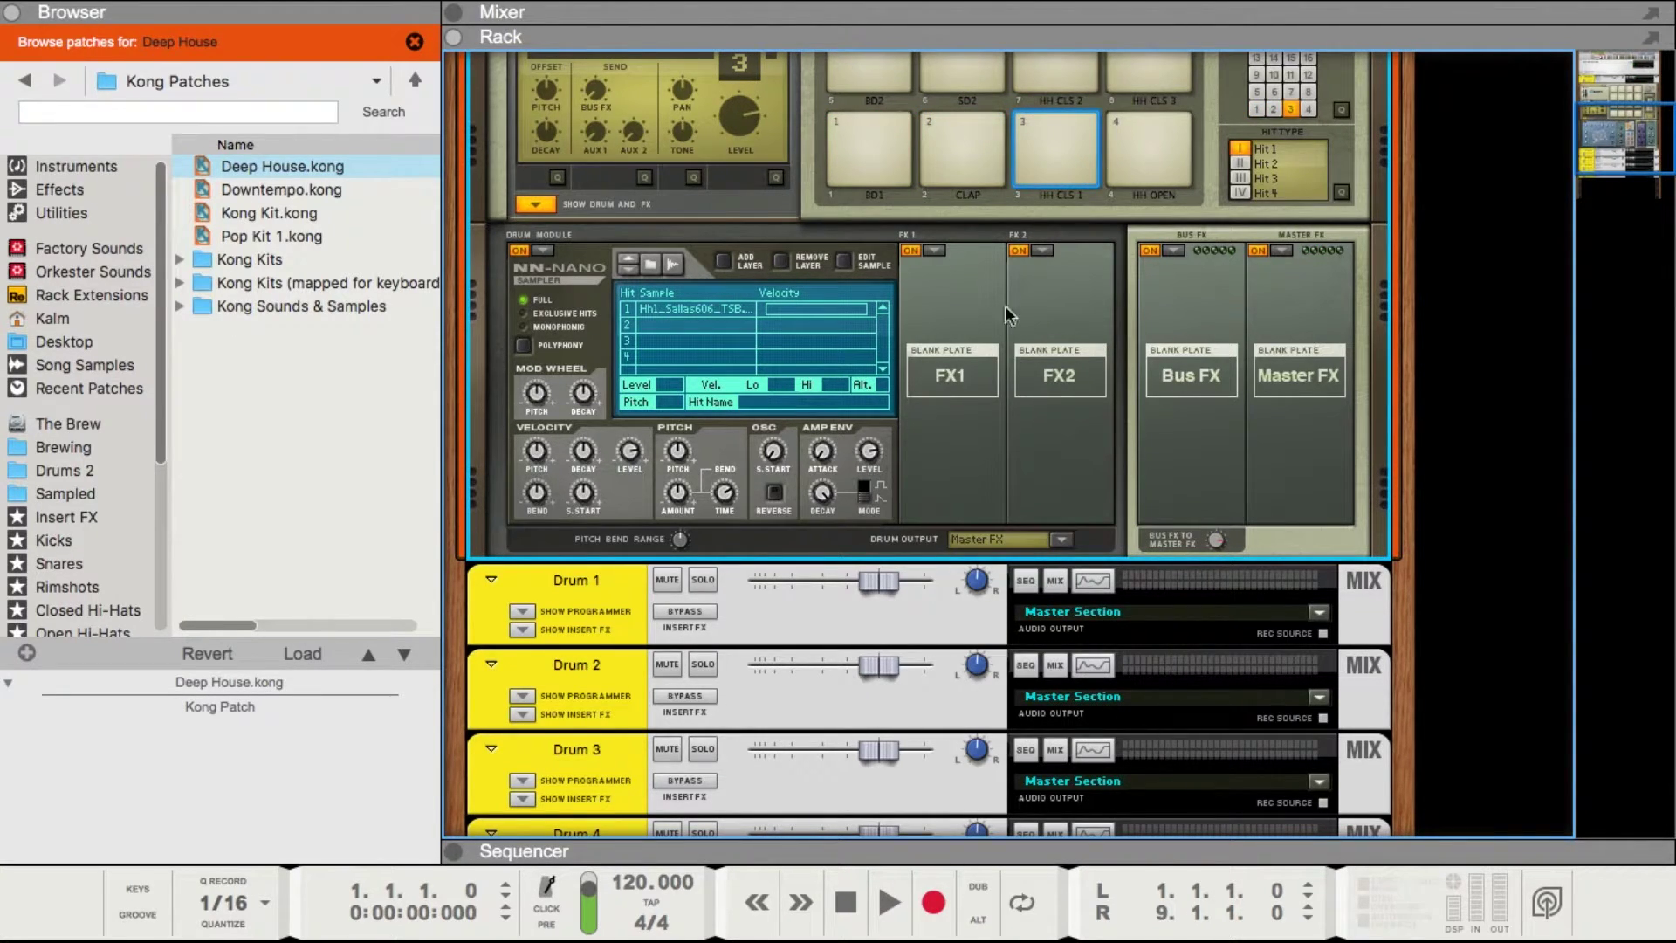
pyautogui.click(1060, 538)
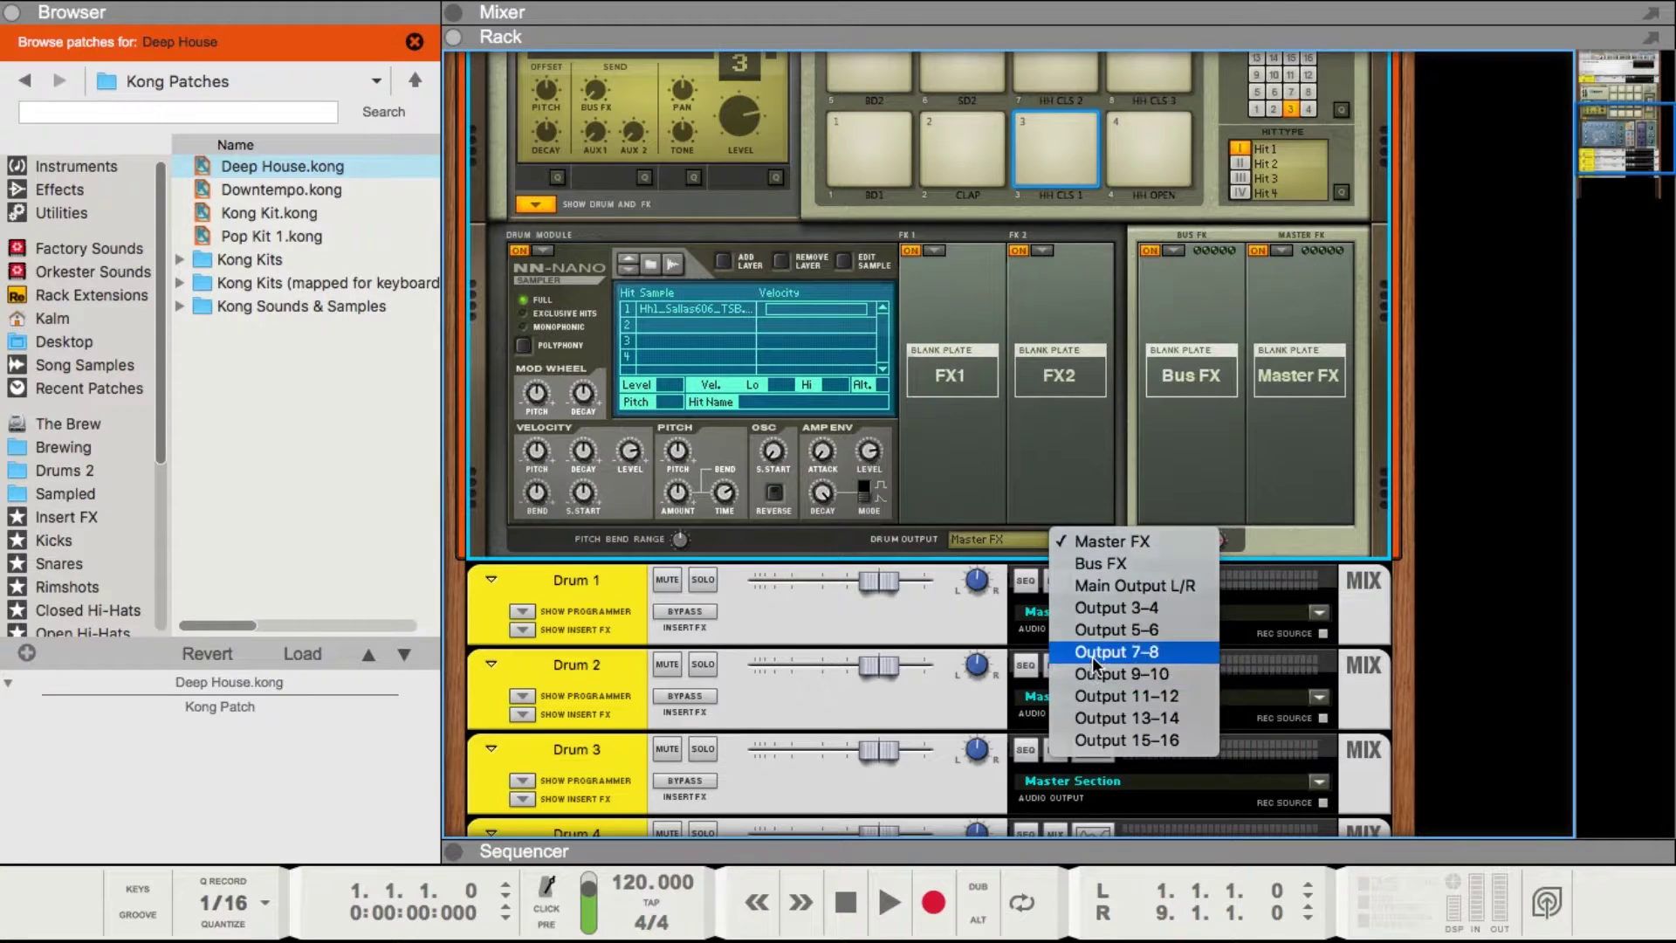
pyautogui.click(1093, 654)
# - Set the drum output of pad 4 (HH OPEN) to Output 9–10
pyautogui.click(1143, 150)
pyautogui.click(1060, 538)
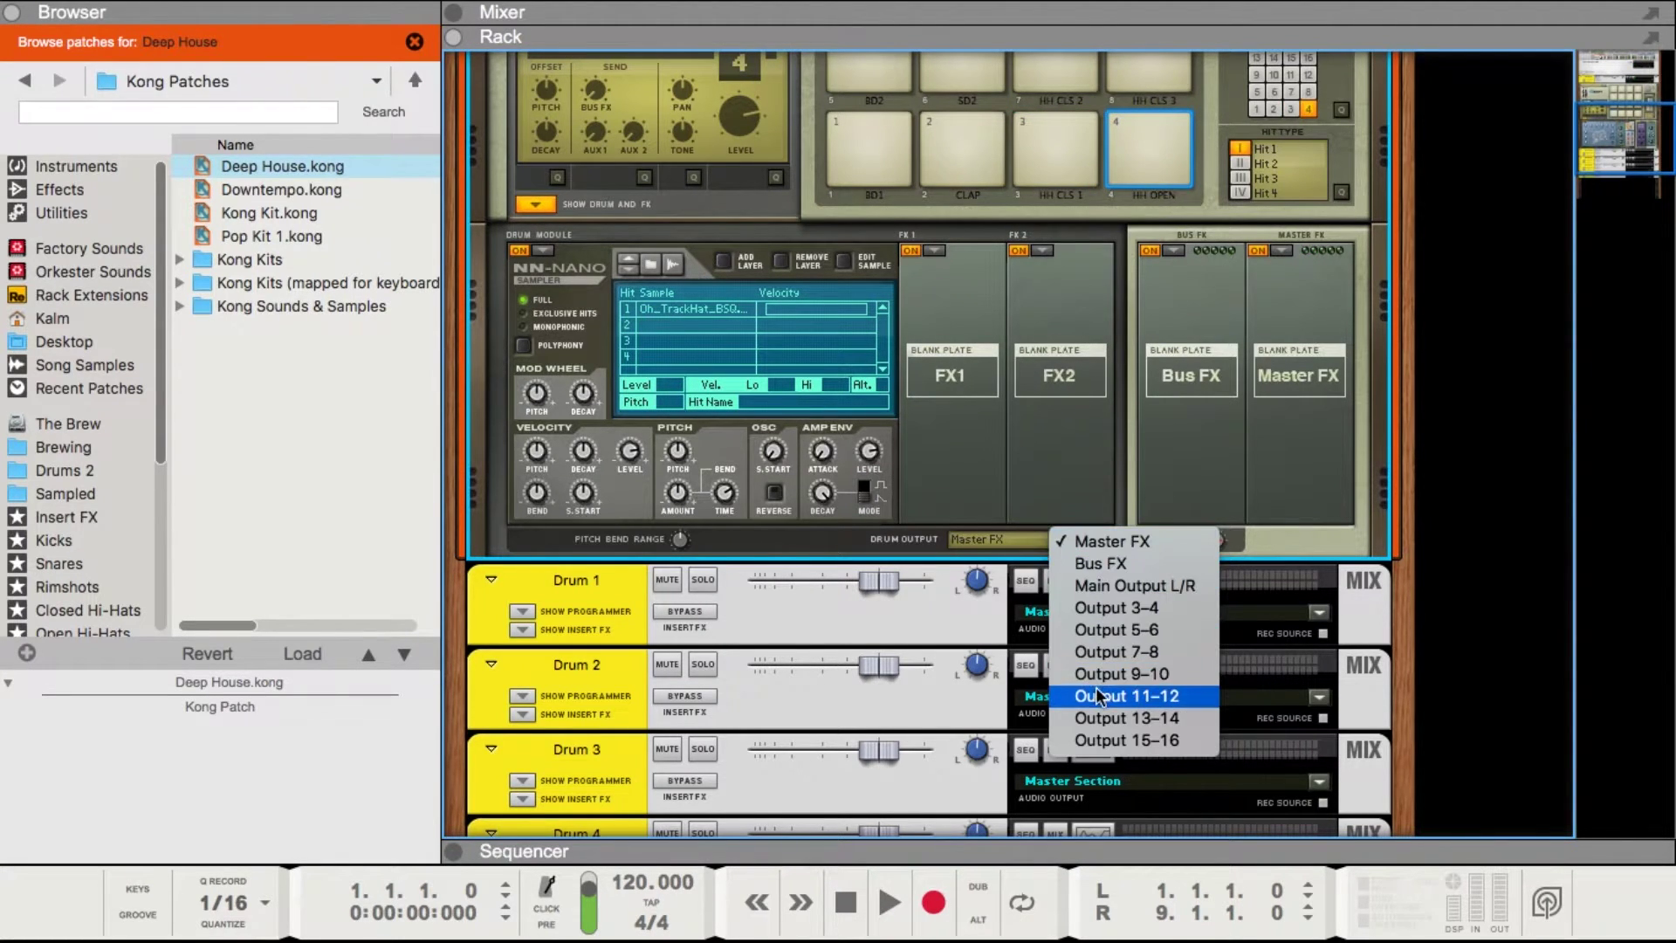
pyautogui.click(1117, 674)
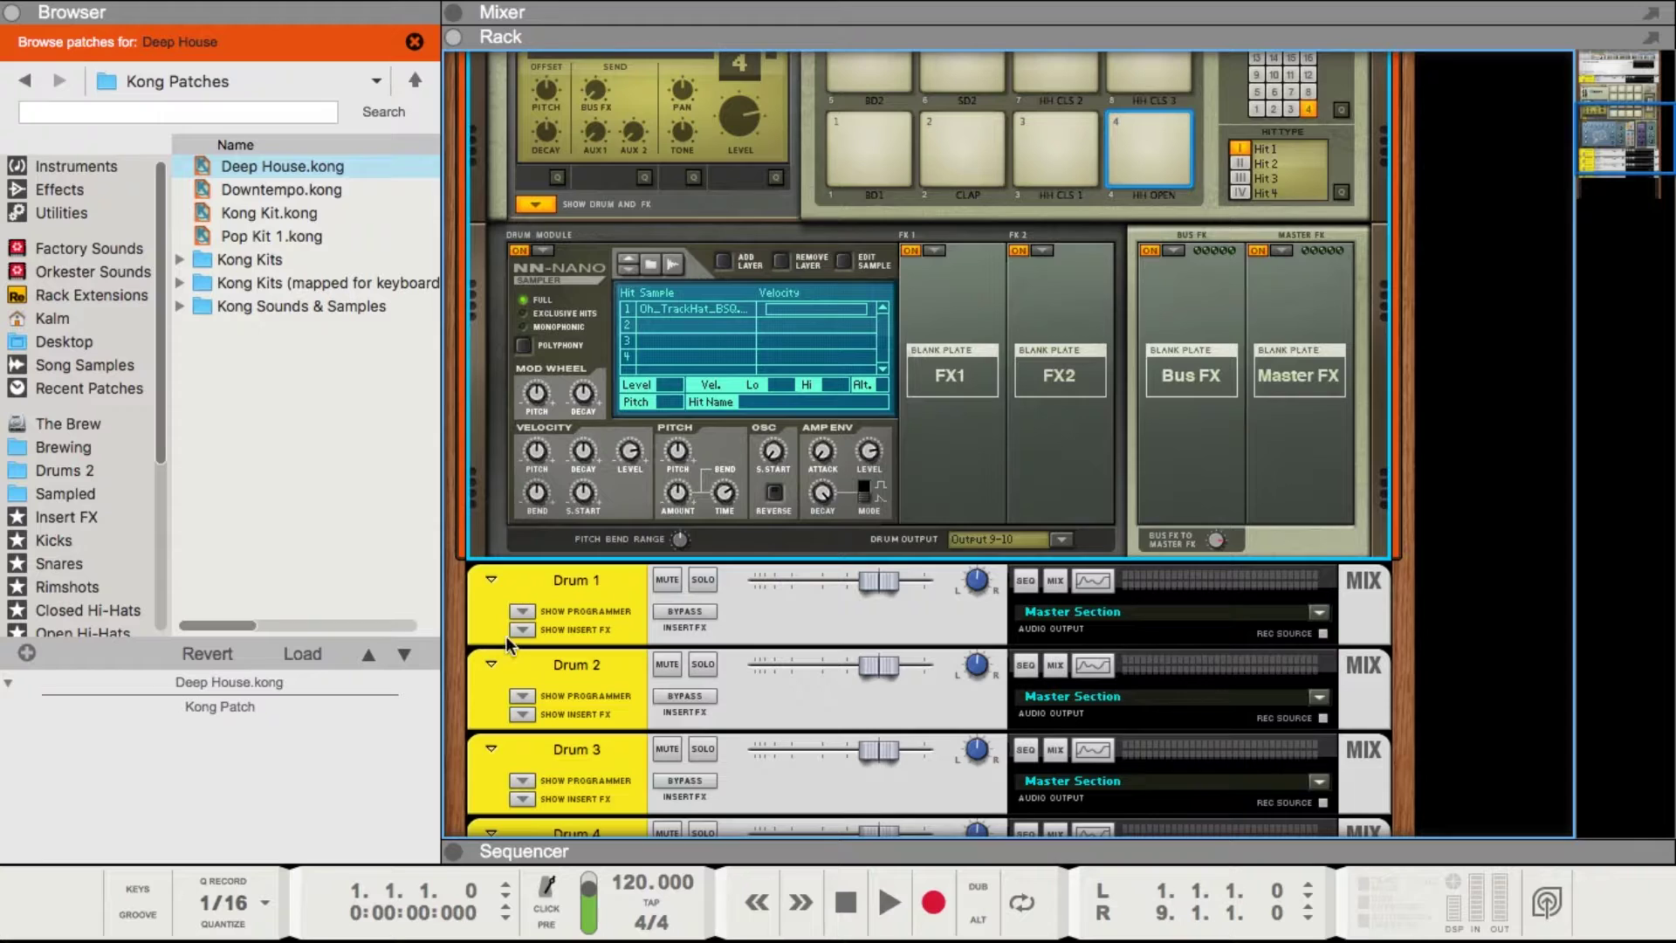
# - Hide the browser to give the rack the full window width
pyautogui.scroll(-3, 725, 467)
pyautogui.press('F2')
pyautogui.press('F2')
pyautogui.press('F3')
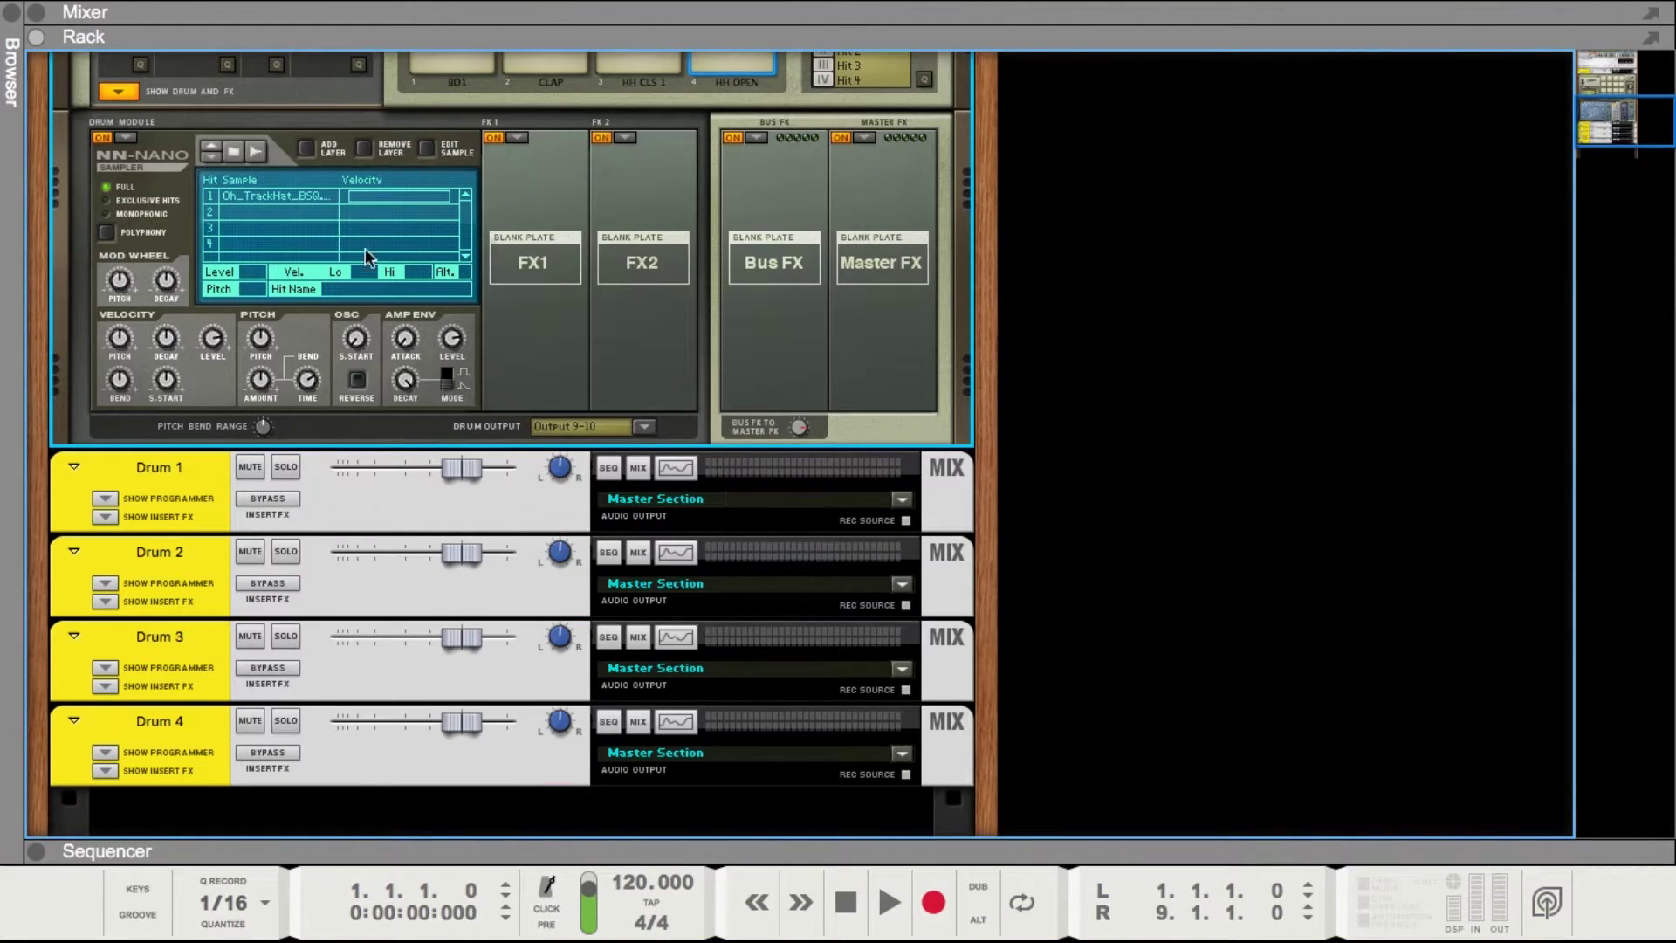
# - Play Kong's pads 1 to 4 and check the signal on the Drum 1 to Drum 4 mix channel meters
pyautogui.scroll(3, 323, 248)
pyautogui.click(449, 131)
pyautogui.click(521, 138)
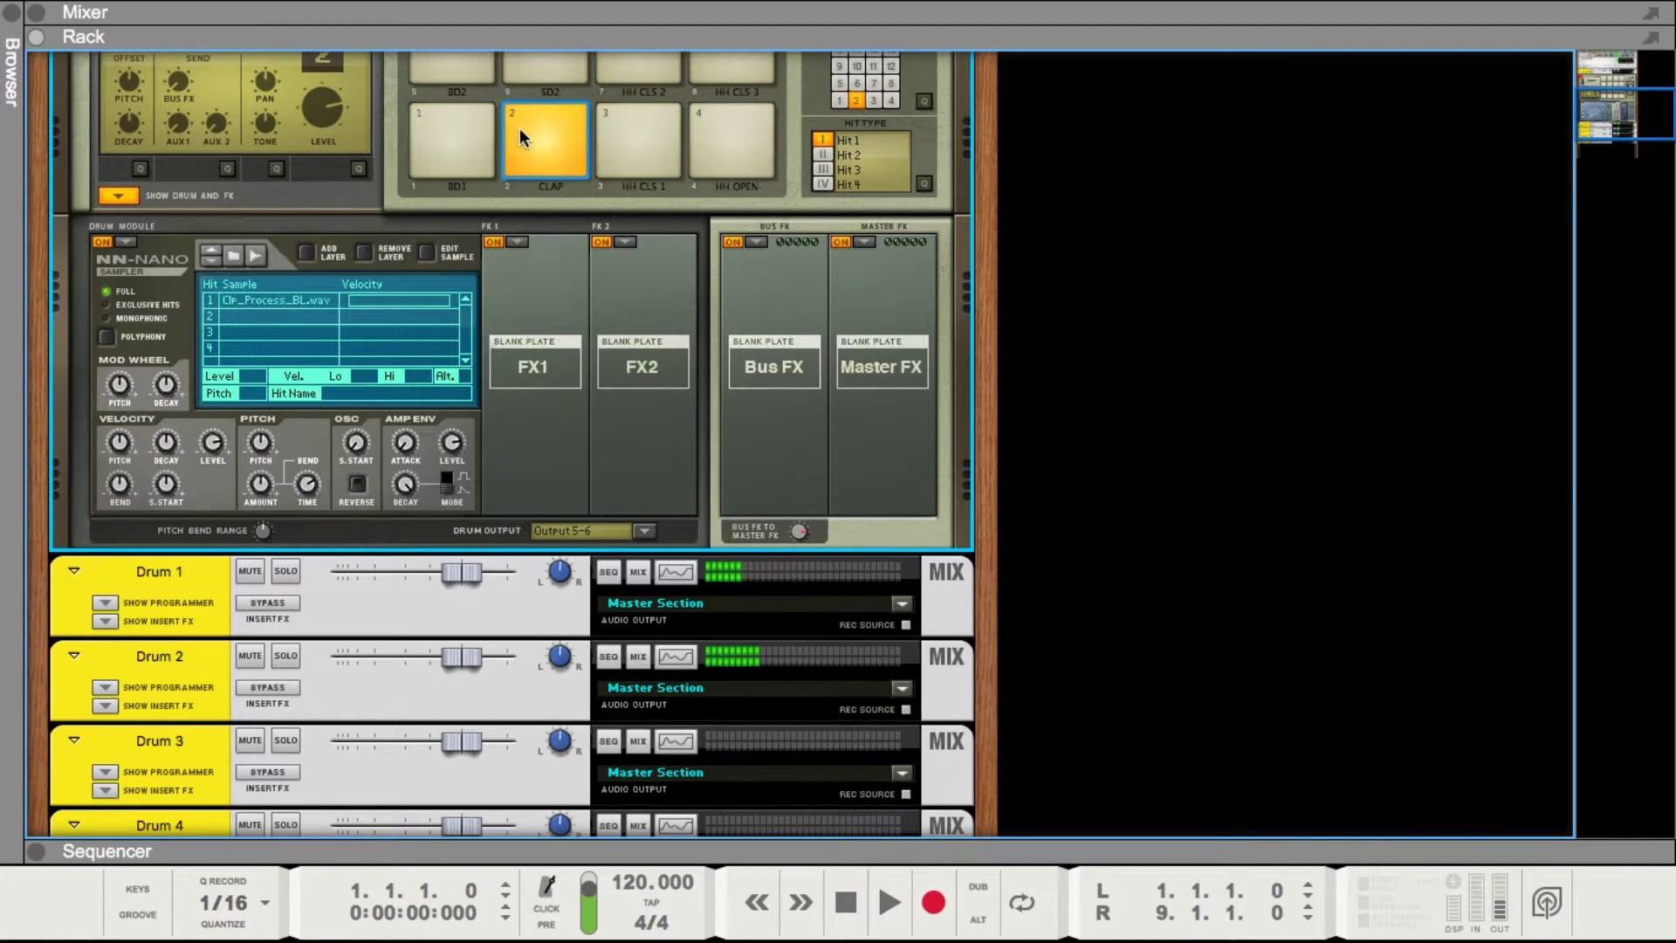
pyautogui.click(620, 138)
pyautogui.click(738, 144)
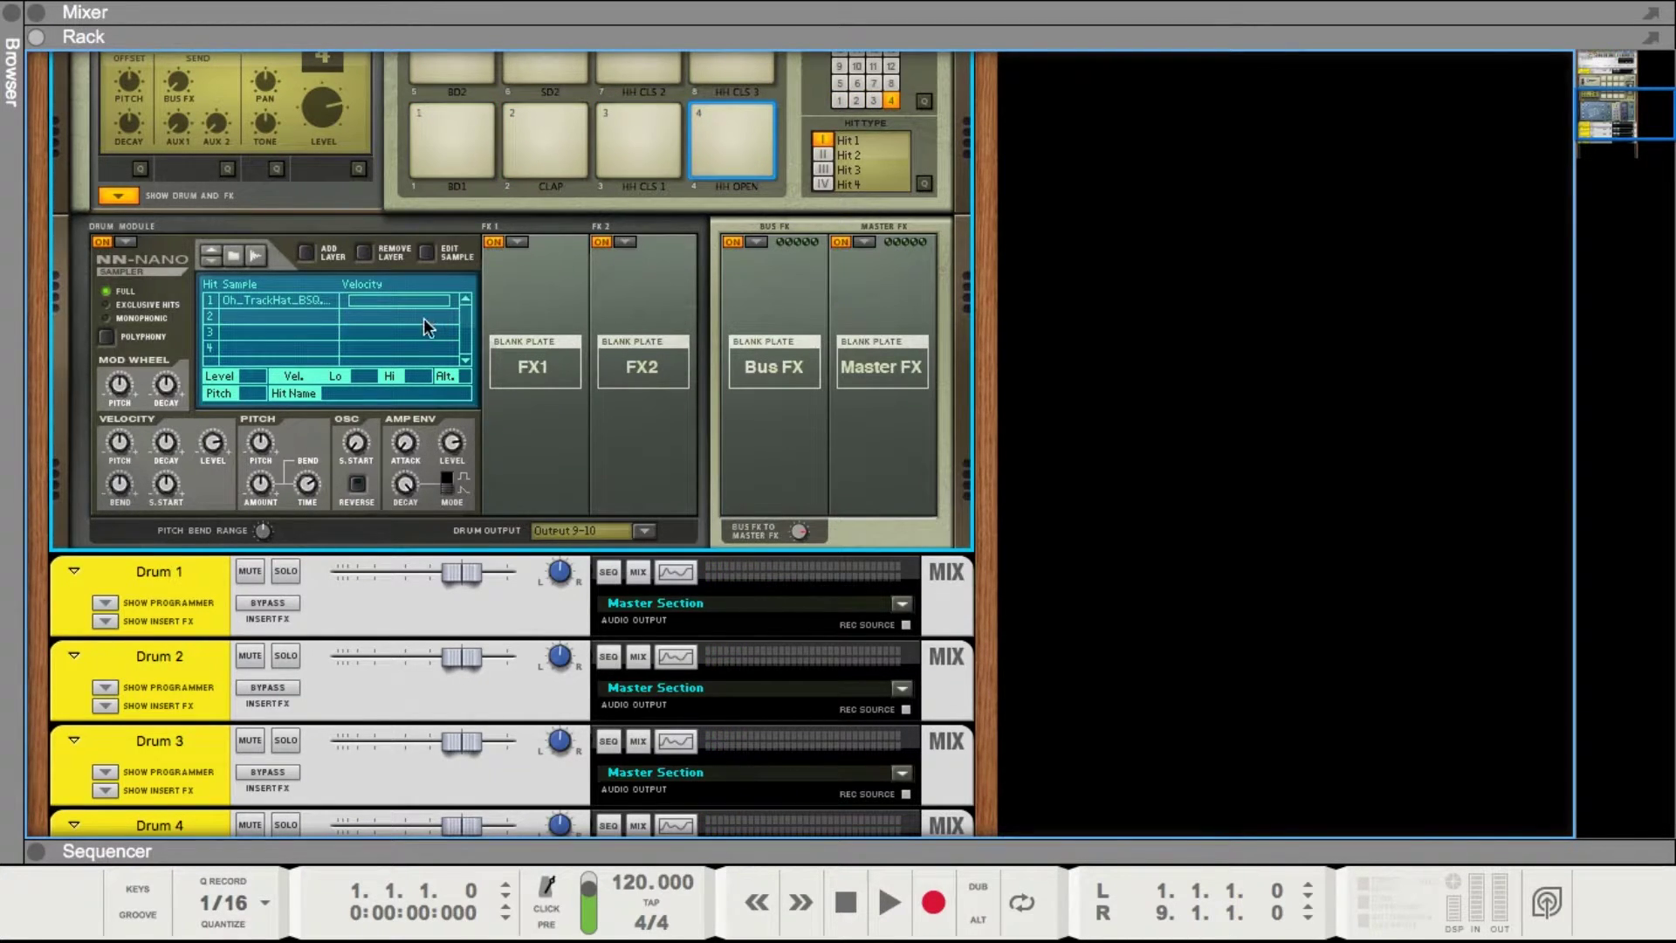
pyautogui.click(483, 143)
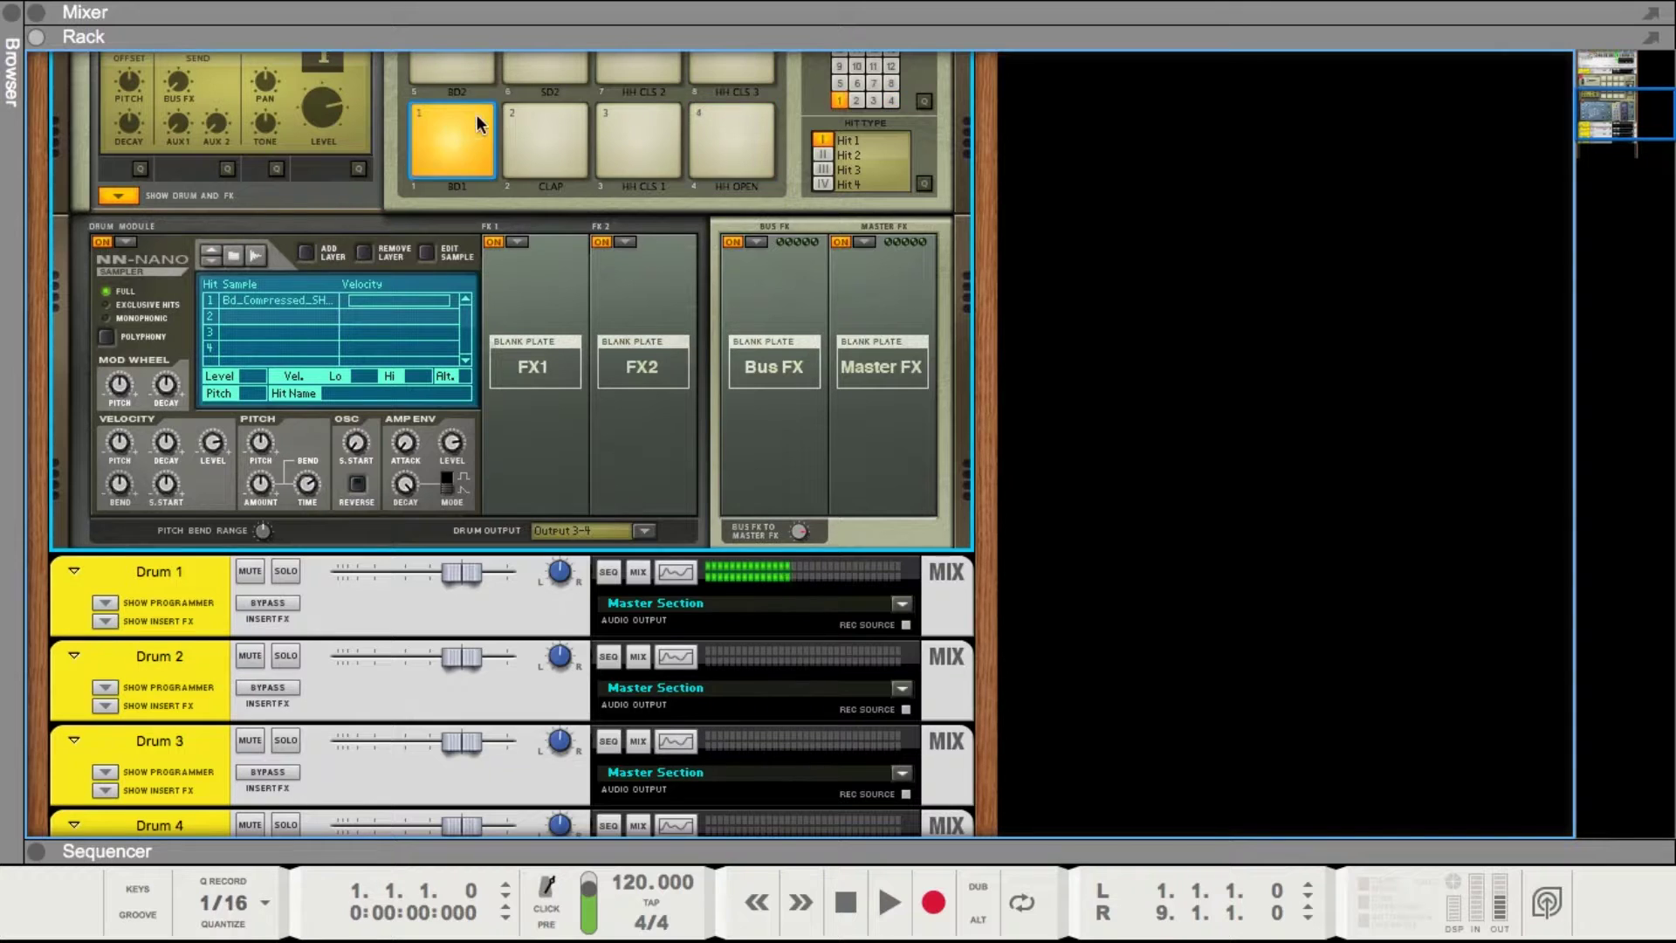
# - Select the Drum 1, Drum 2, Drum 3 and Drum 4 mix channels one after another
pyautogui.click(159, 569)
pyautogui.click(166, 659)
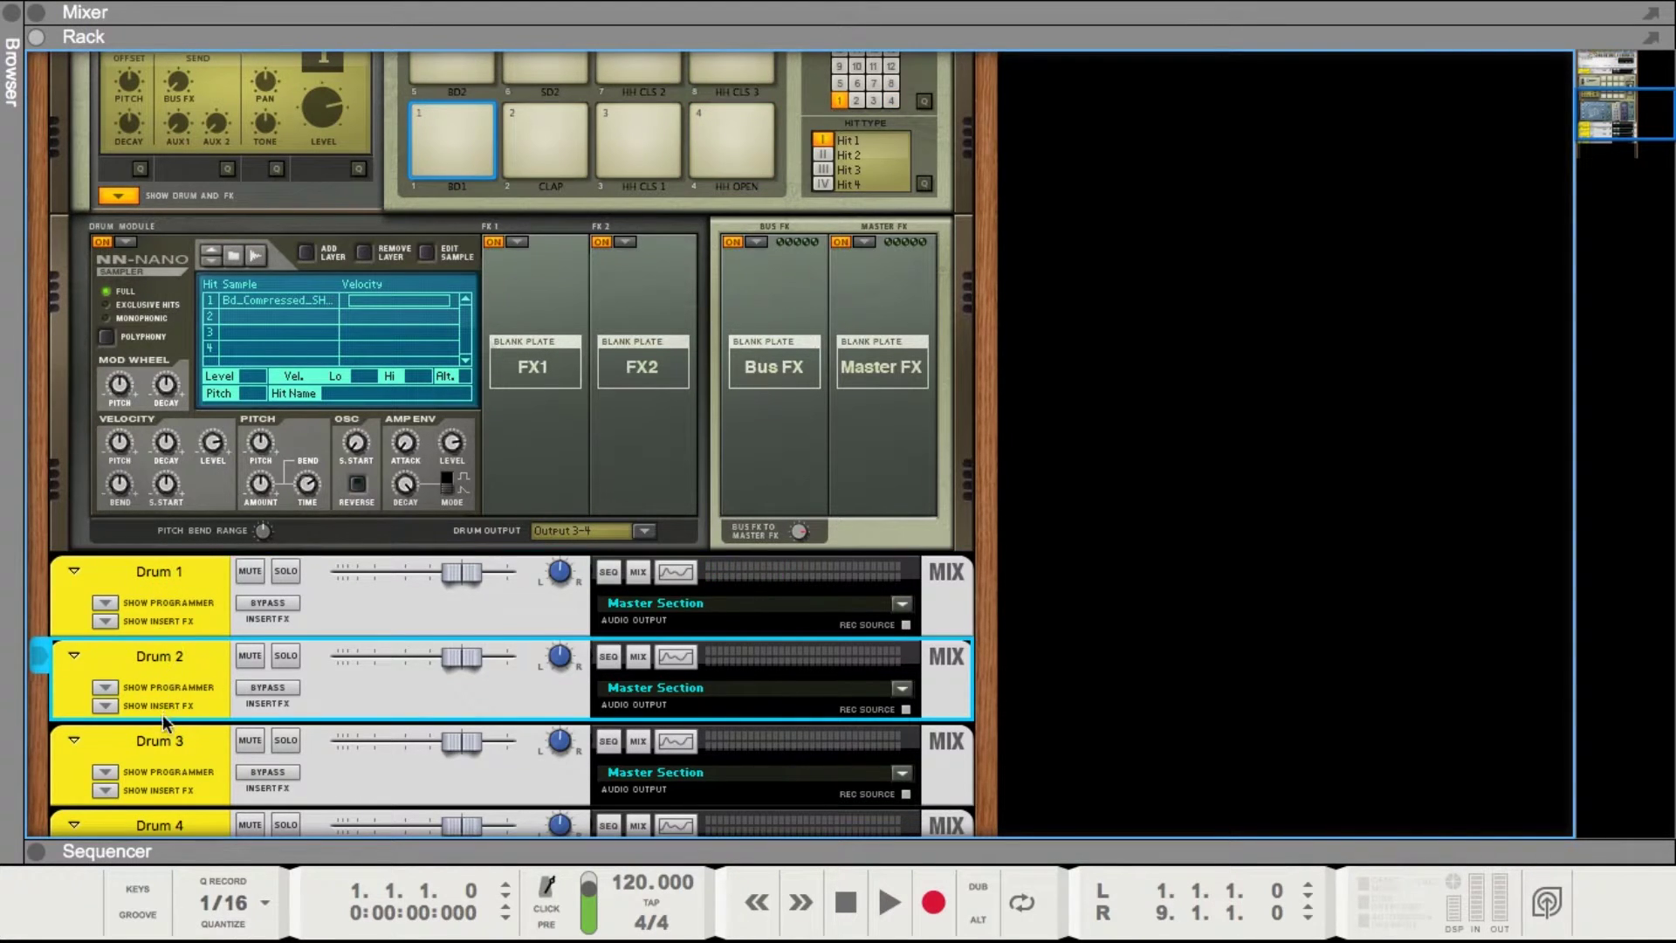
pyautogui.click(169, 747)
pyautogui.click(170, 819)
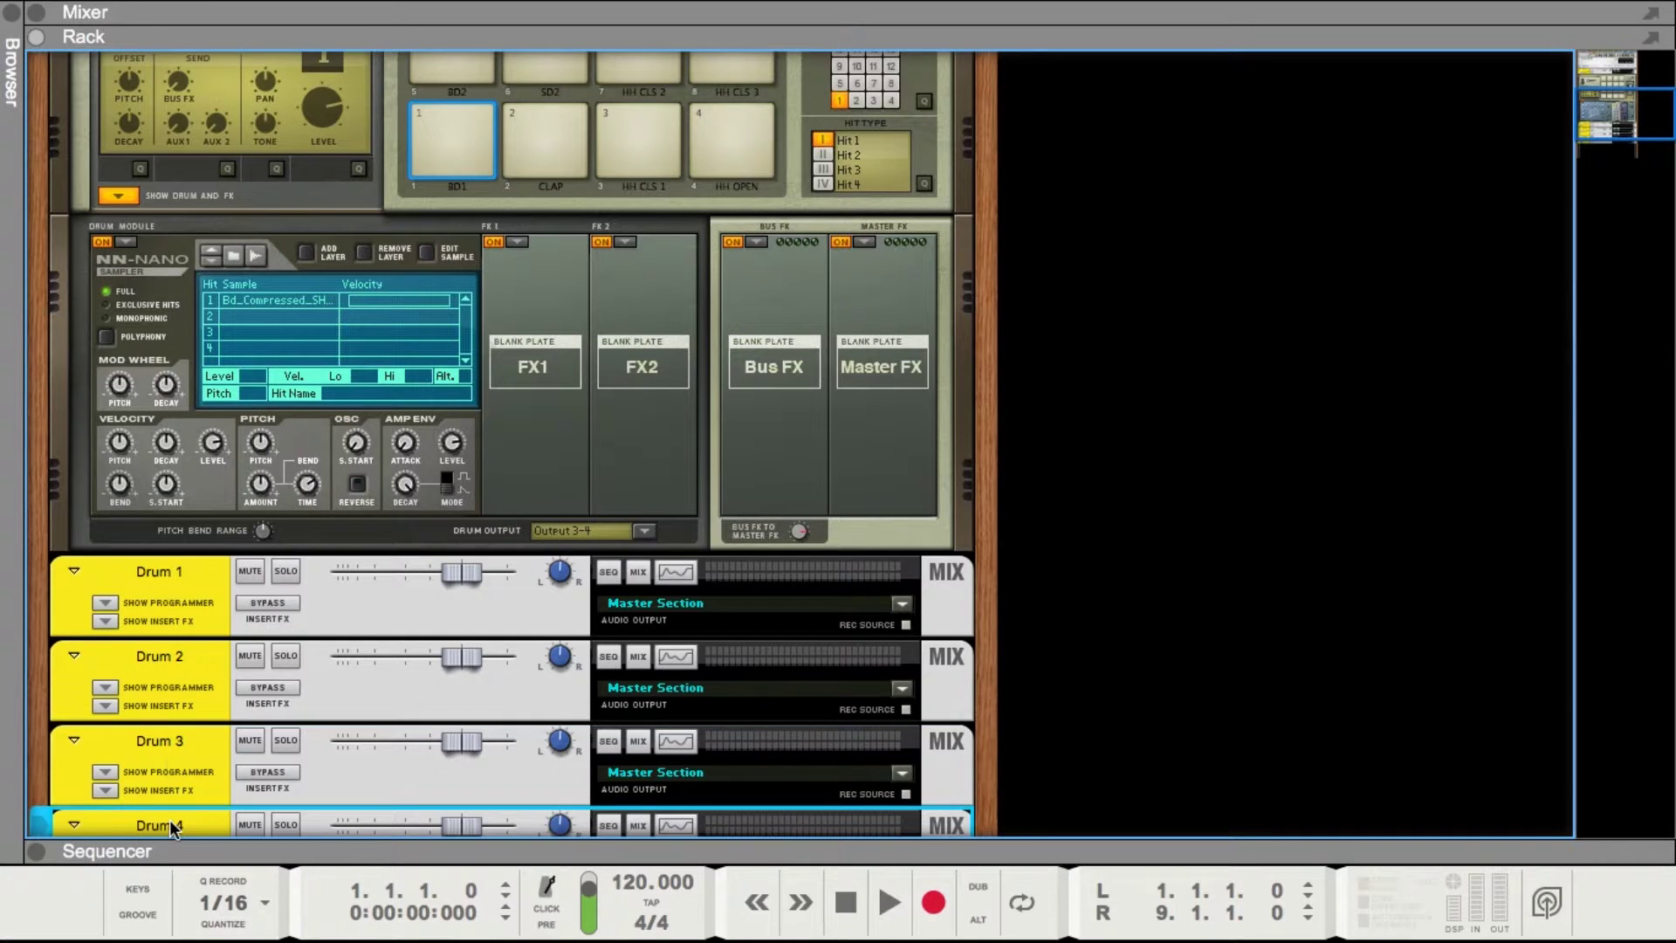
# - Flip the rack to the rear and examine the used and free audio outputs on Kong
pyautogui.scroll(-3, 408, 640)
pyautogui.scroll(4, 408, 641)
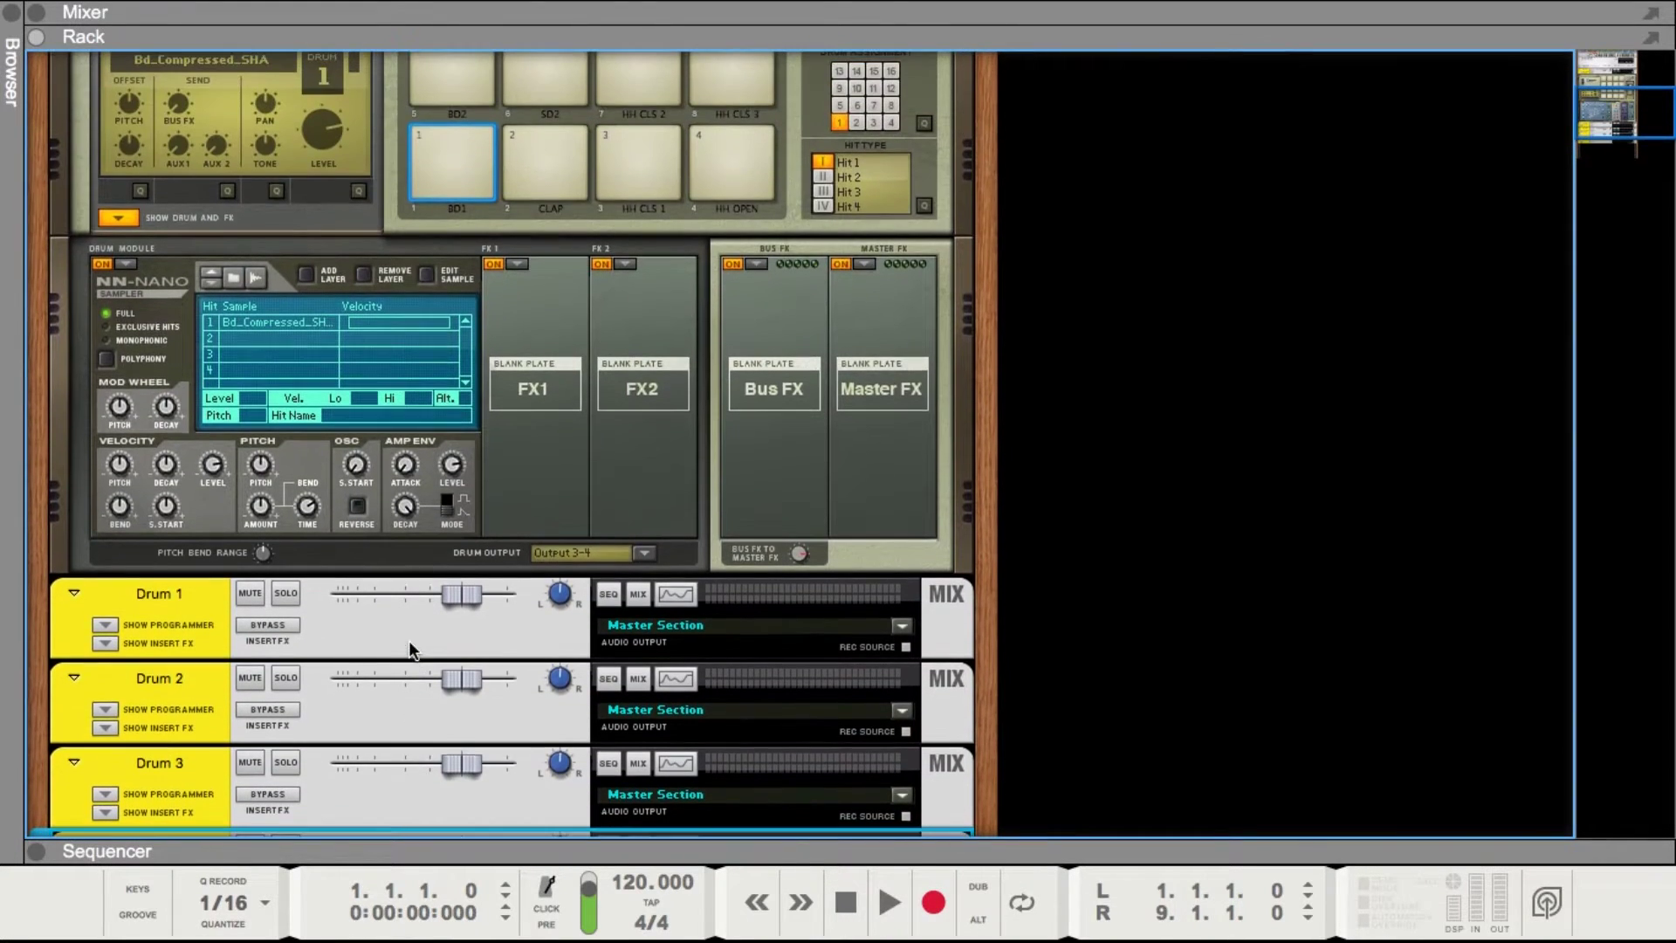
pyautogui.scroll(2, 408, 640)
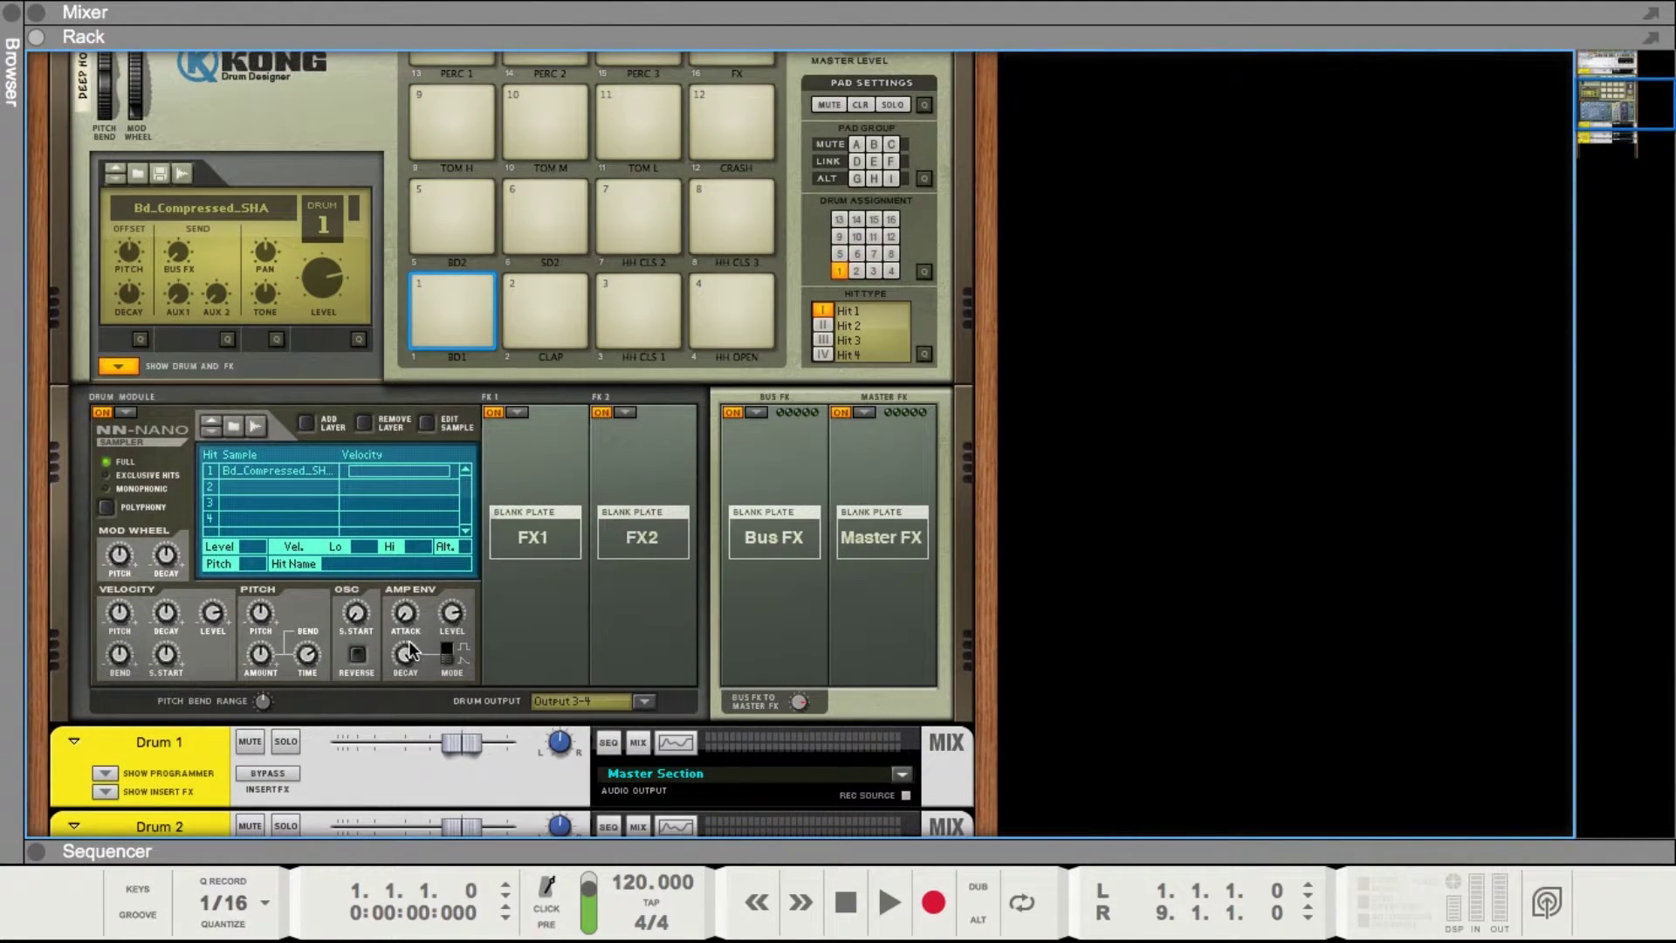
pyautogui.press('Tab')
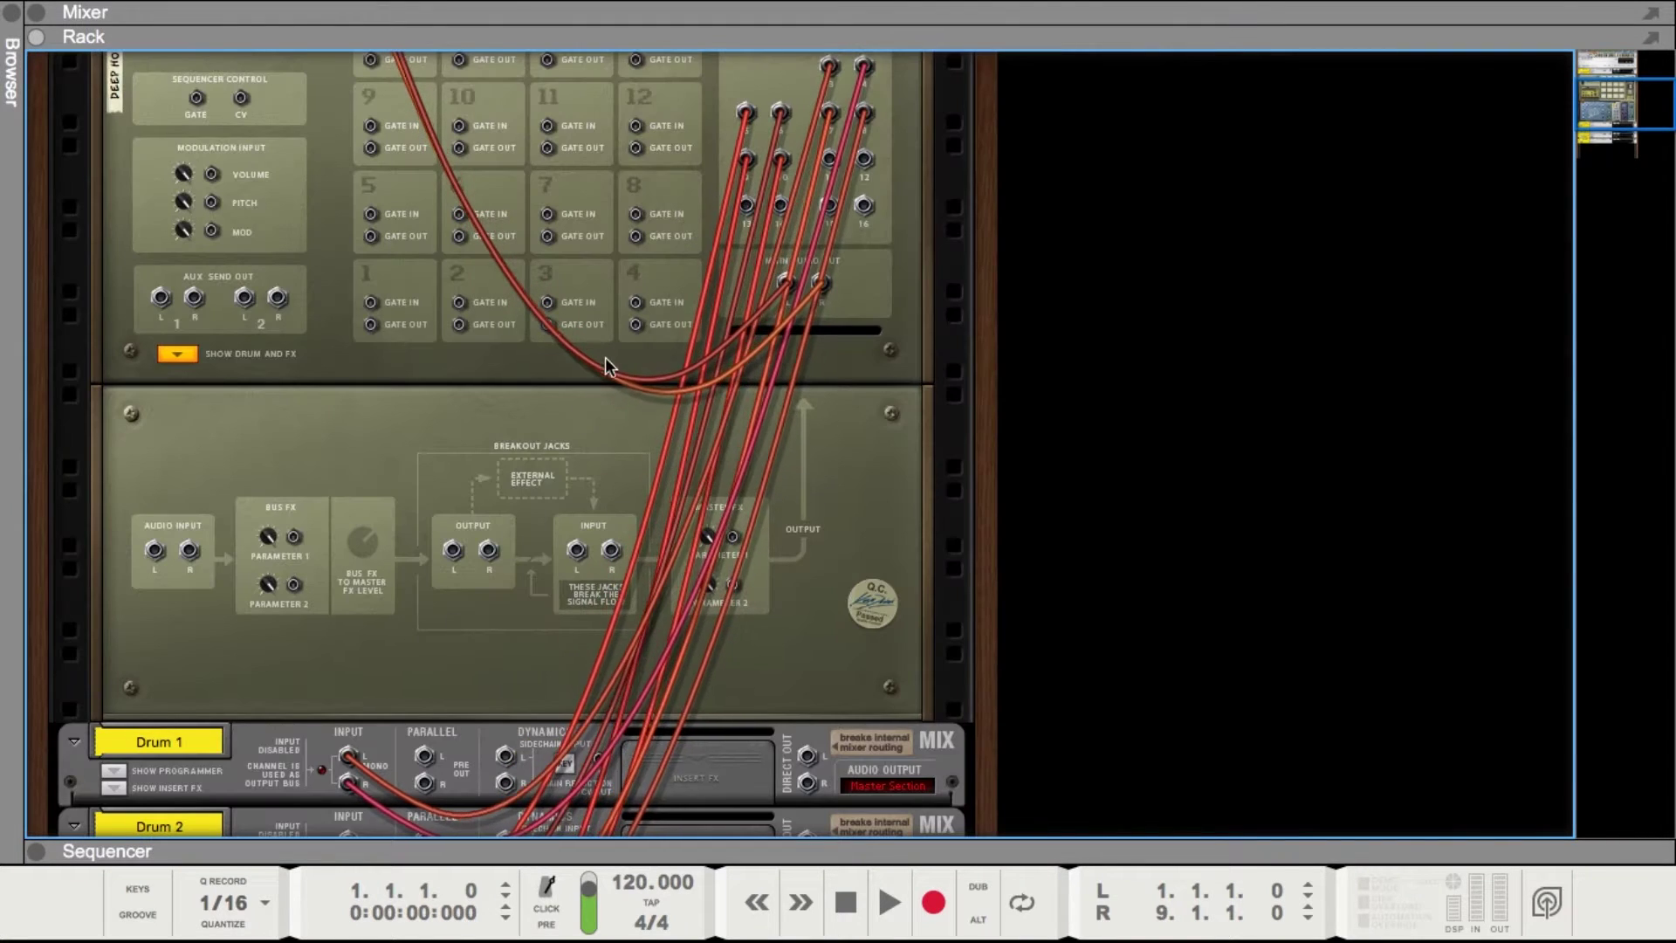
pyautogui.scroll(2, 814, 187)
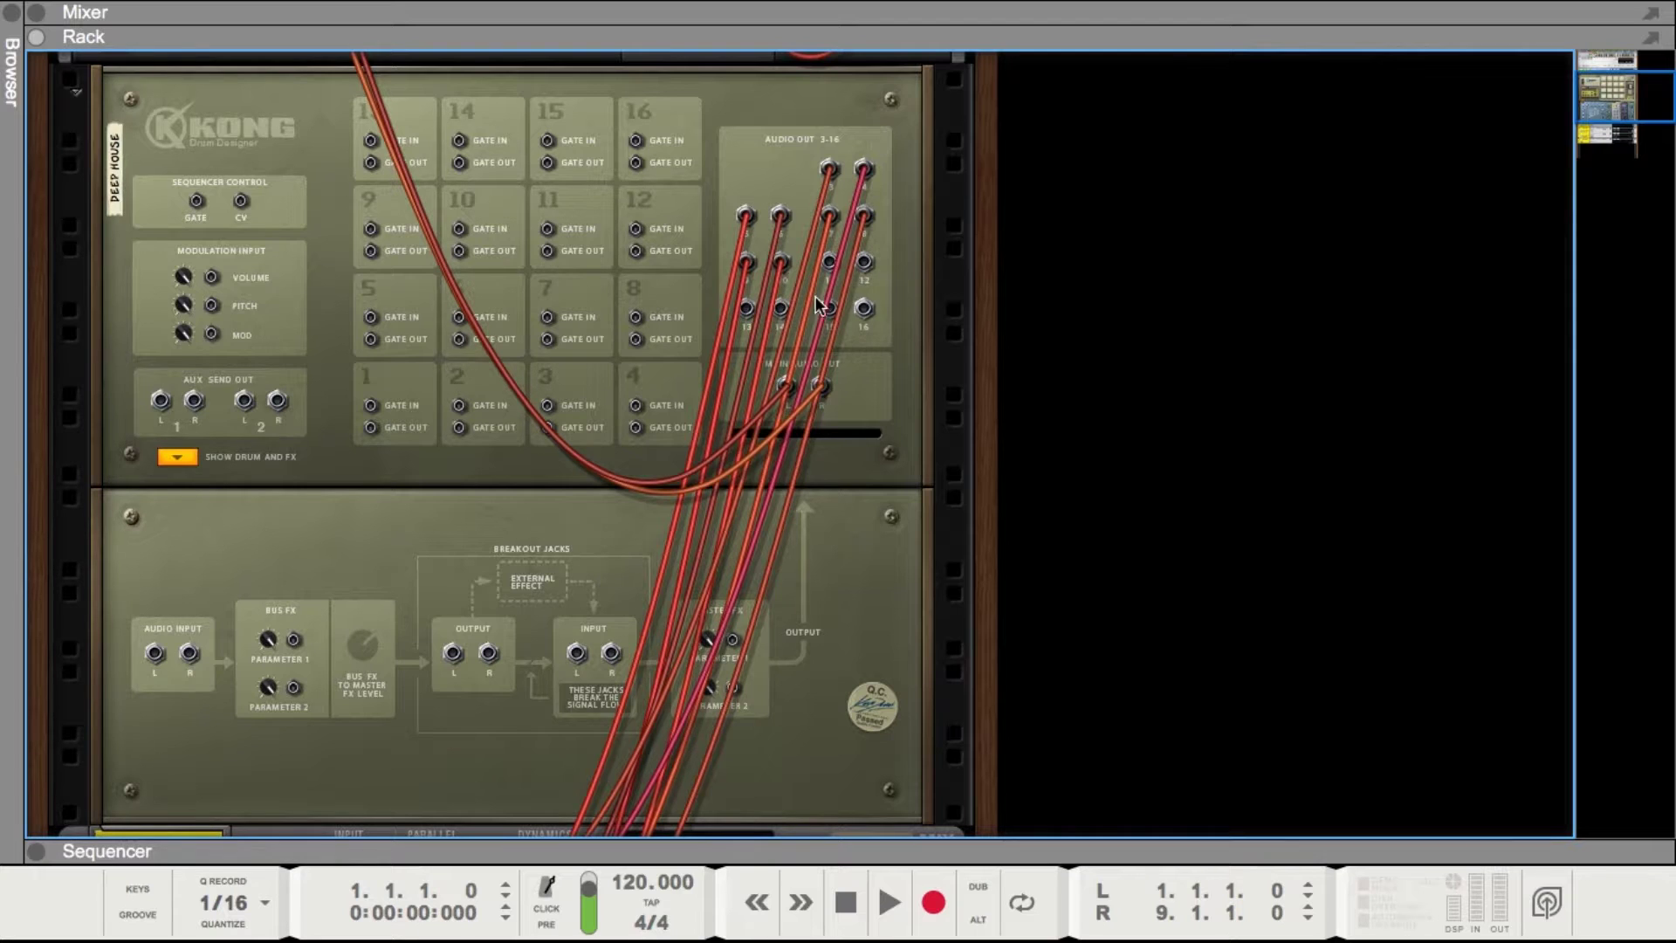
# - Examine the cabling from Kong's separate outputs to the Drum 1 to Drum 4 mix channels, comparing the rack's rear and front
pyautogui.scroll(-3, 823, 298)
pyautogui.scroll(-4, 822, 296)
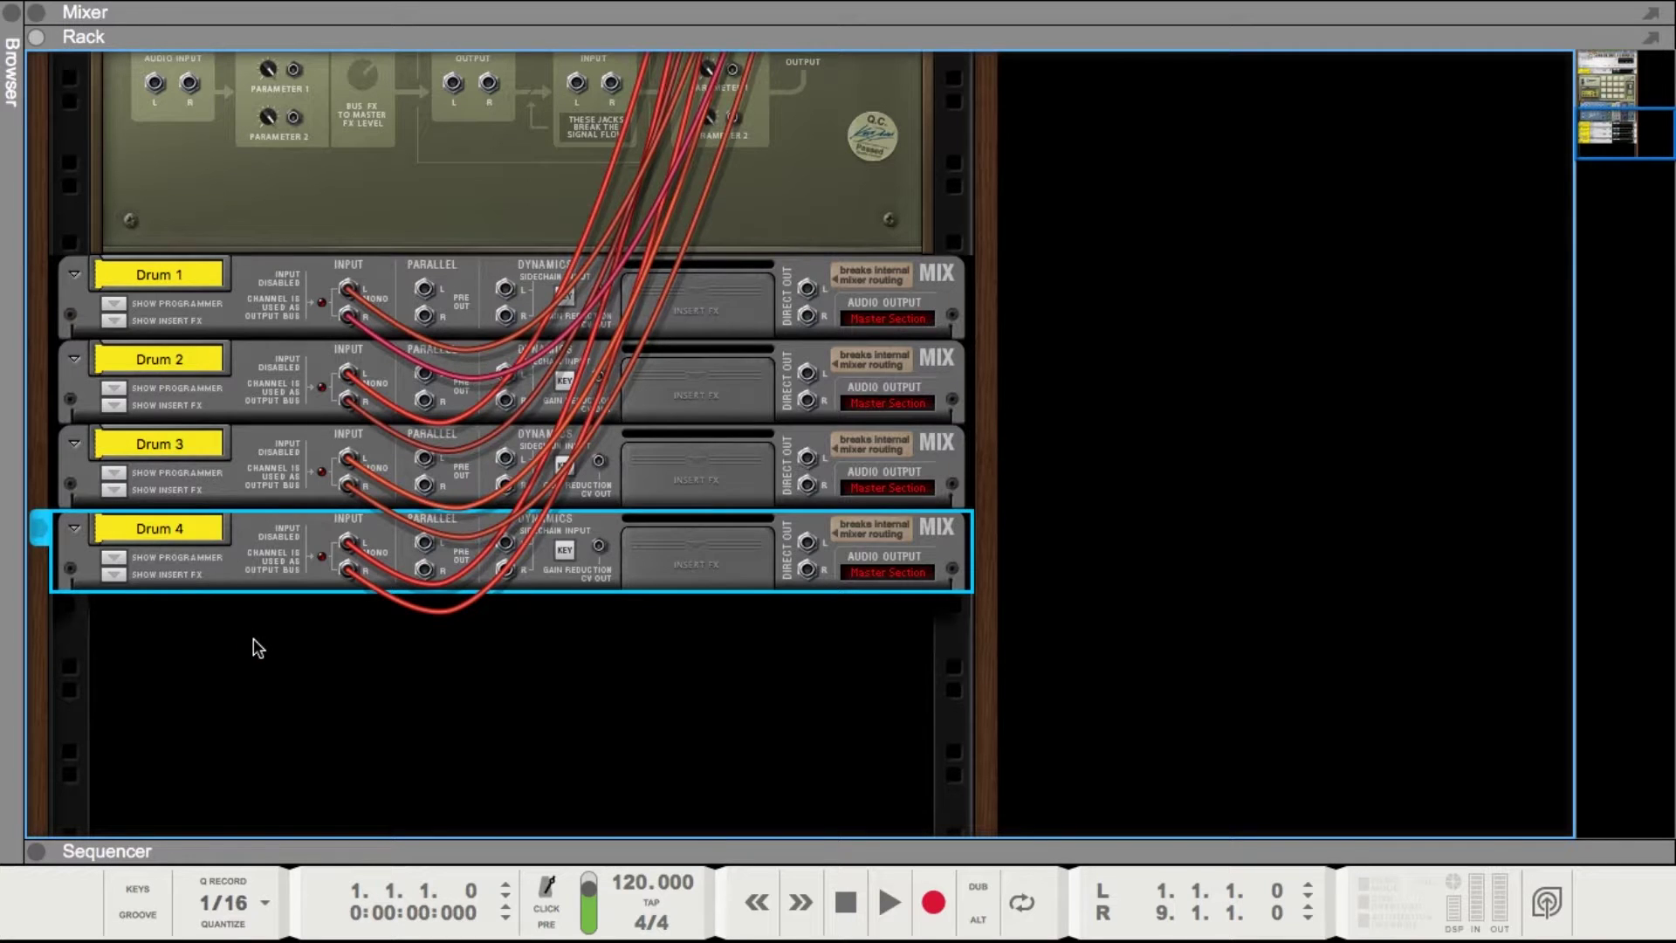
pyautogui.press('Tab')
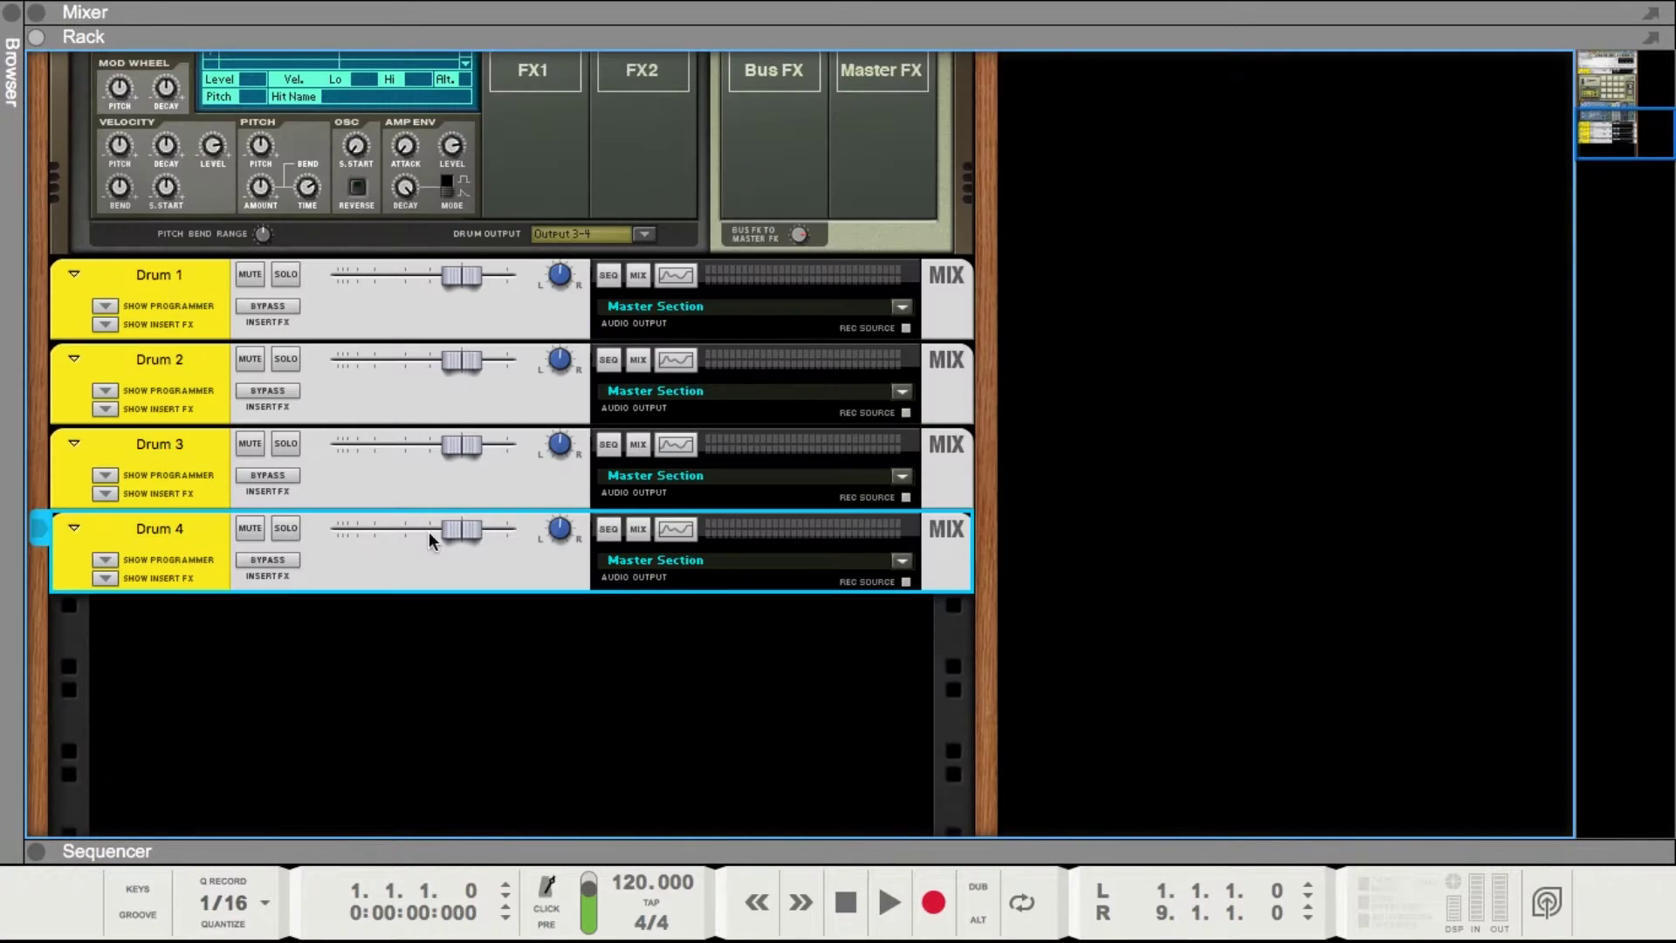
pyautogui.scroll(8, 427, 531)
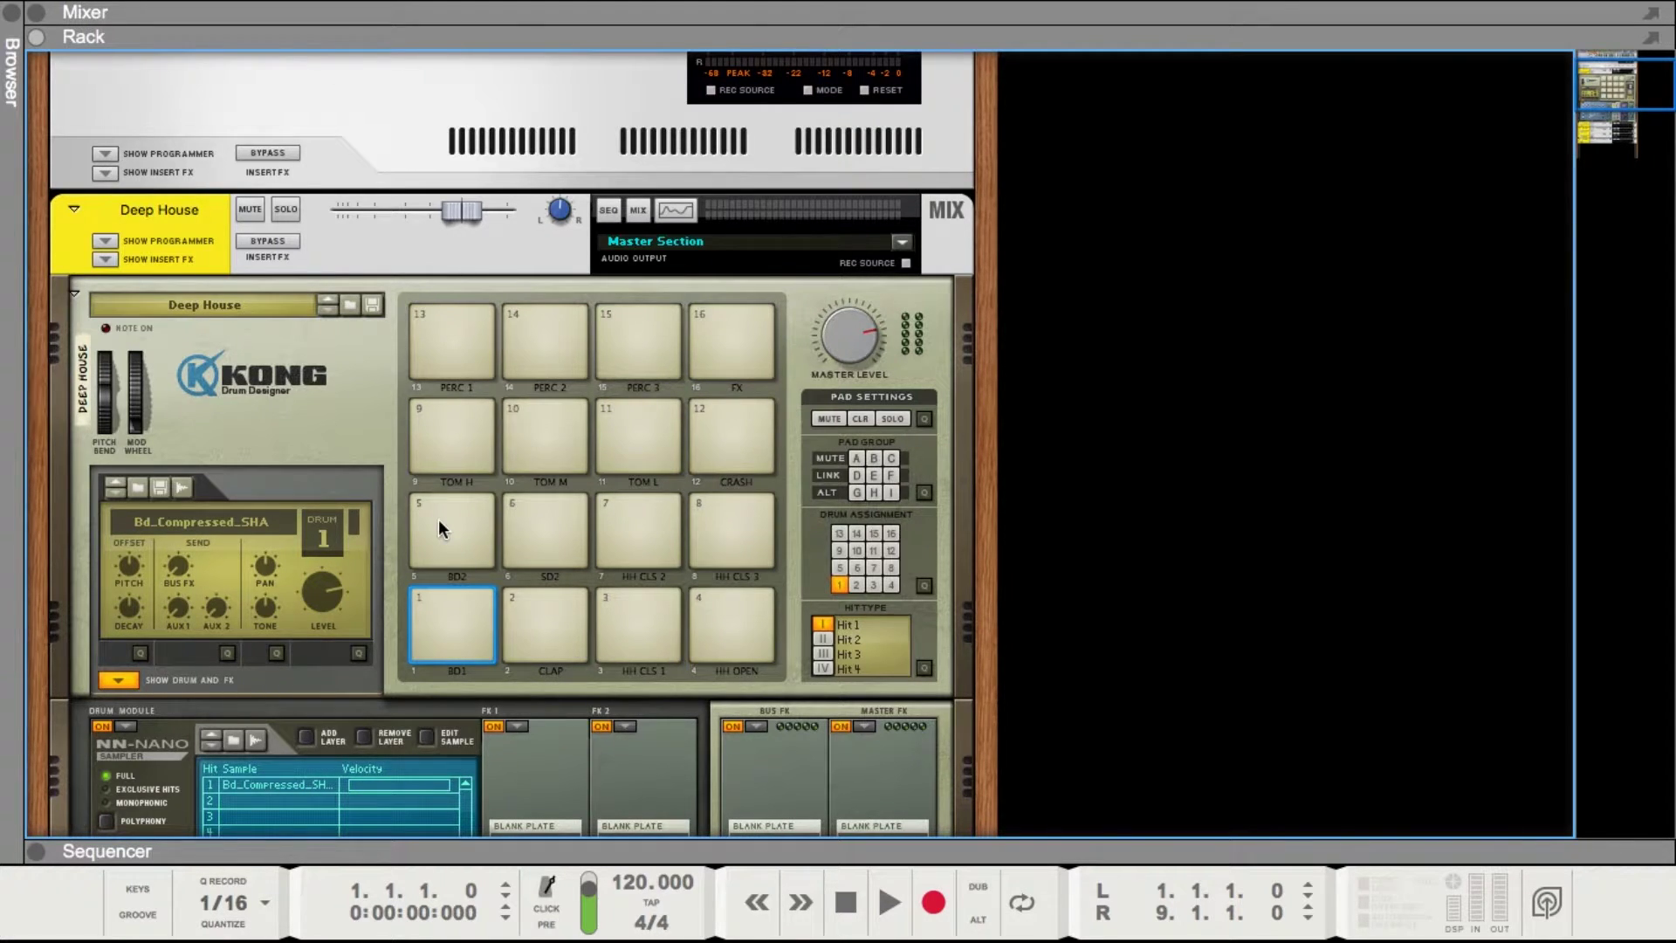
pyautogui.scroll(-8, 438, 519)
pyautogui.scroll(3, 415, 441)
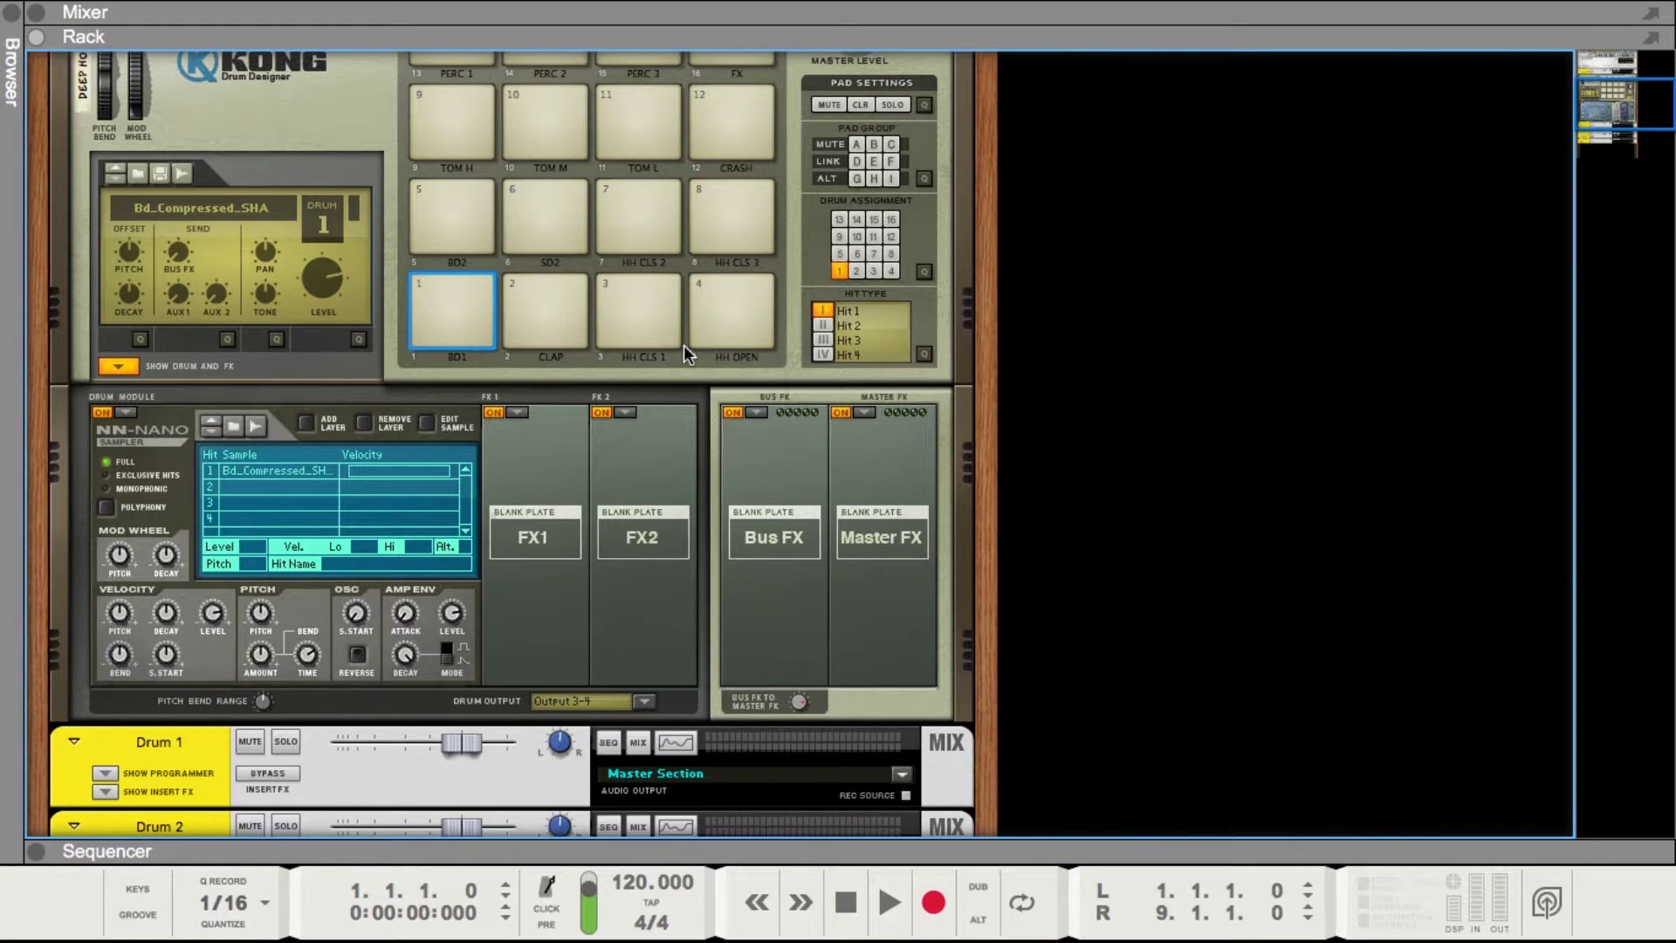
pyautogui.press('Tab')
pyautogui.scroll(3, 767, 276)
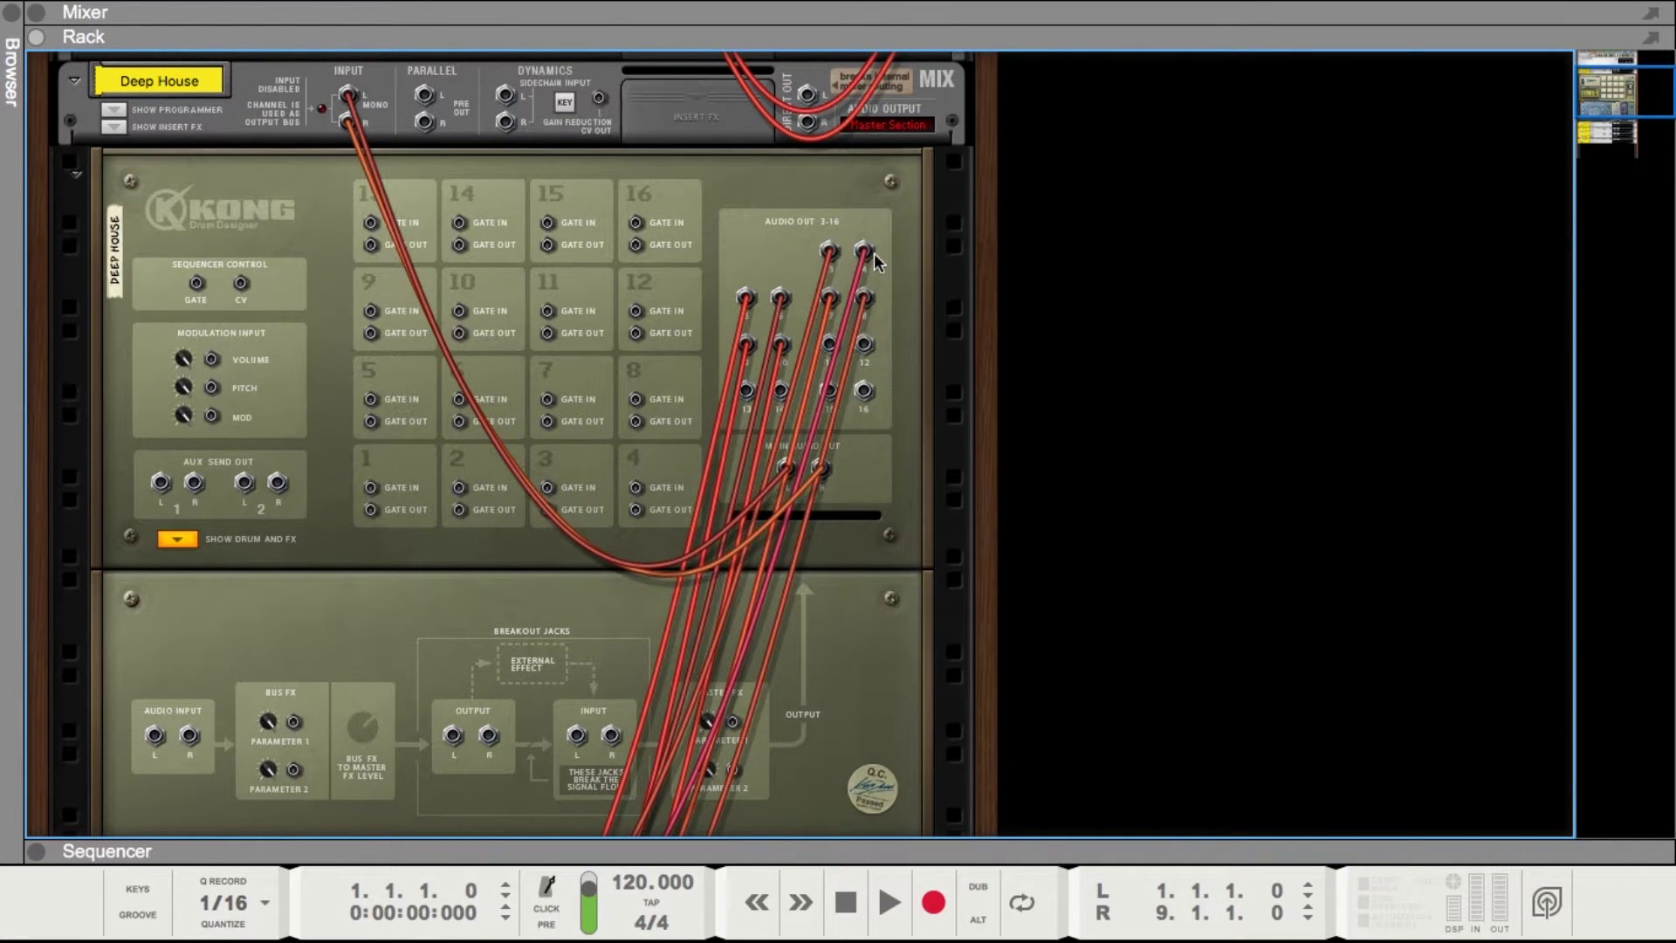
pyautogui.moveTo(873, 256)
pyautogui.press('Tab')
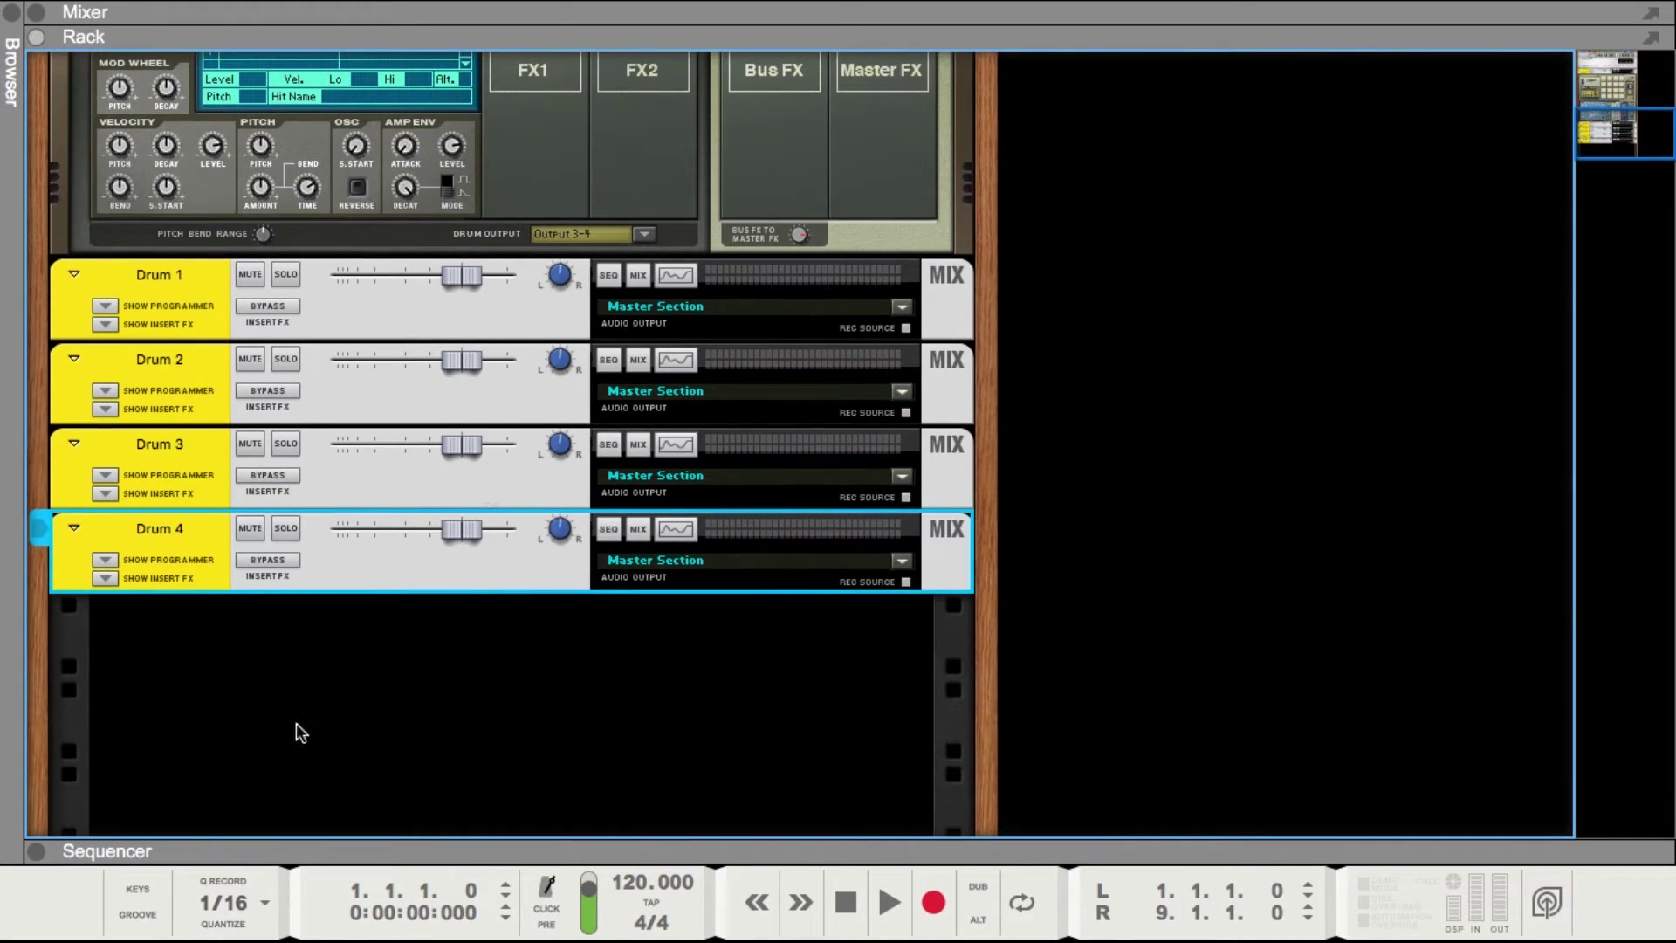
pyautogui.scroll(5, 427, 475)
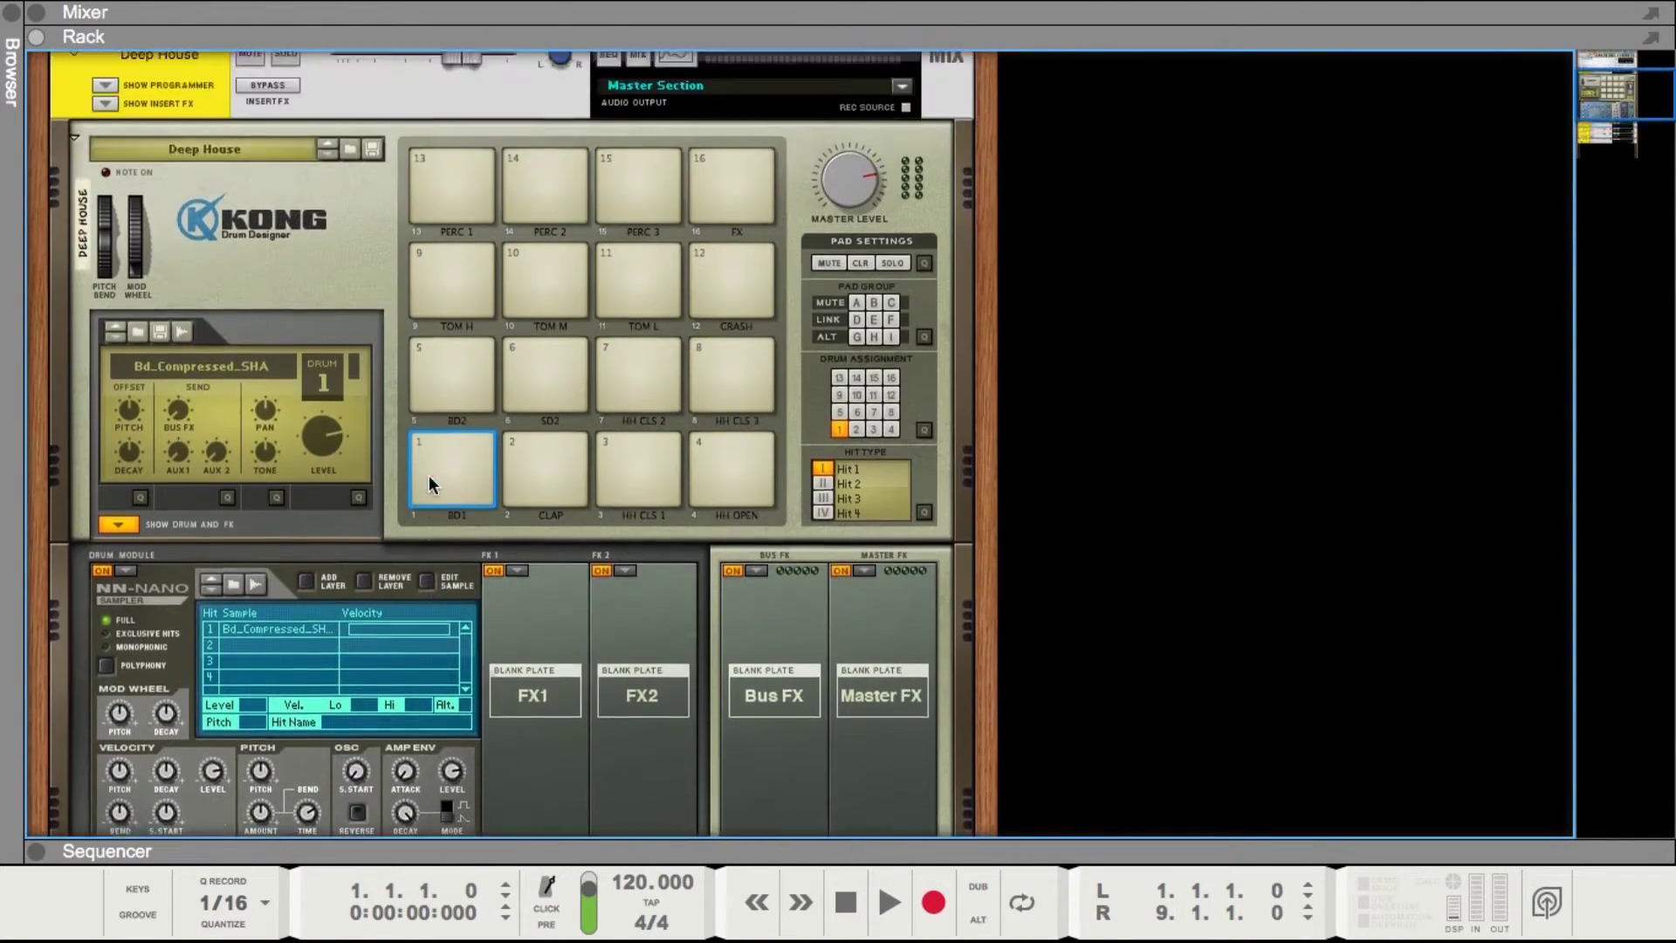
# - Disconnect all cables from Kong's separate audio outputs on the rear, keeping only the main audio output connected
pyautogui.scroll(-1, 510, 672)
pyautogui.press('Tab')
pyautogui.scroll(6, 714, 429)
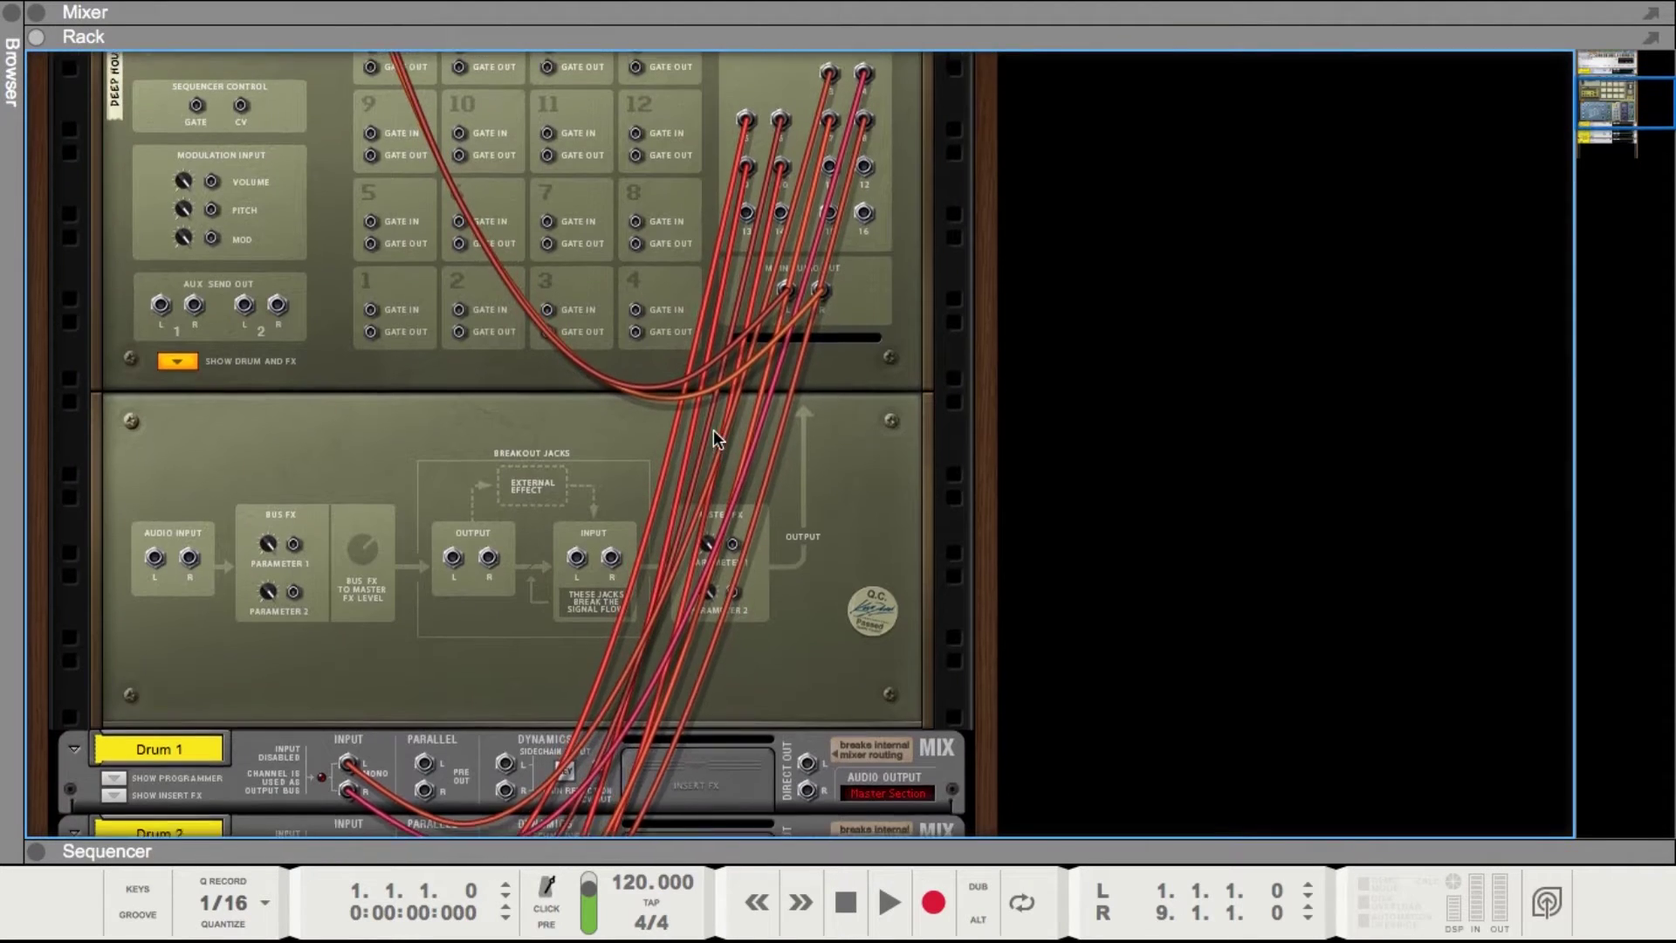
pyautogui.click(846, 329)
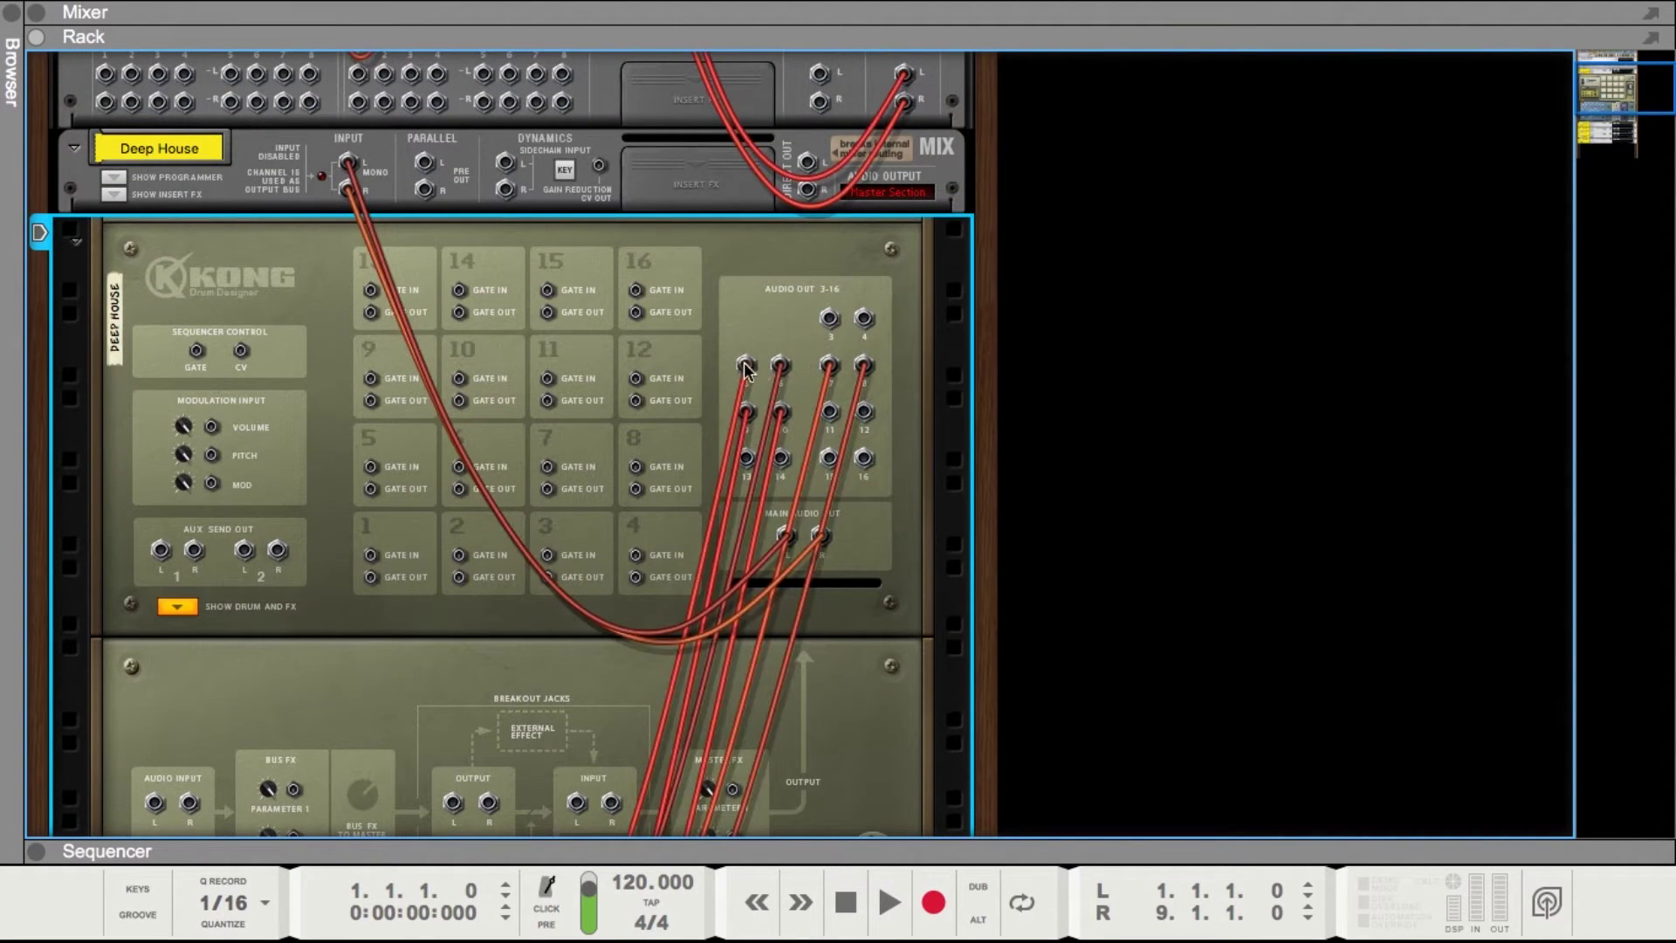
pyautogui.moveTo(836, 370); pyautogui.dragTo(786, 356)
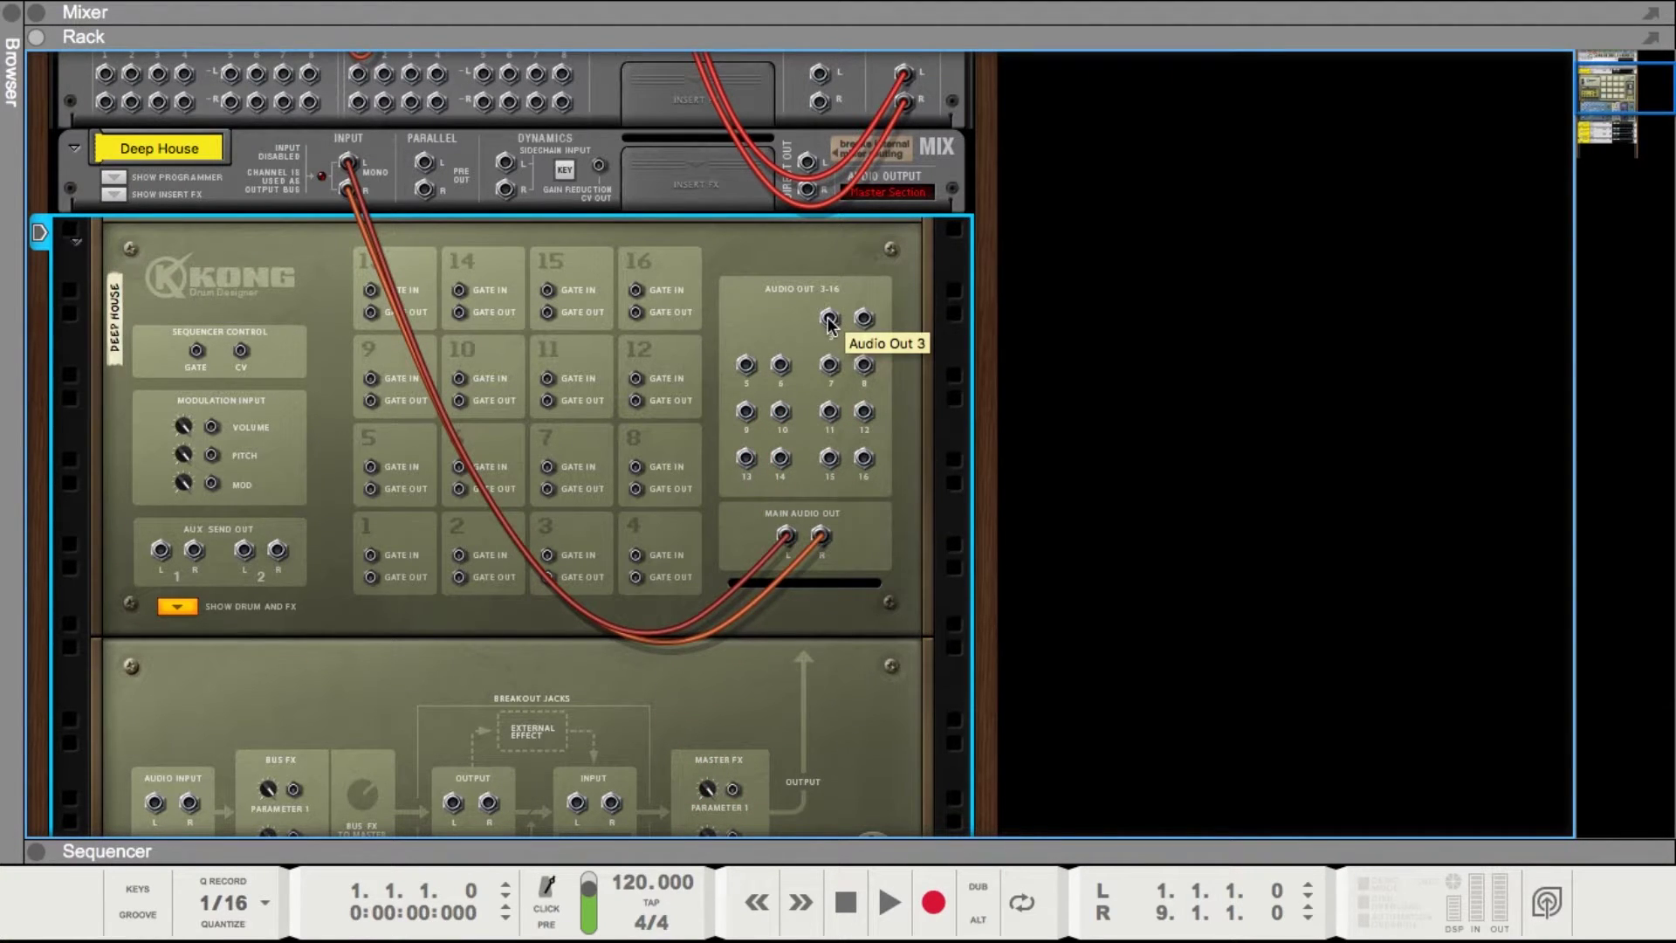
# - Cable Kong's Audio Out 3 to the left input of the Drum 1 mix channel
pyautogui.moveTo(825, 316); pyautogui.dragTo(342, 353)
pyautogui.scroll(-5, 561, 400)
pyautogui.scroll(-2, 560, 408)
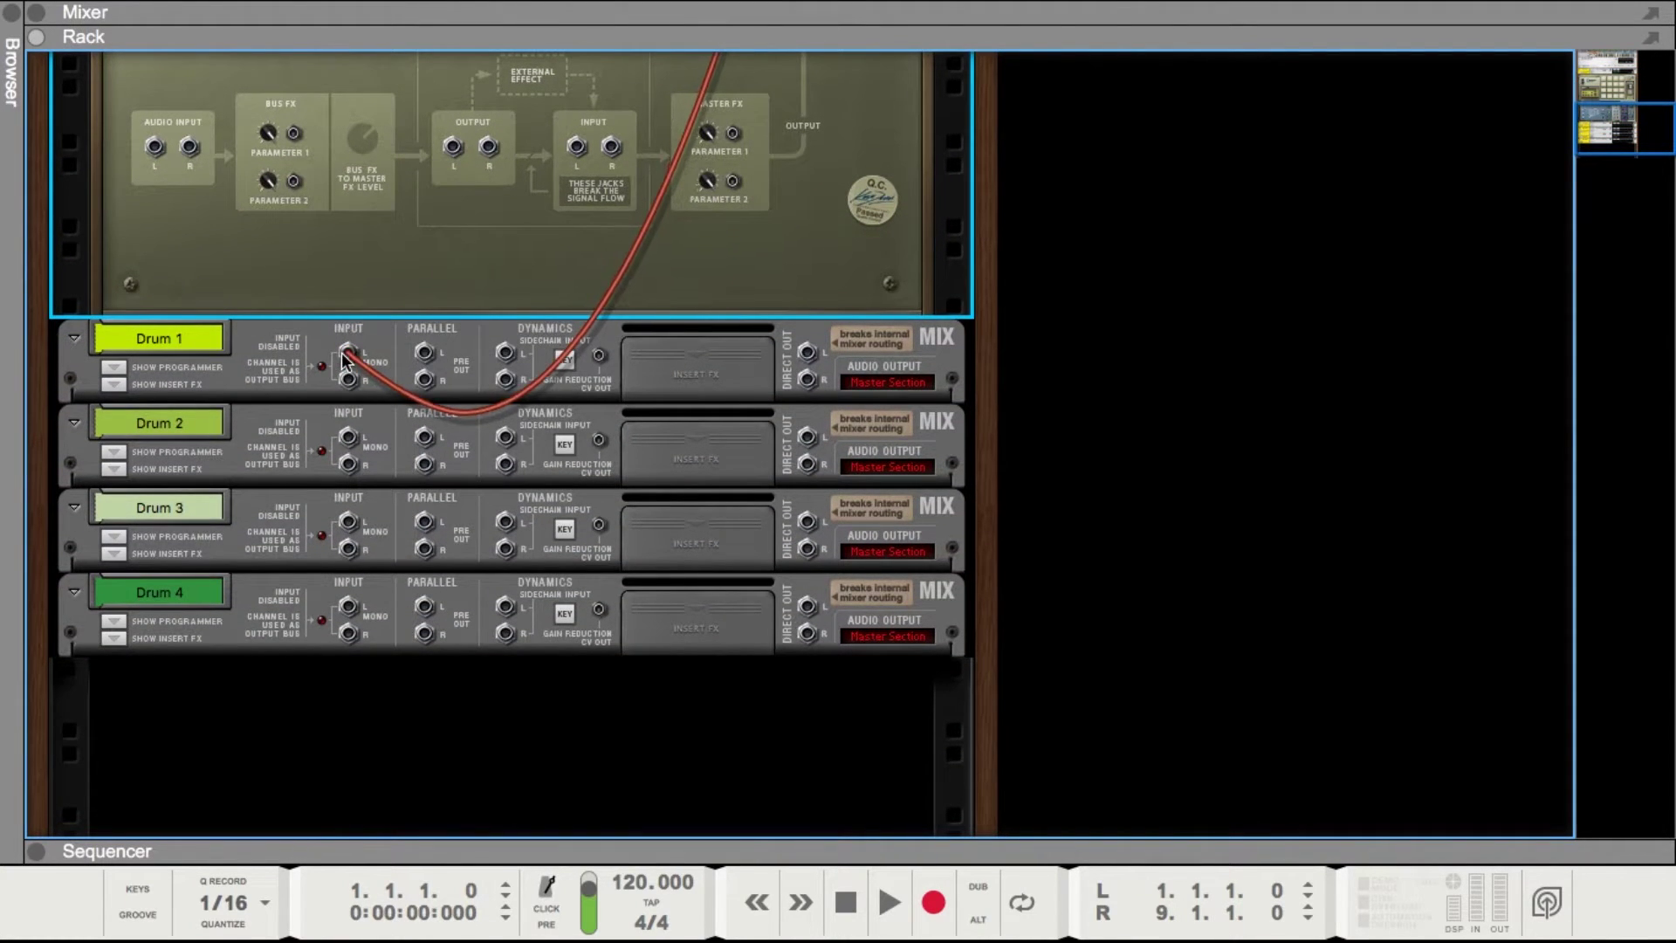
pyautogui.scroll(8, 719, 363)
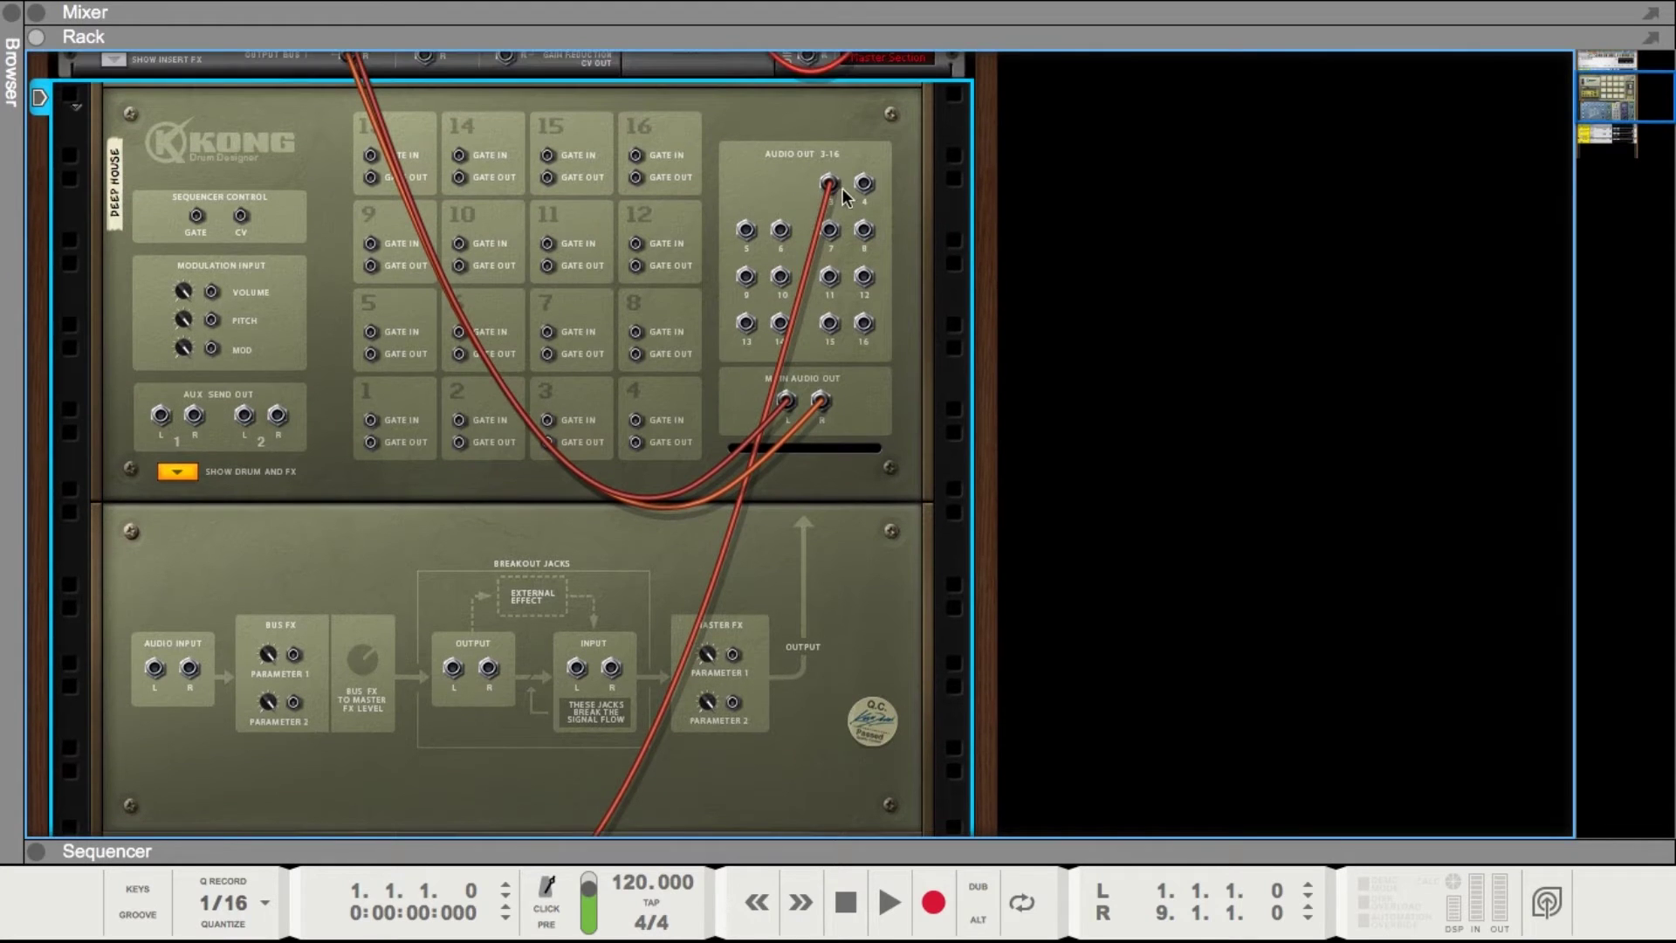
pyautogui.scroll(-5, 840, 186)
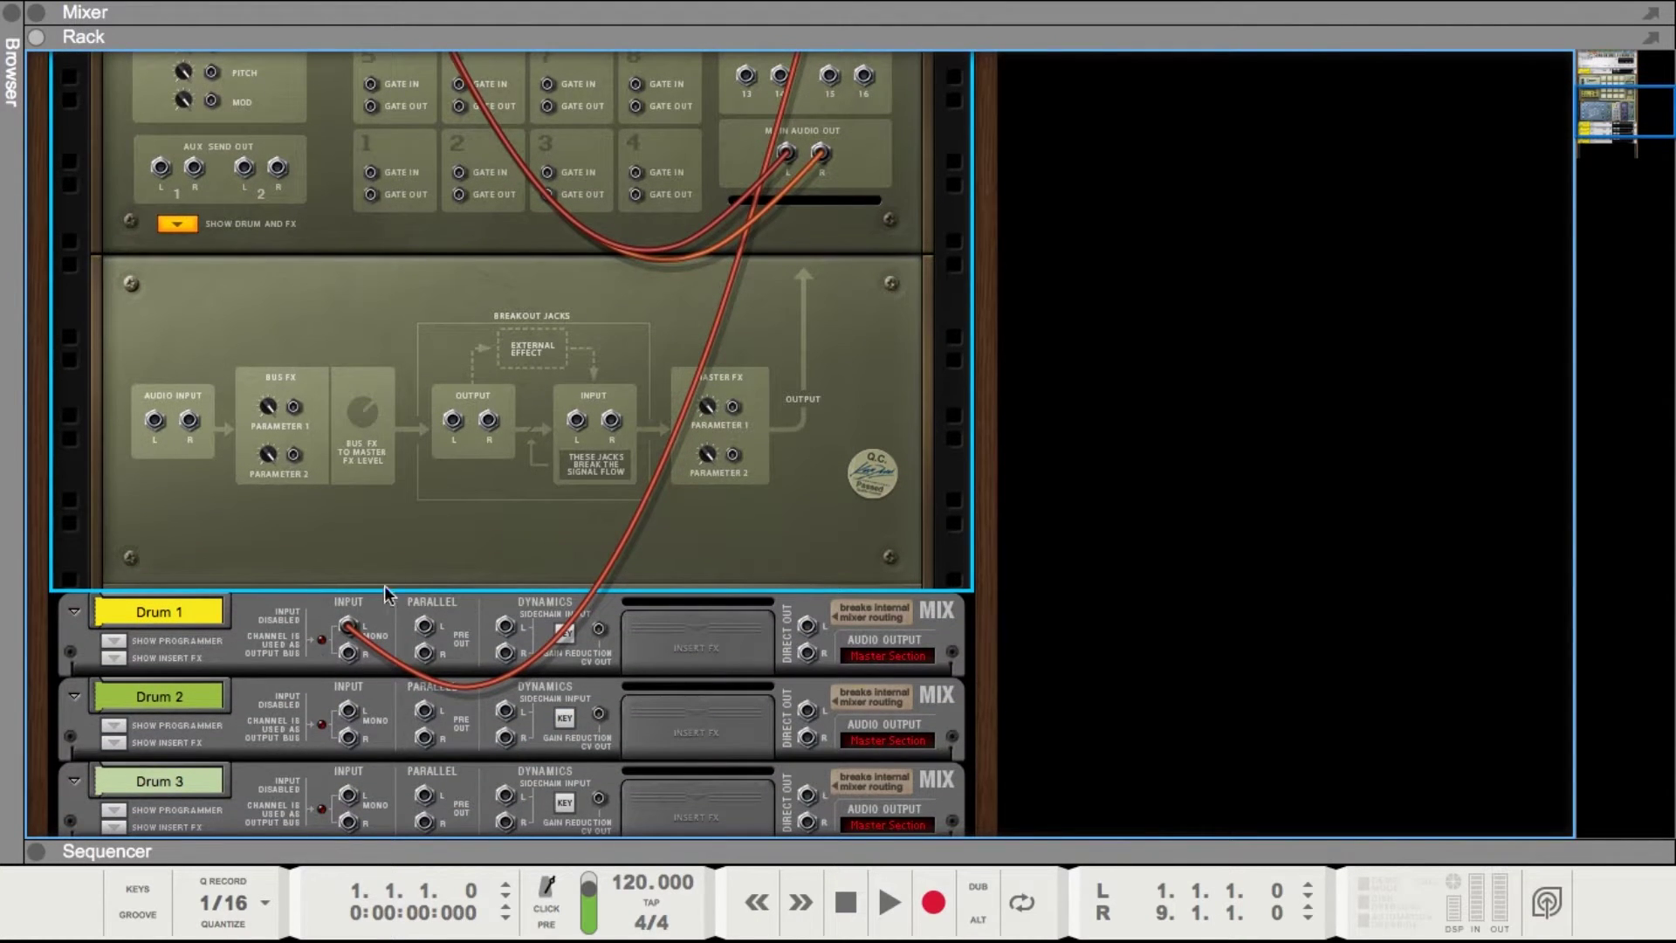
# - Play Kong's pad 1 repeatedly from the rack front and check the signal on the Drum 1 channel meter
pyautogui.press('Tab')
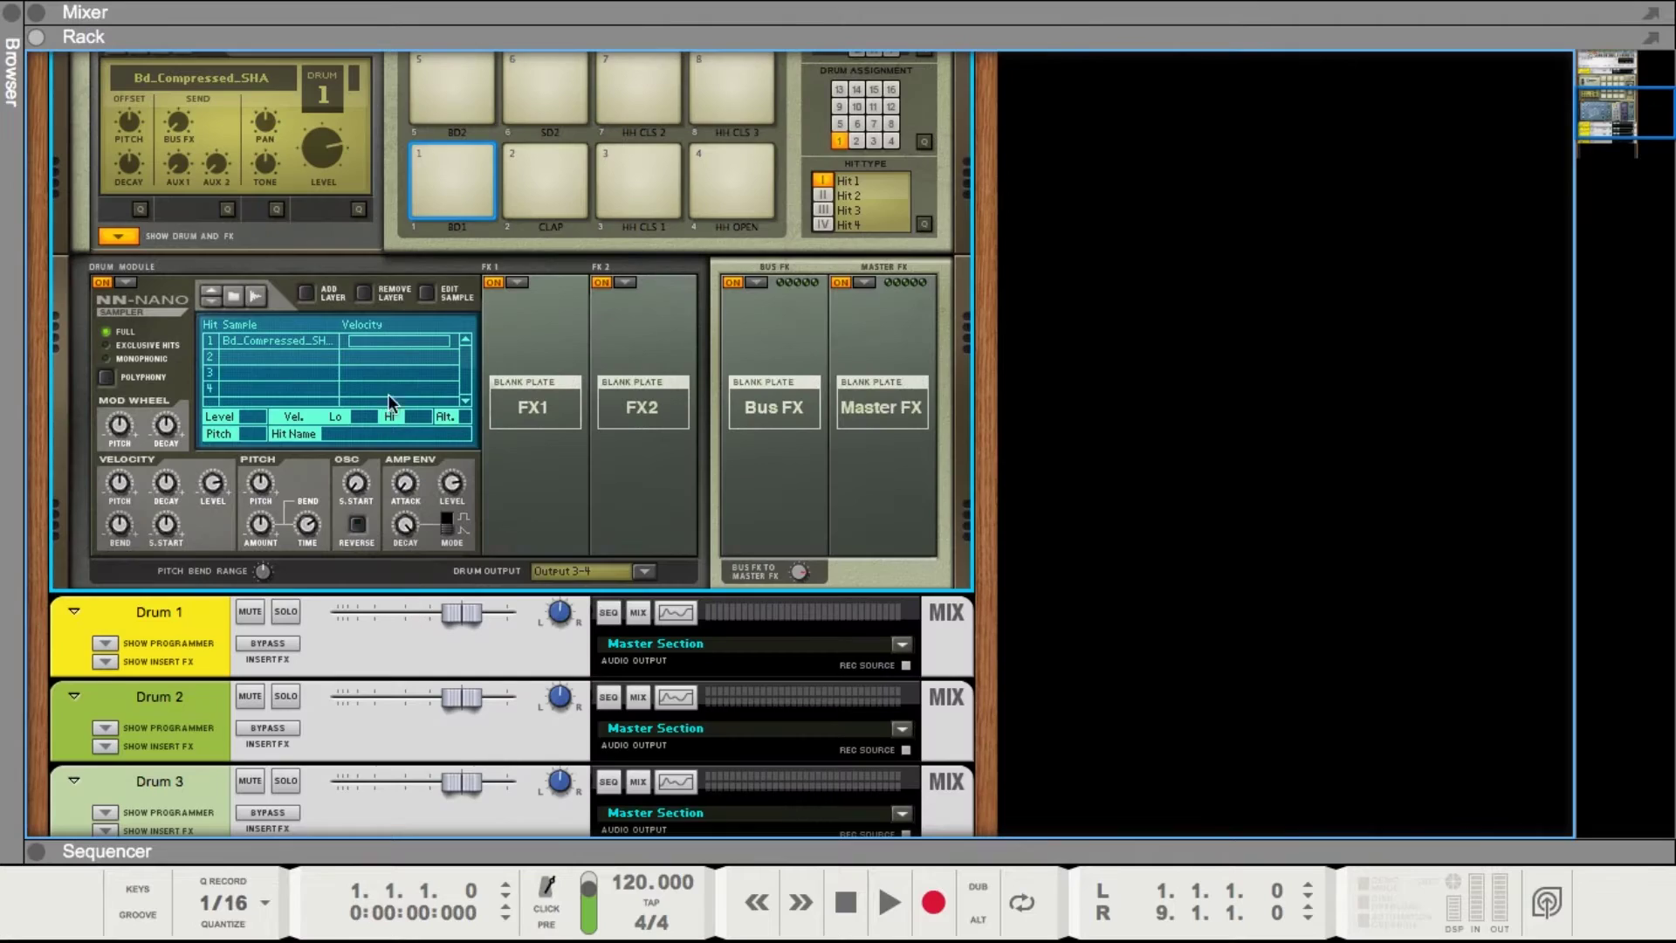
pyautogui.click(458, 168)
pyautogui.click(456, 170)
pyautogui.click(457, 170)
pyautogui.click(430, 150)
pyautogui.click(431, 150)
pyautogui.click(430, 150)
pyautogui.click(431, 150)
# - Select Kong's pad 2 and cable Audio Out 4 to the left input of the Drum 2 mix channel
pyautogui.click(511, 161)
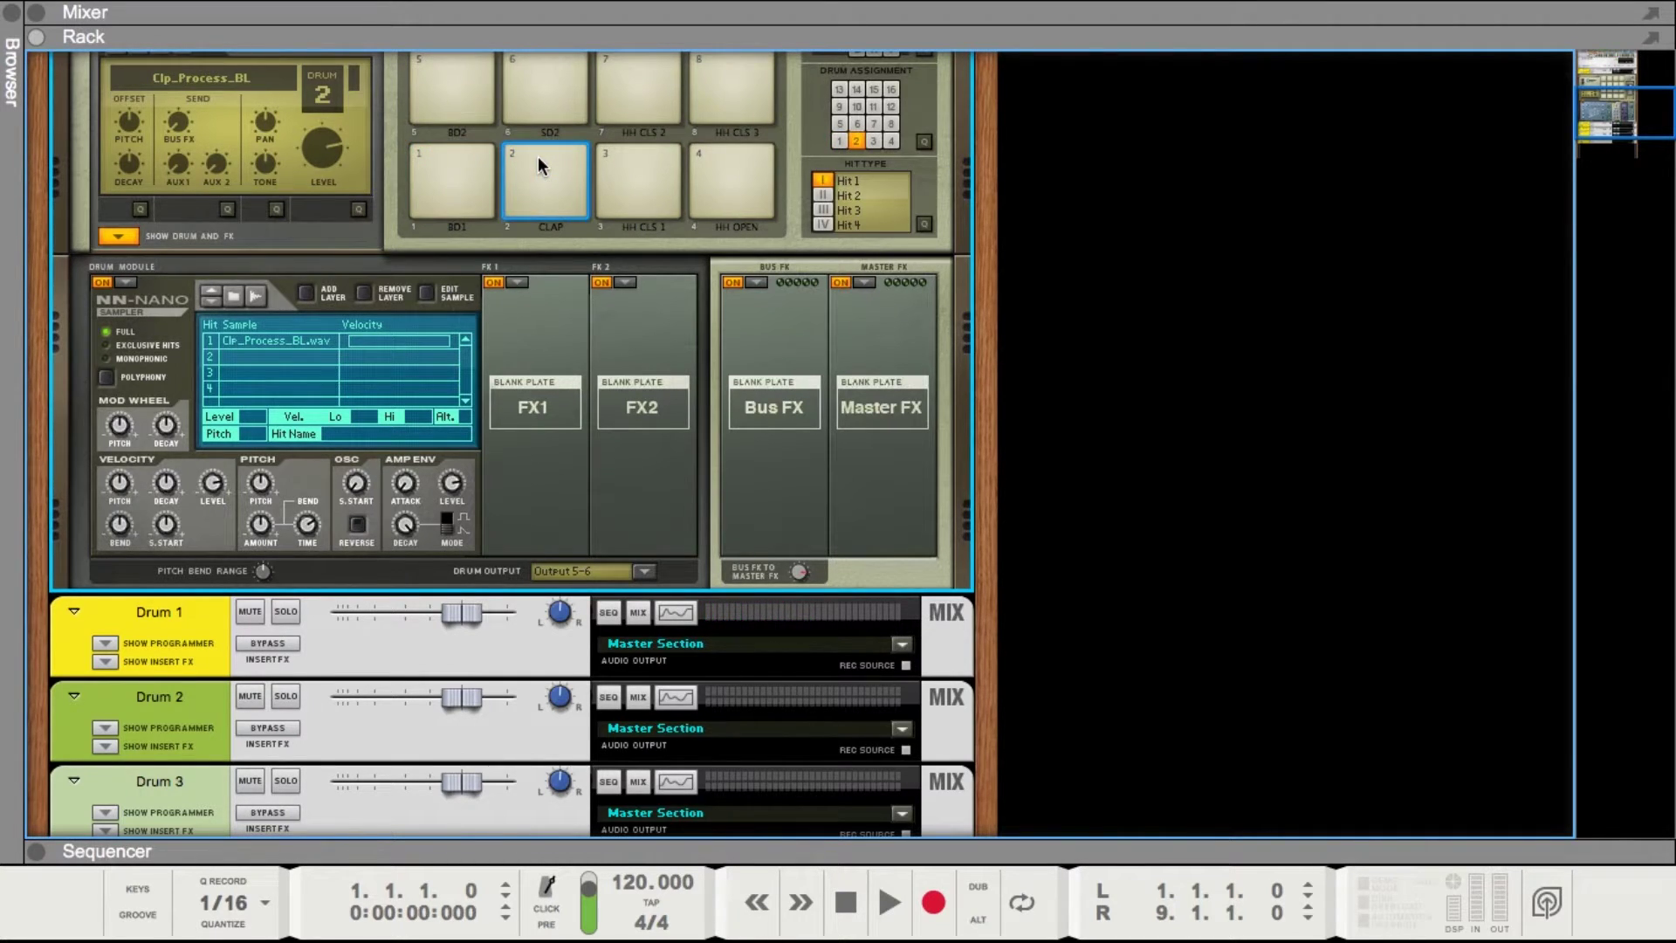
pyautogui.press('Tab')
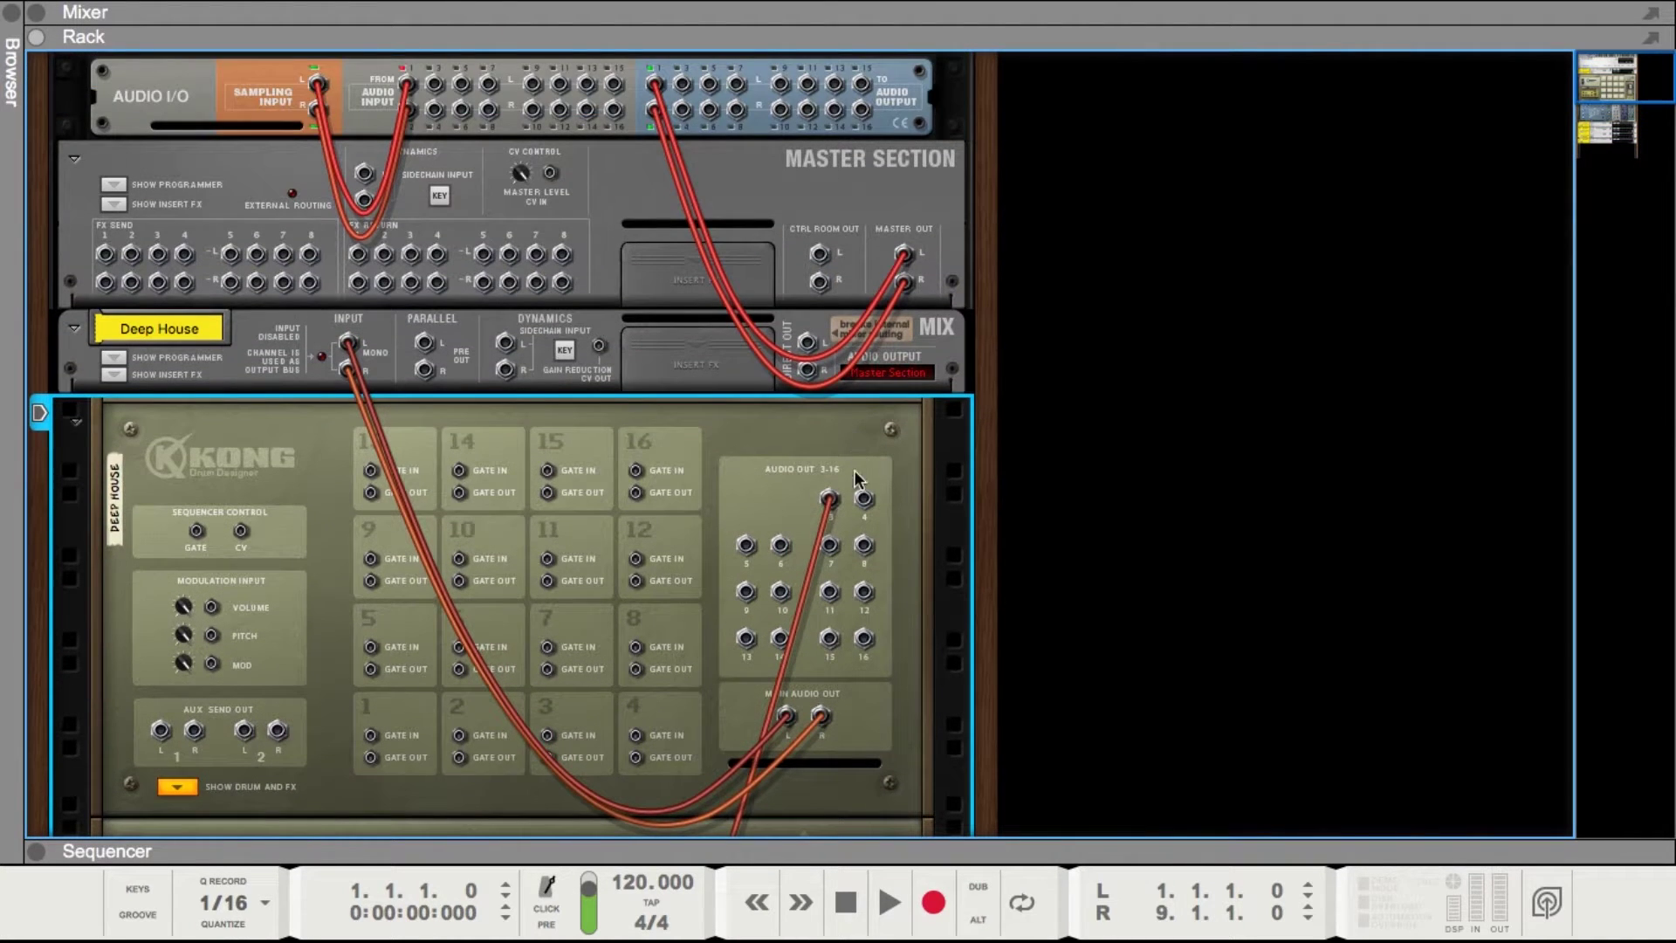
pyautogui.moveTo(861, 498); pyautogui.dragTo(348, 531)
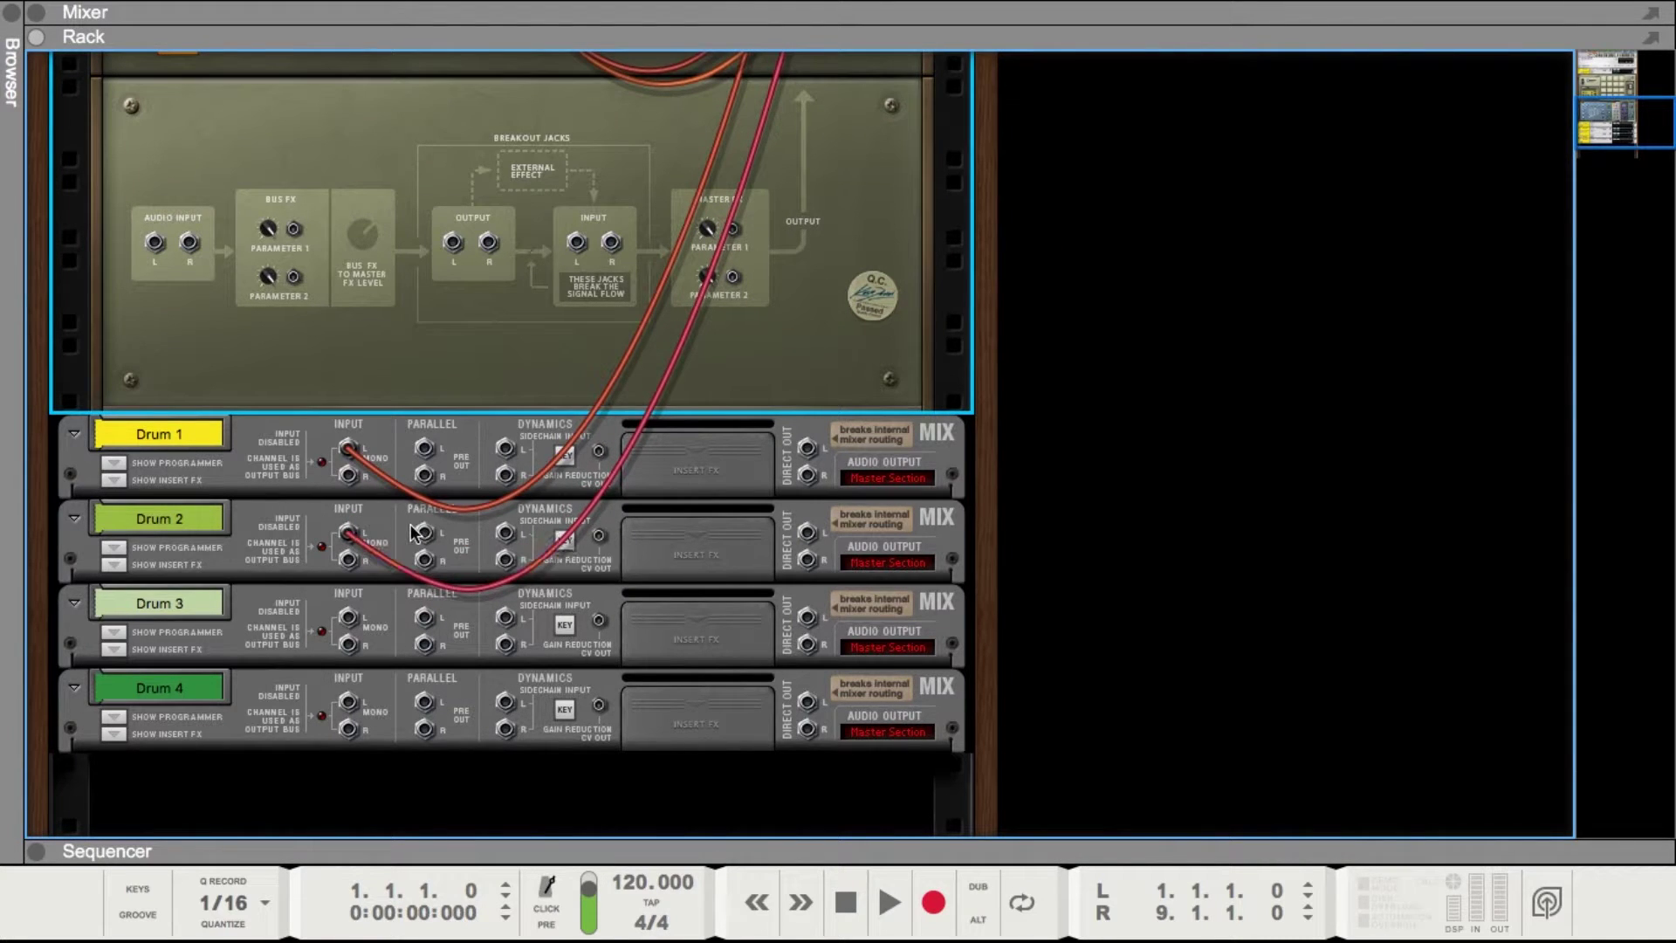
# - Set the drum output of Kong's pad 2 clap to Output 3-4
pyautogui.press('Tab')
pyautogui.scroll(5, 523, 349)
pyautogui.click(550, 253)
pyautogui.click(541, 221)
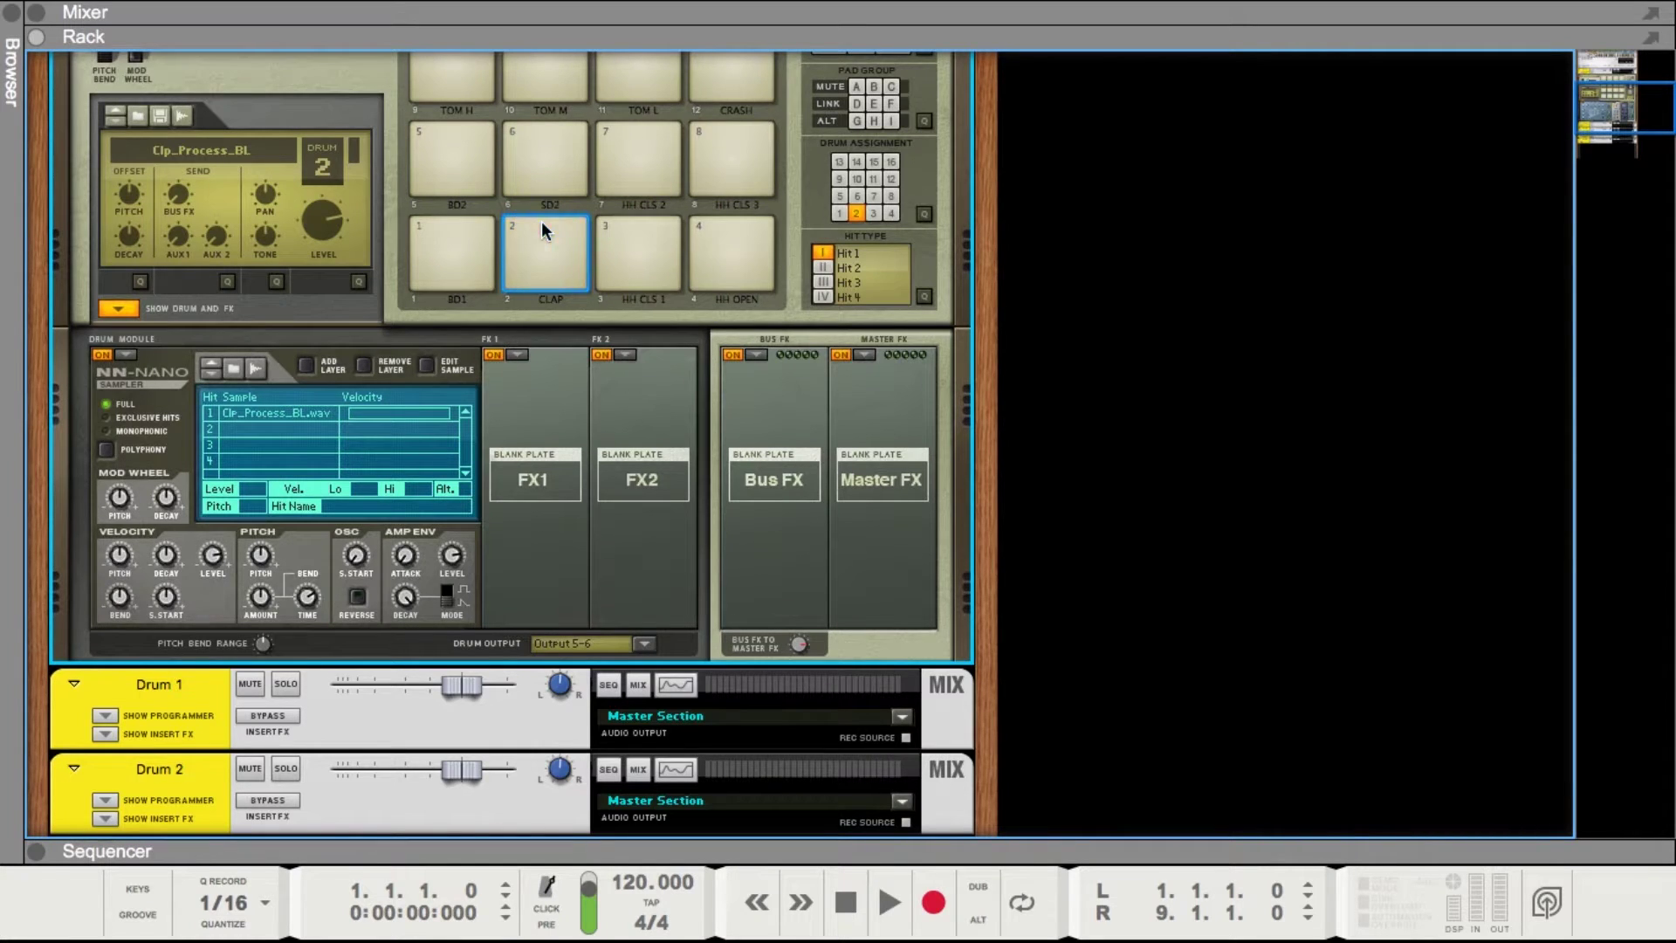
pyautogui.click(646, 646)
pyautogui.click(659, 625)
# - Play Kong's pads 1 and 2 alternately and compare the Drum 1 and Drum 2 channel meters
pyautogui.click(538, 228)
pyautogui.click(541, 225)
pyautogui.click(438, 223)
pyautogui.click(437, 223)
pyautogui.click(526, 229)
pyautogui.click(456, 227)
pyautogui.click(541, 232)
pyautogui.click(457, 224)
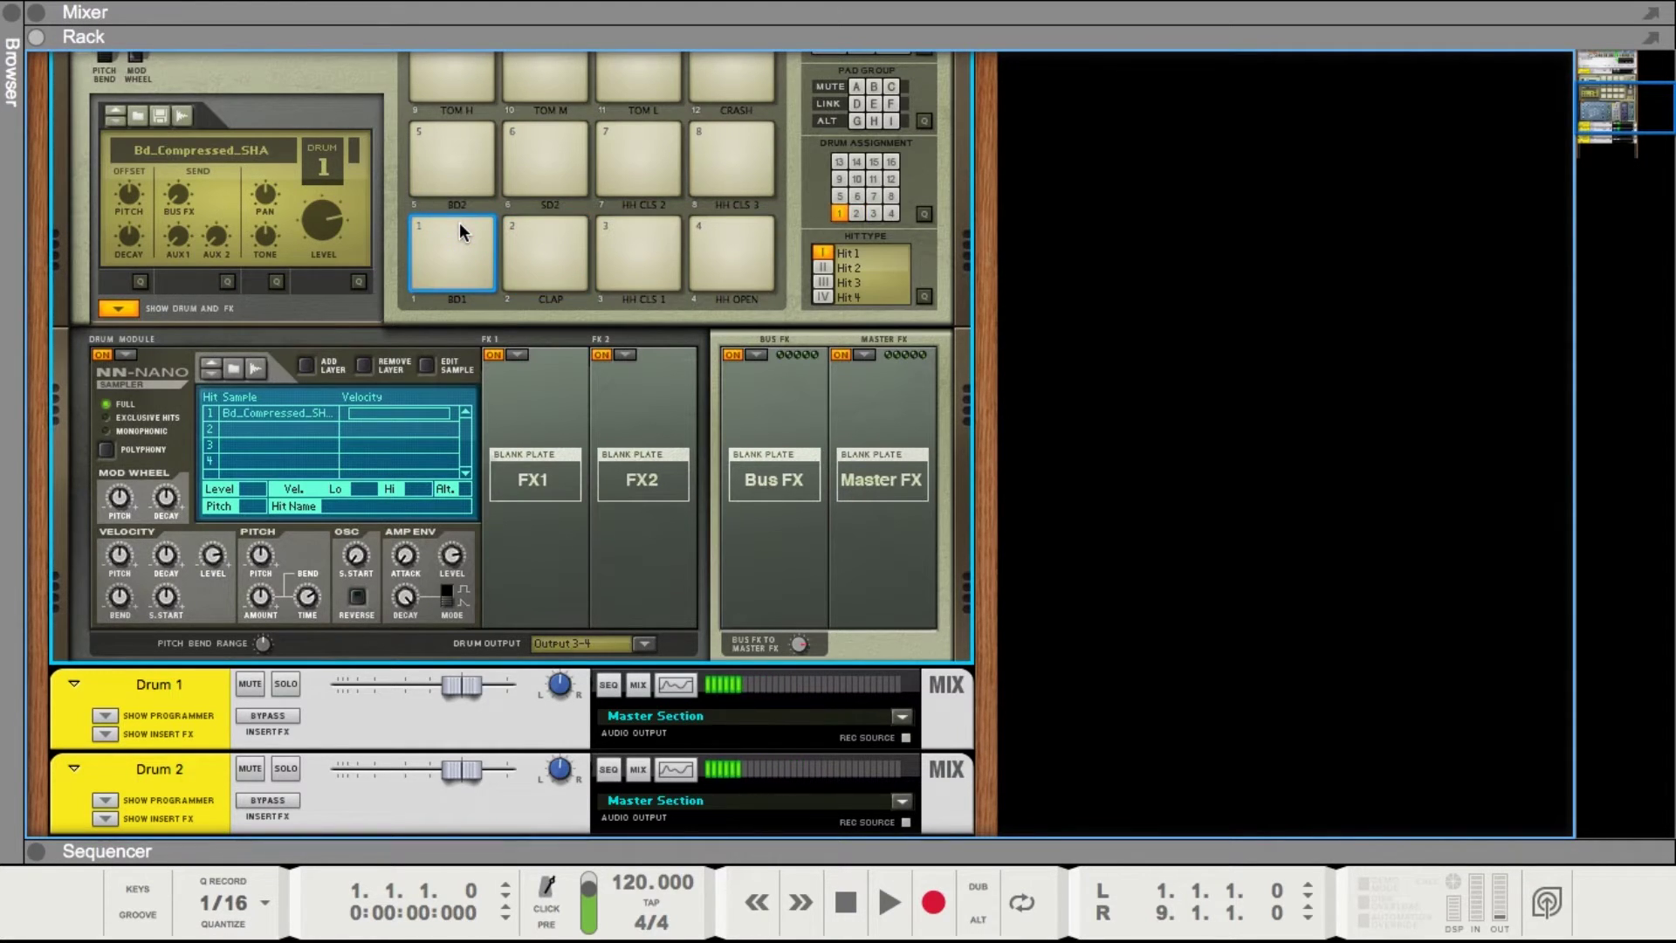
# - Examine how pads 1 and 2 share Audio Outs 3 and 4, comparing their drum settings with the rear cabling
pyautogui.press('Tab')
pyautogui.scroll(3, 847, 279)
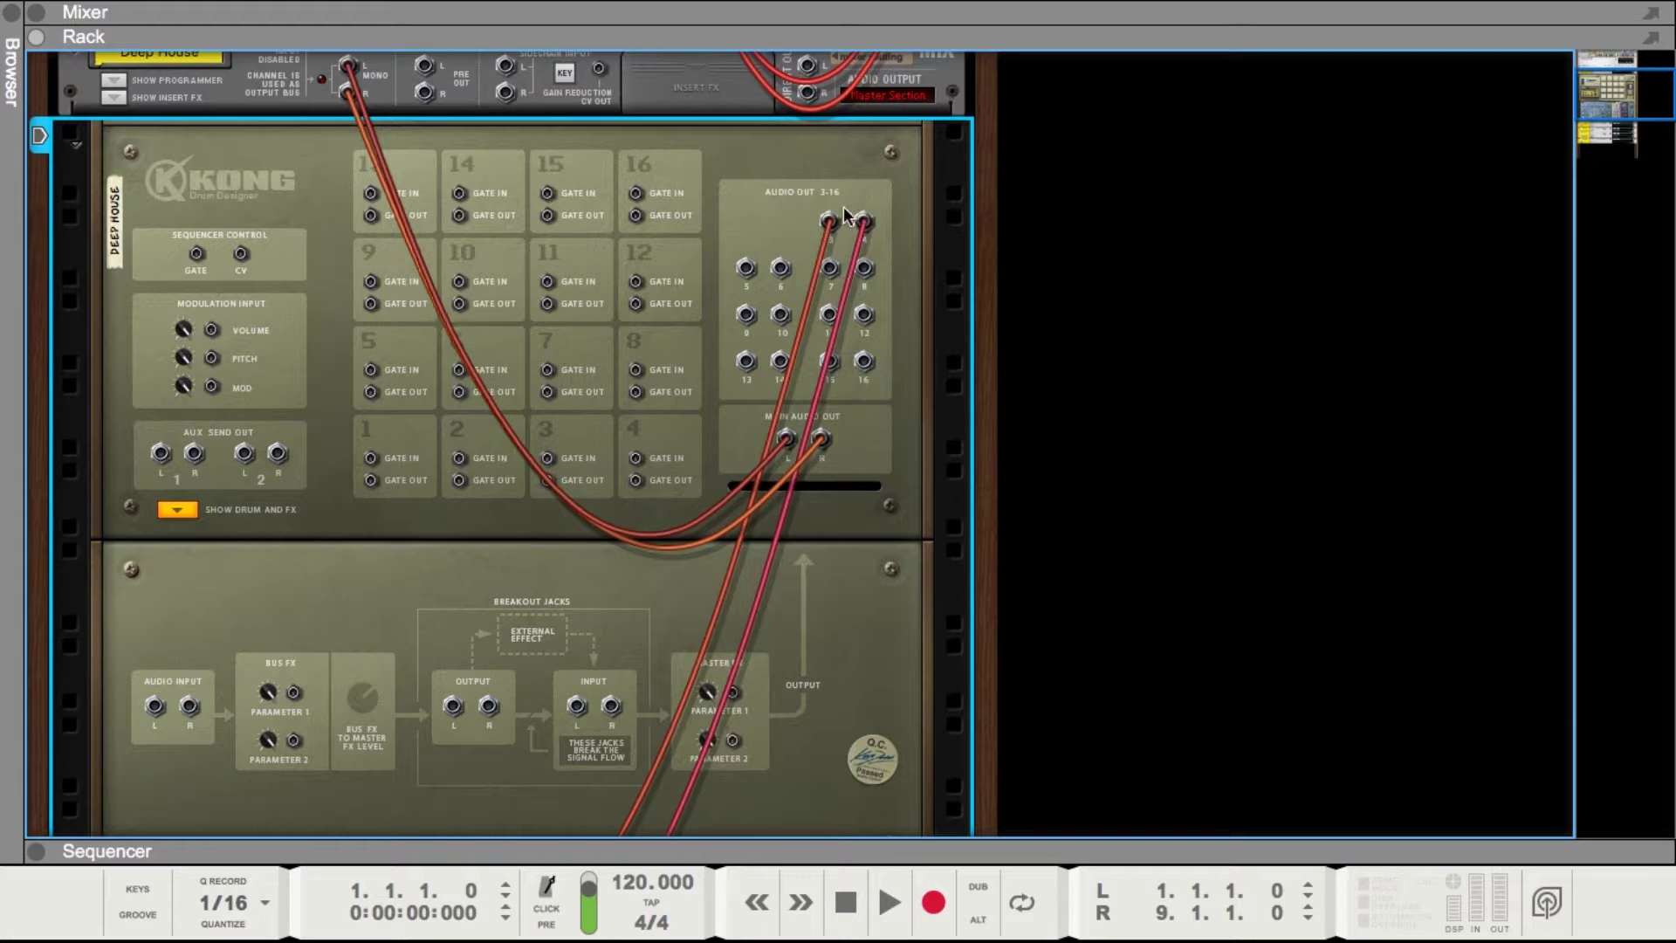
pyautogui.press('Tab')
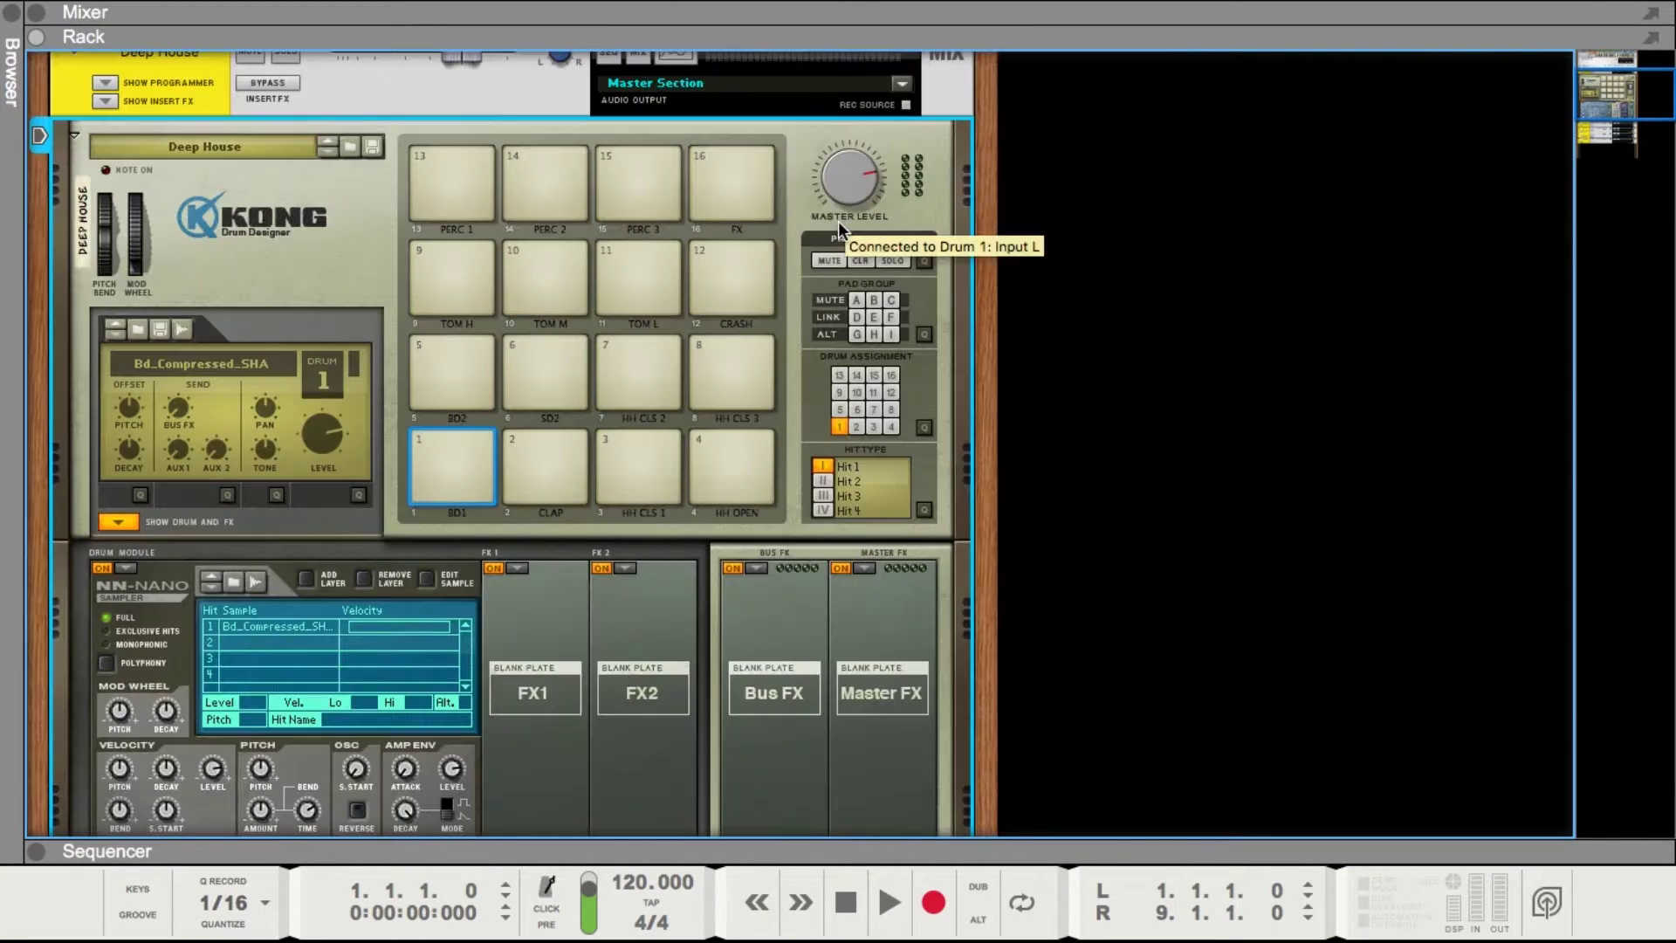
pyautogui.click(441, 454)
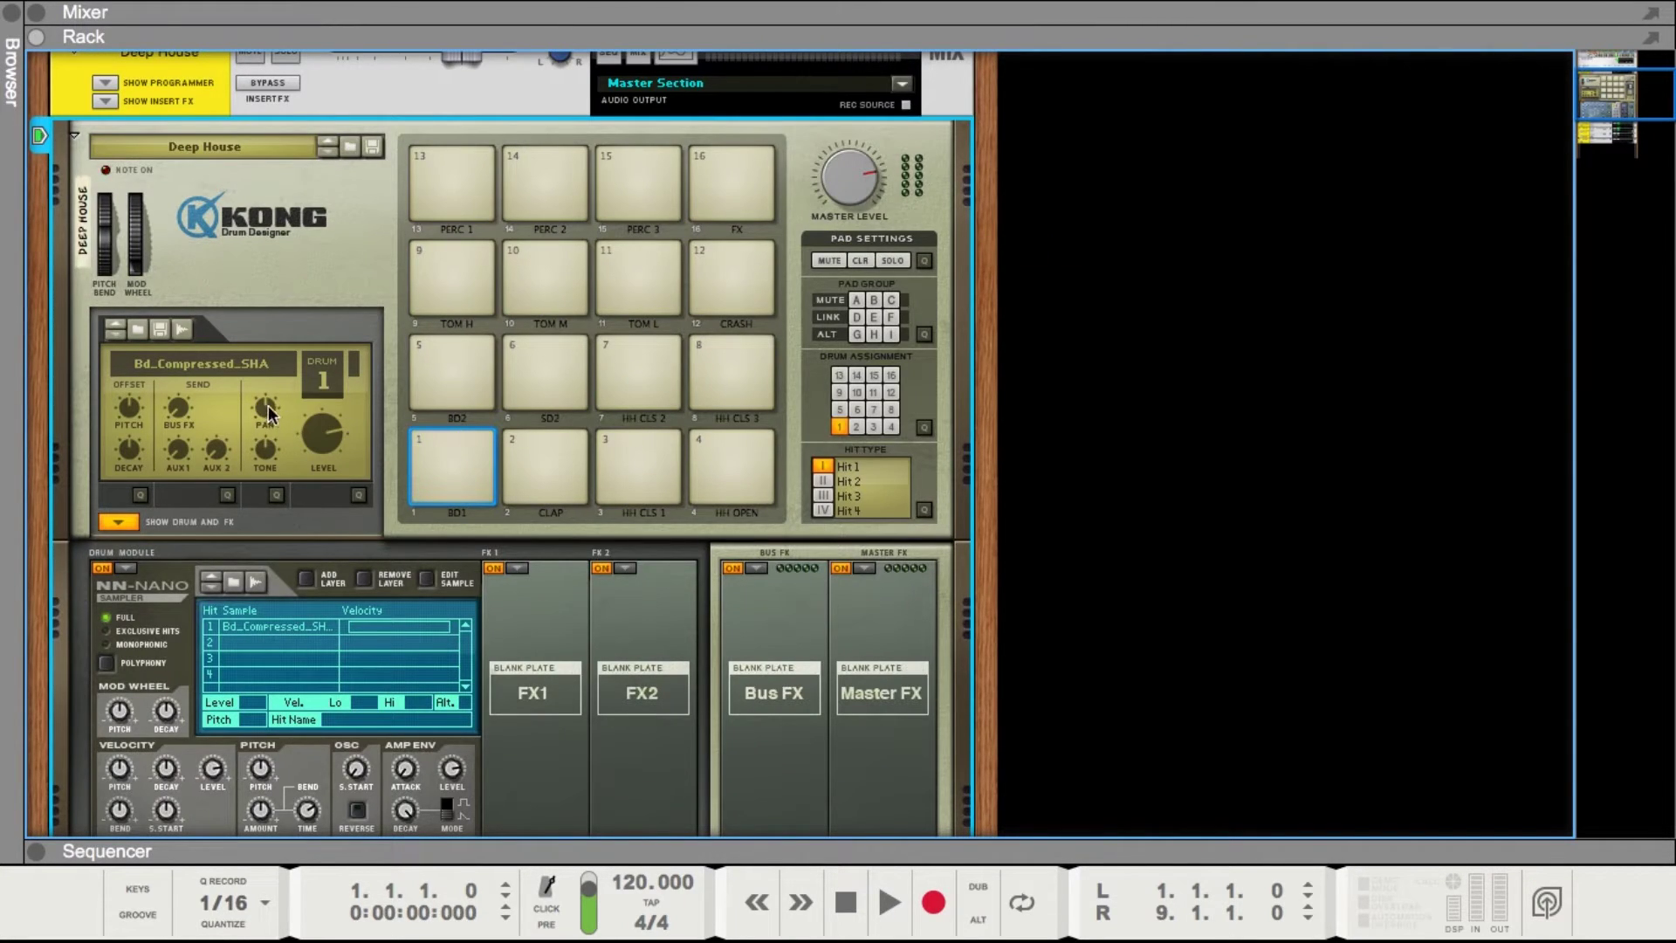
pyautogui.click(463, 442)
pyautogui.scroll(-3, 487, 516)
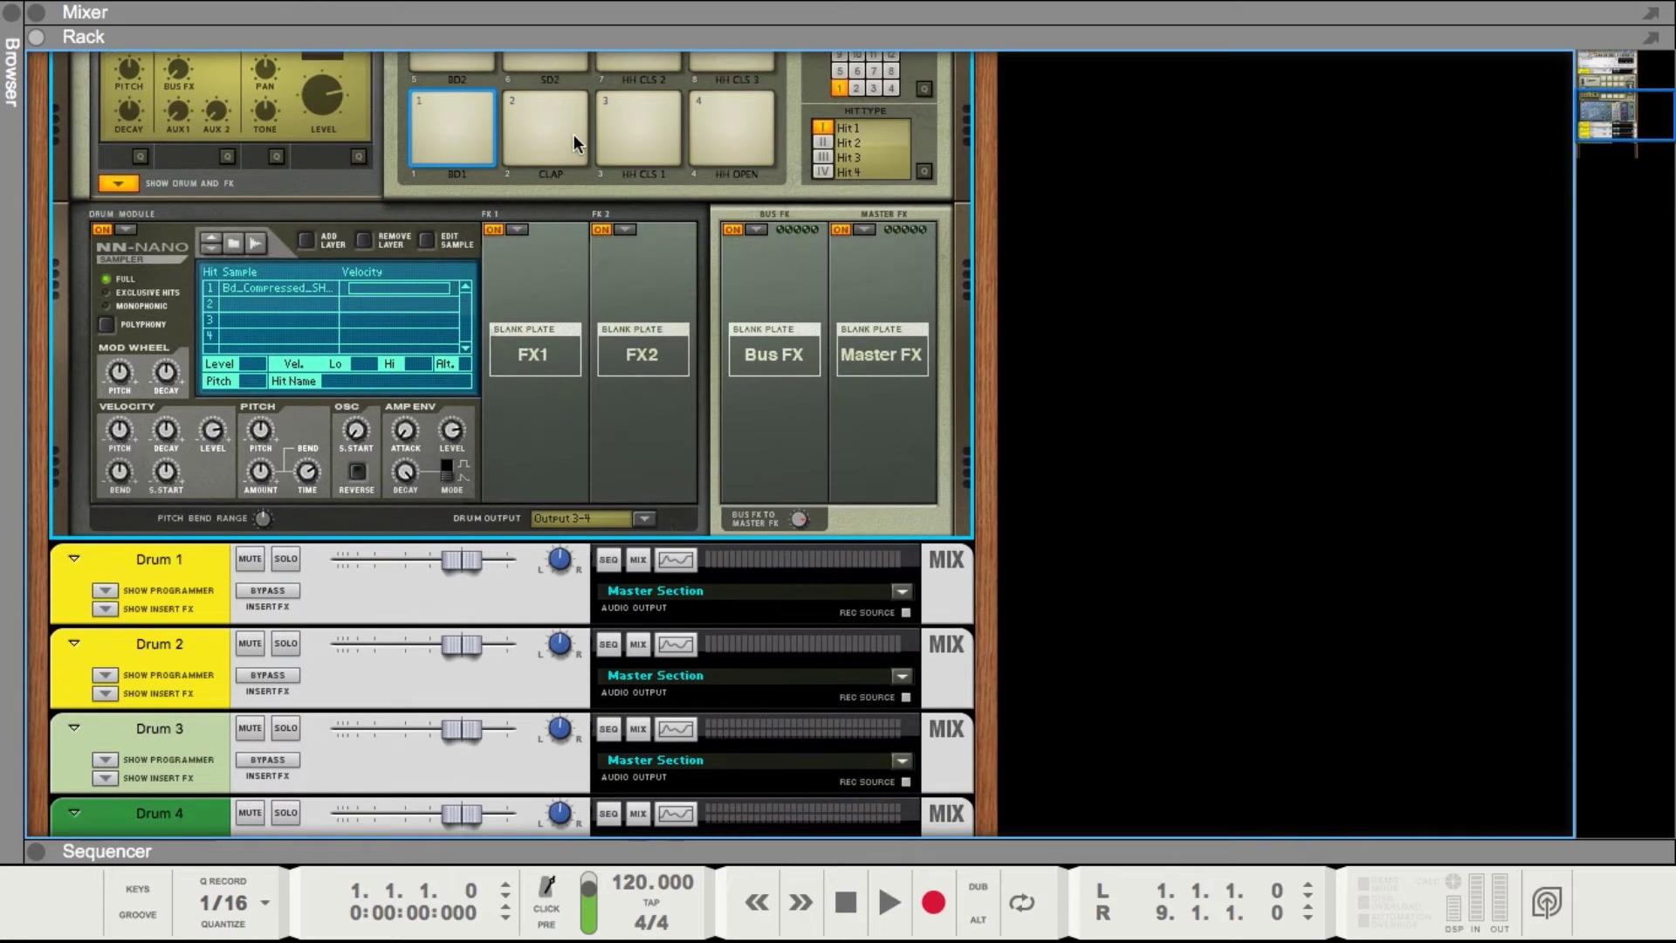
pyautogui.click(551, 109)
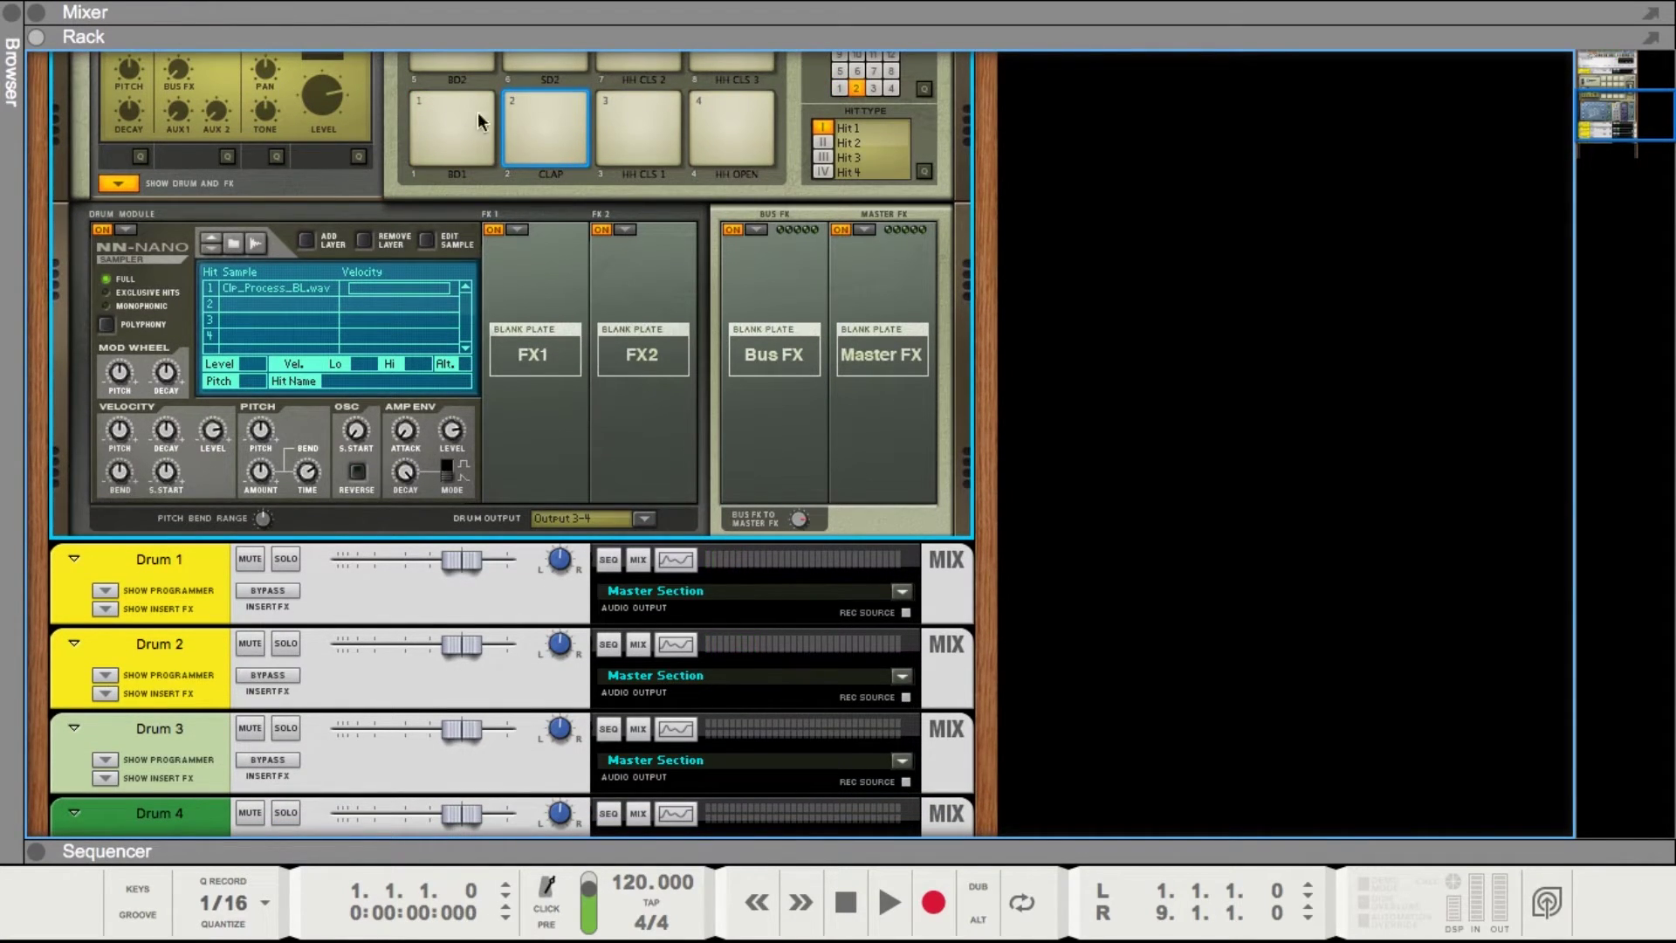
pyautogui.click(553, 113)
pyautogui.press('Tab')
pyautogui.scroll(5, 703, 220)
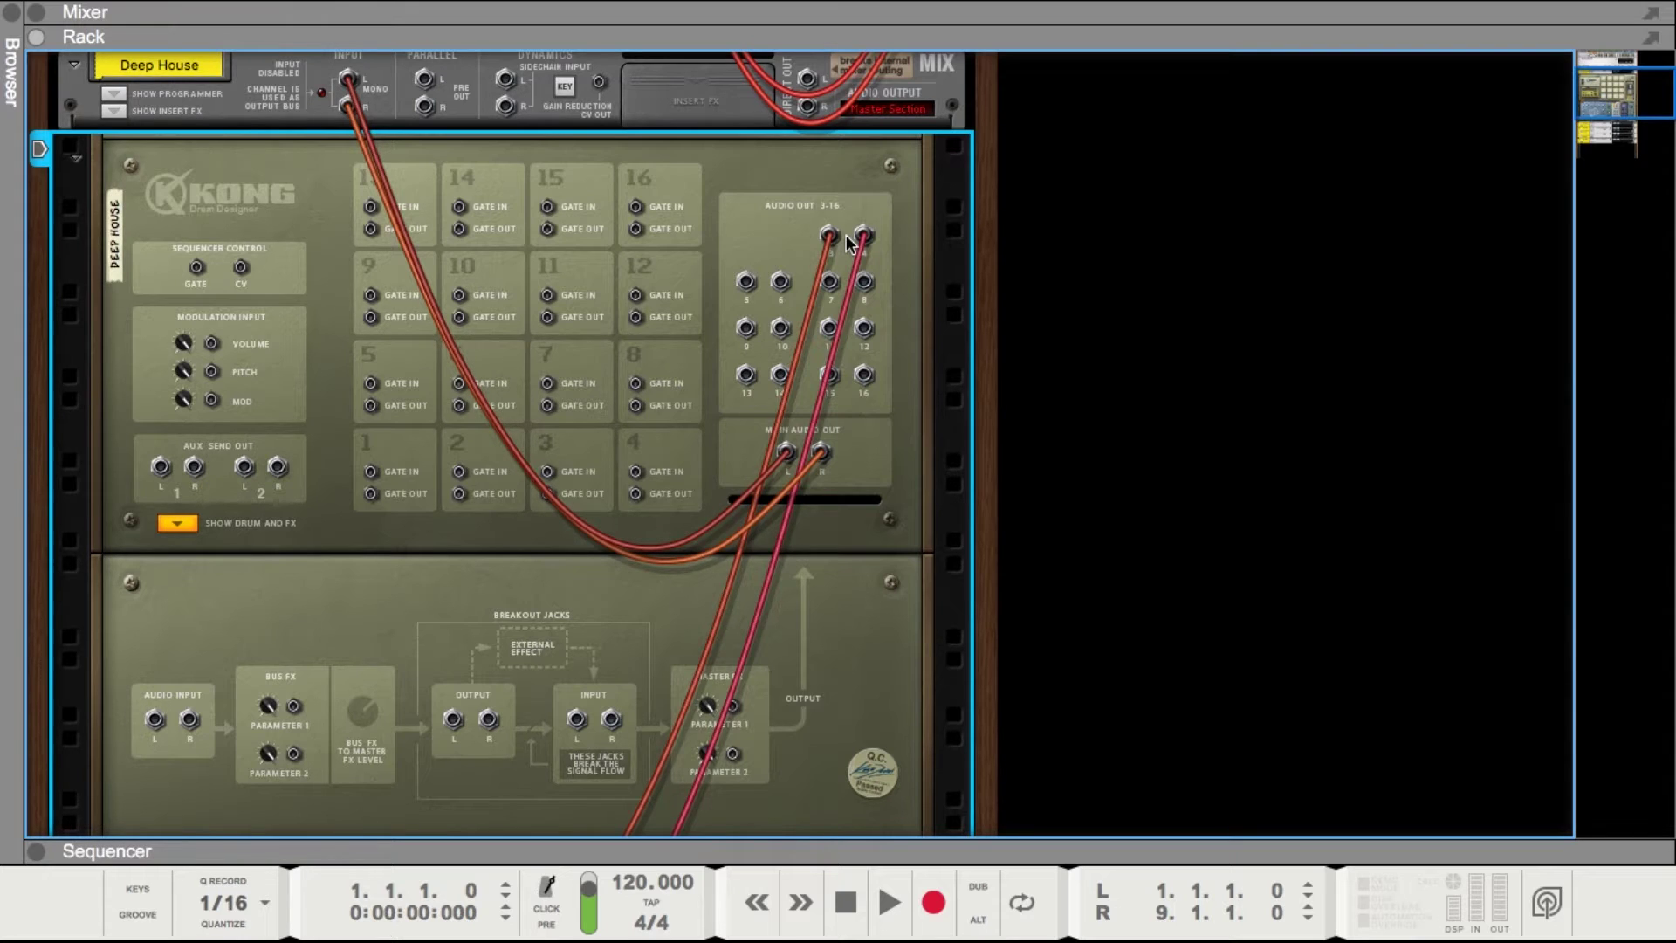
pyautogui.press('Tab')
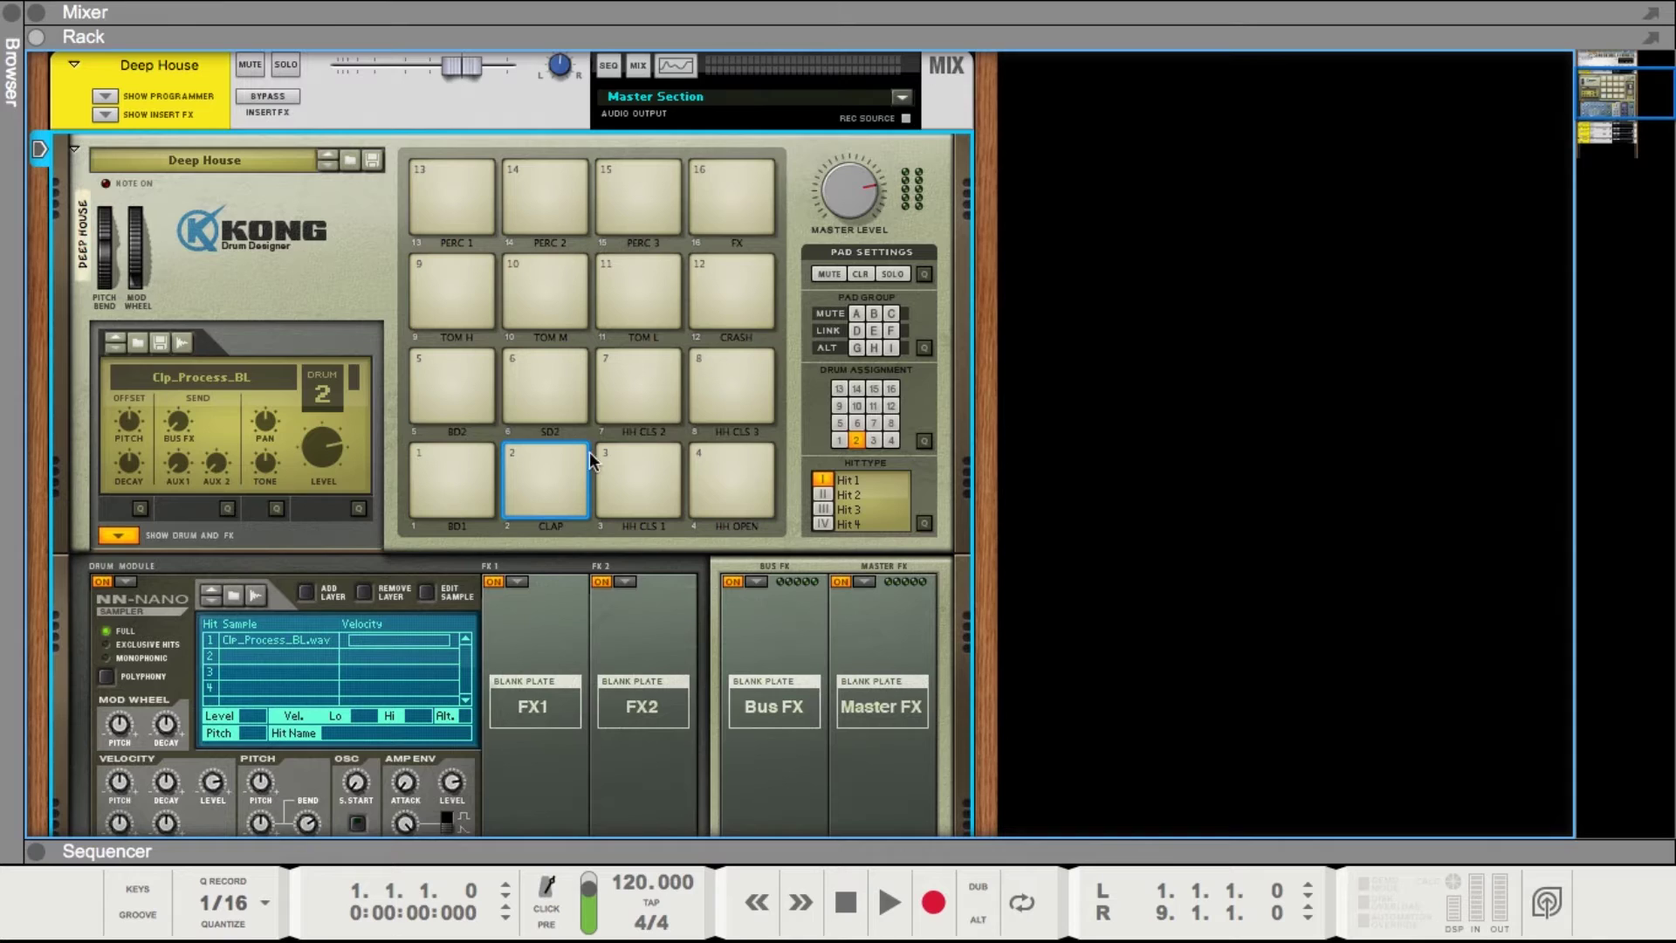
# - Pan Kong's drum 1 fully left and play pad 1 to check the Drum 1 and Drum 2 channel meters
pyautogui.scroll(-3, 589, 452)
pyautogui.scroll(-1, 589, 452)
pyautogui.click(468, 262)
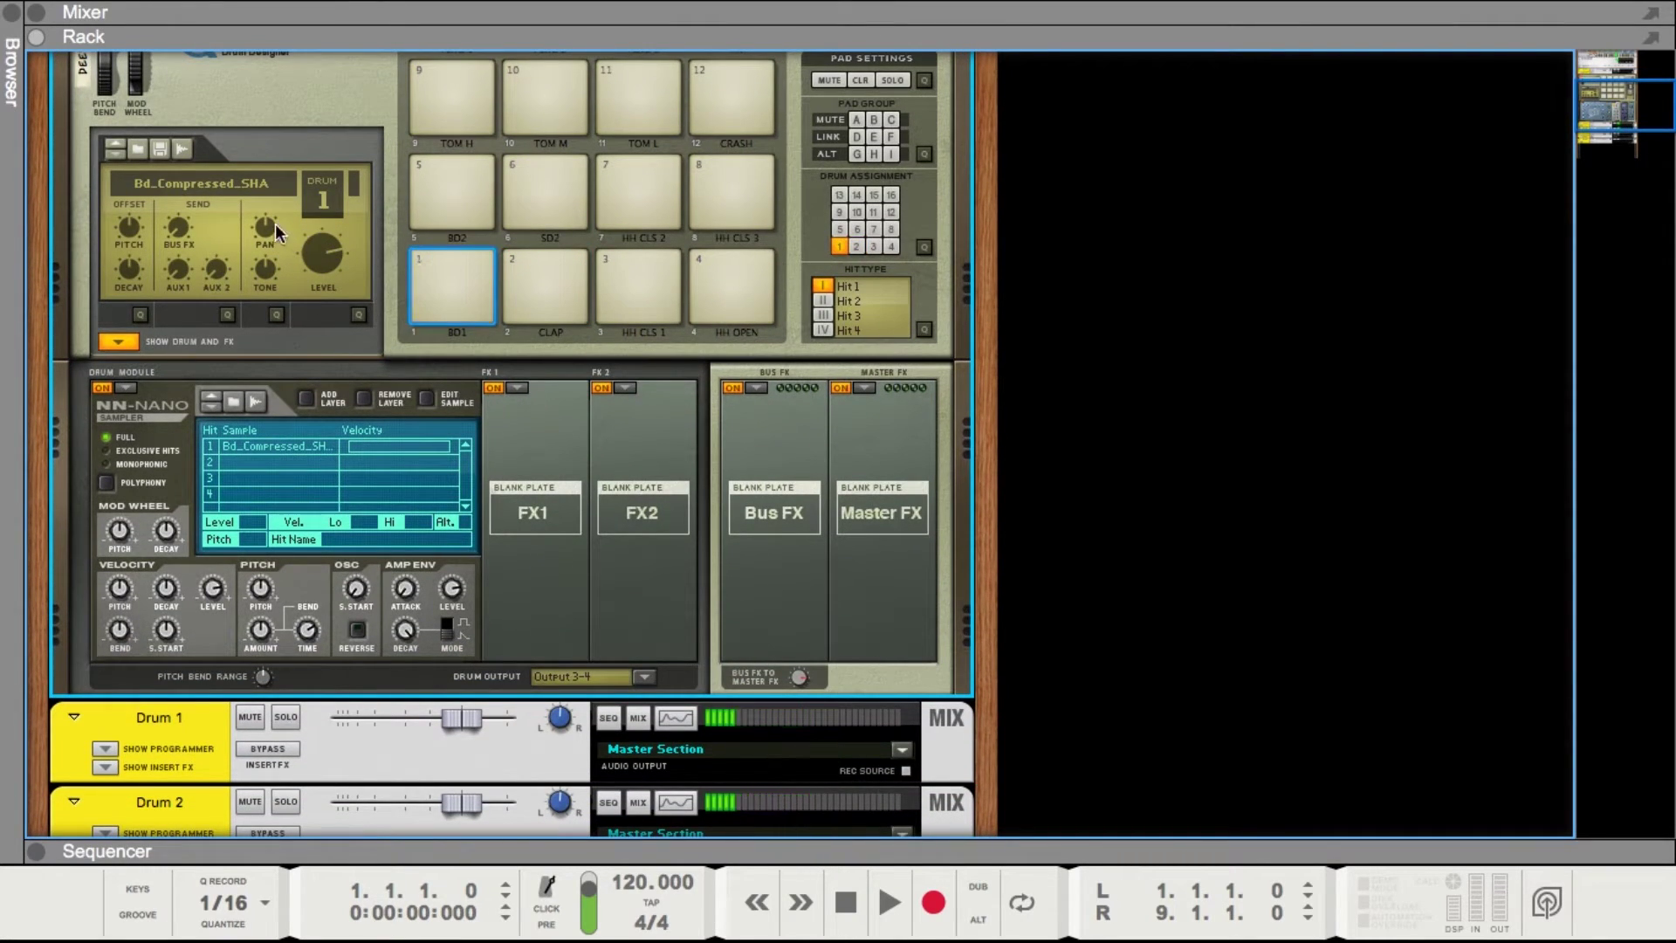
pyautogui.click(458, 277)
pyautogui.click(458, 277)
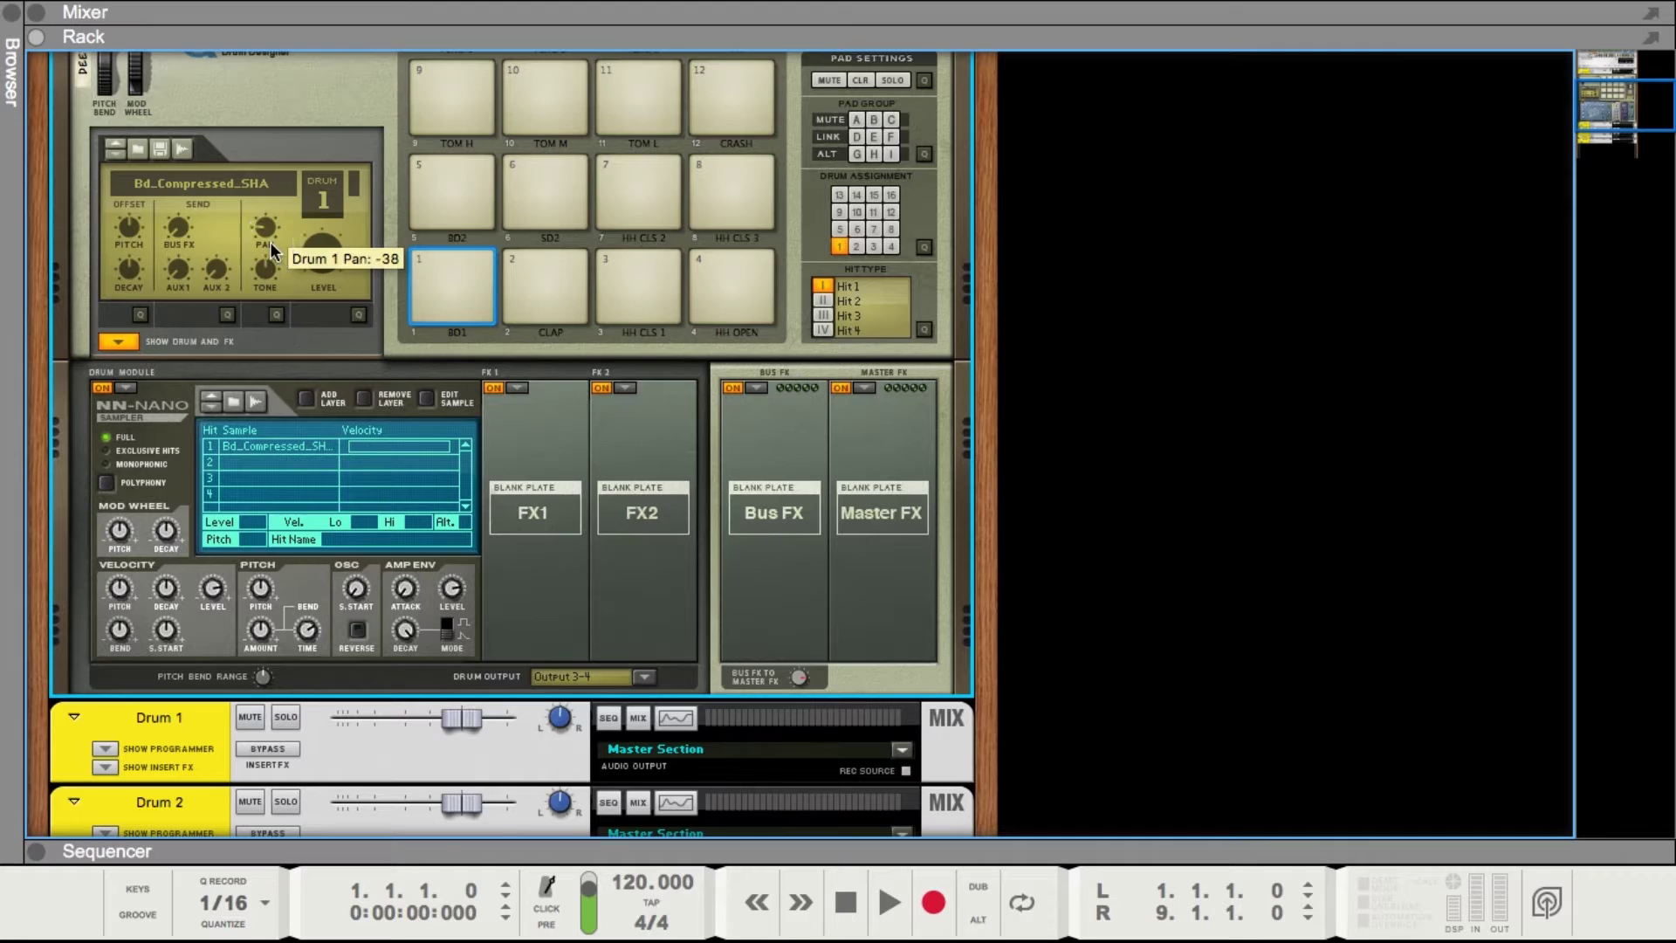
pyautogui.click(454, 264)
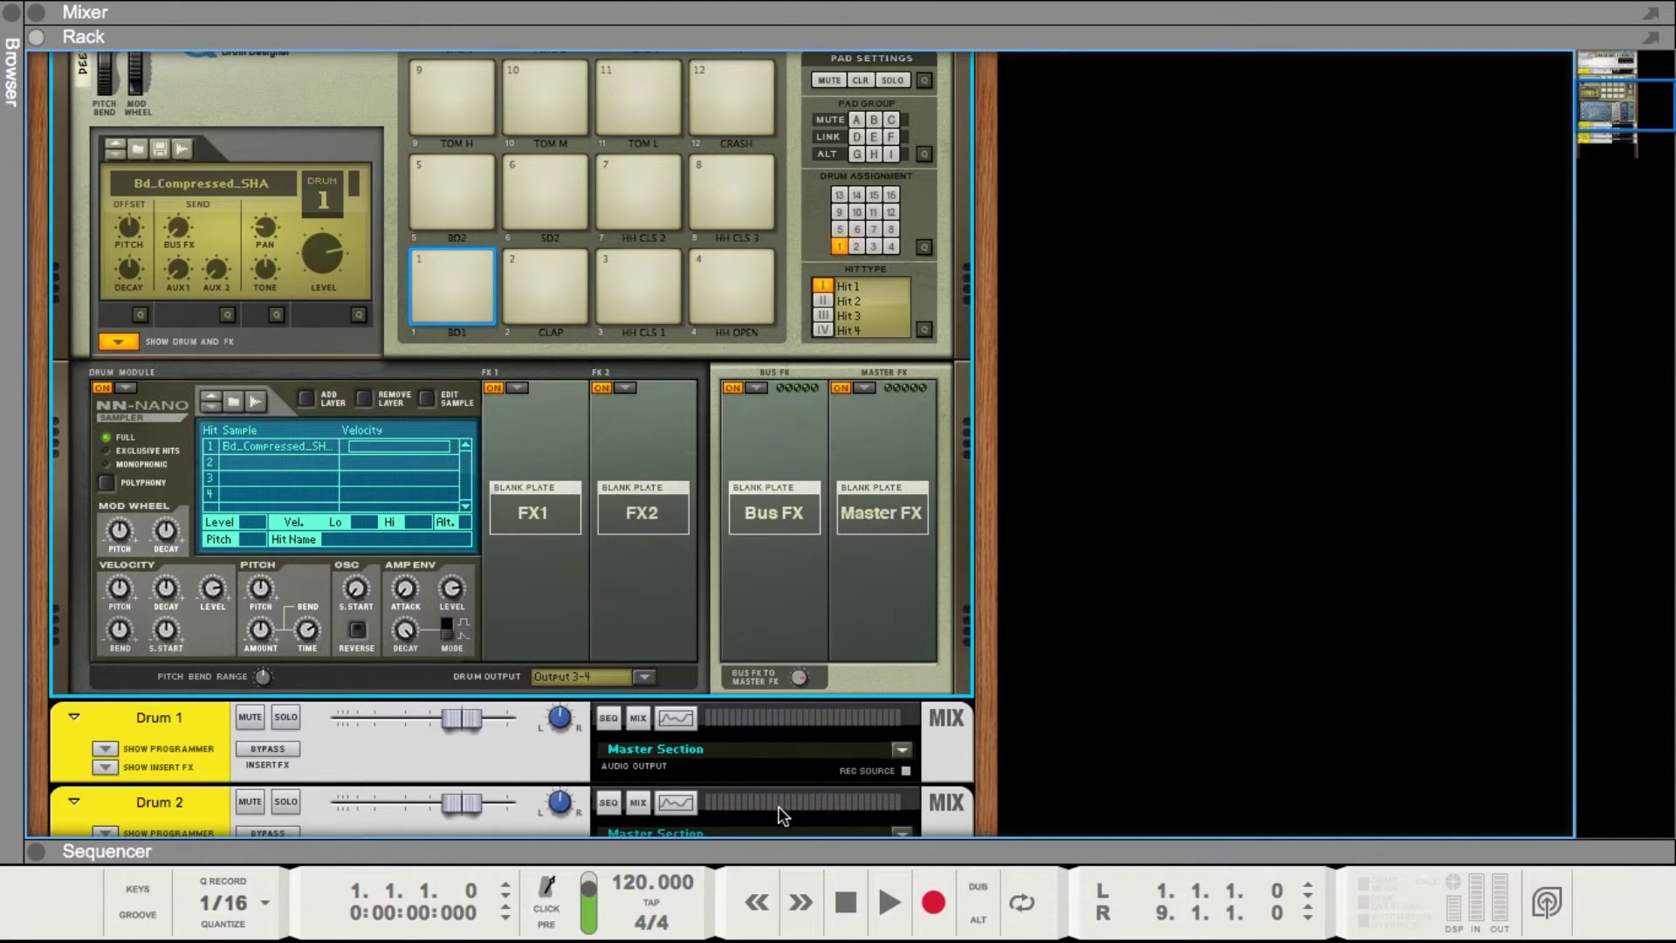
pyautogui.click(451, 260)
pyautogui.click(445, 265)
pyautogui.click(447, 256)
# - Pan Kong's drum 2 clap to the right and play pad 2 to test its routing
pyautogui.click(538, 253)
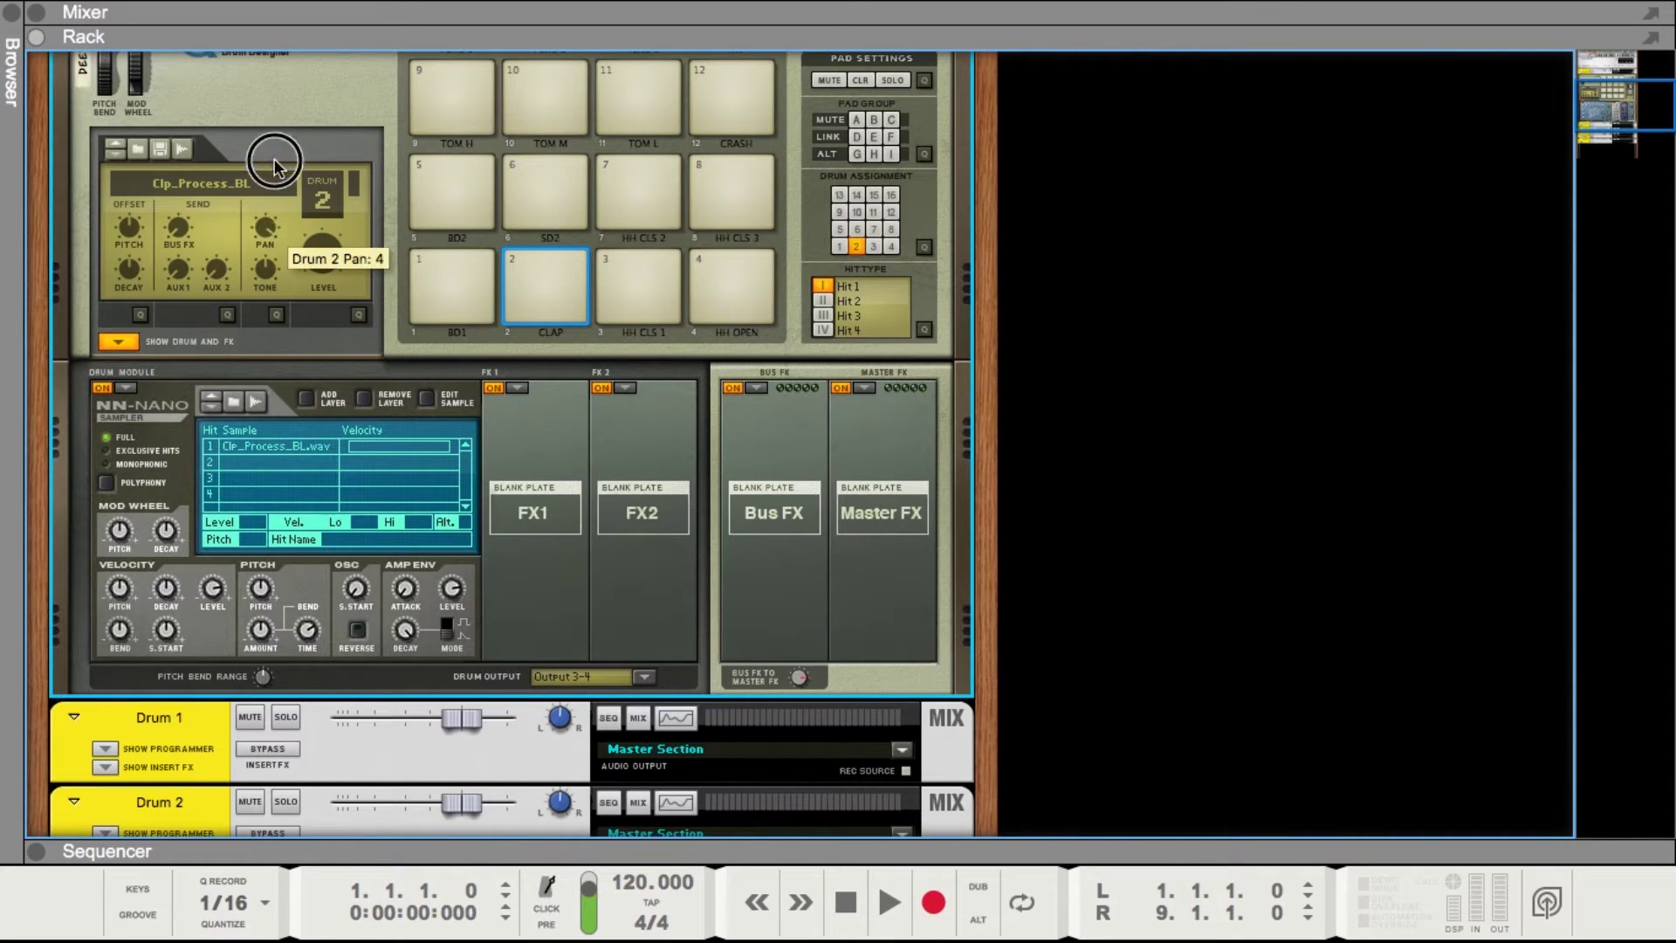
pyautogui.click(537, 253)
pyautogui.click(537, 253)
pyautogui.scroll(-3, 578, 438)
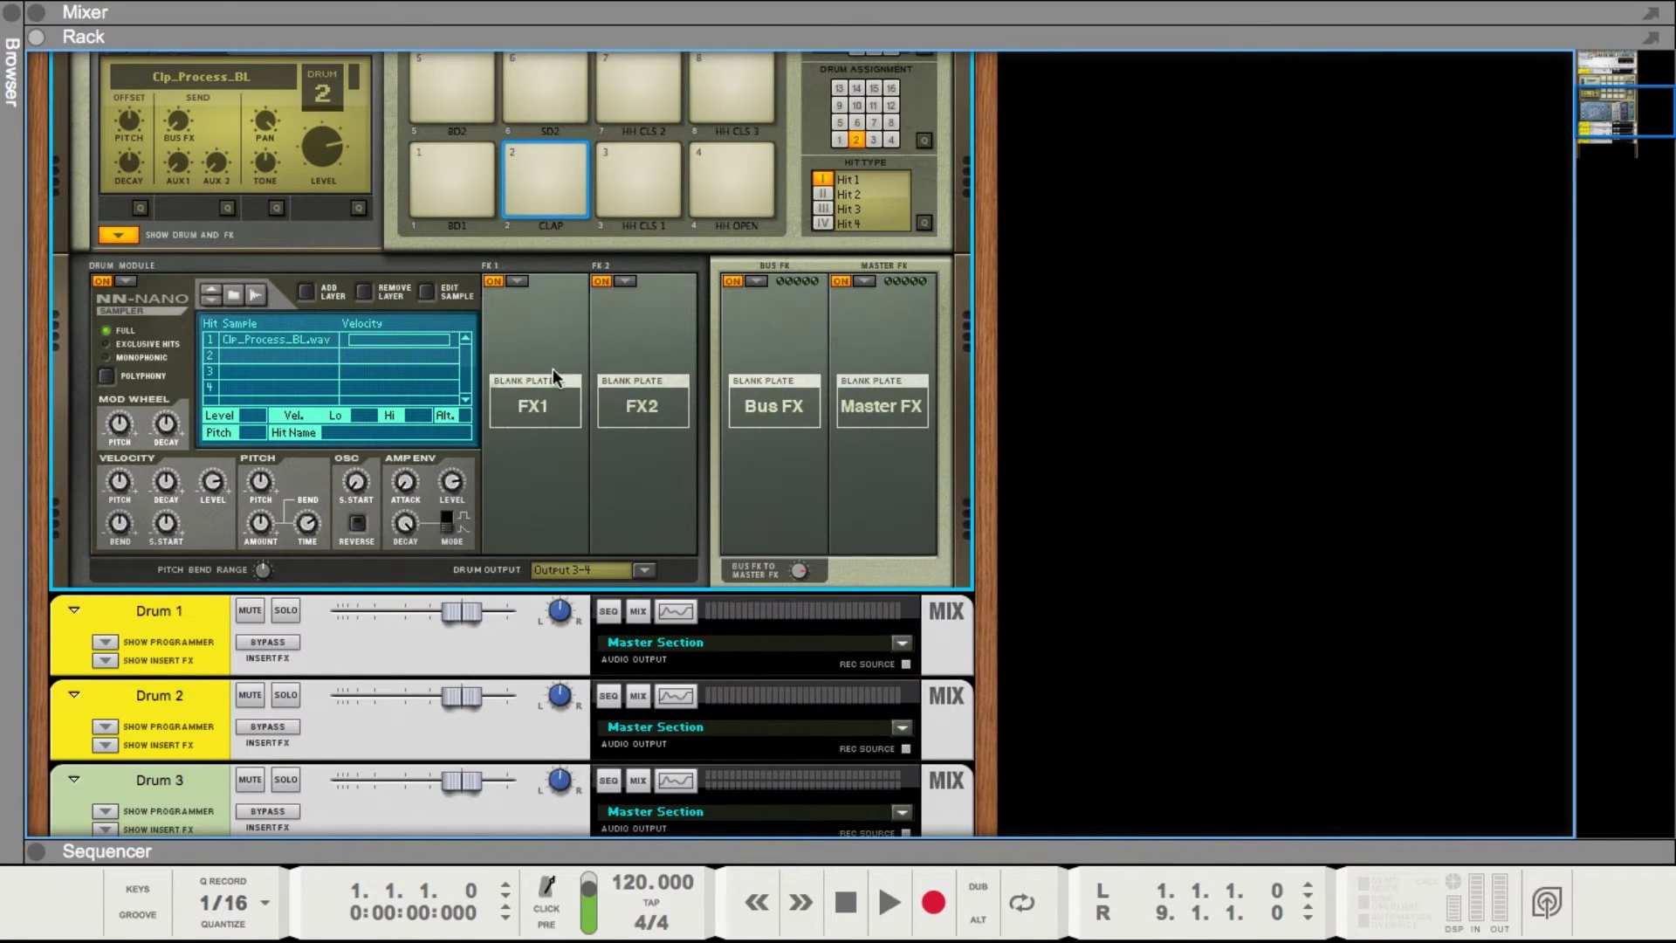
# - Play the panned pads 1 and 2 again and trace their signals to Audio Outs 3 and 4 on Kong's rear
pyautogui.click(439, 154)
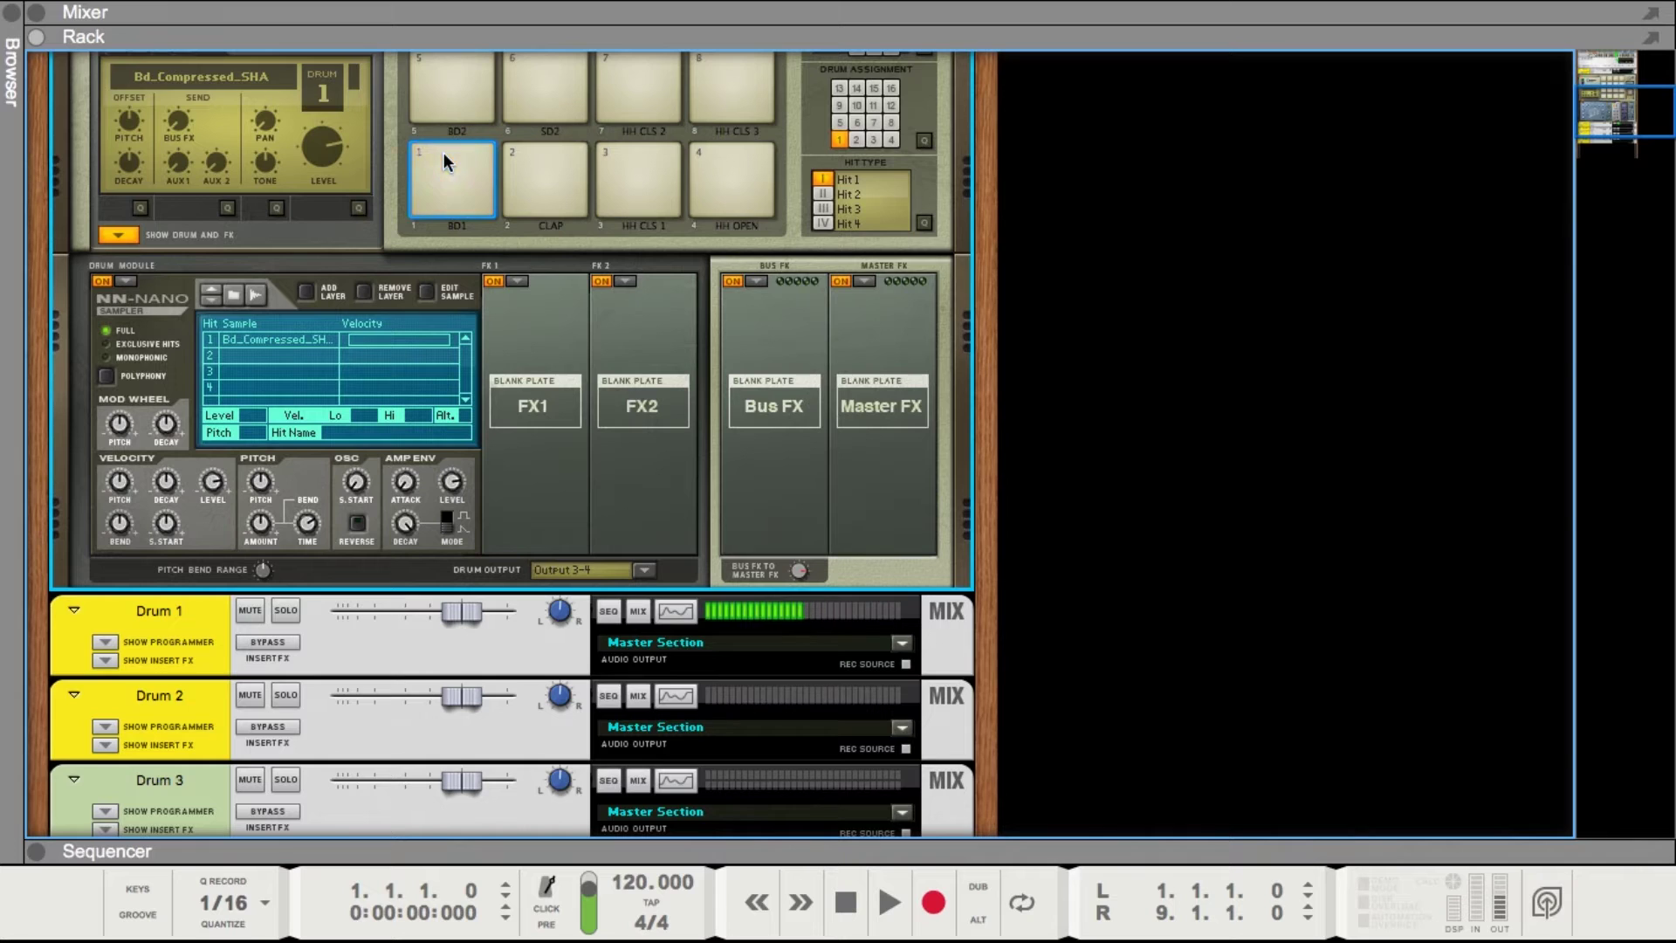
pyautogui.scroll(3, 466, 159)
pyautogui.click(446, 270)
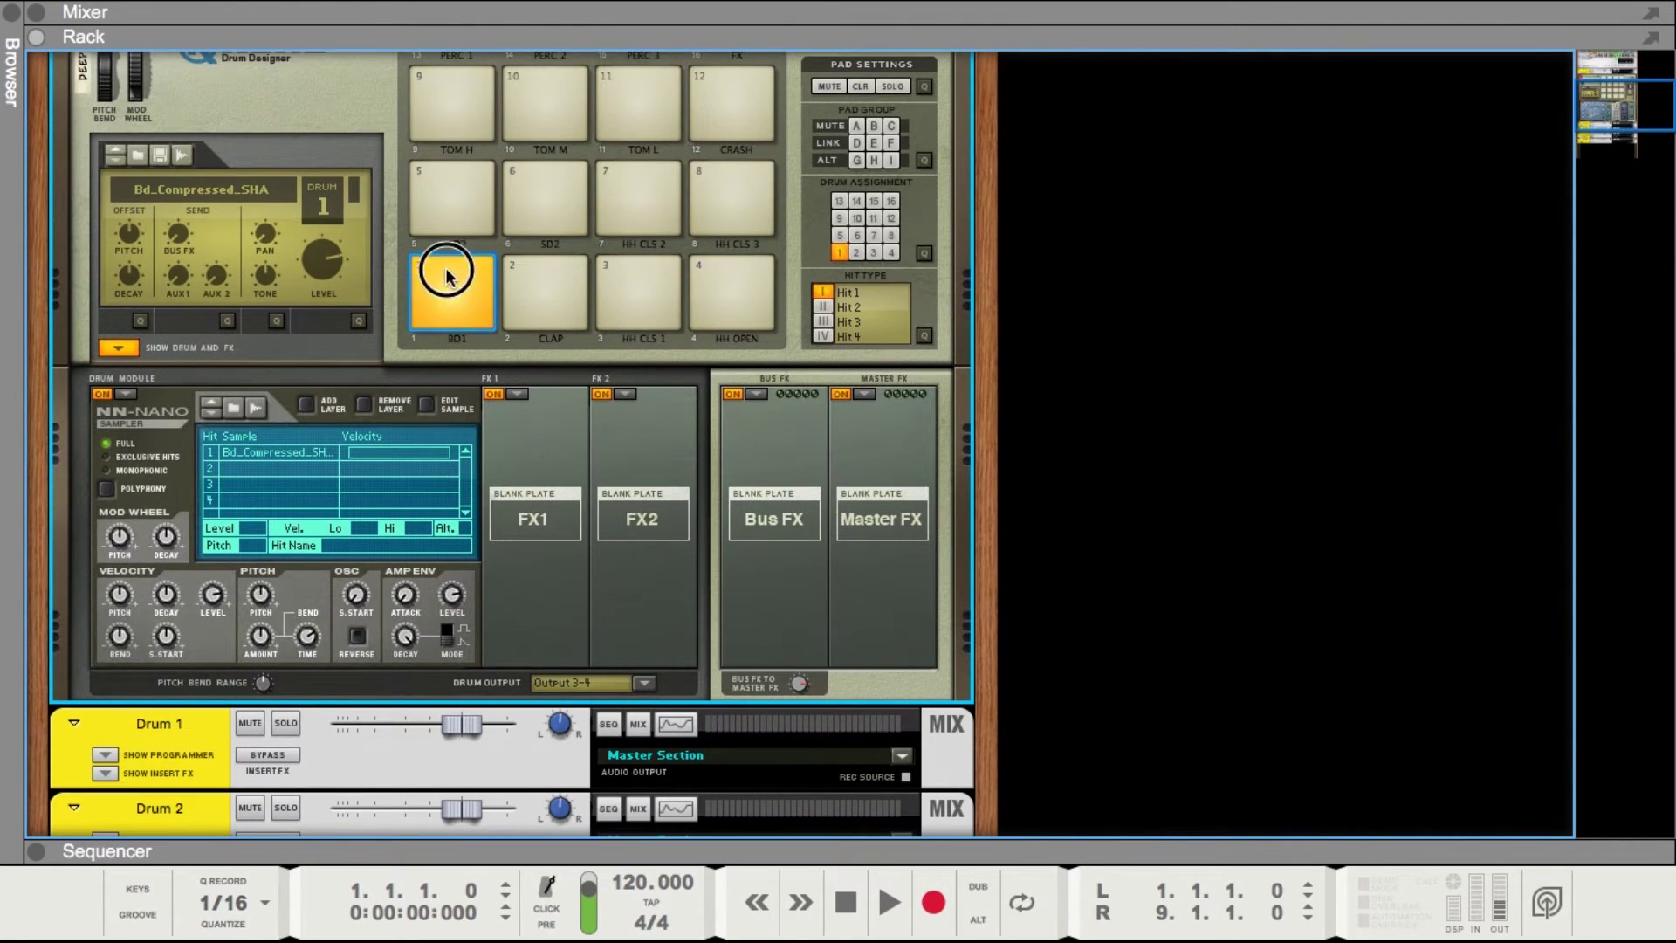
pyautogui.press('Tab')
pyautogui.scroll(3, 689, 216)
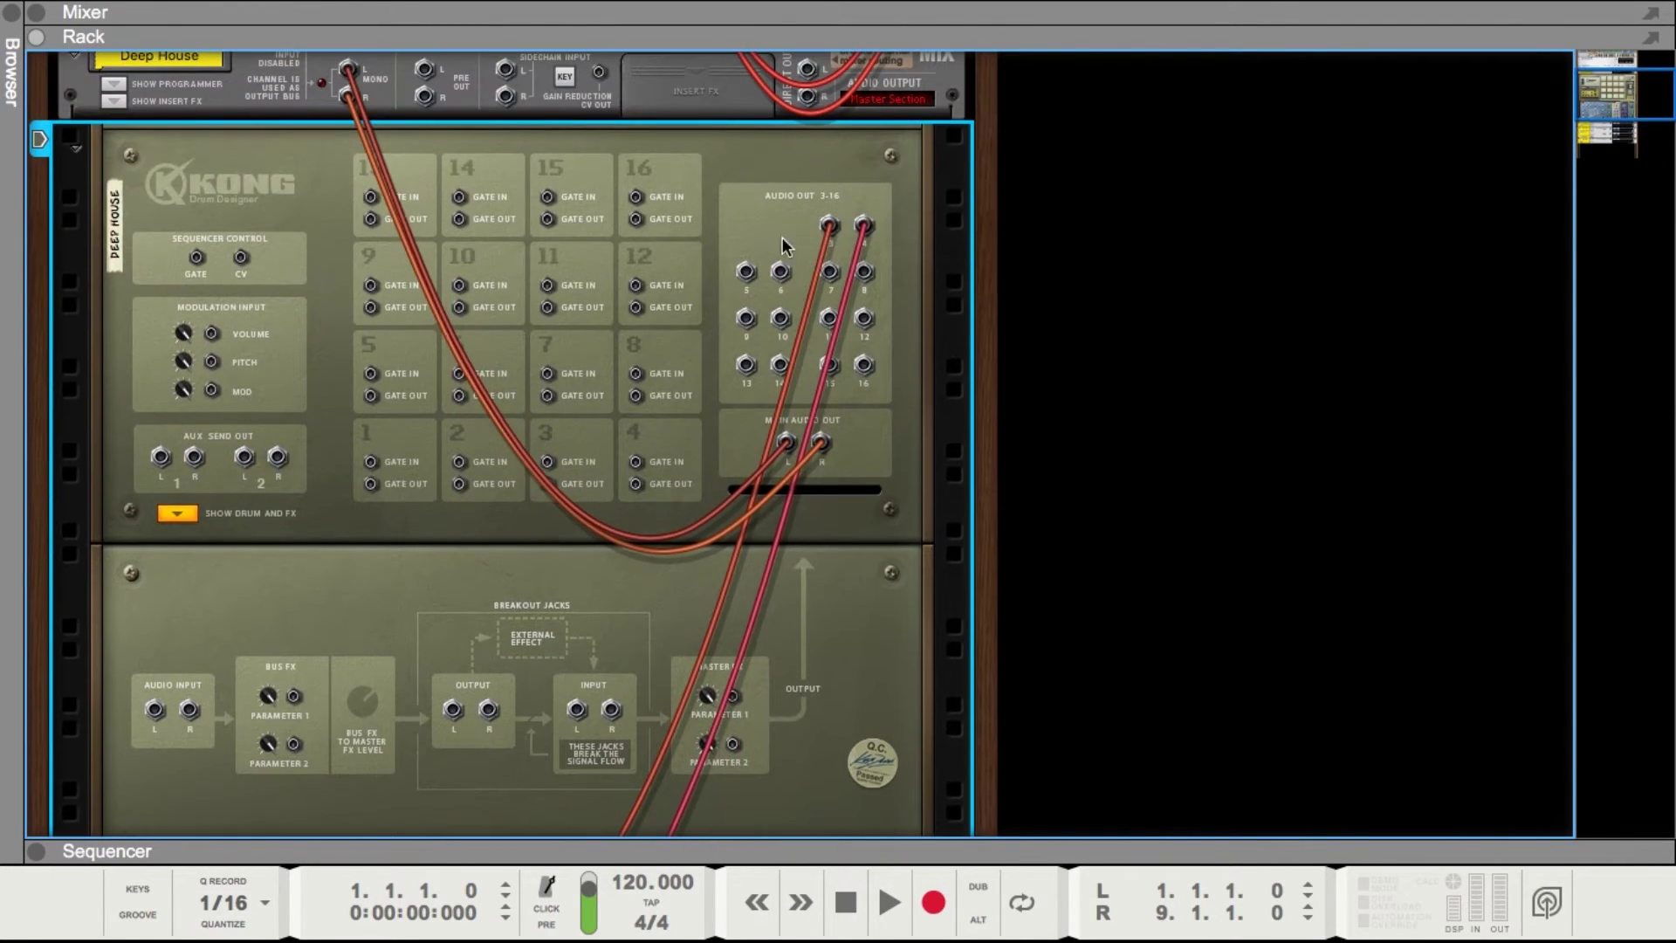
pyautogui.press('Tab')
pyautogui.scroll(-2, 799, 246)
pyautogui.click(552, 310)
pyautogui.press('Tab')
pyautogui.scroll(2, 776, 219)
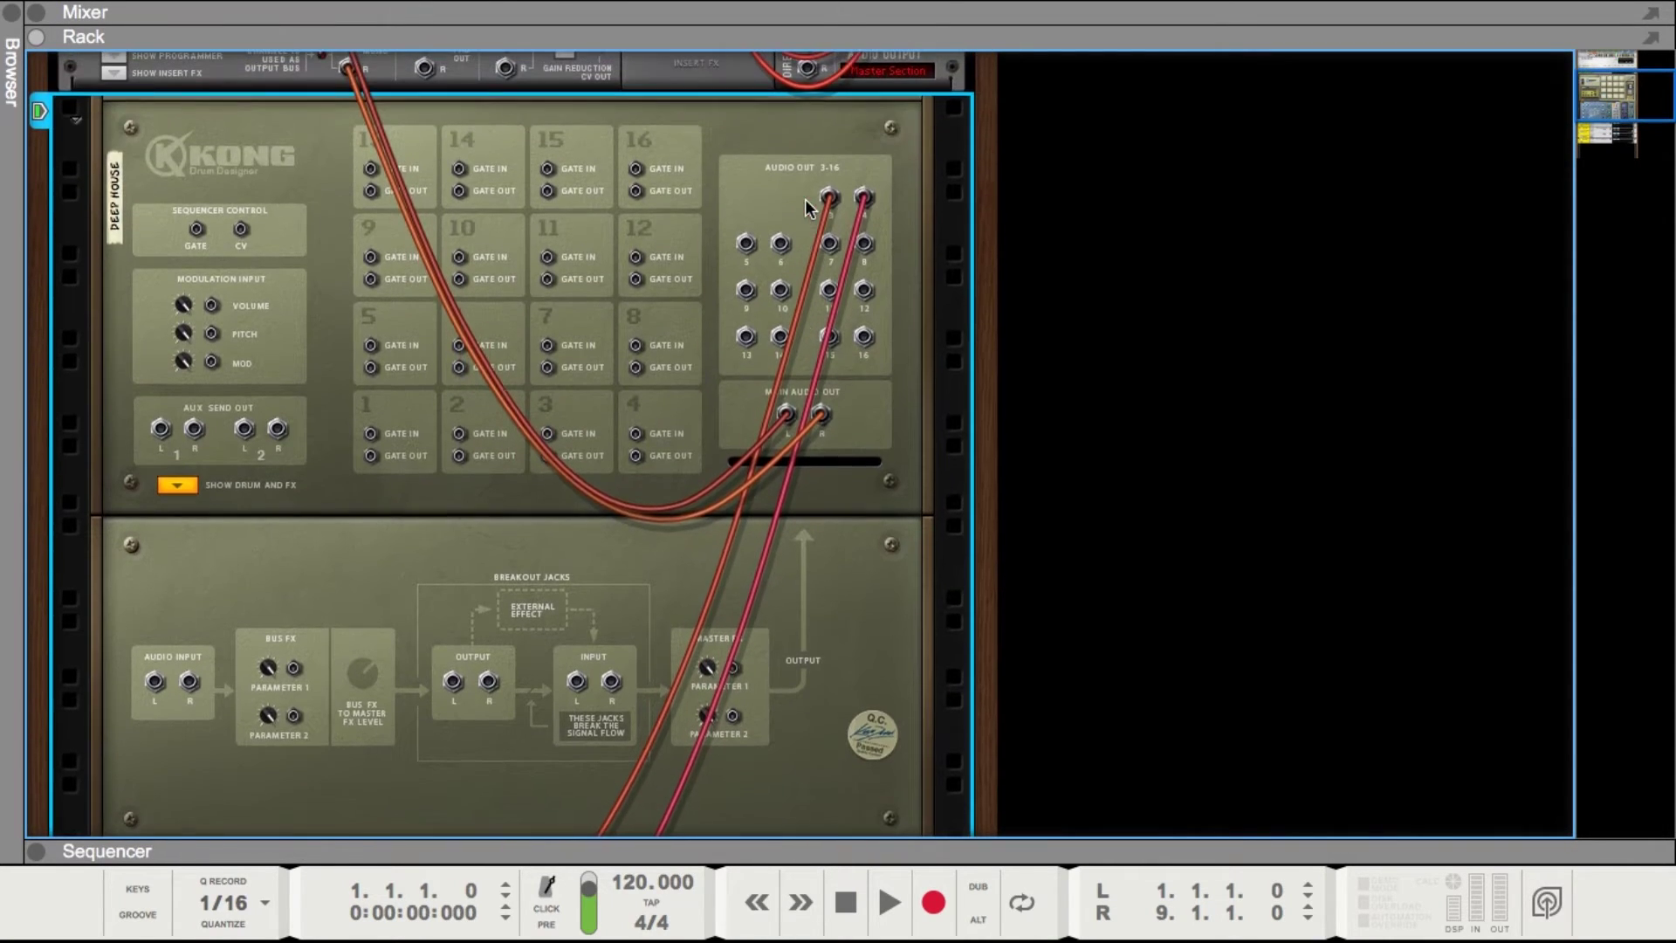
# - Examine how Kong's Audio Outs 3 and 4 and Main Audio Out are cabled, comparing the rack's front and rear
pyautogui.press('Tab')
pyautogui.scroll(-1, 756, 239)
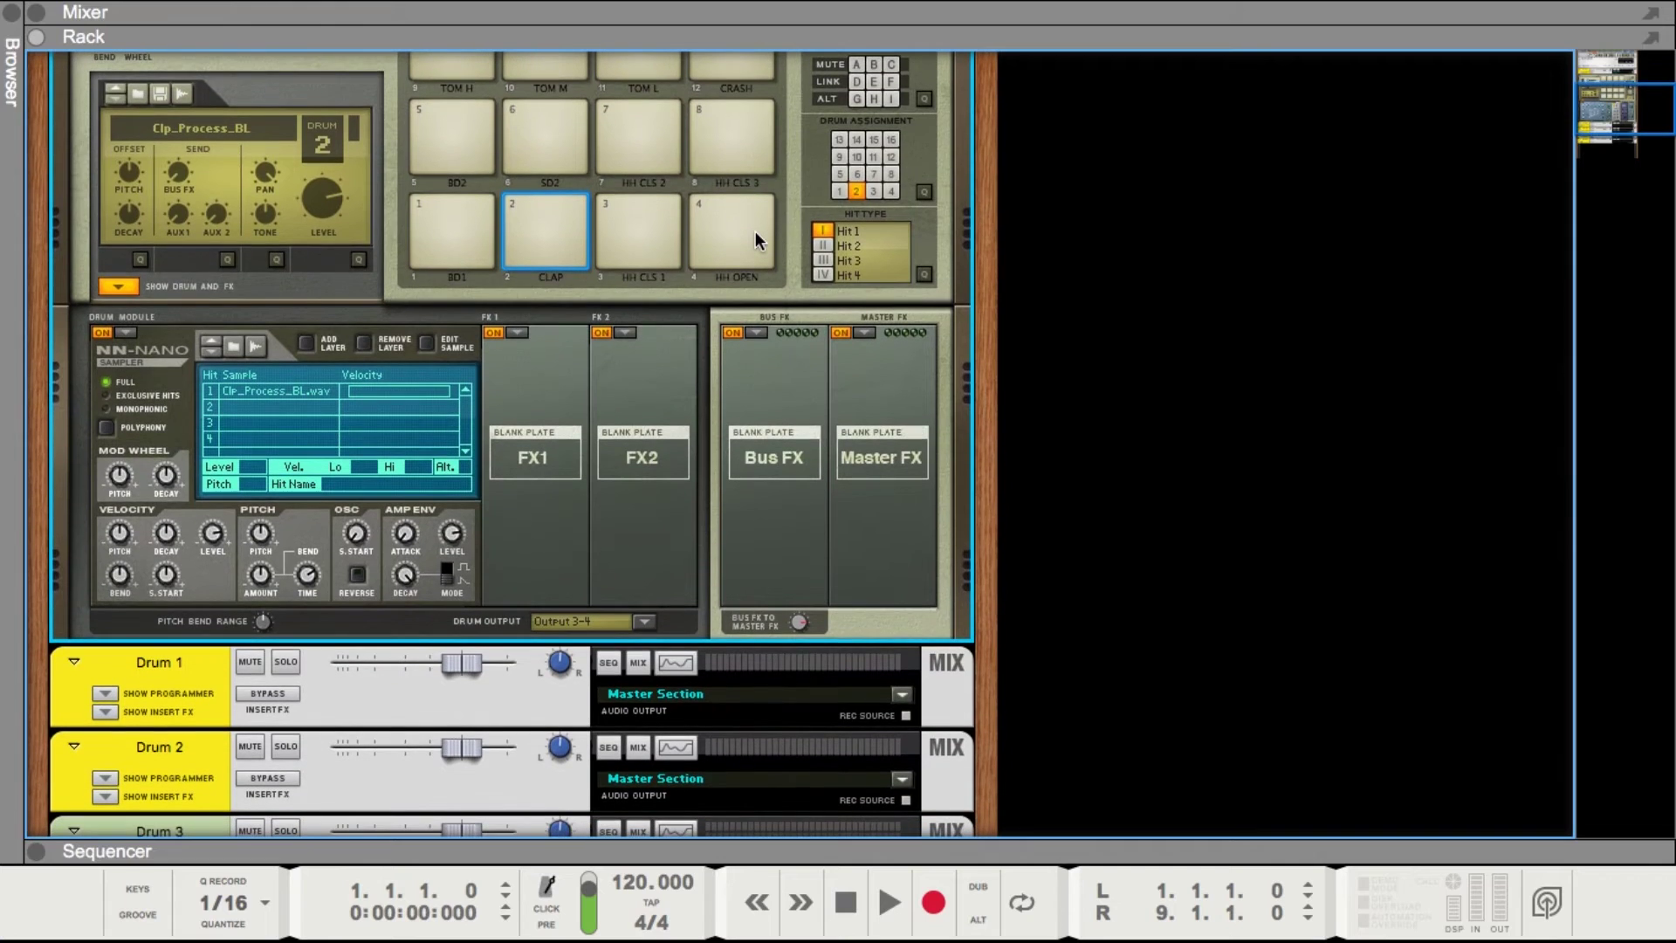
pyautogui.press('Tab')
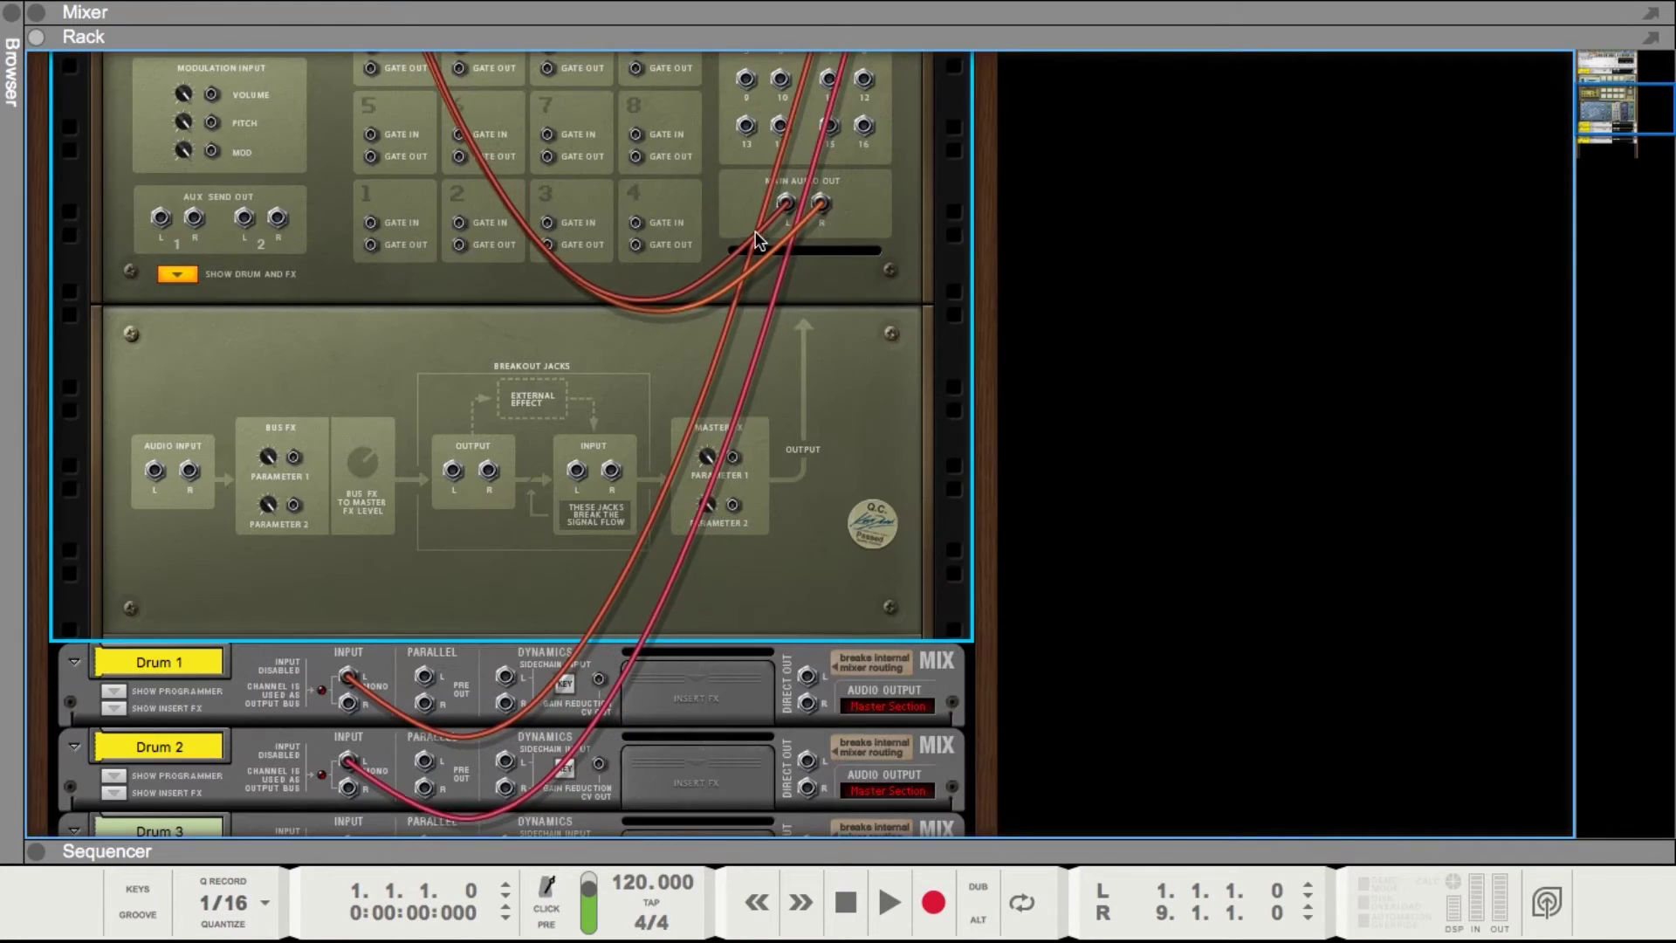
pyautogui.scroll(2, 798, 224)
pyautogui.scroll(1, 797, 224)
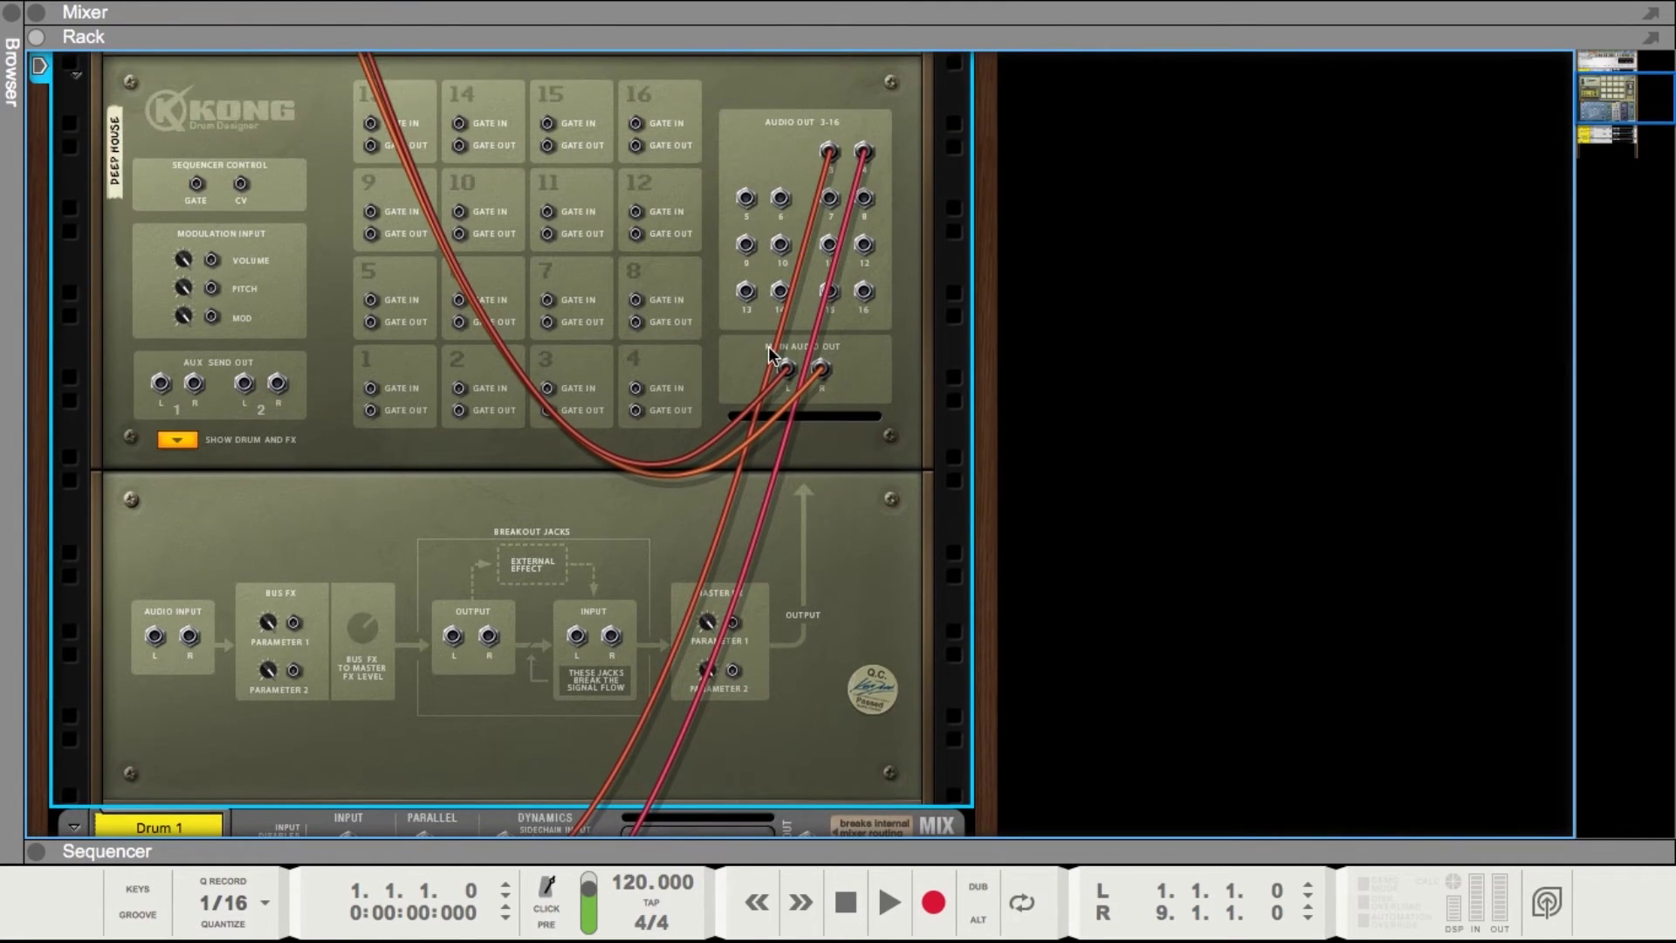
pyautogui.scroll(3, 786, 371)
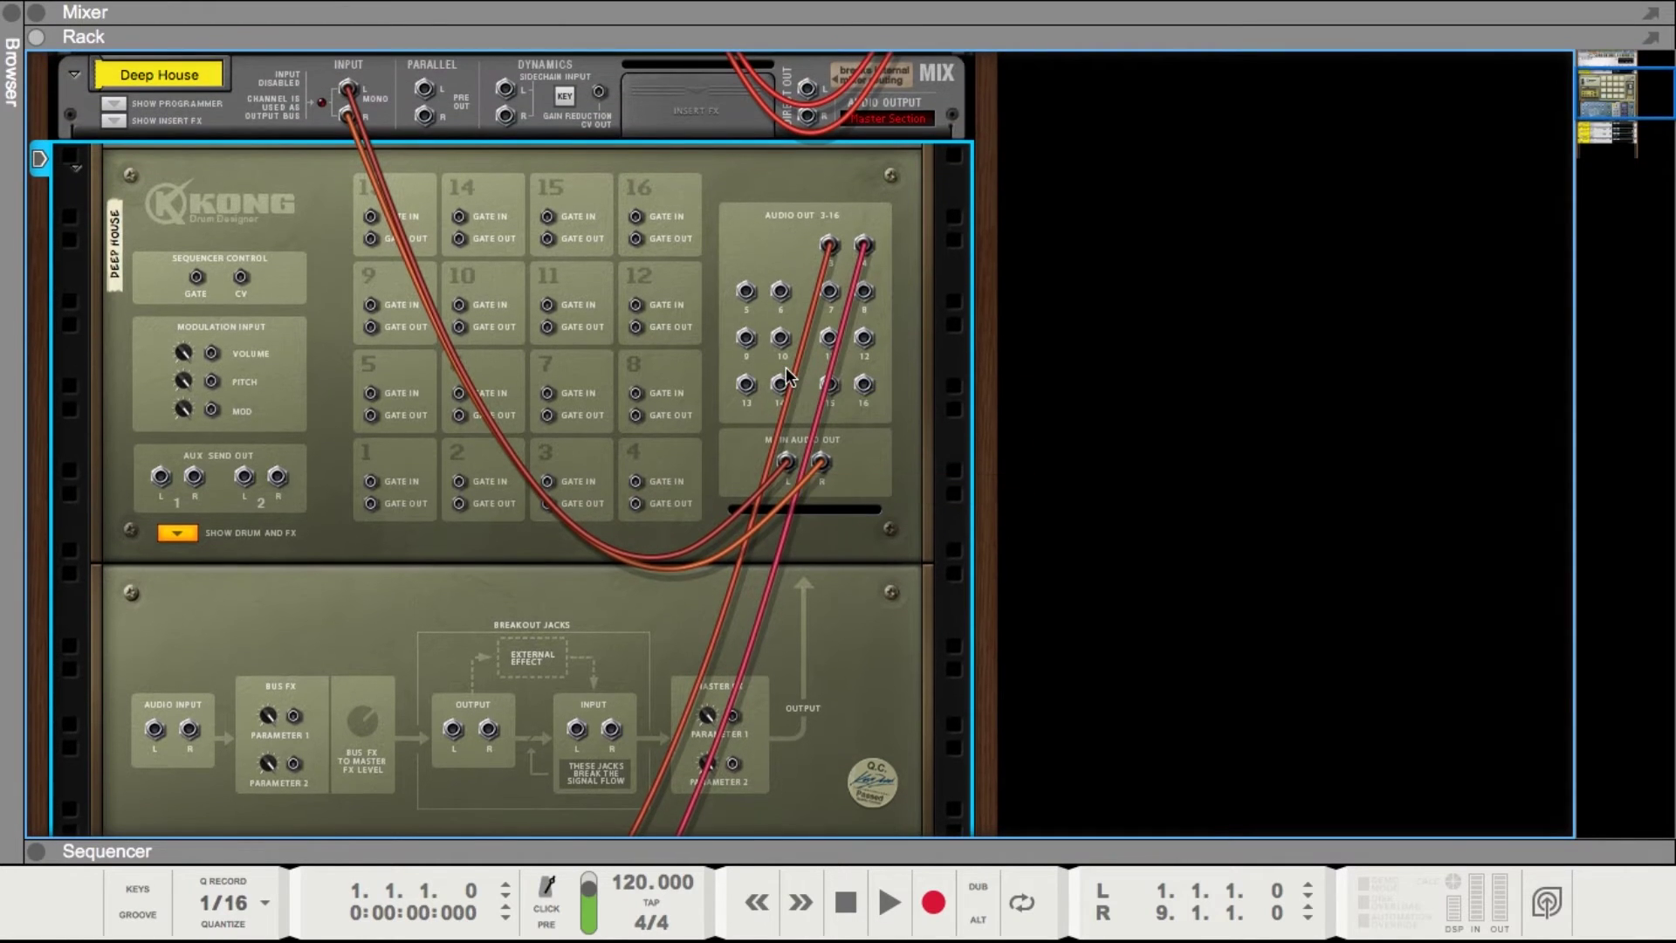
pyautogui.scroll(3, 787, 375)
pyautogui.scroll(-7, 787, 376)
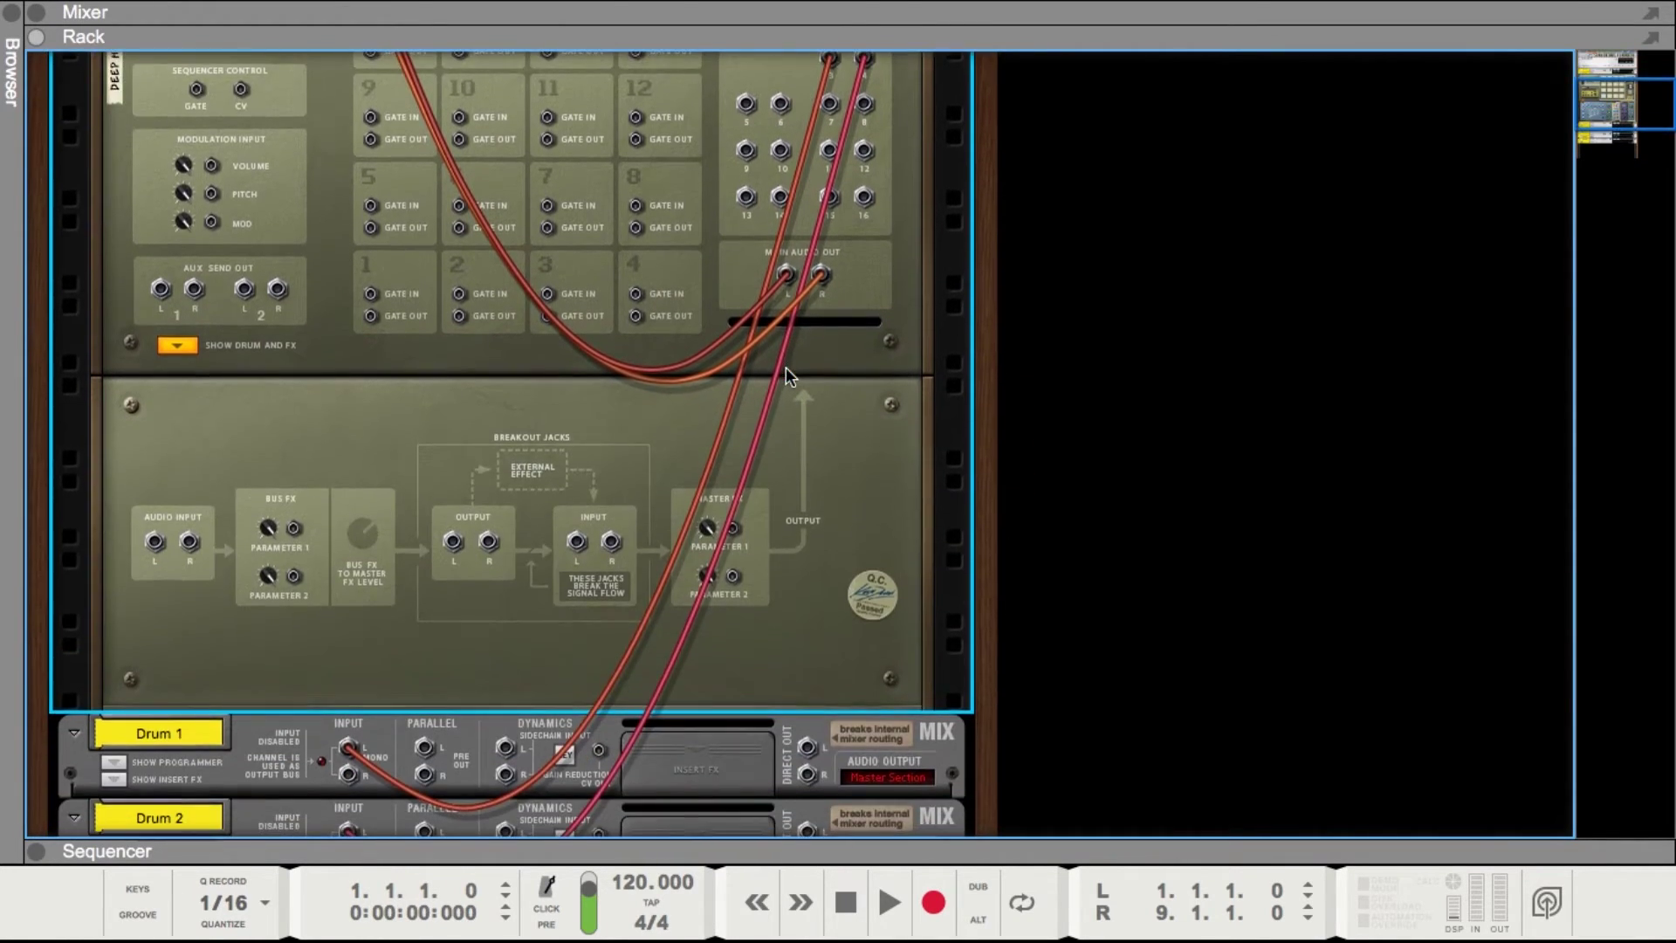
# - Disconnect all of Kong's audio cables from the Drum 1, Drum 2 and Deep House mix channels
pyautogui.moveTo(348, 648); pyautogui.dragTo(347, 677)
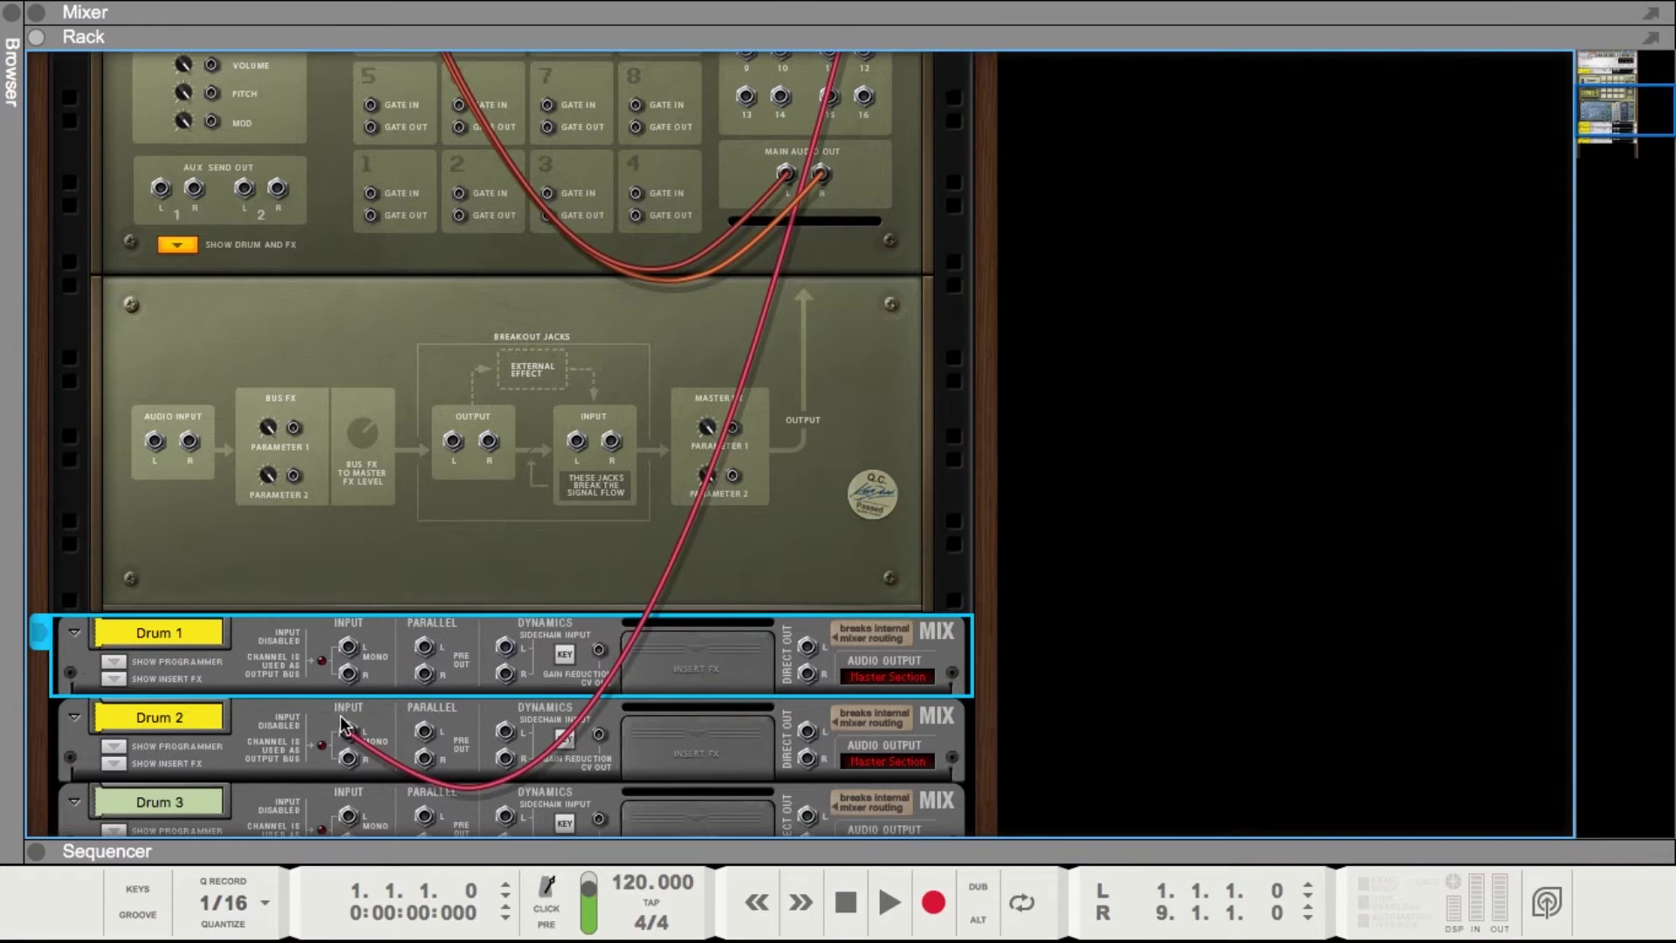
pyautogui.click(346, 733)
pyautogui.moveTo(346, 733); pyautogui.dragTo(488, 611)
pyautogui.scroll(5, 619, 400)
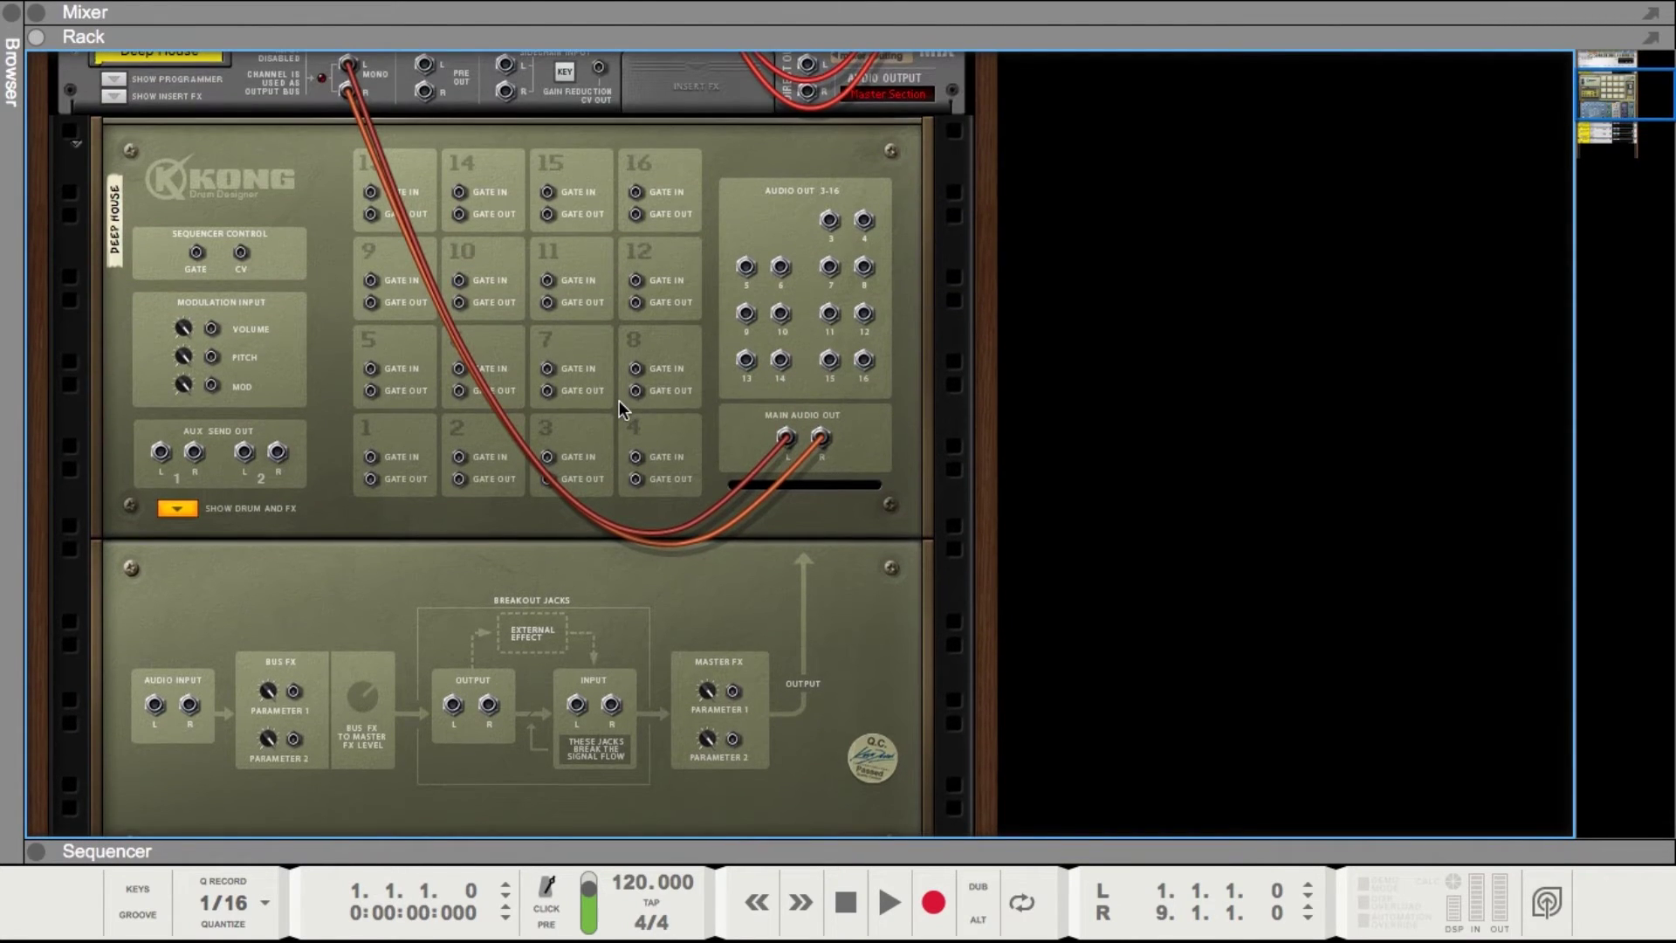
pyautogui.scroll(3, 772, 417)
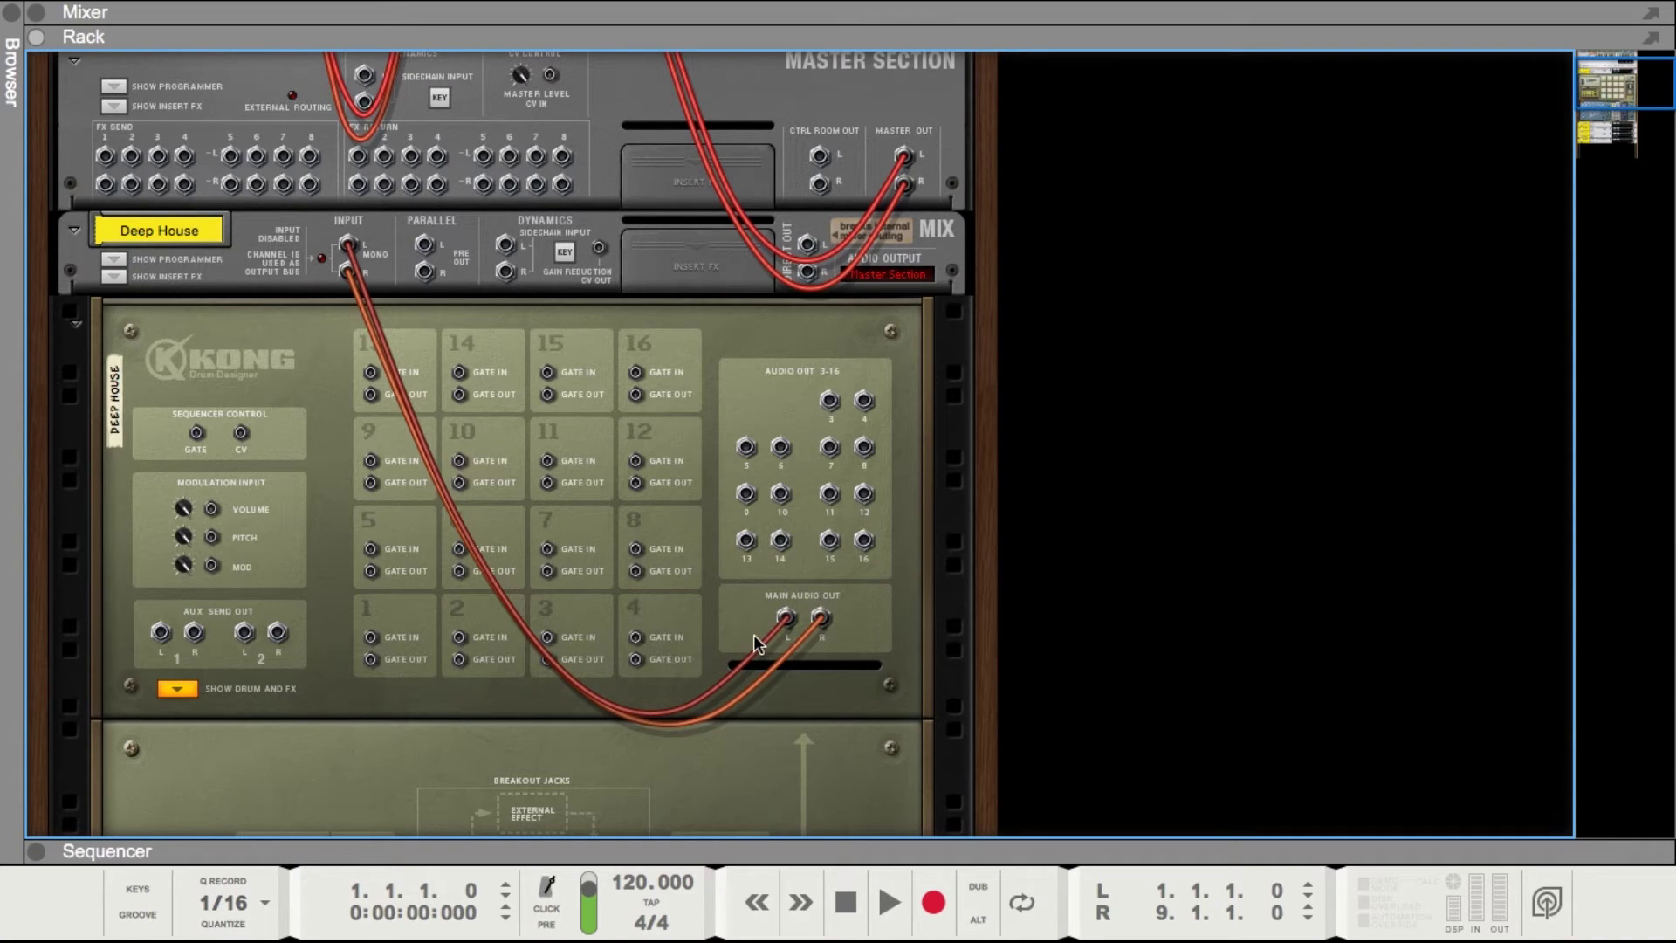
pyautogui.moveTo(787, 618); pyautogui.dragTo(749, 577)
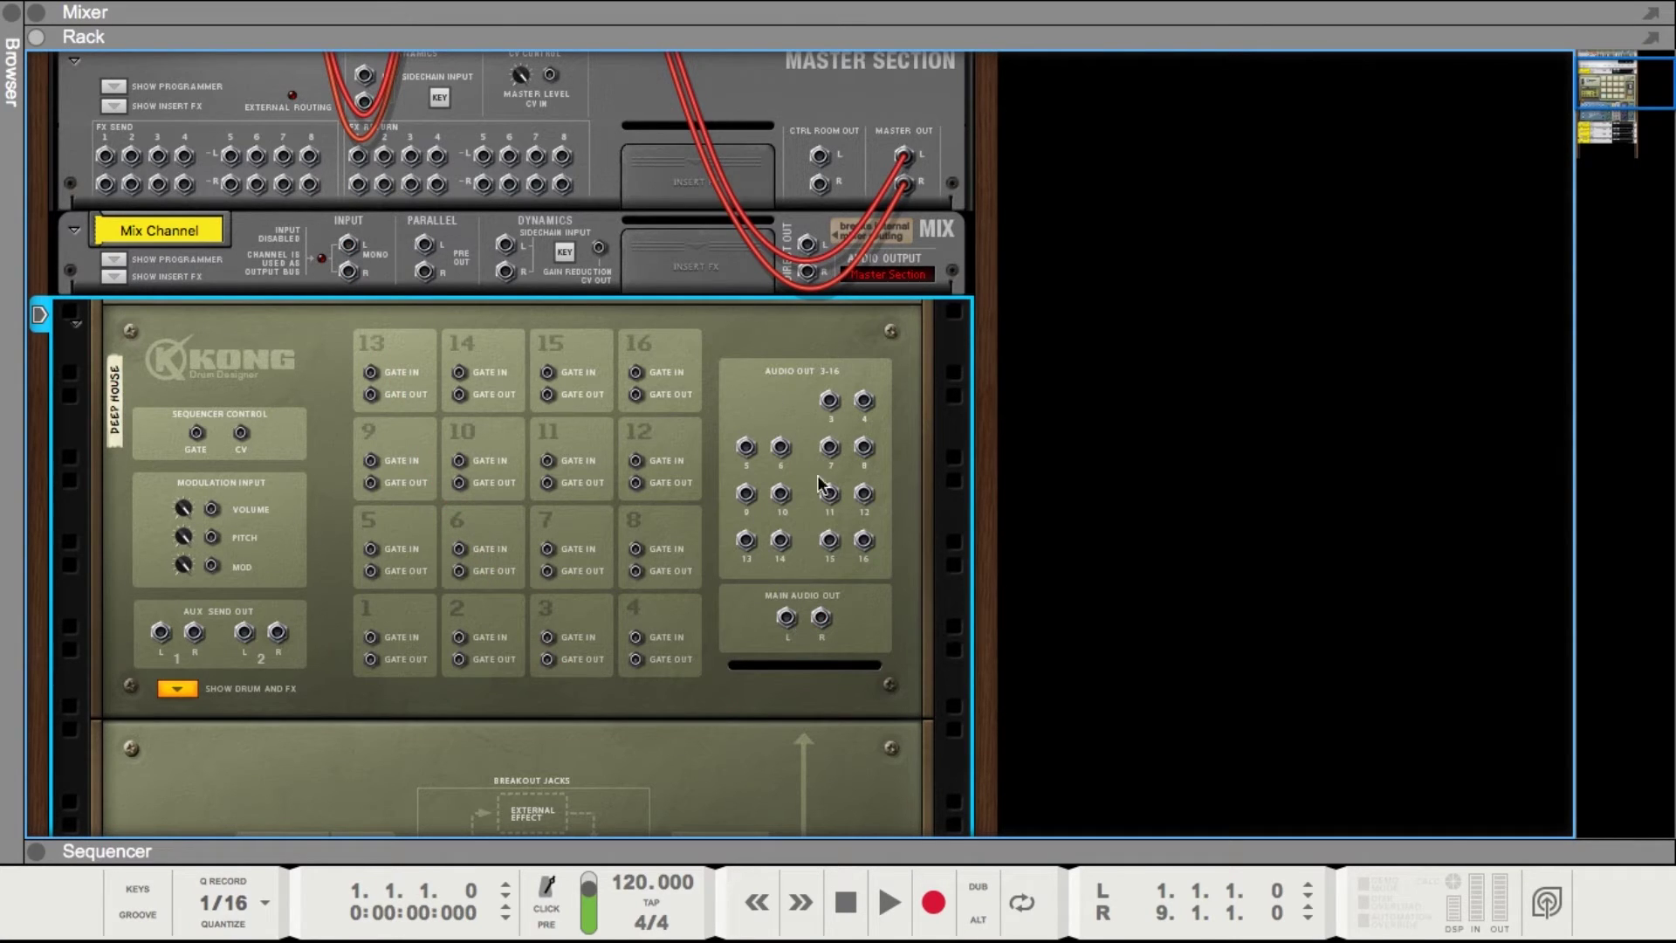
# - Connect Kong's Main Audio Out L to the Drum 1 channel's left input and Main Audio Out R to Drum 2's left input
pyautogui.scroll(-3, 836, 663)
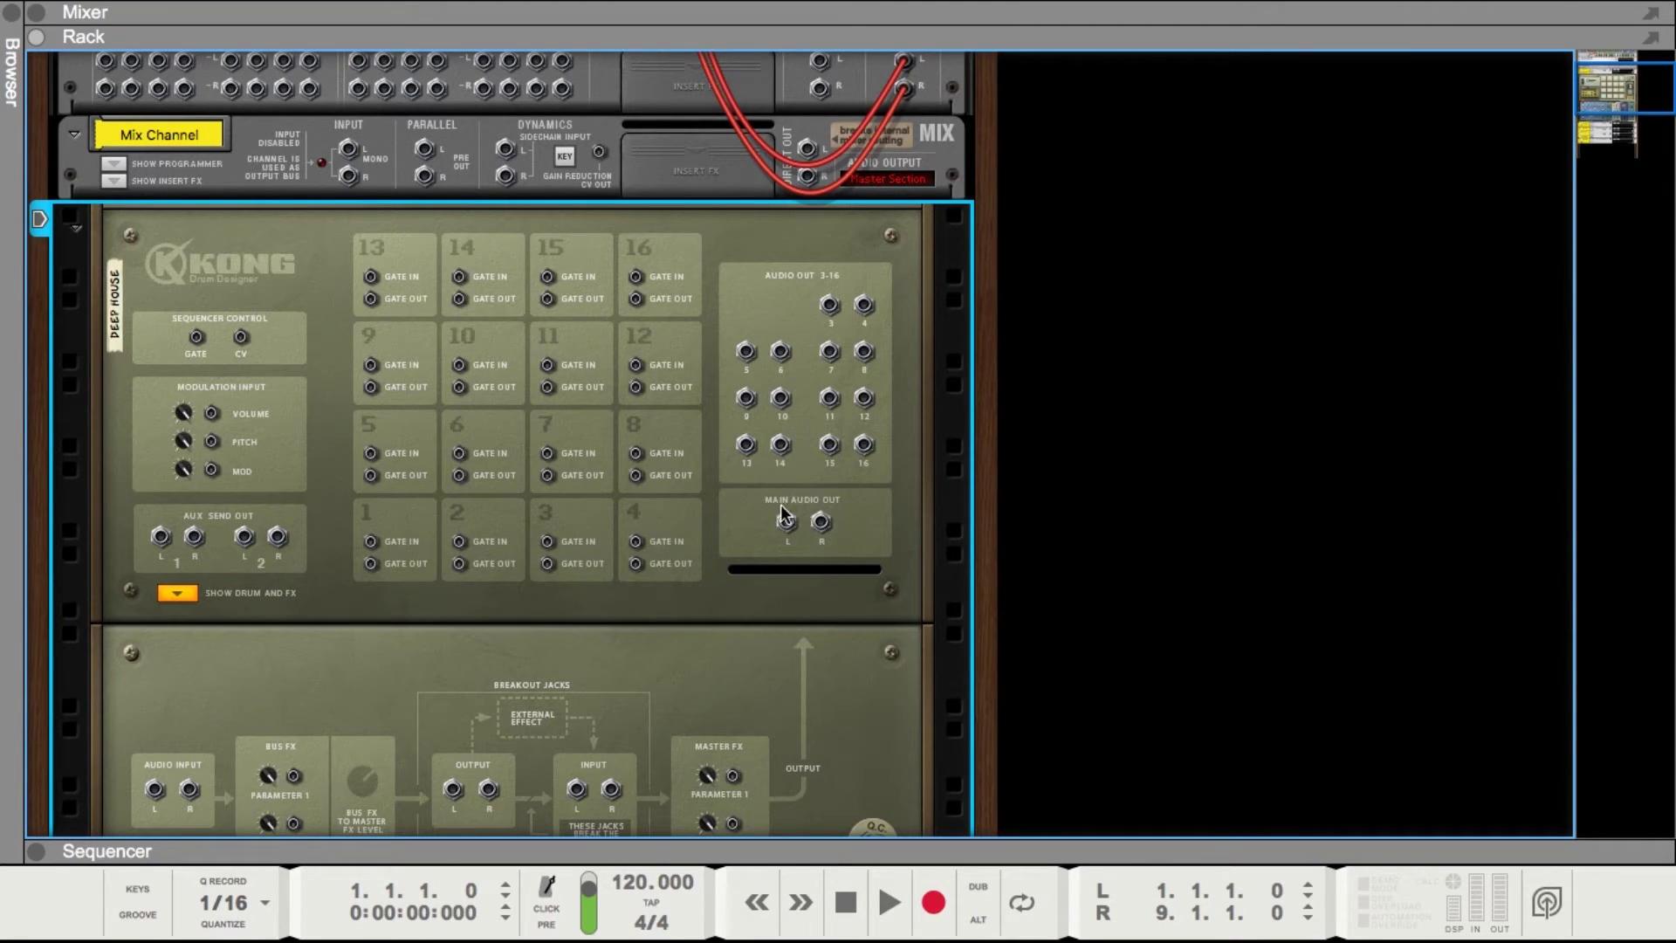
pyautogui.moveTo(786, 521); pyautogui.dragTo(348, 516)
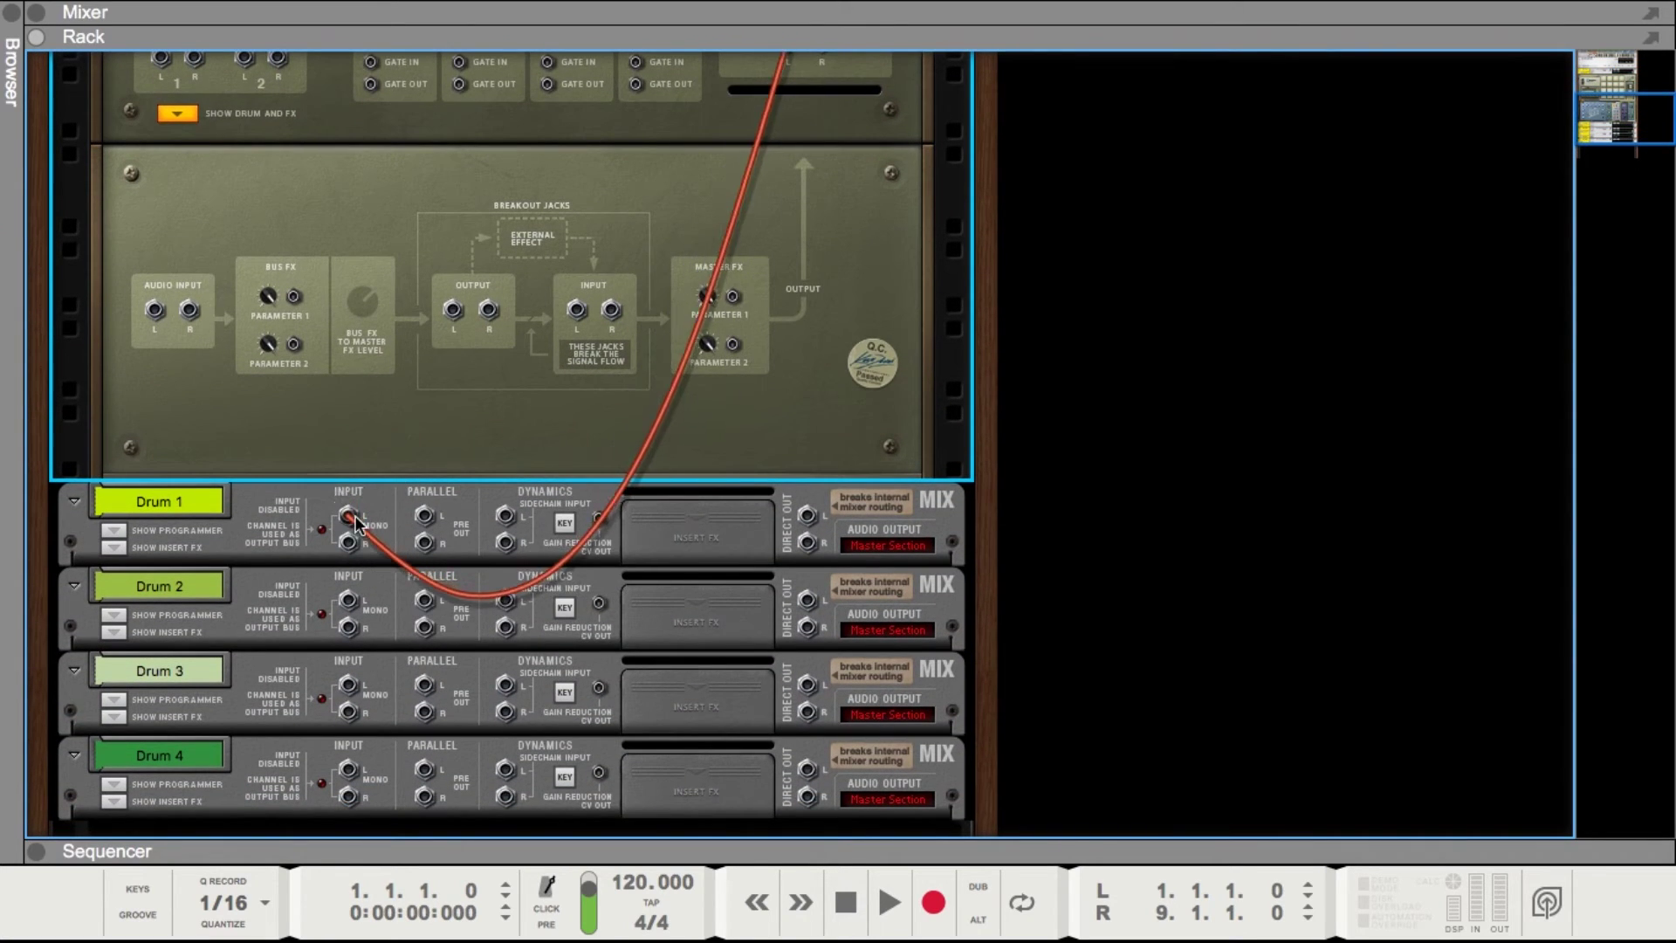
pyautogui.moveTo(348, 600); pyautogui.dragTo(820, 310)
# - Set the drum output of Kong's drums 1 and 2 to Main Output L/R and play their pads to test the routing
pyautogui.press('Tab')
pyautogui.click(458, 336)
pyautogui.click(644, 728)
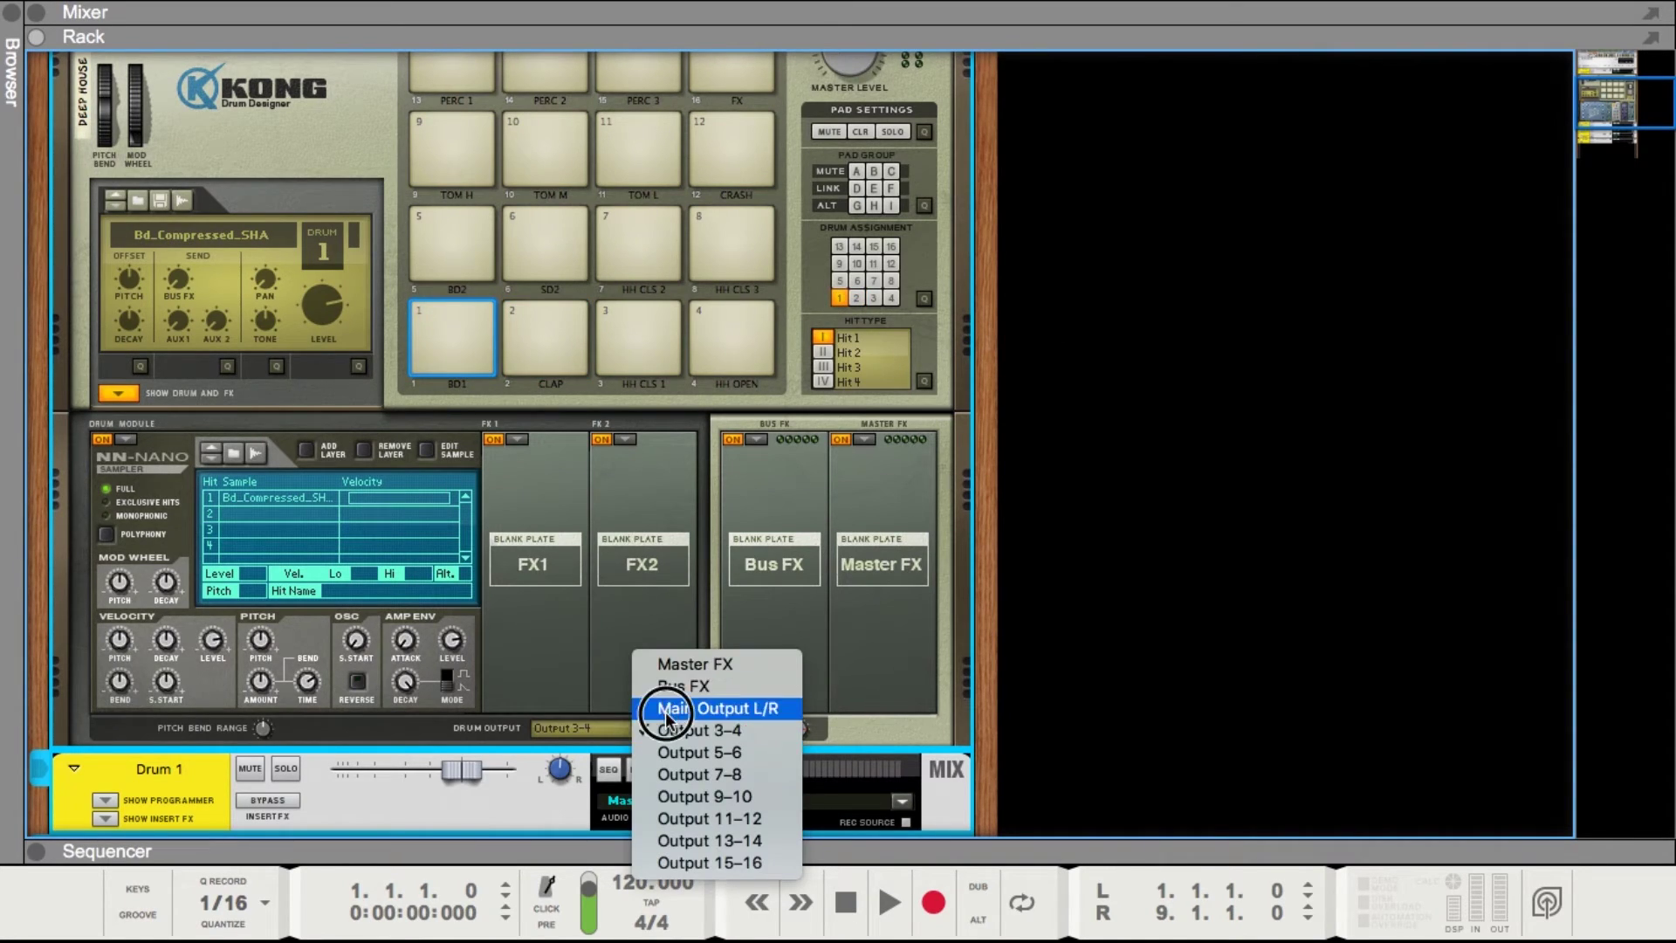
pyautogui.click(667, 714)
pyautogui.click(553, 337)
pyautogui.click(644, 731)
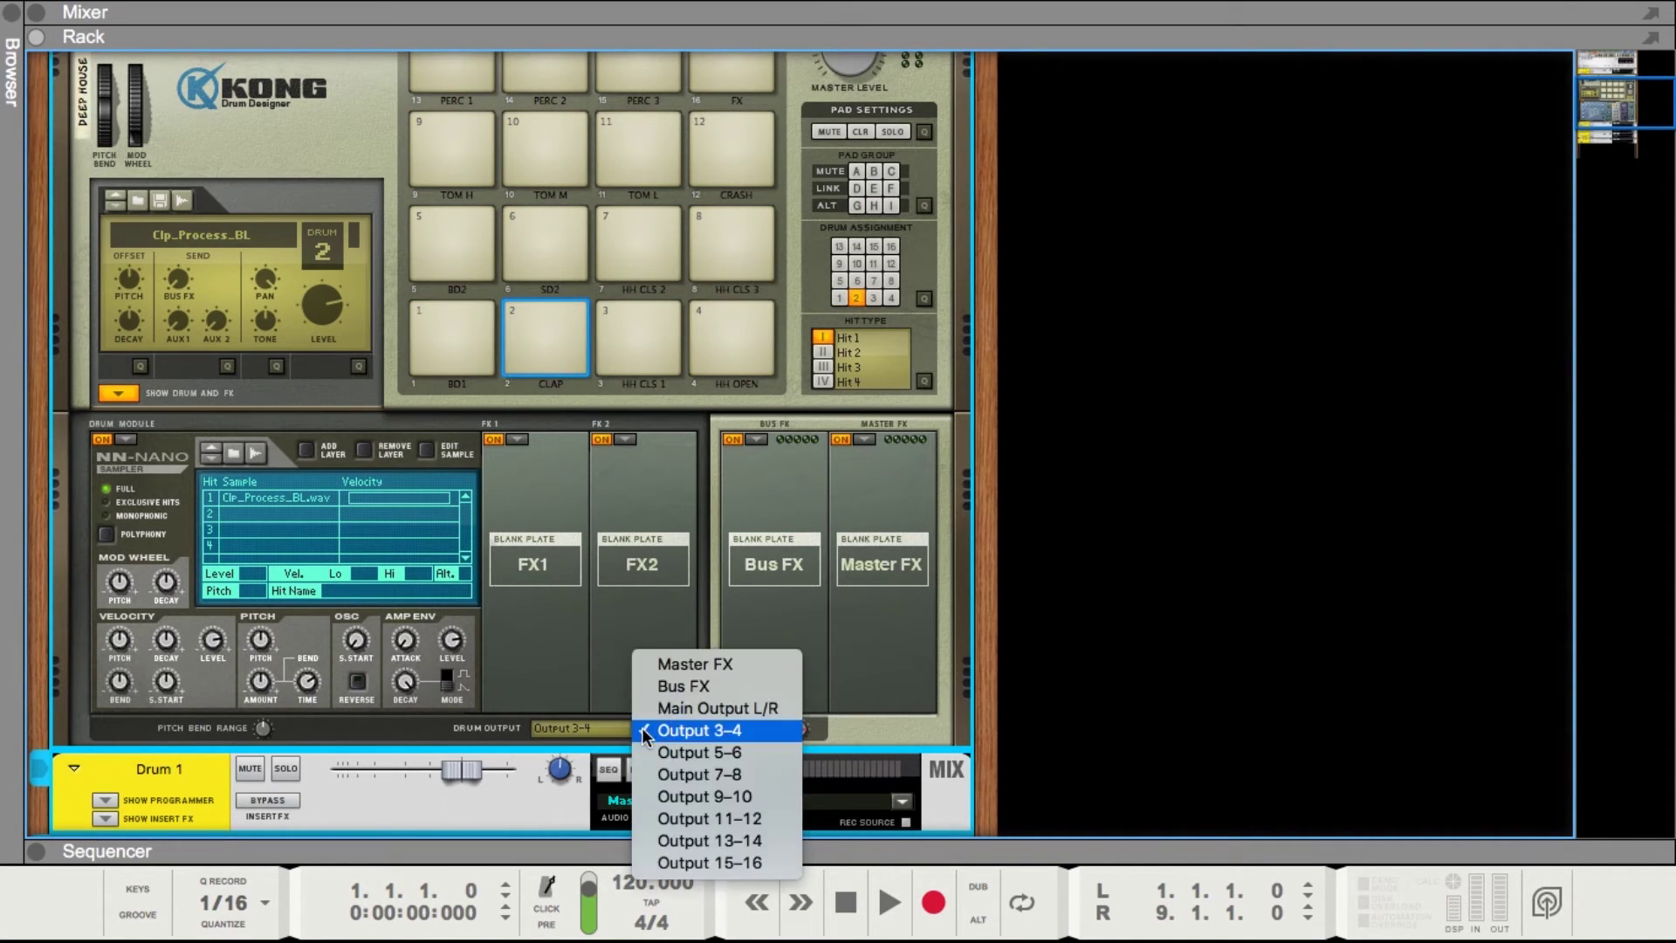
pyautogui.click(674, 708)
pyautogui.click(424, 337)
pyautogui.click(541, 321)
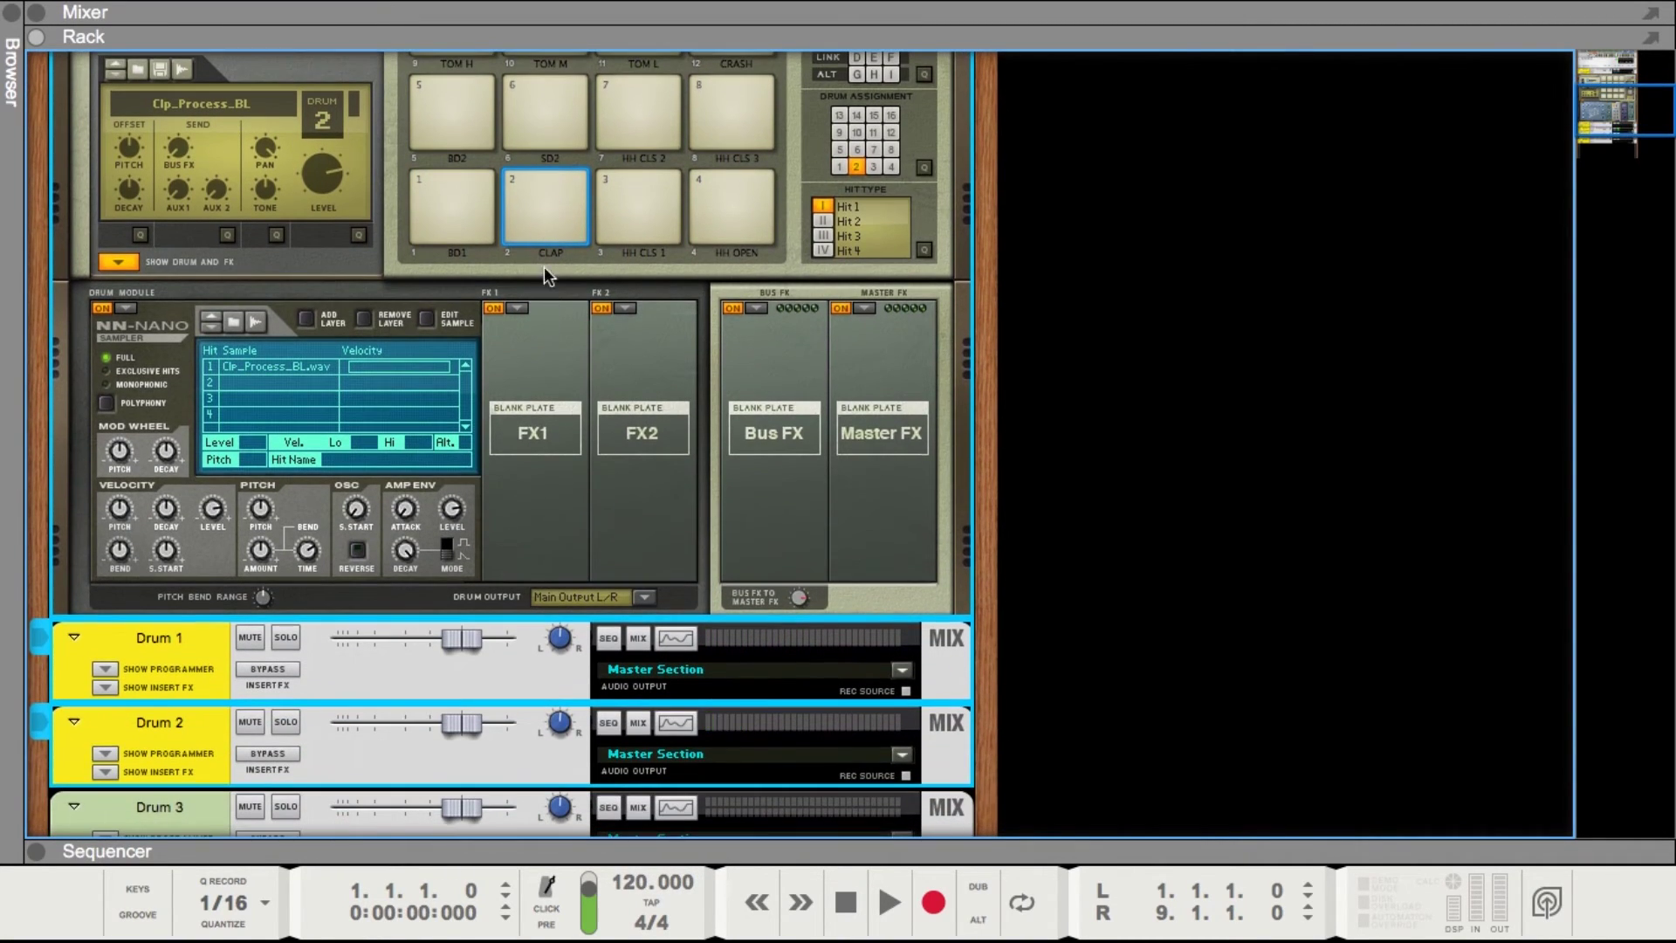
pyautogui.click(555, 179)
# - Connect Kong's Audio Out 3 to the Drum 3 channel's left input and Audio Out 4 to Drum 4's left input
pyautogui.press('Tab')
pyautogui.scroll(3, 756, 327)
pyautogui.moveTo(839, 98); pyautogui.dragTo(351, 518)
pyautogui.scroll(-5, 621, 311)
pyautogui.moveTo(348, 604); pyautogui.dragTo(863, 497)
pyautogui.scroll(5, 699, 404)
pyautogui.scroll(-5, 592, 416)
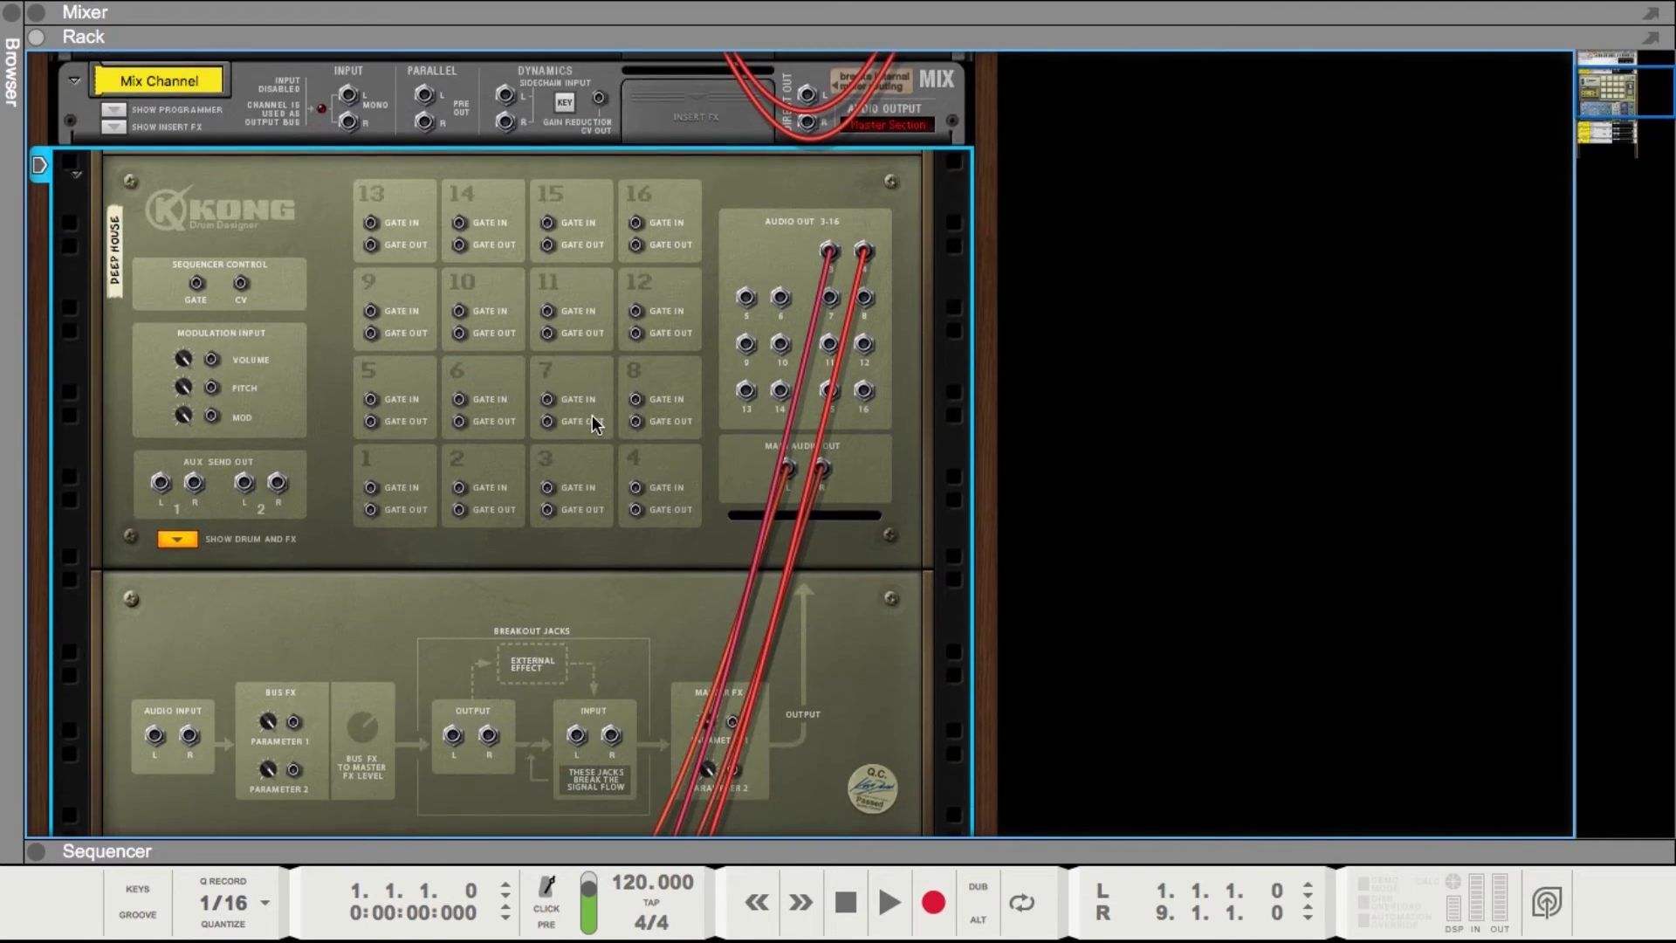
# - Set the drum output of Kong's drums 3 and 4 to Output 3-4
pyautogui.press('Tab')
pyautogui.click(625, 485)
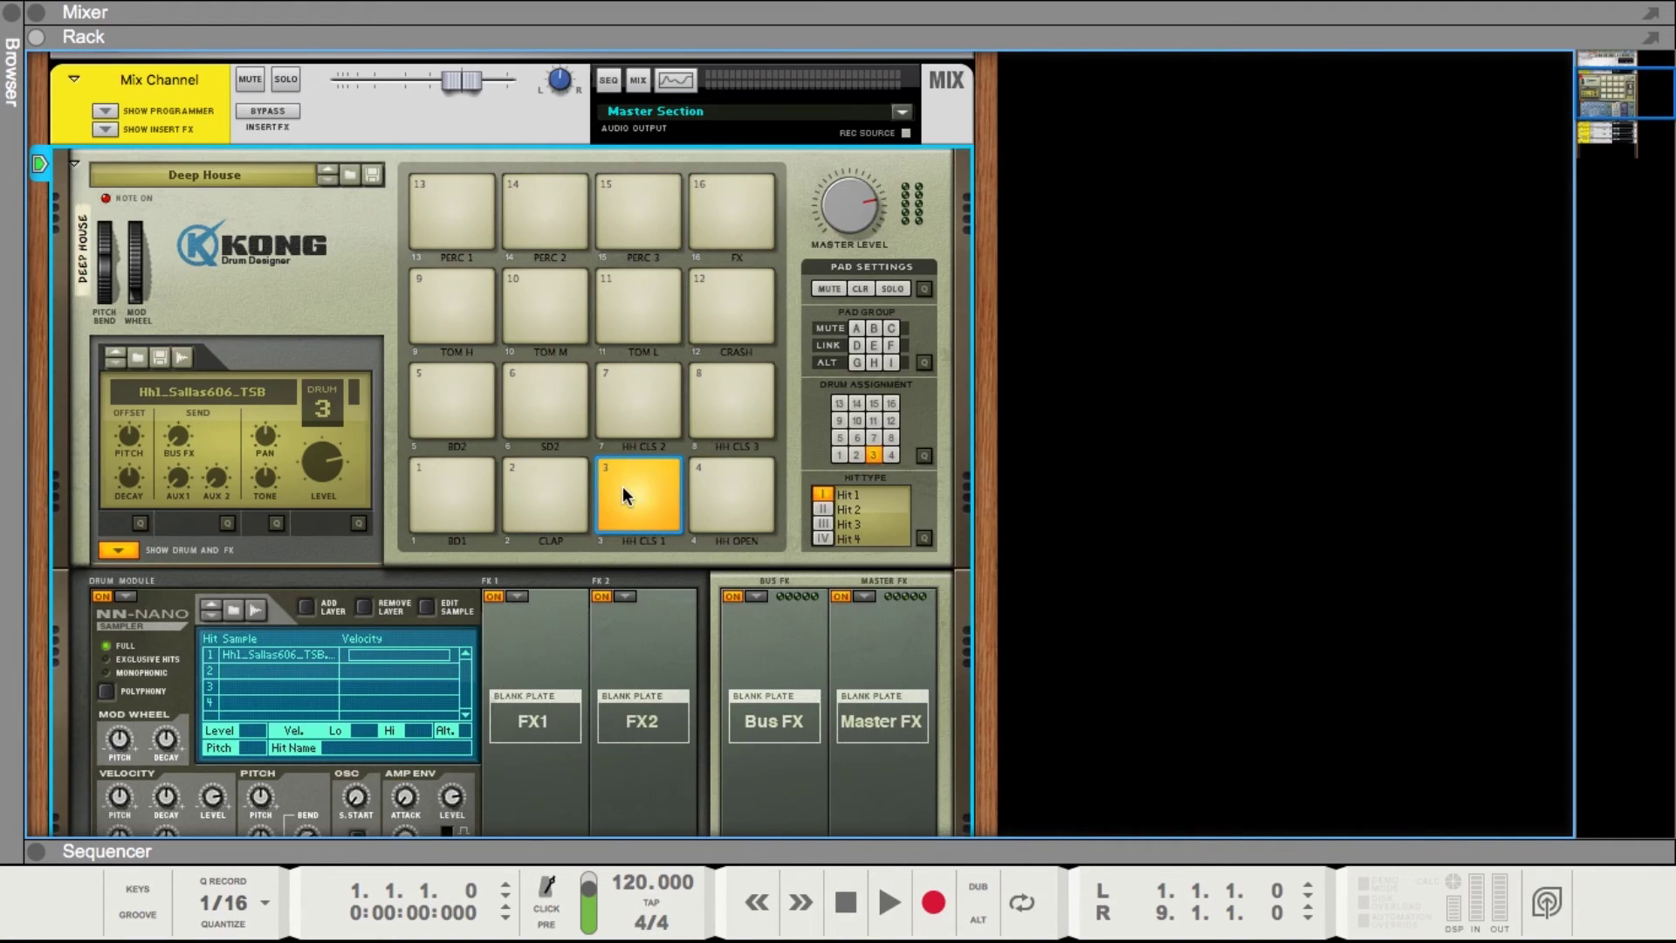
pyautogui.scroll(-5, 625, 494)
pyautogui.click(646, 658)
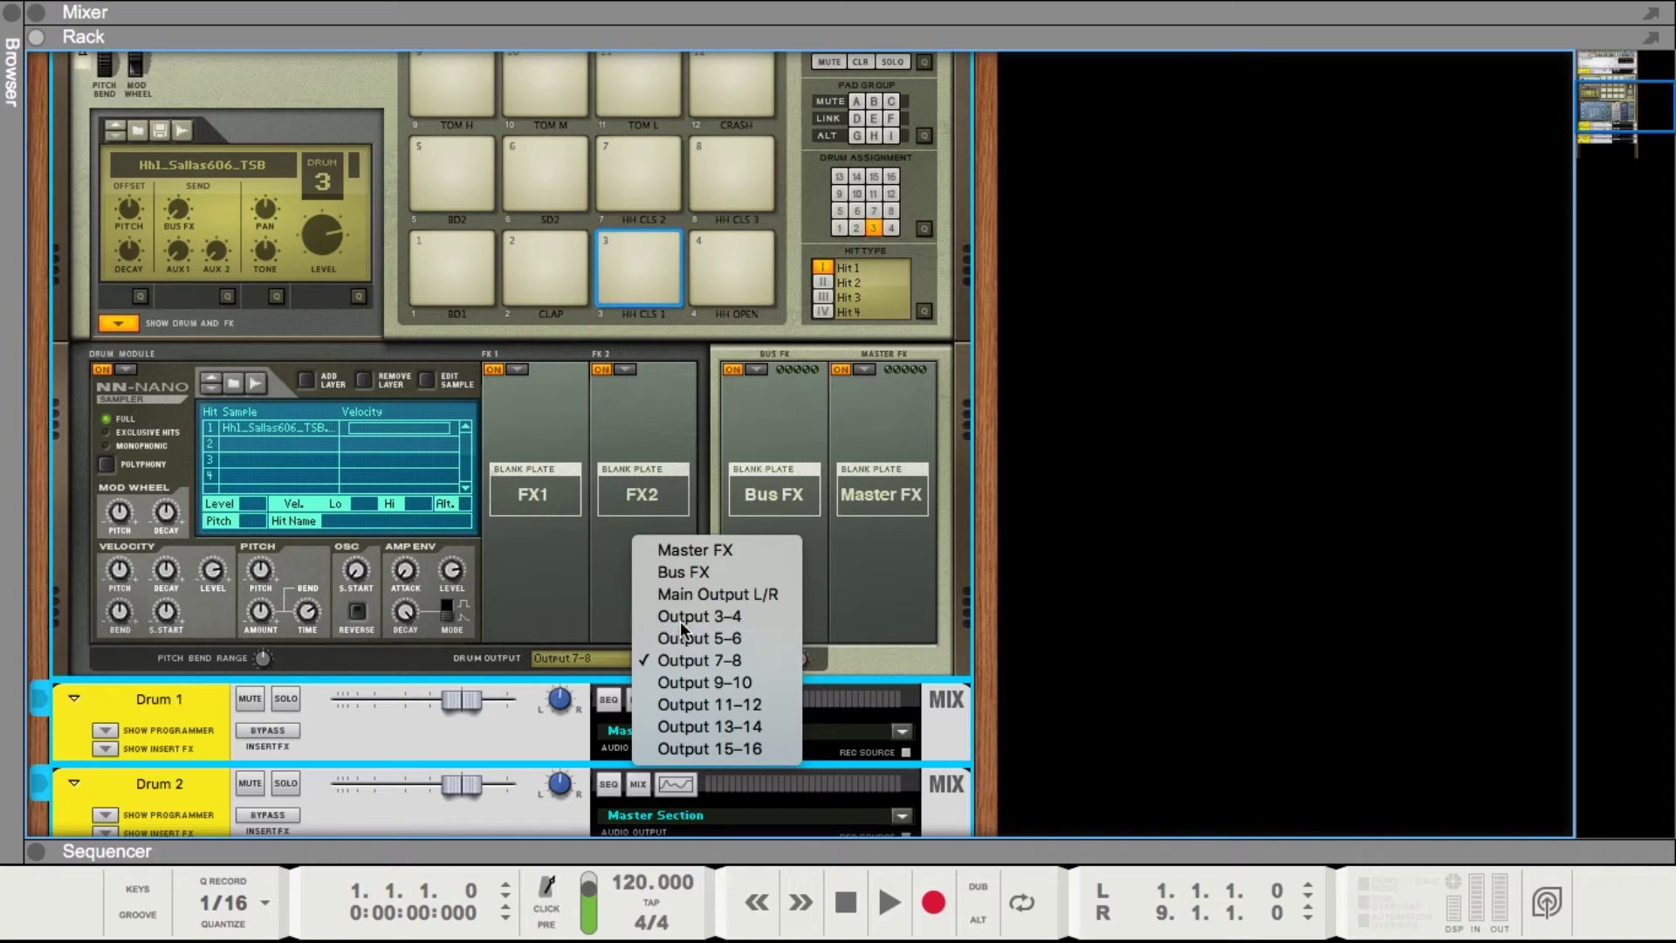
pyautogui.click(683, 623)
pyautogui.click(745, 253)
pyautogui.click(647, 658)
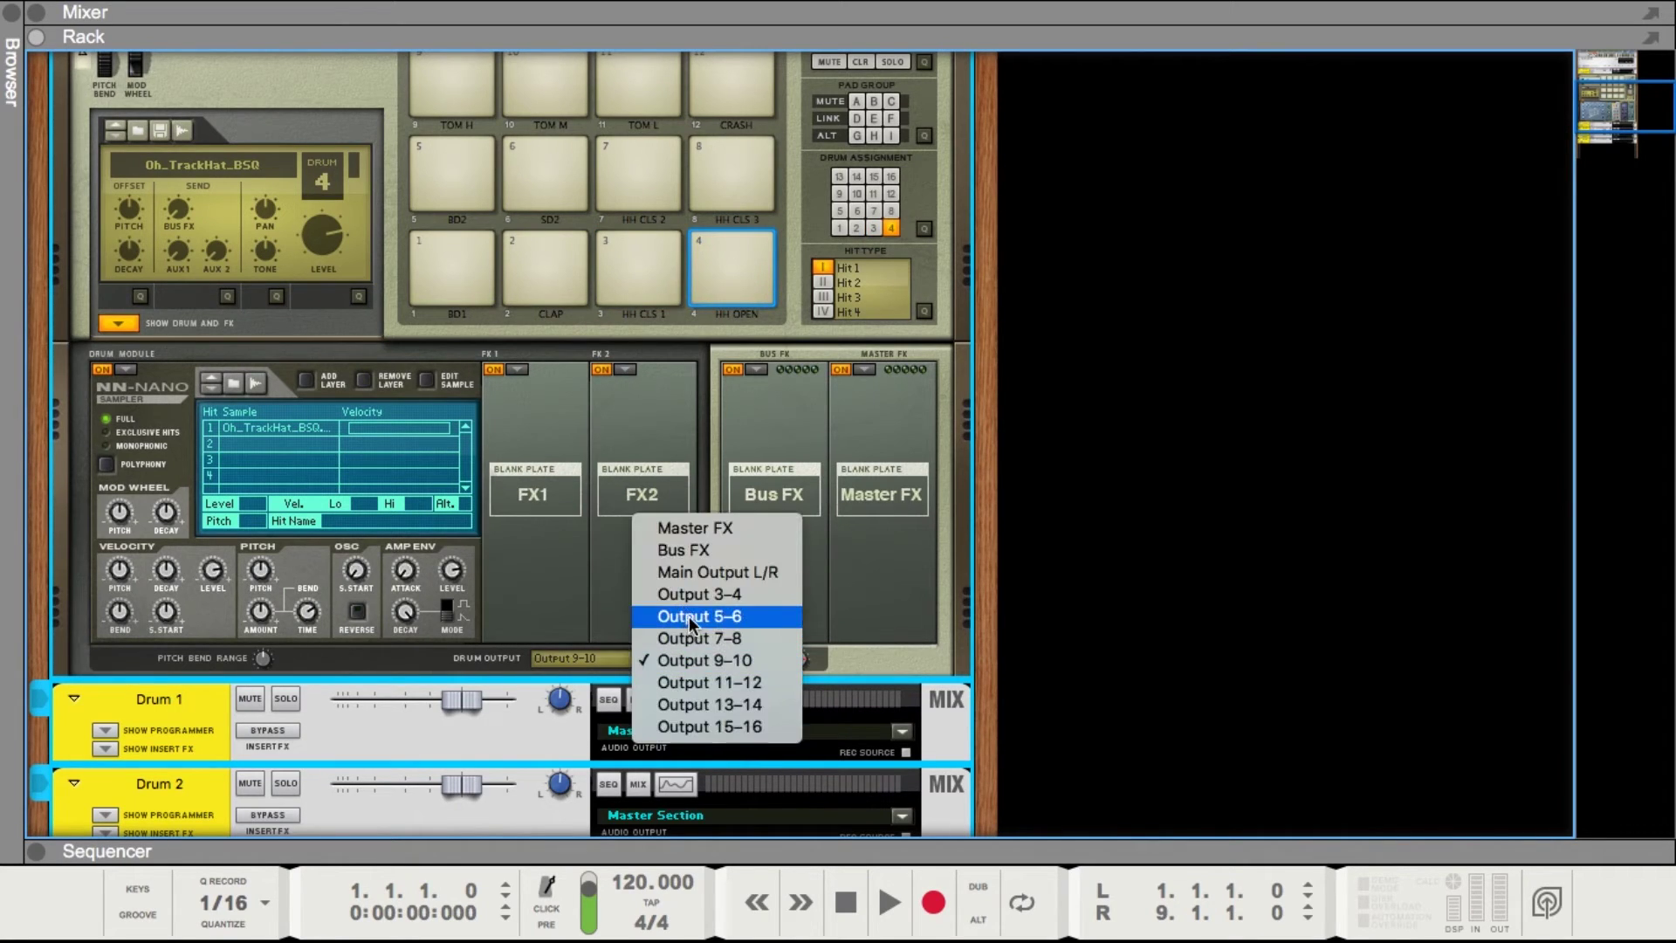
pyautogui.click(699, 593)
# - Play pads 1 to 4 and check the meters of the Drum 1 to Drum 4 mix channels
pyautogui.click(628, 257)
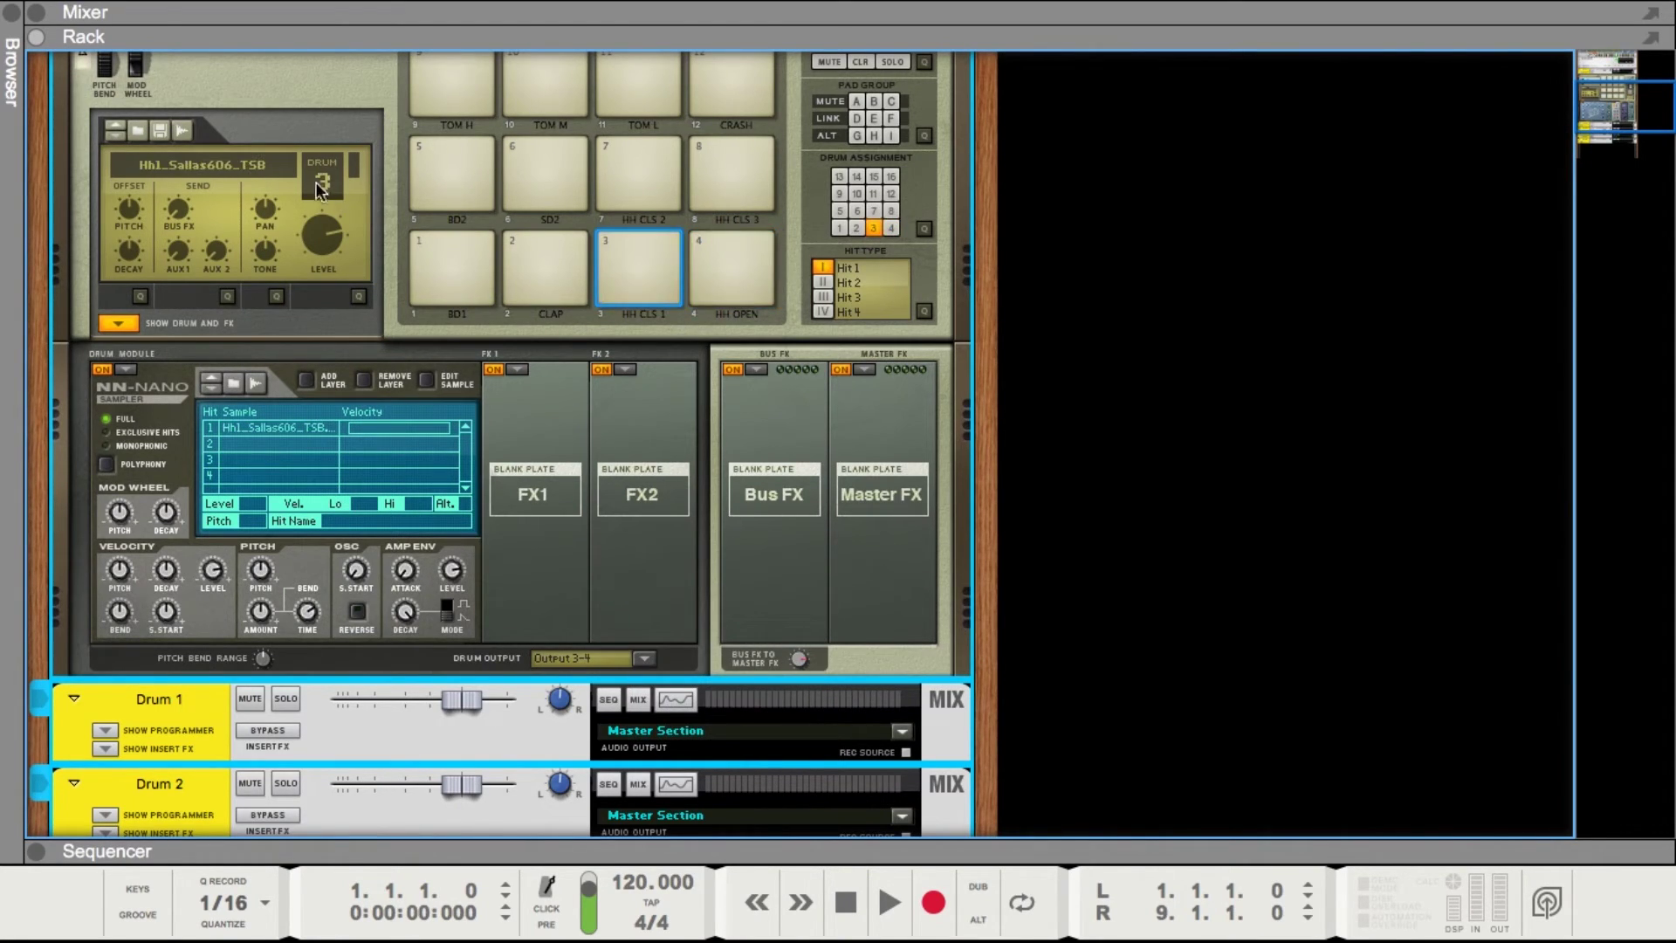
pyautogui.click(747, 256)
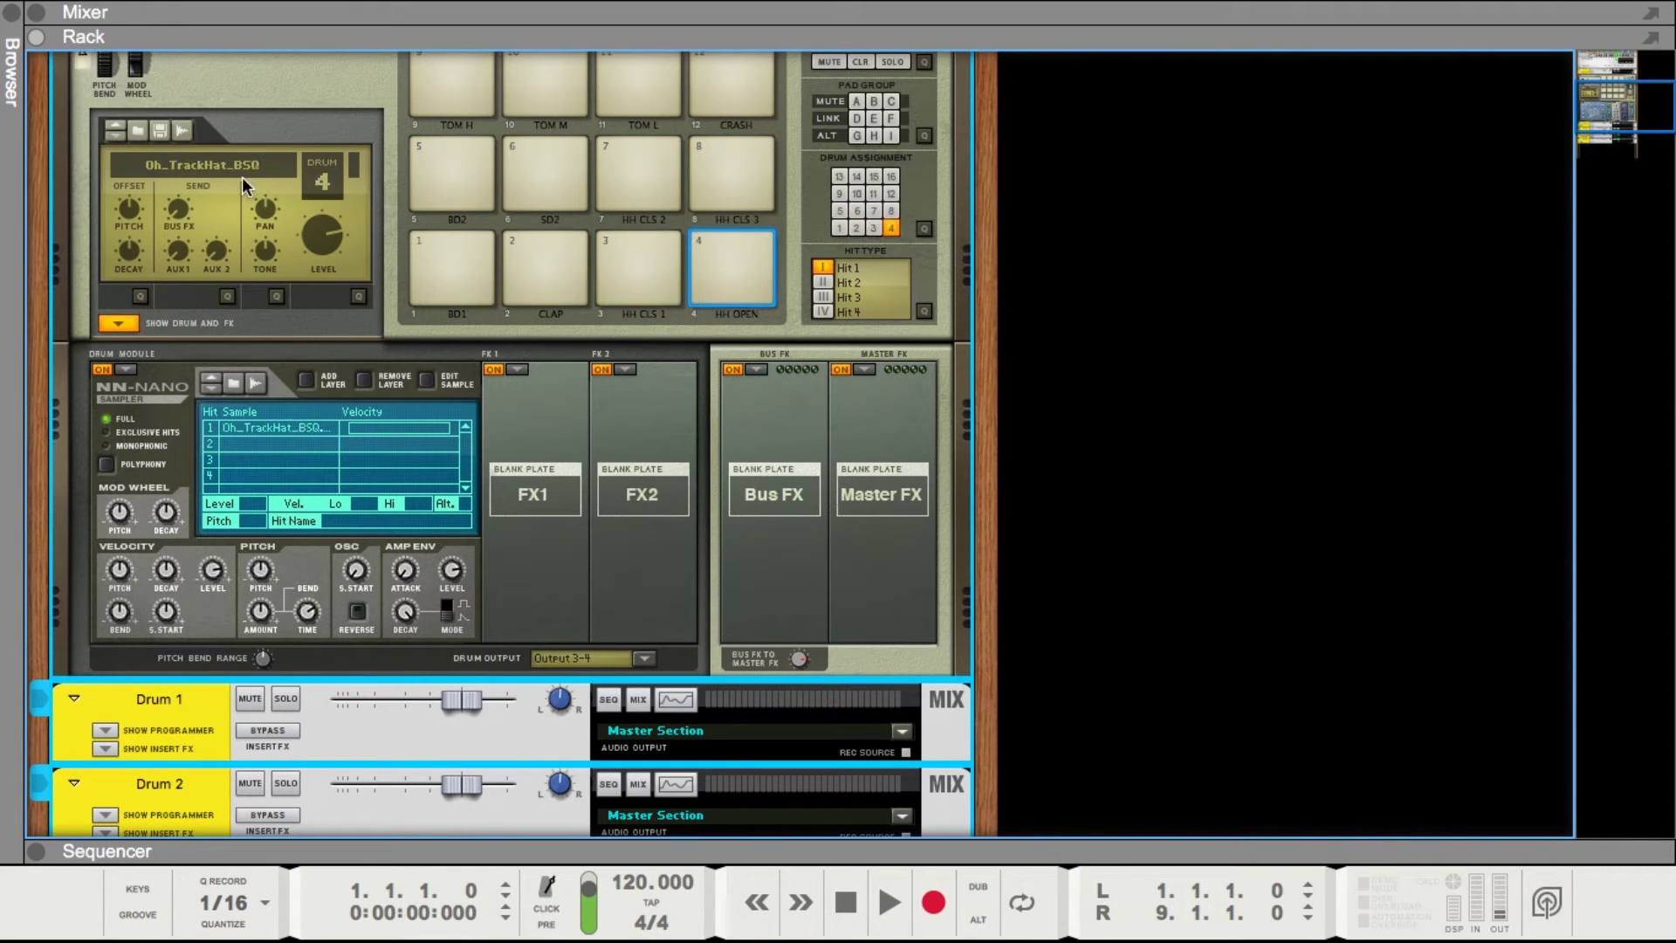
pyautogui.click(447, 250)
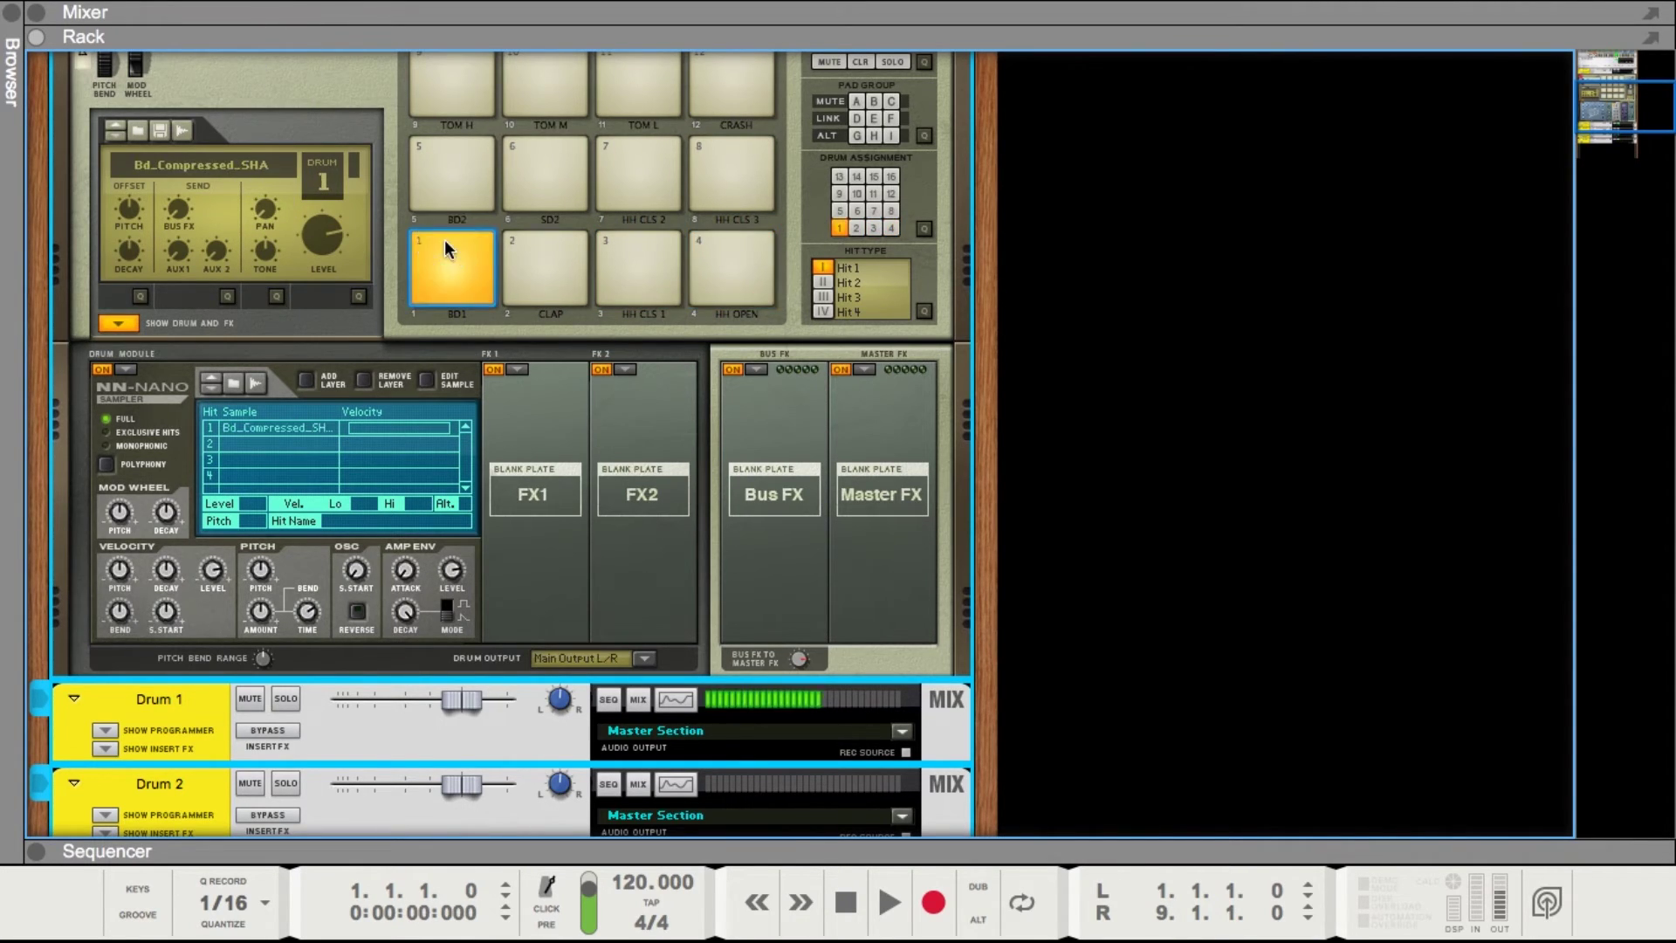
pyautogui.click(548, 245)
pyautogui.scroll(-2, 548, 241)
pyautogui.click(637, 146)
pyautogui.scroll(-2, 642, 143)
pyautogui.click(732, 96)
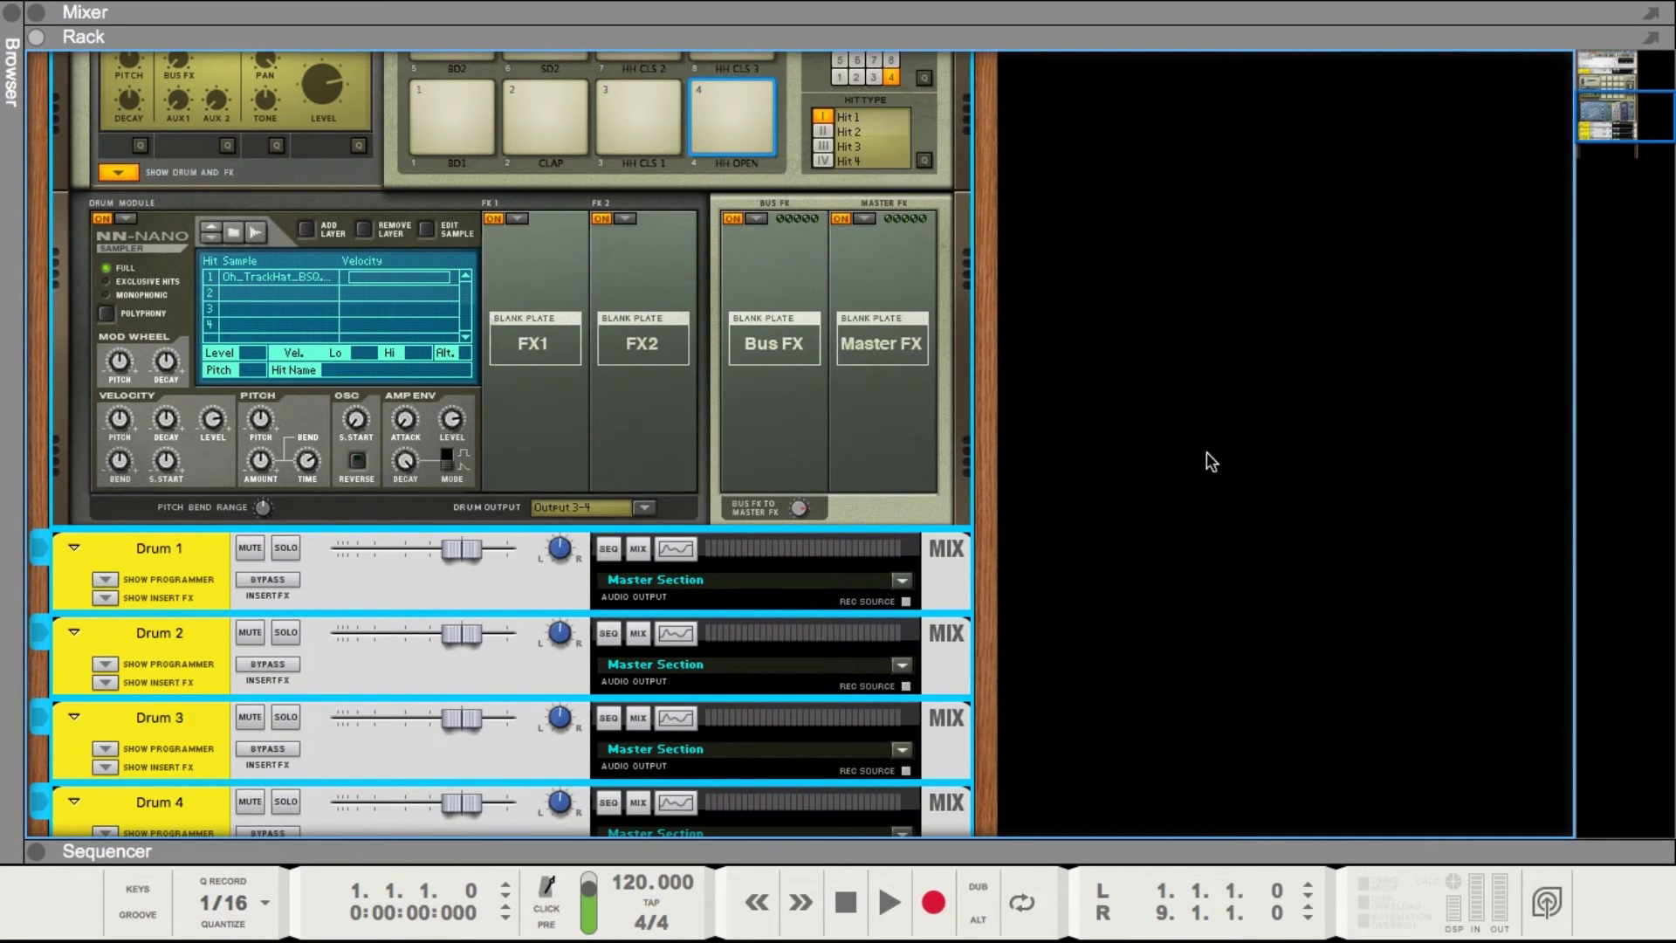
pyautogui.scroll(5, 1203, 447)
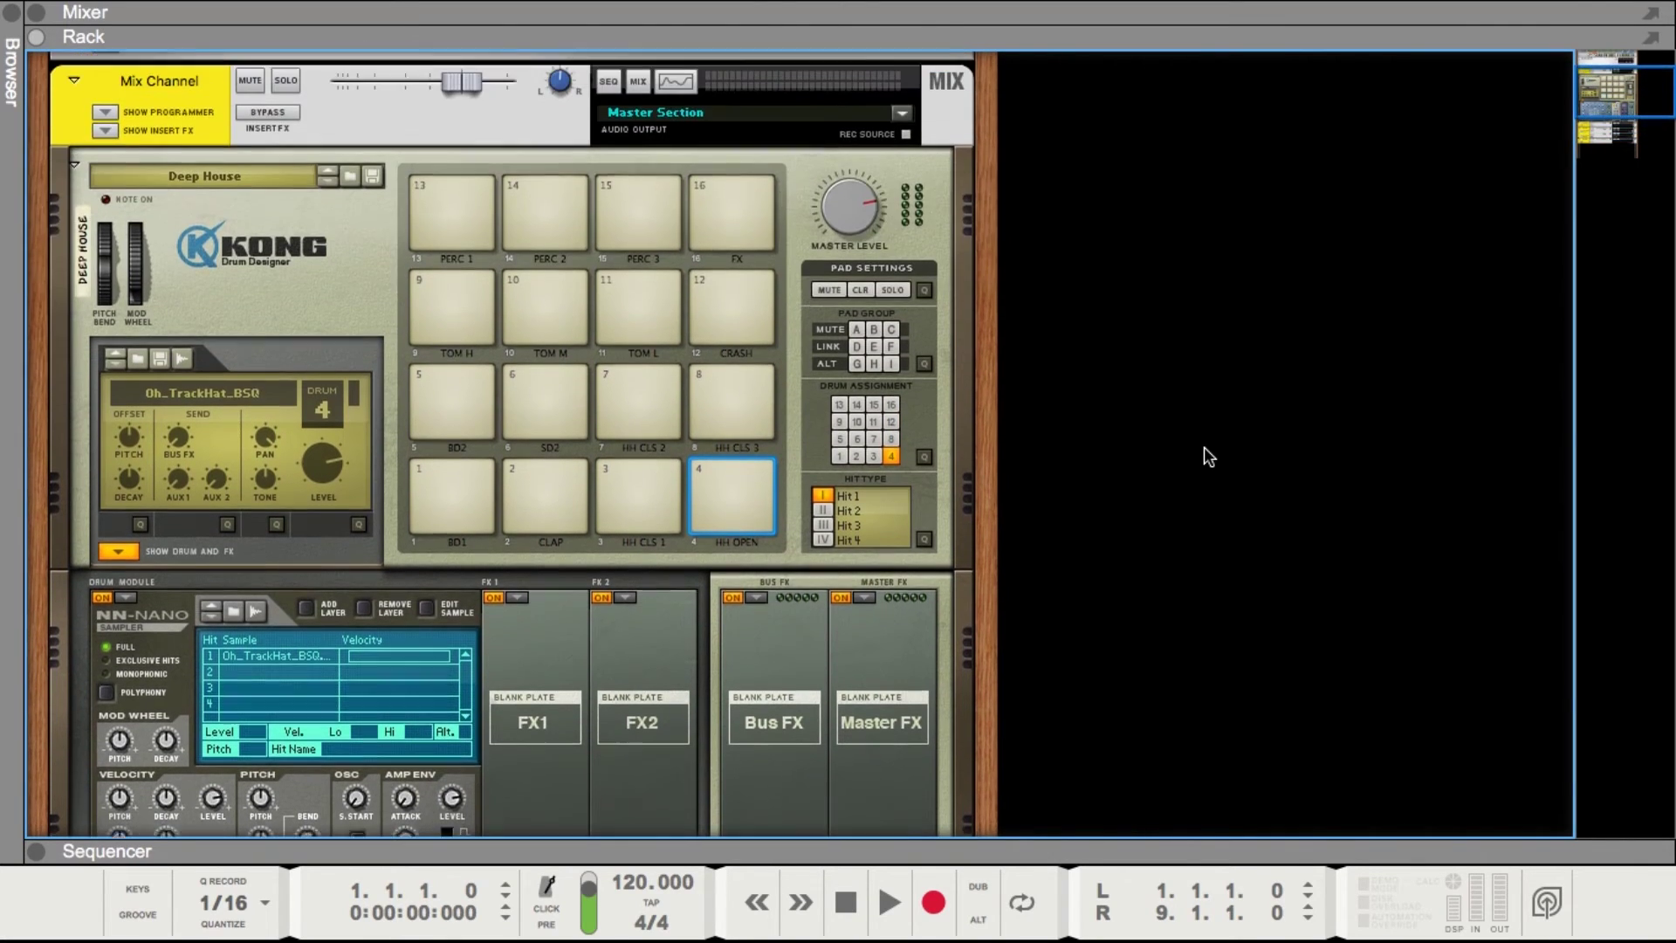
pyautogui.scroll(1, 1204, 449)
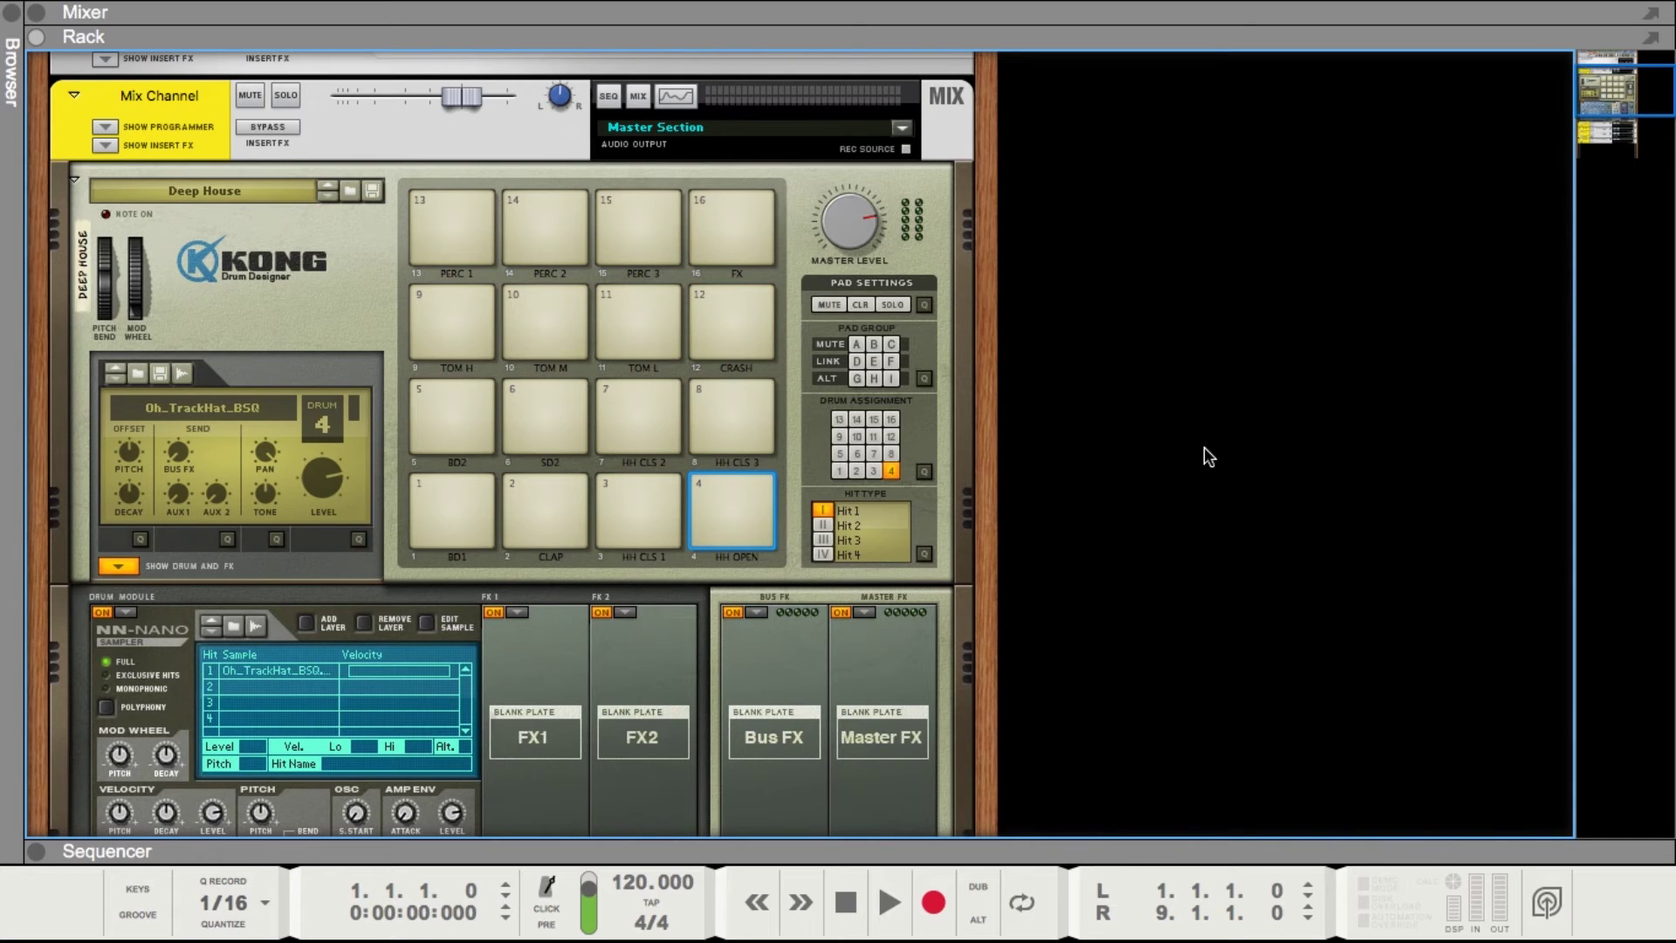
# - Load the Filter effect into the FX1 slot of Kong's drum 1 and play pad 1 to hear it
pyautogui.scroll(-3, 1038, 285)
pyautogui.click(462, 269)
pyautogui.click(517, 382)
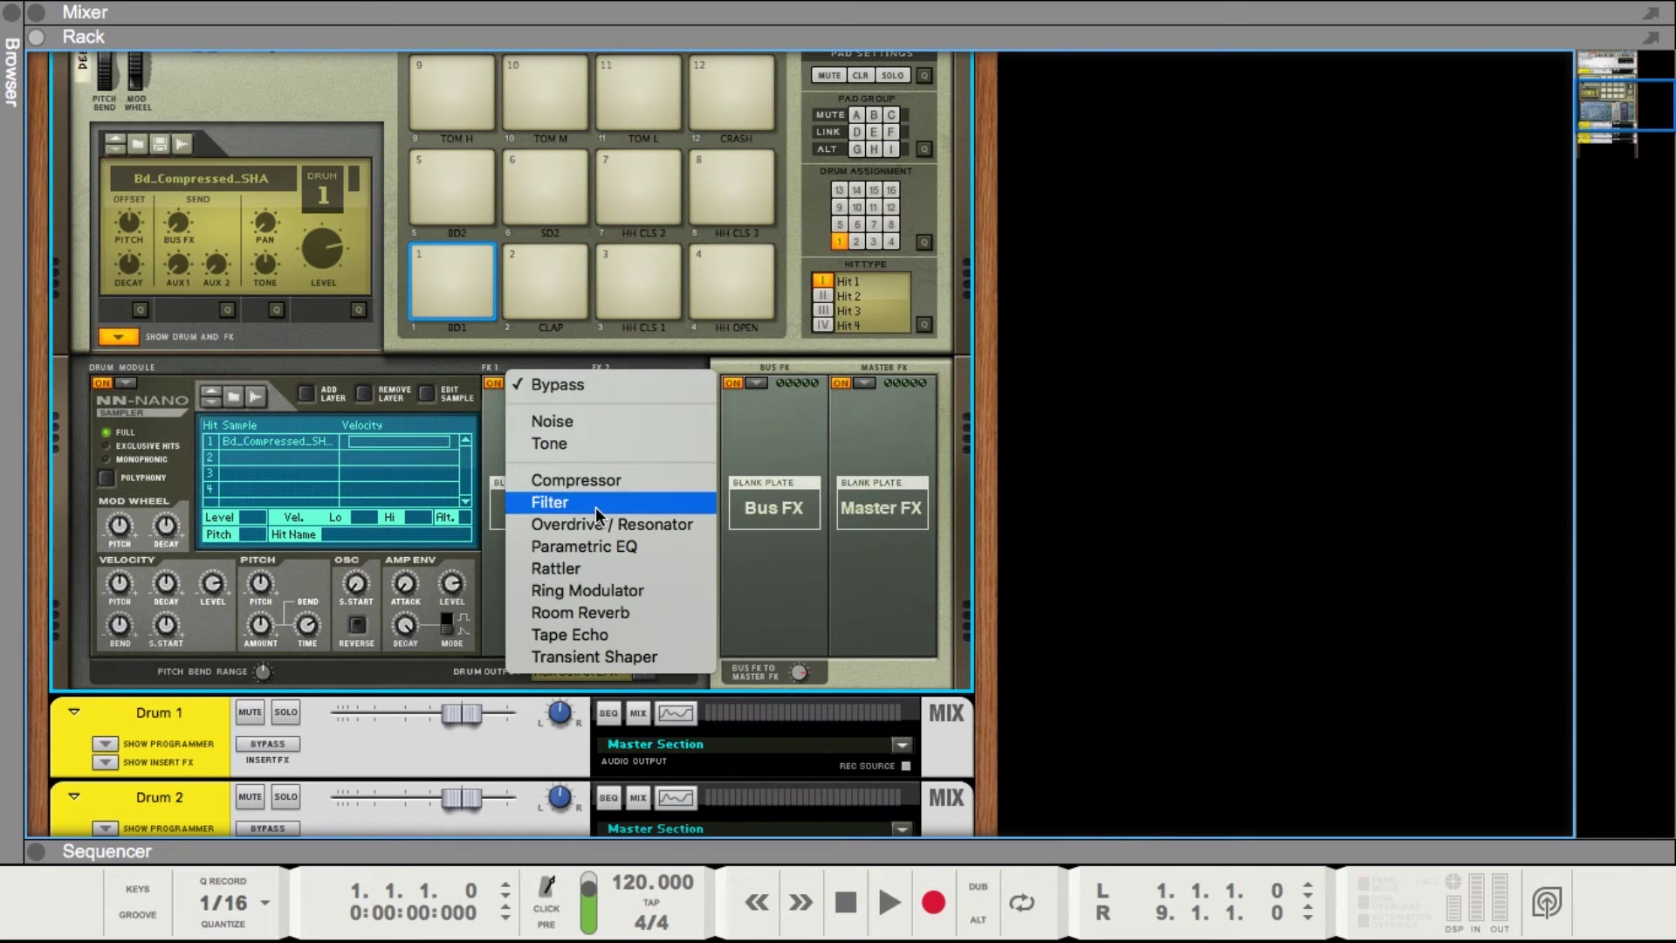
pyautogui.click(665, 498)
pyautogui.click(448, 279)
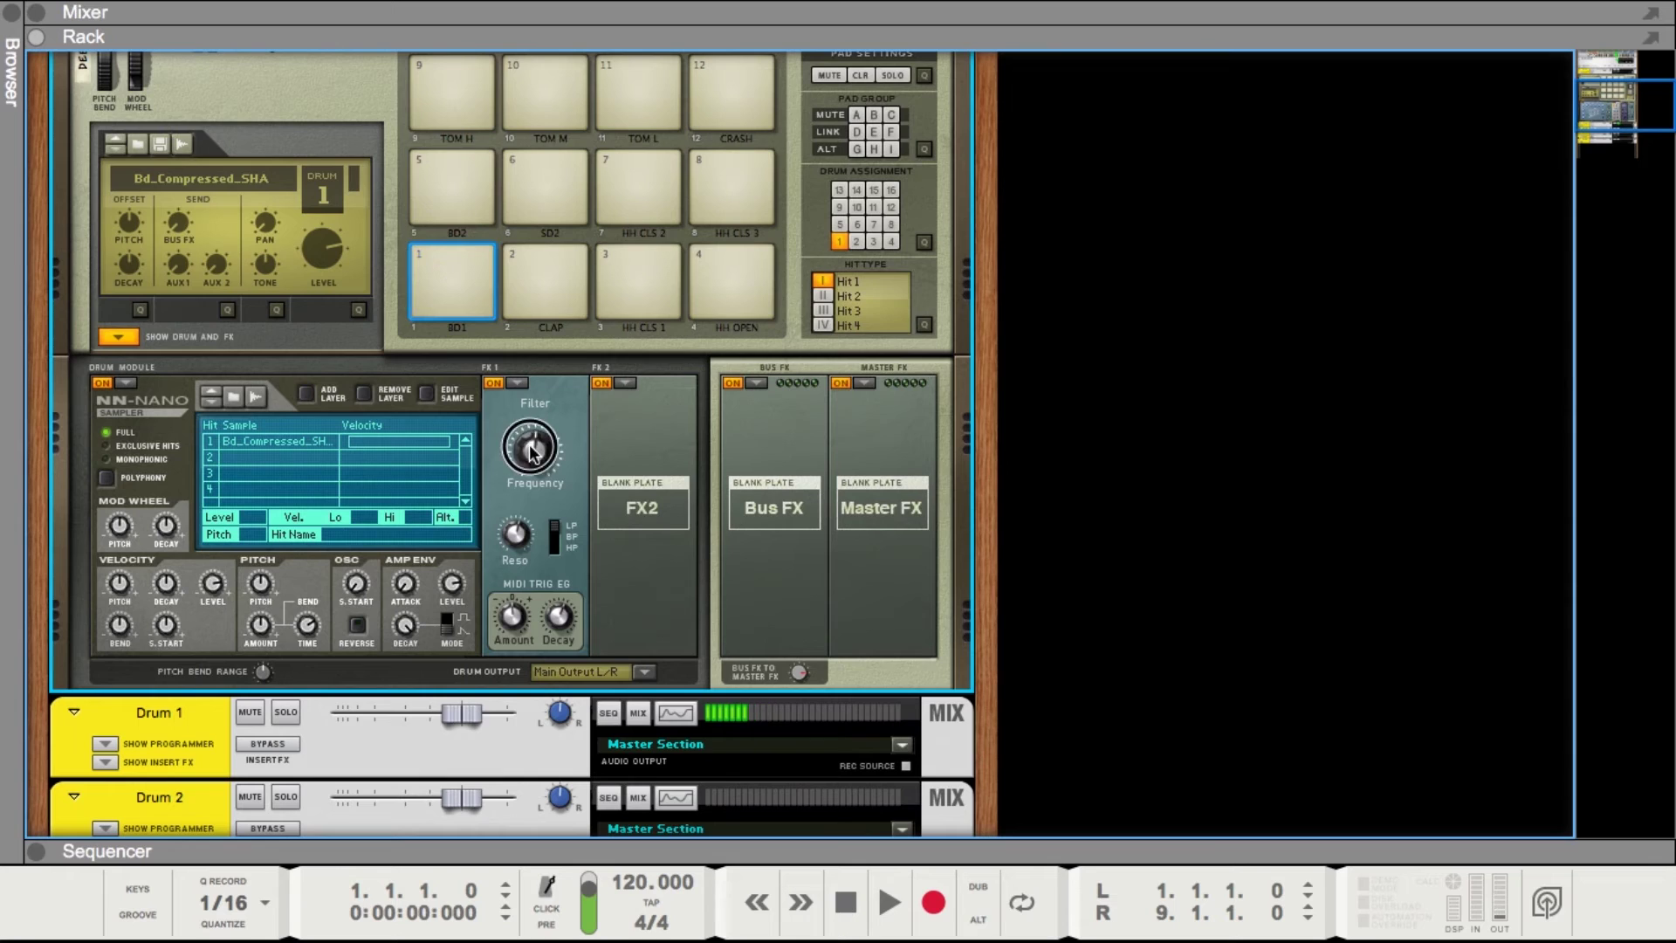
pyautogui.click(458, 262)
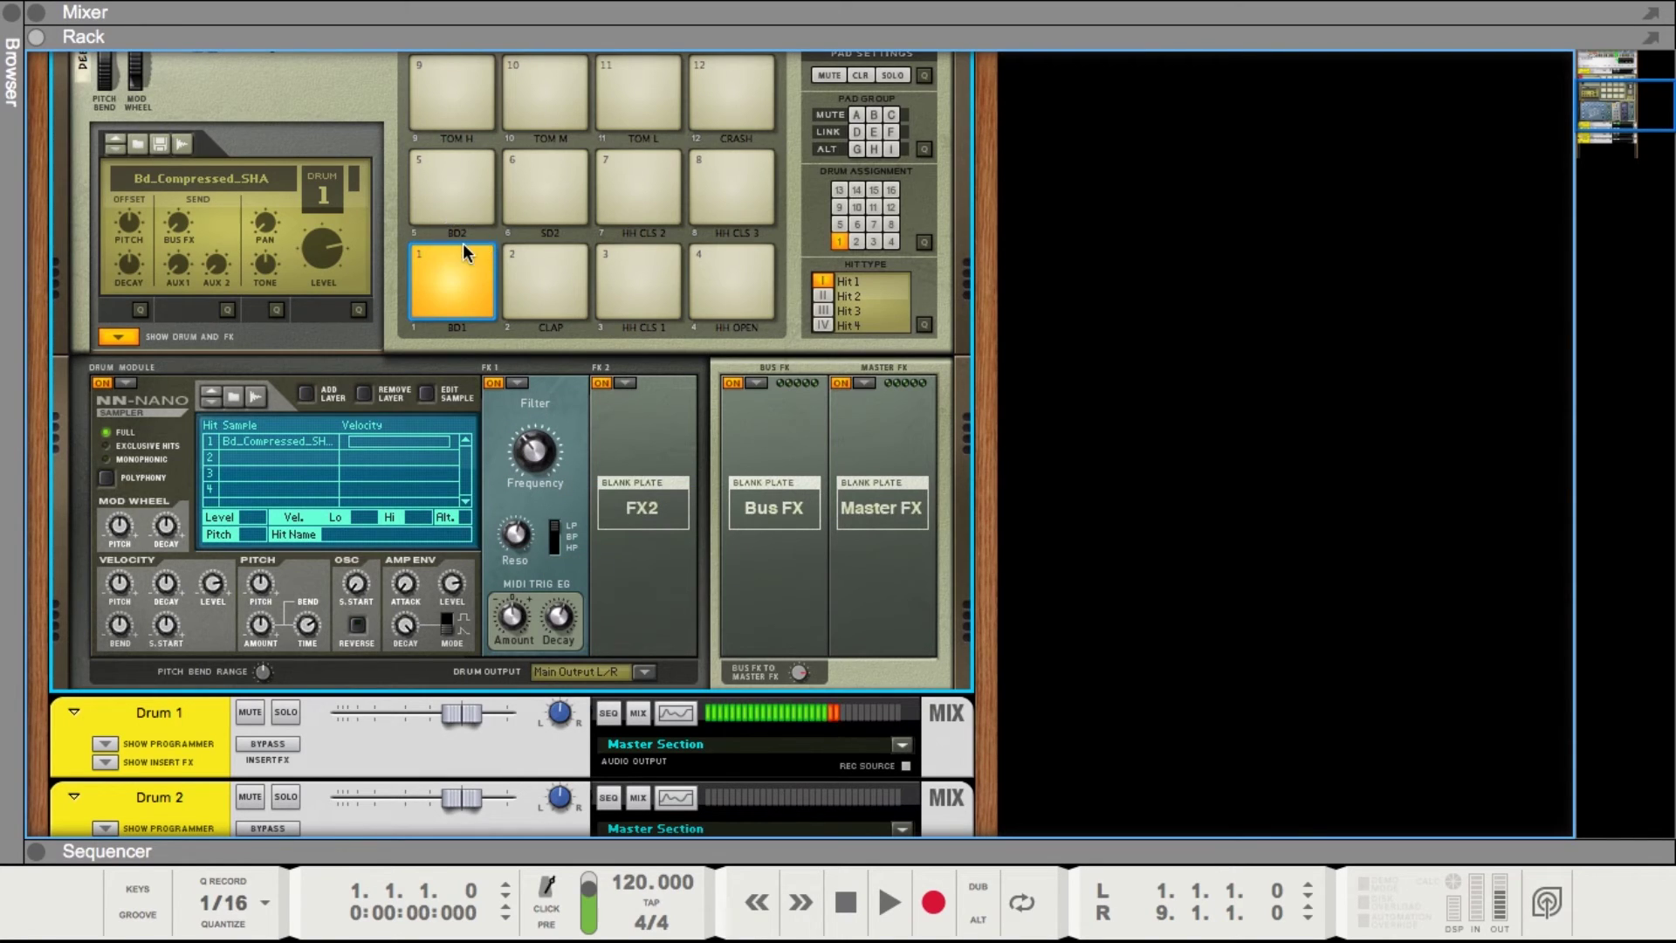
# - Show the Drum 1 channel's insert effects section and add a Softube Saturation Knob to it
pyautogui.scroll(-3, 105, 552)
pyautogui.click(105, 550)
pyautogui.rightClick(110, 596)
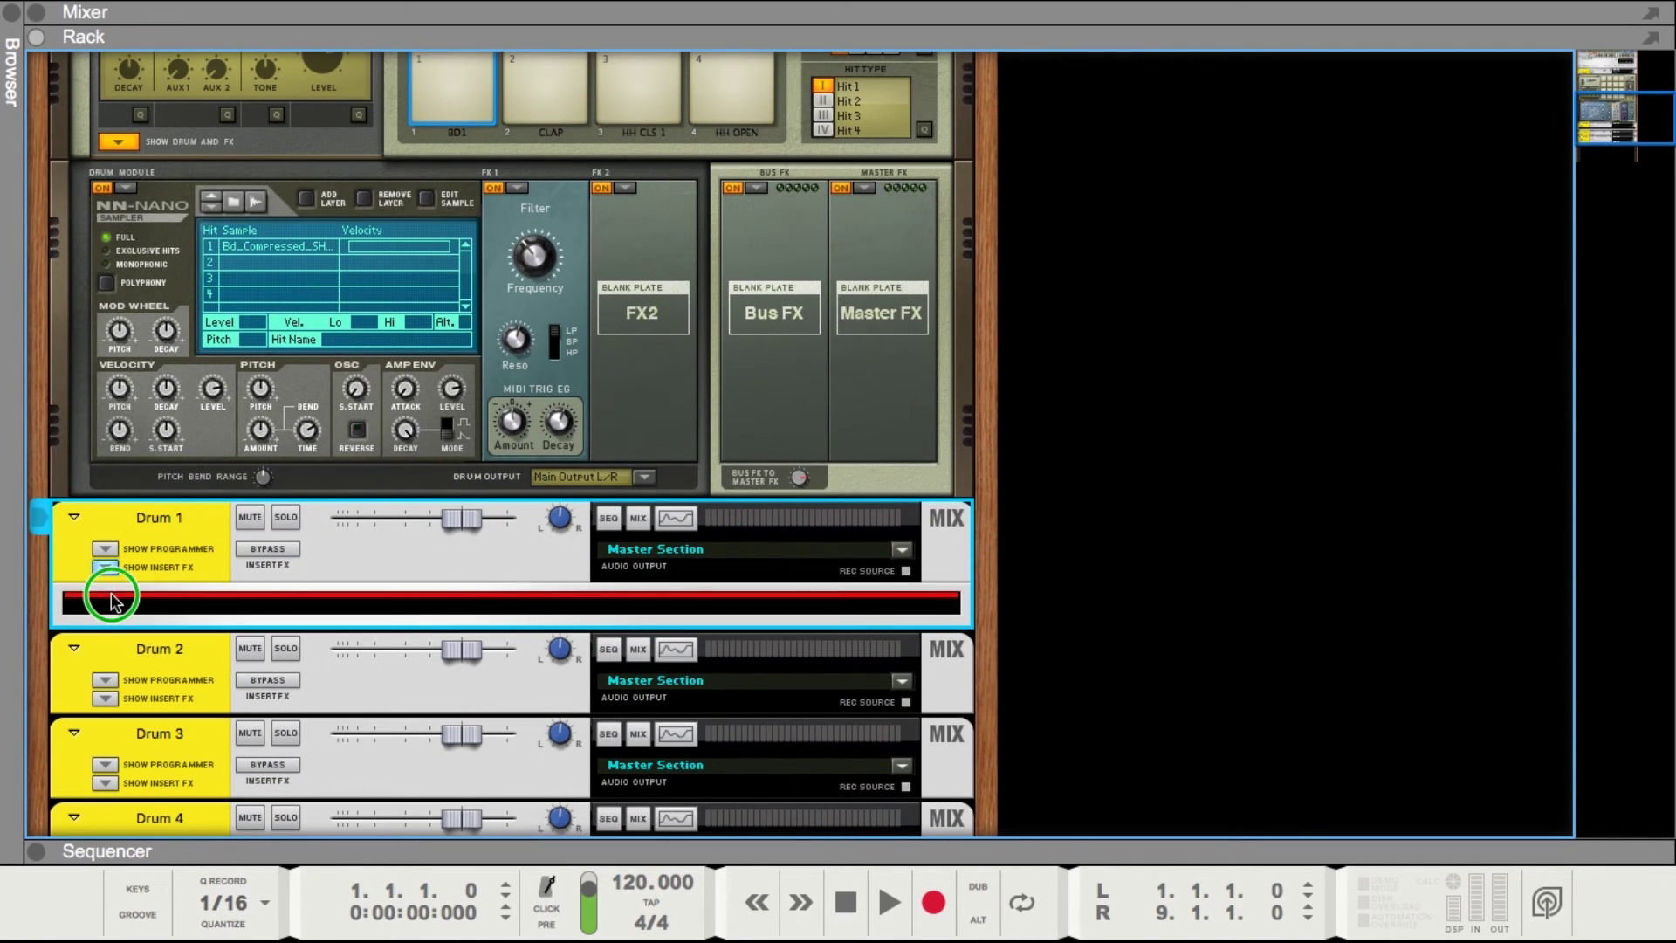
pyautogui.moveTo(324, 383)
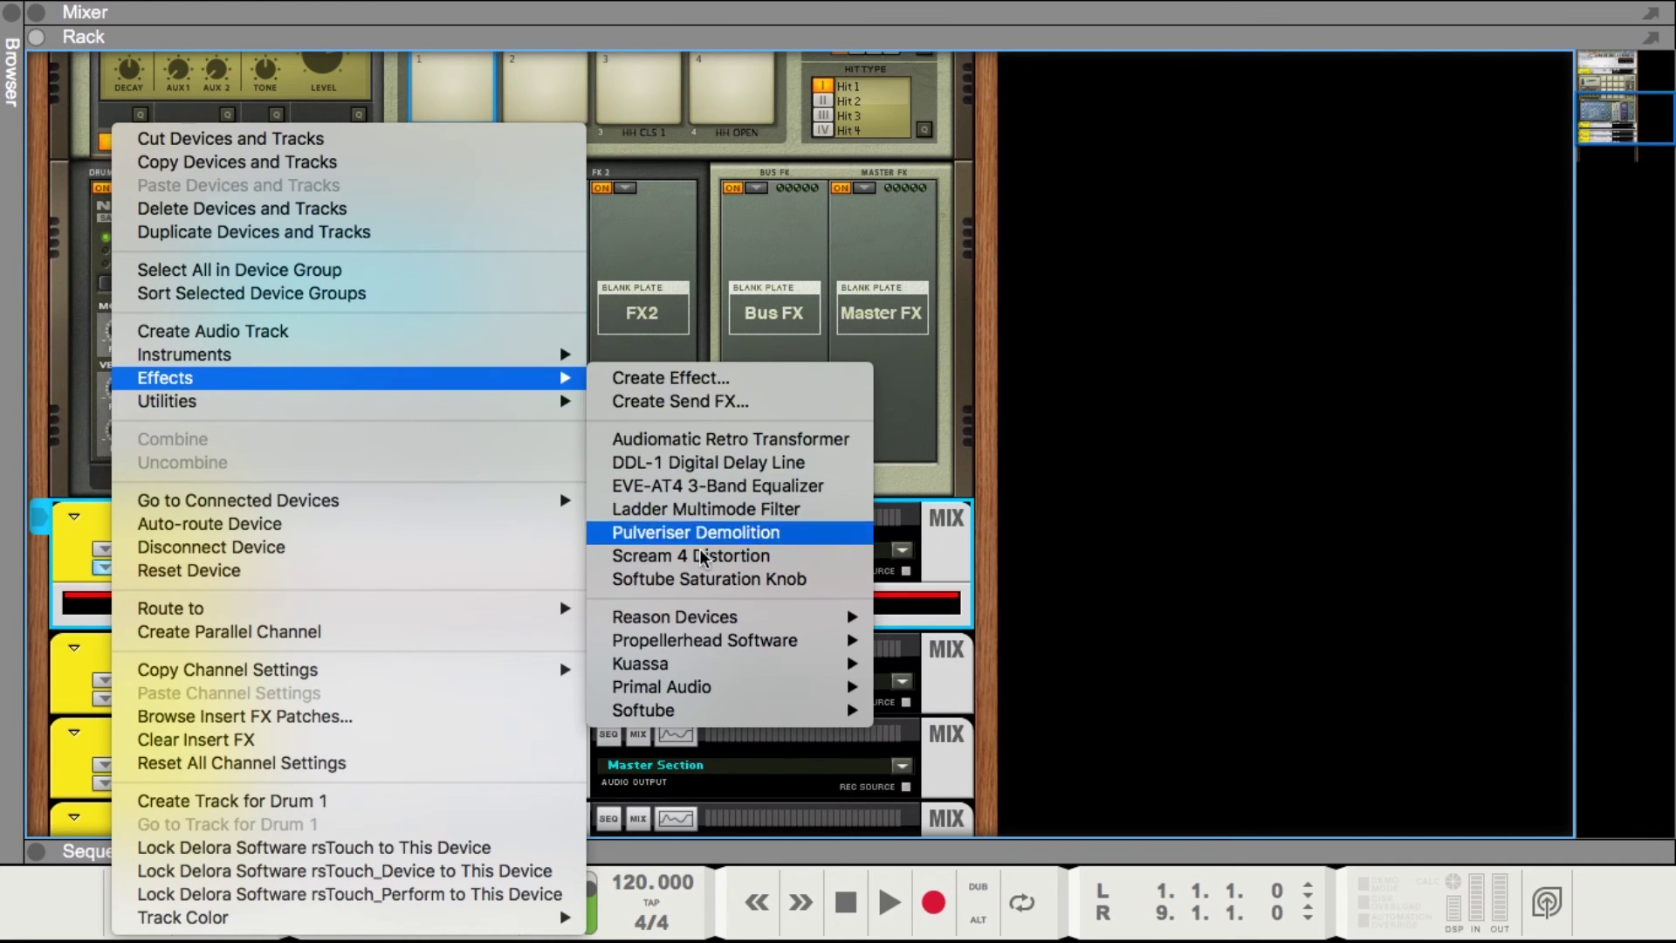
pyautogui.click(706, 576)
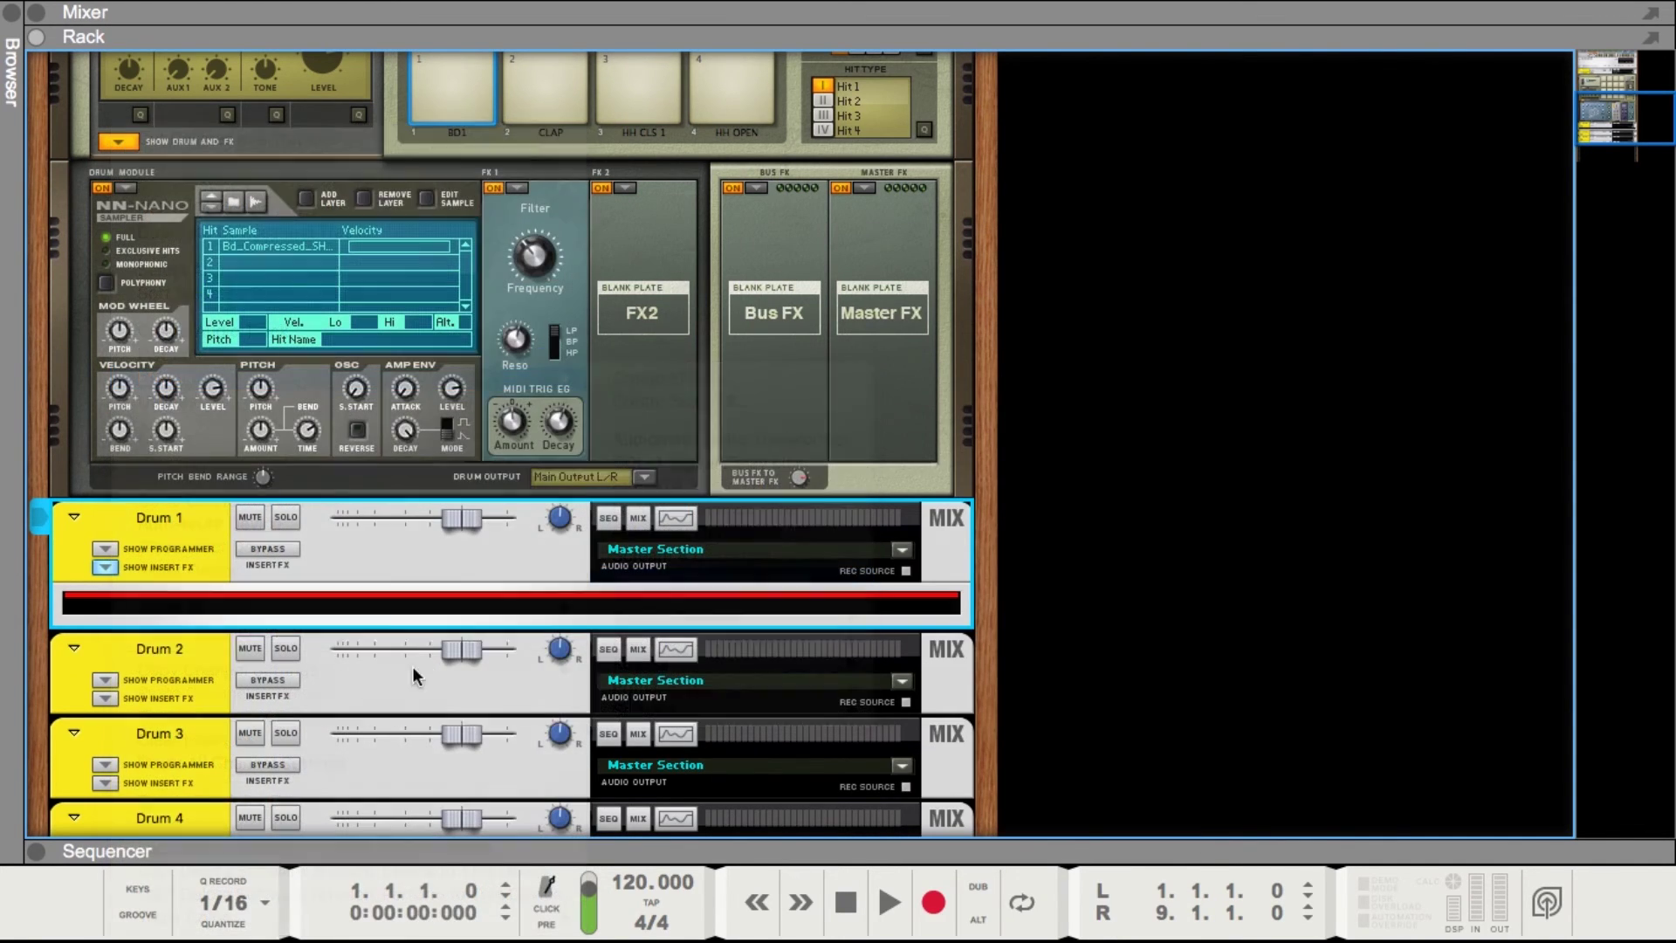
# - Adjust the Saturation Knob's saturation amount on Drum 1, playing pad 1 to compare the settings
pyautogui.moveTo(206, 703); pyautogui.dragTo(203, 669)
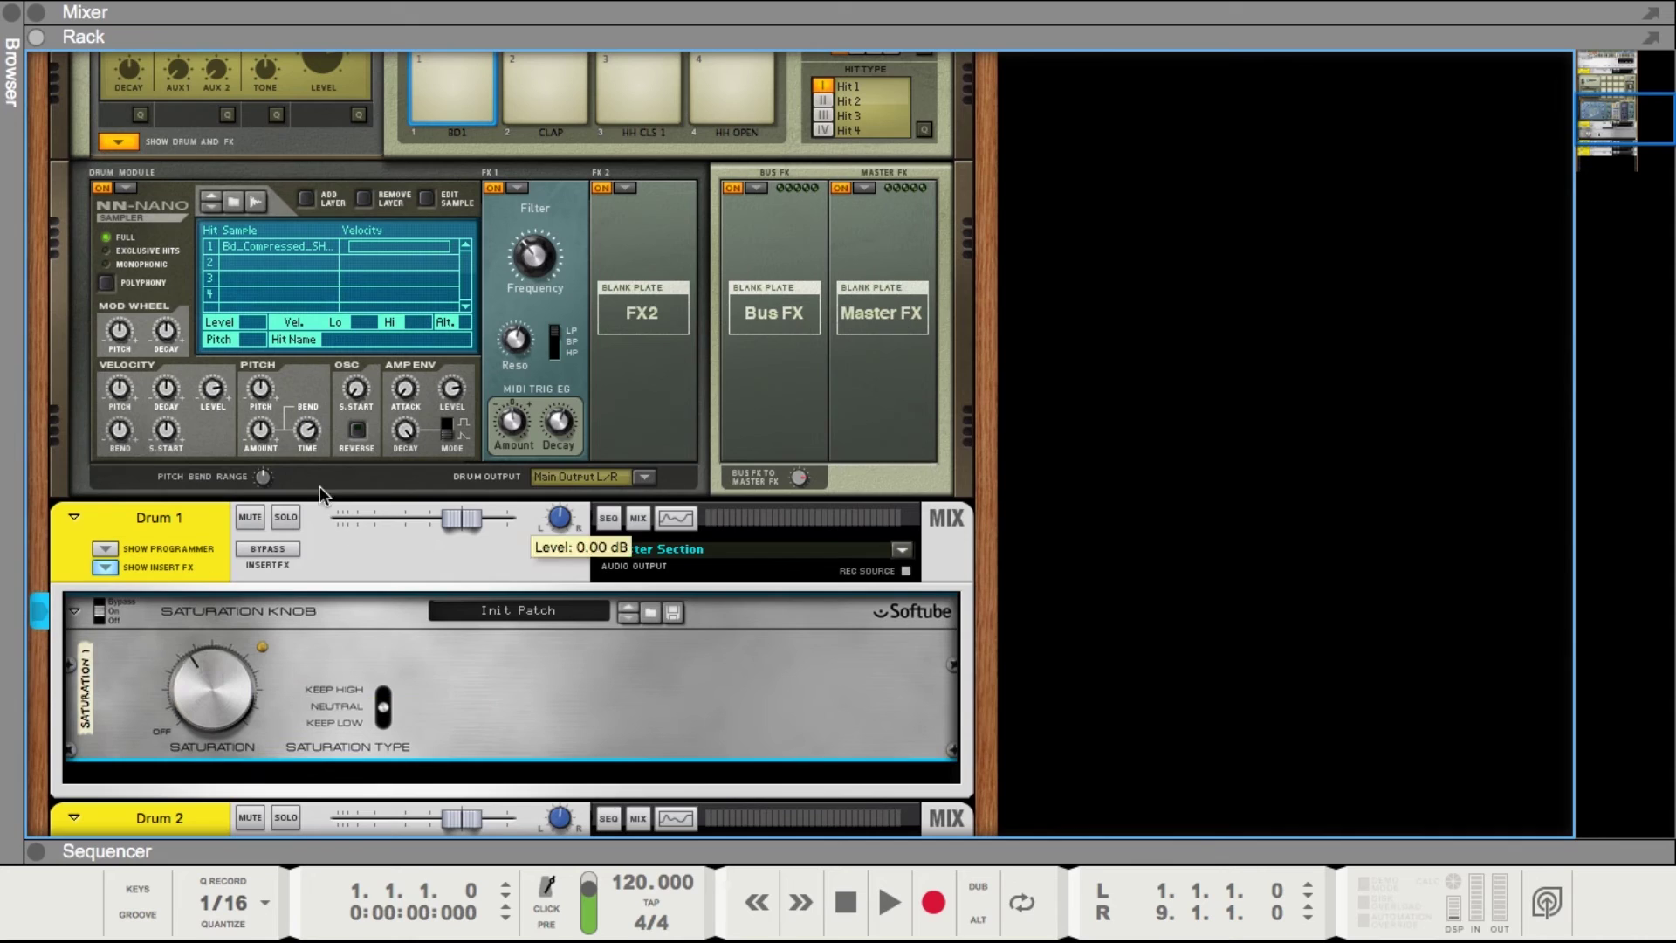
pyautogui.scroll(1, 493, 253)
pyautogui.click(454, 123)
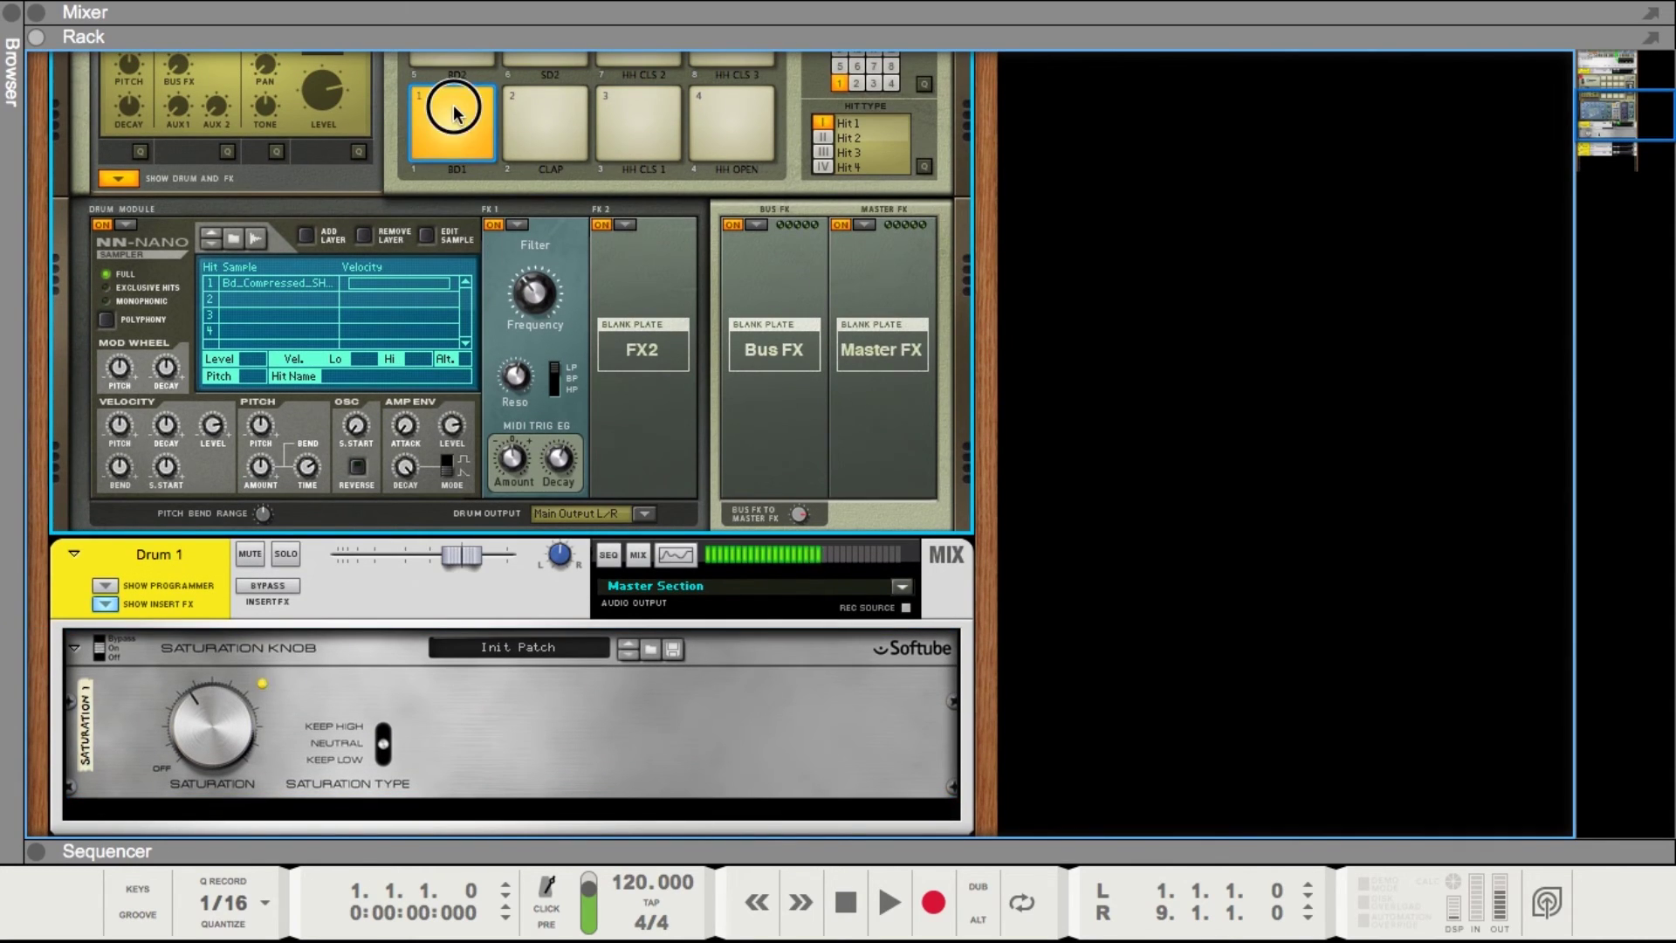
pyautogui.moveTo(210, 703); pyautogui.dragTo(209, 729)
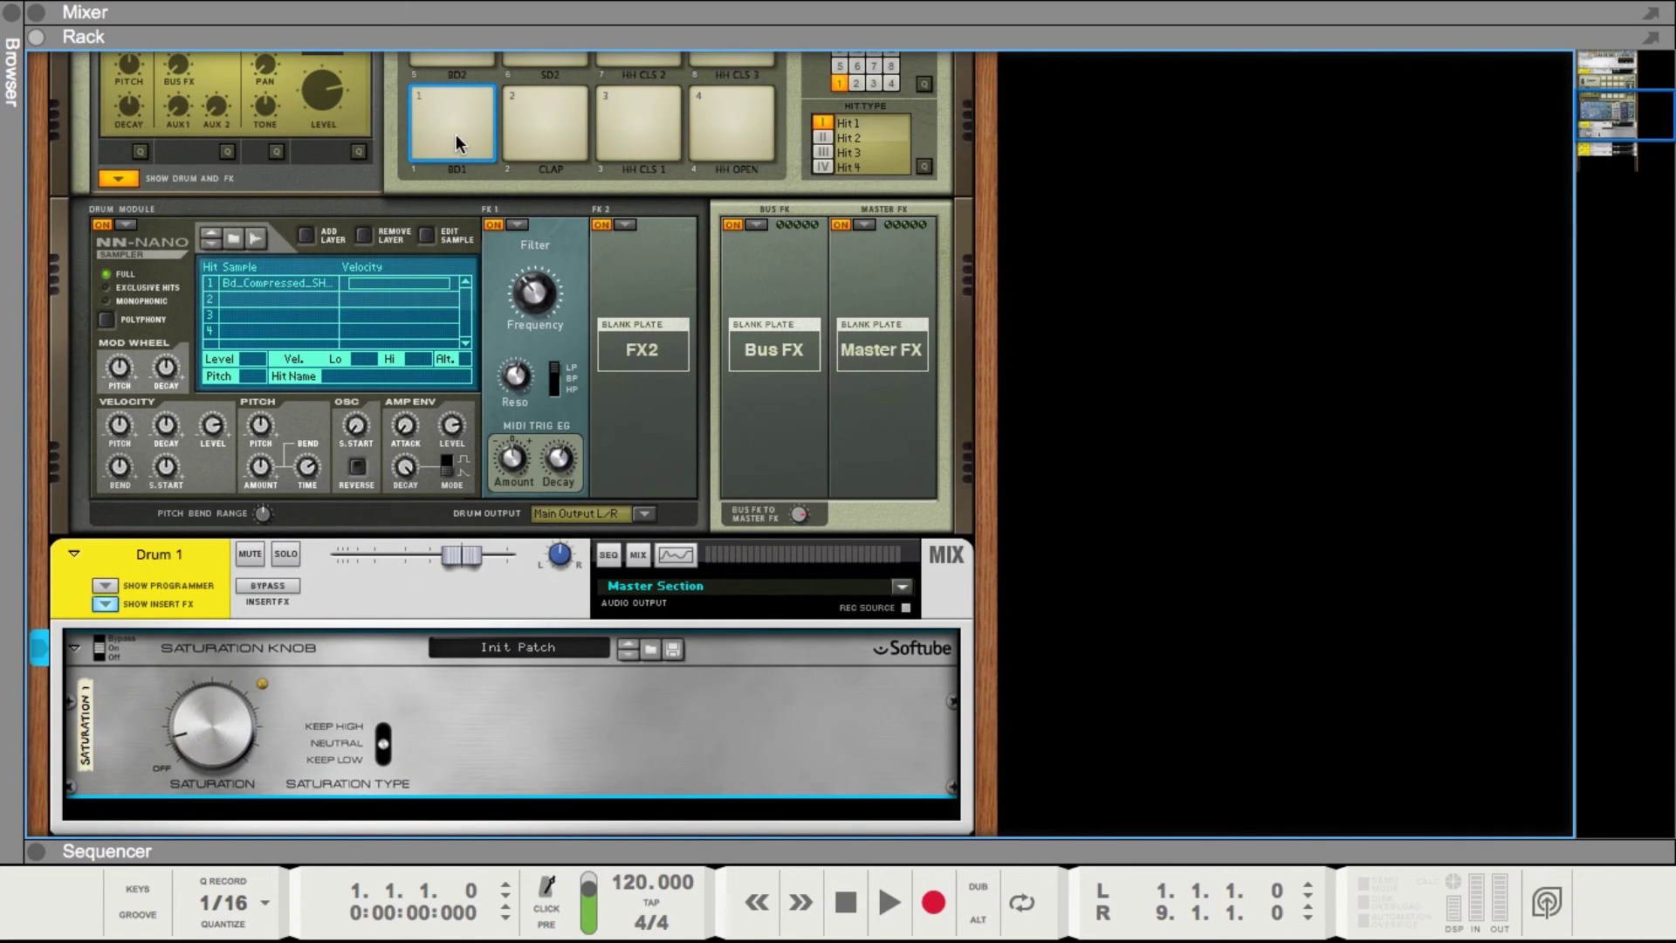
pyautogui.click(453, 103)
# - Add a Pulveriser Demolition after the Saturation Knob in the Drum 1 insert effects and play pad 1 to hear it
pyautogui.rightClick(516, 705)
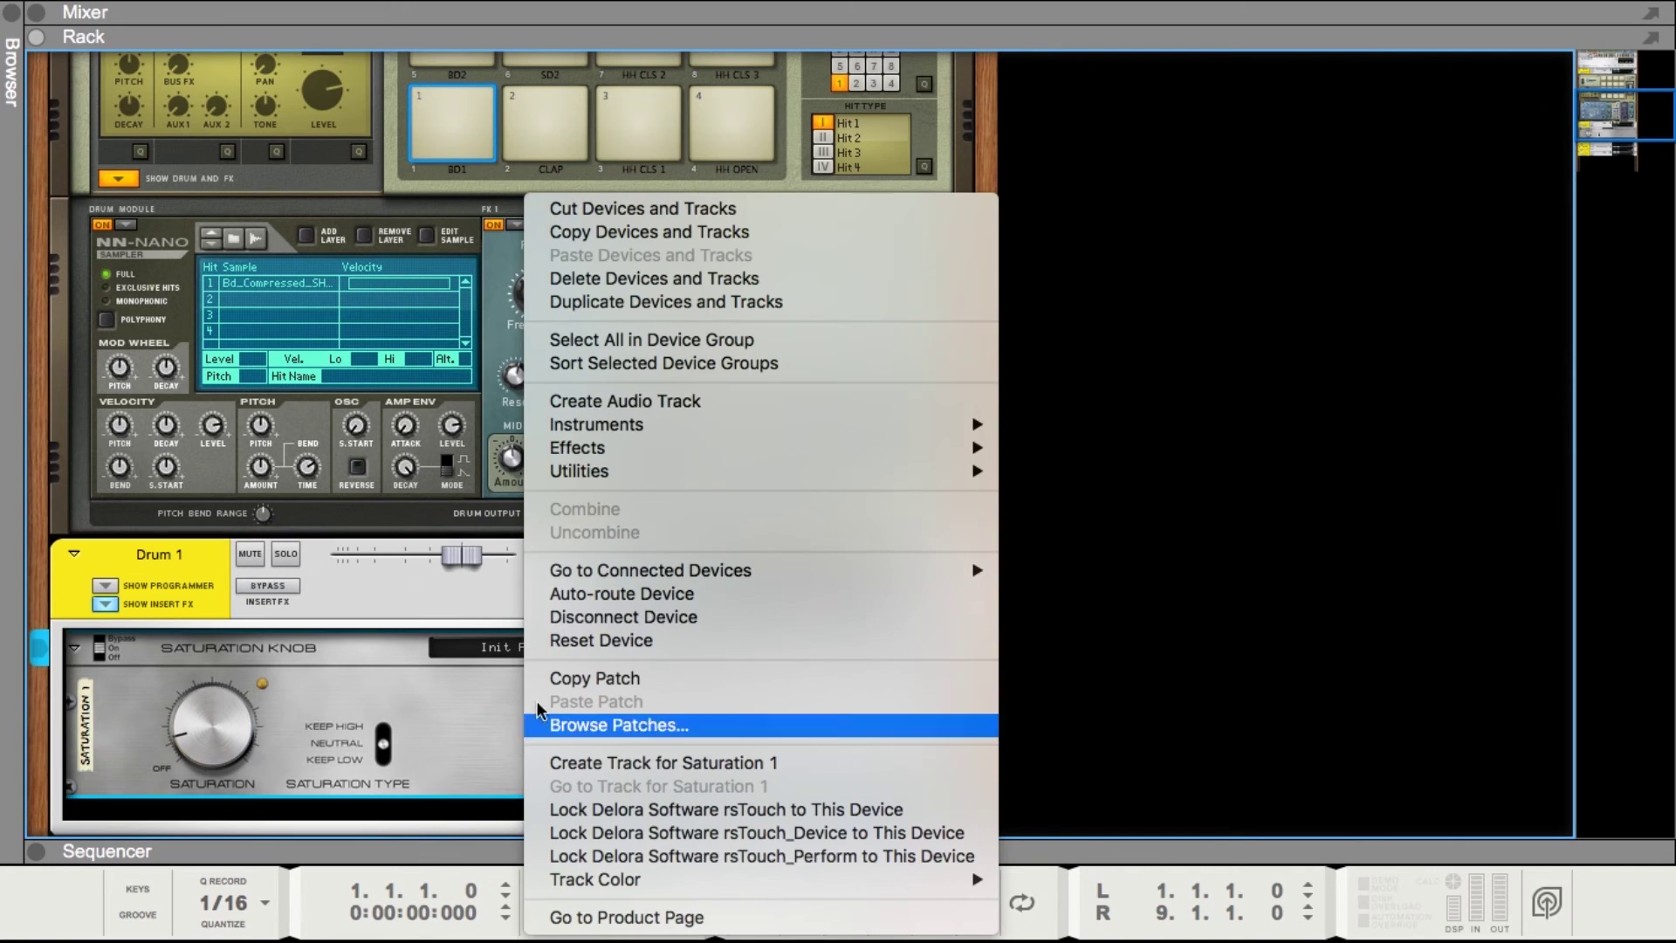
pyautogui.moveTo(657, 447)
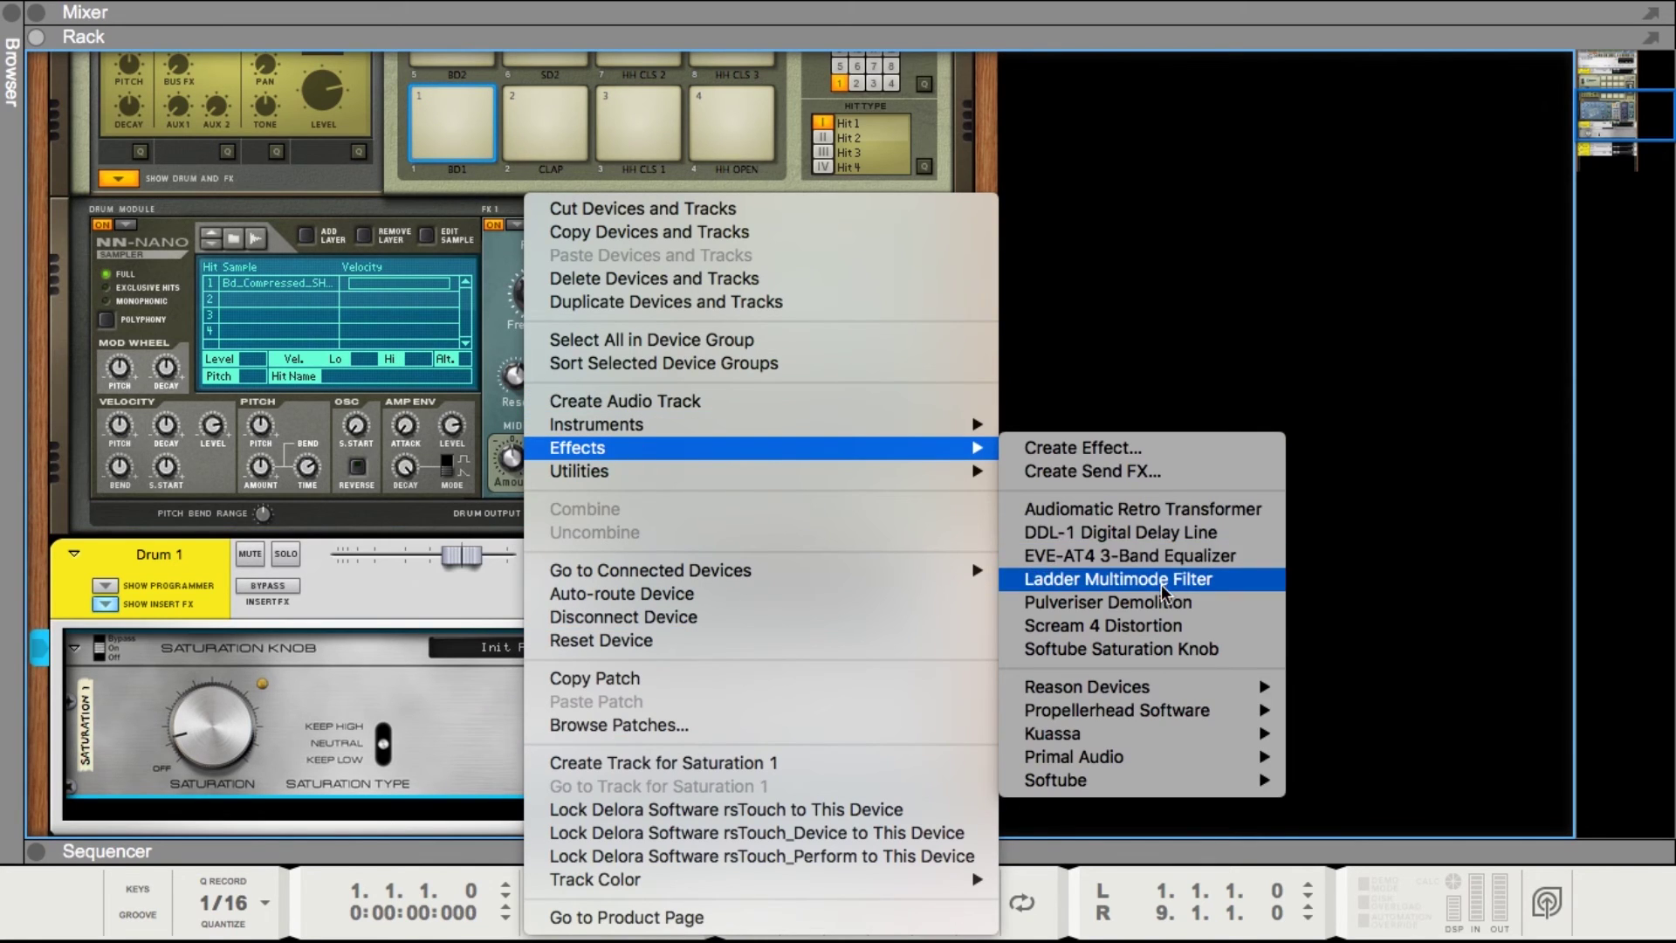
pyautogui.click(1145, 607)
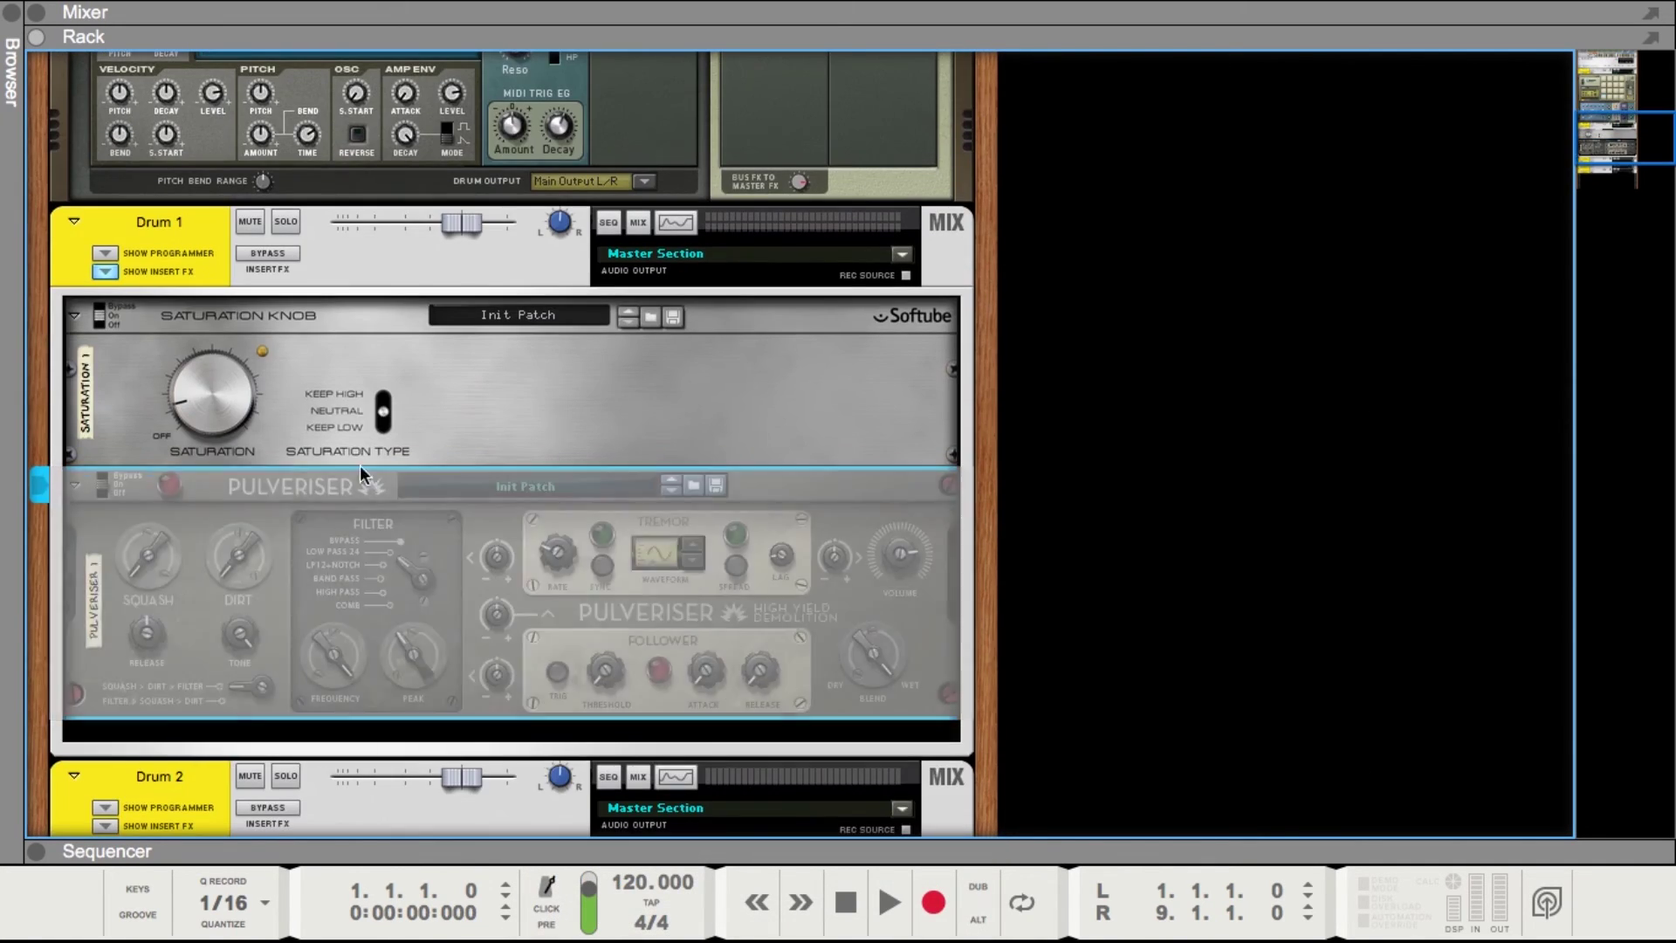
pyautogui.scroll(3, 447, 262)
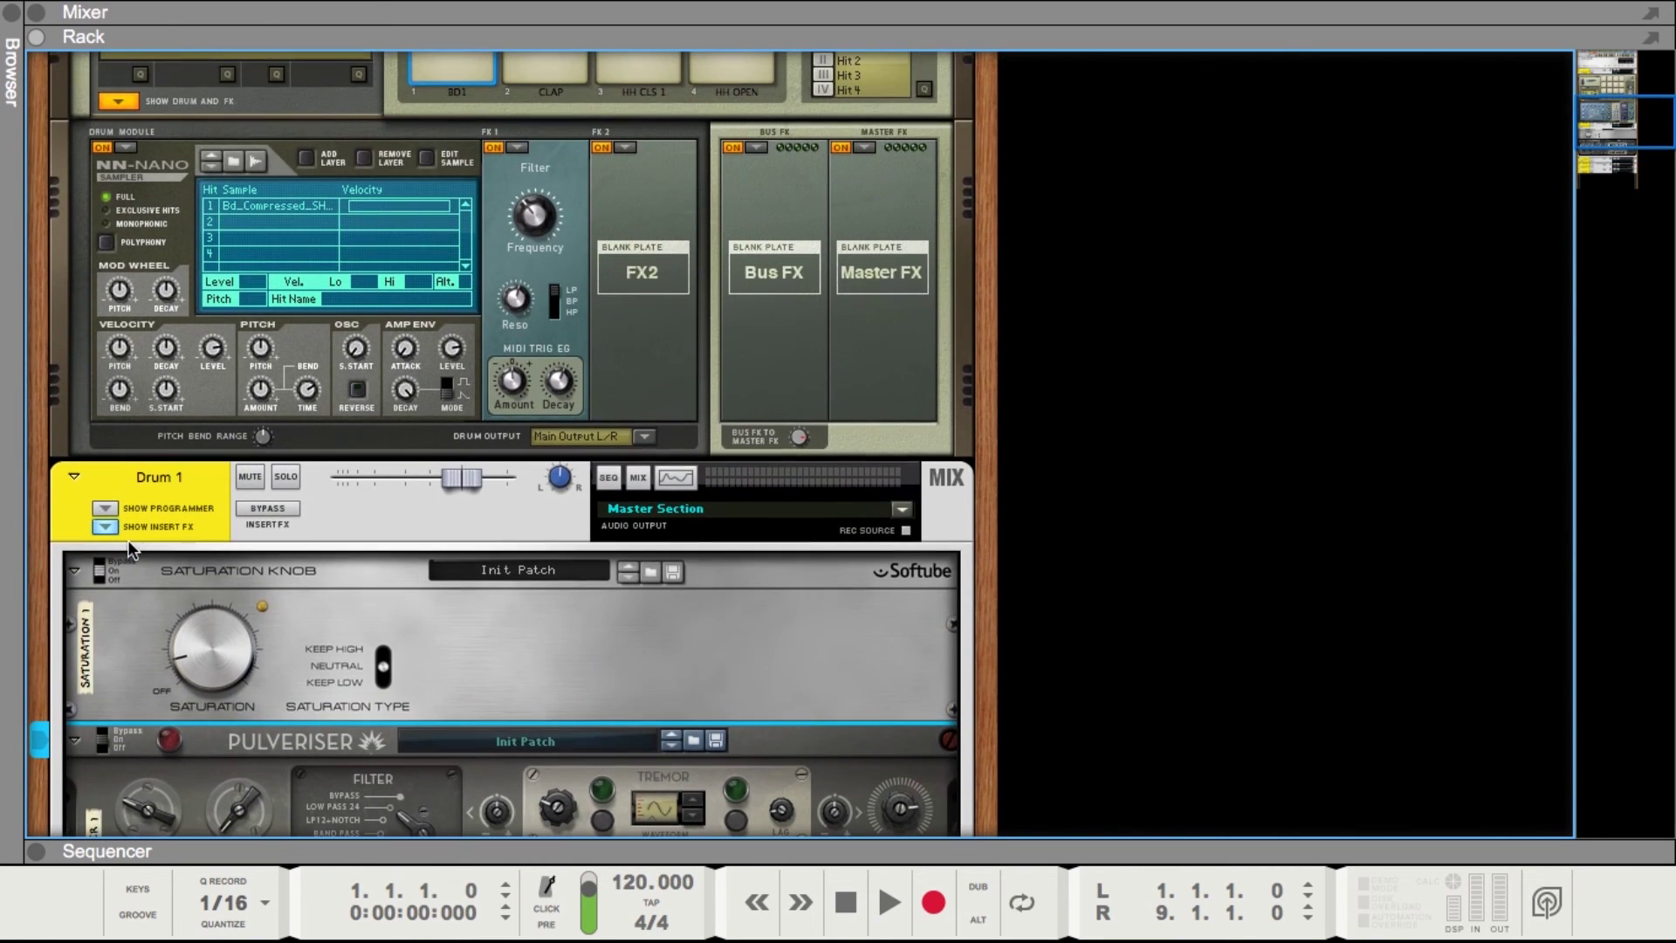
pyautogui.click(457, 59)
# - Inspect the rear cabling of the Drum 1 channel's Saturation Knob and Pulveriser inserts, then return to the rack front
pyautogui.scroll(1, 459, 63)
pyautogui.scroll(-1, 457, 65)
pyautogui.press('Tab')
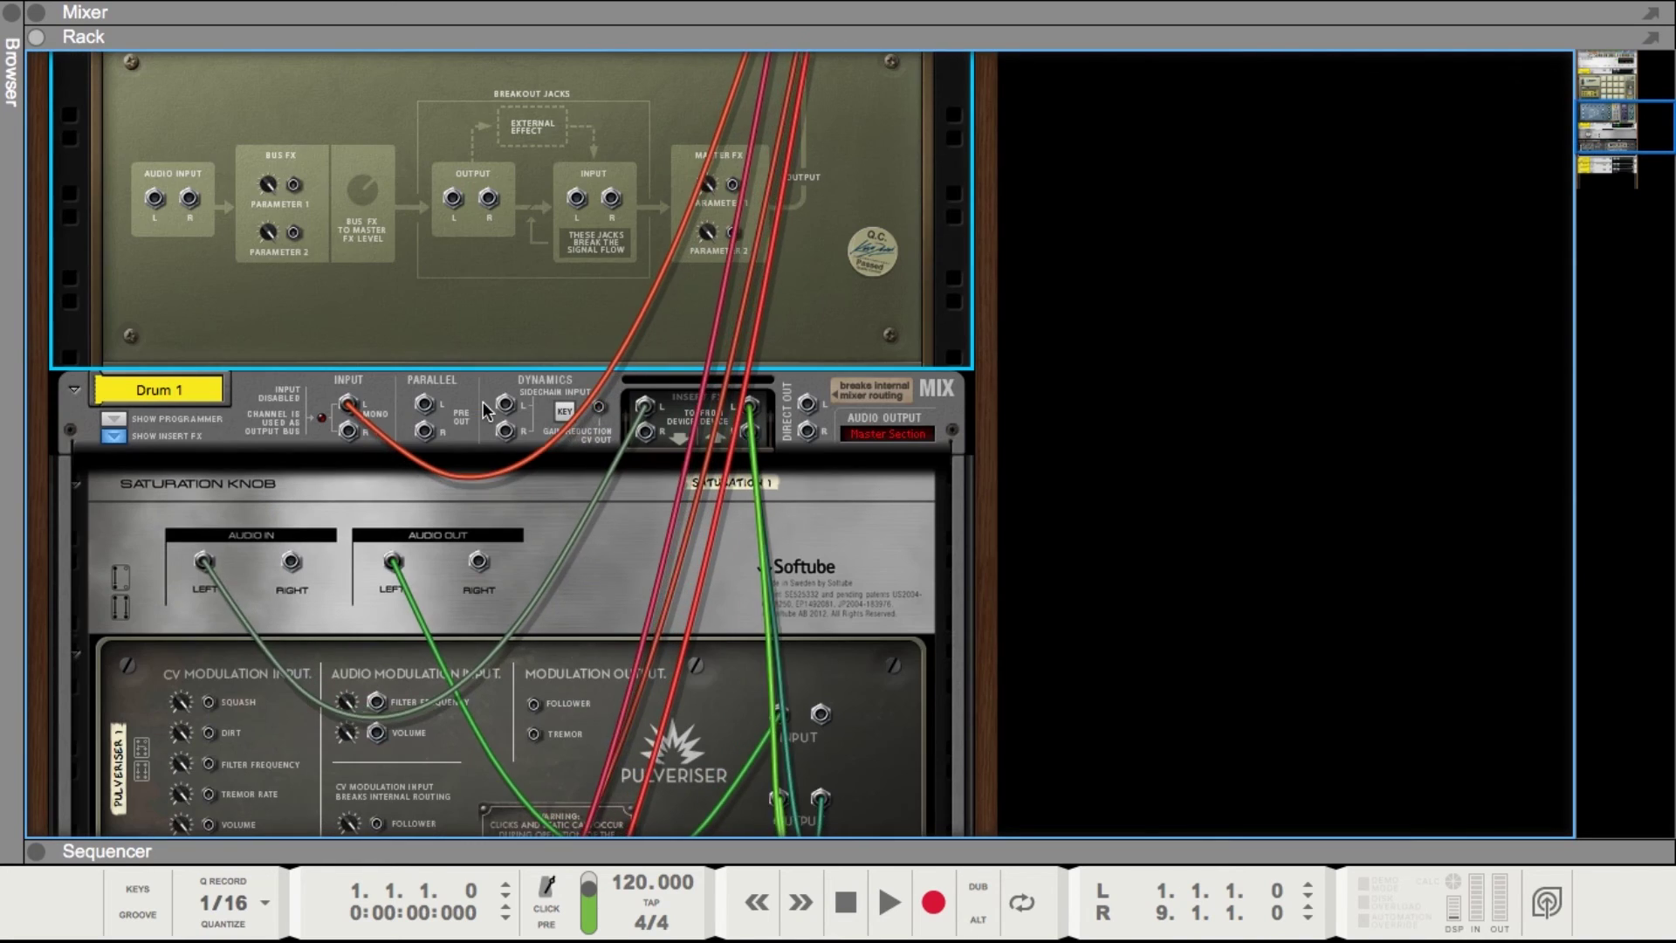
pyautogui.scroll(-1, 658, 747)
pyautogui.press('Tab')
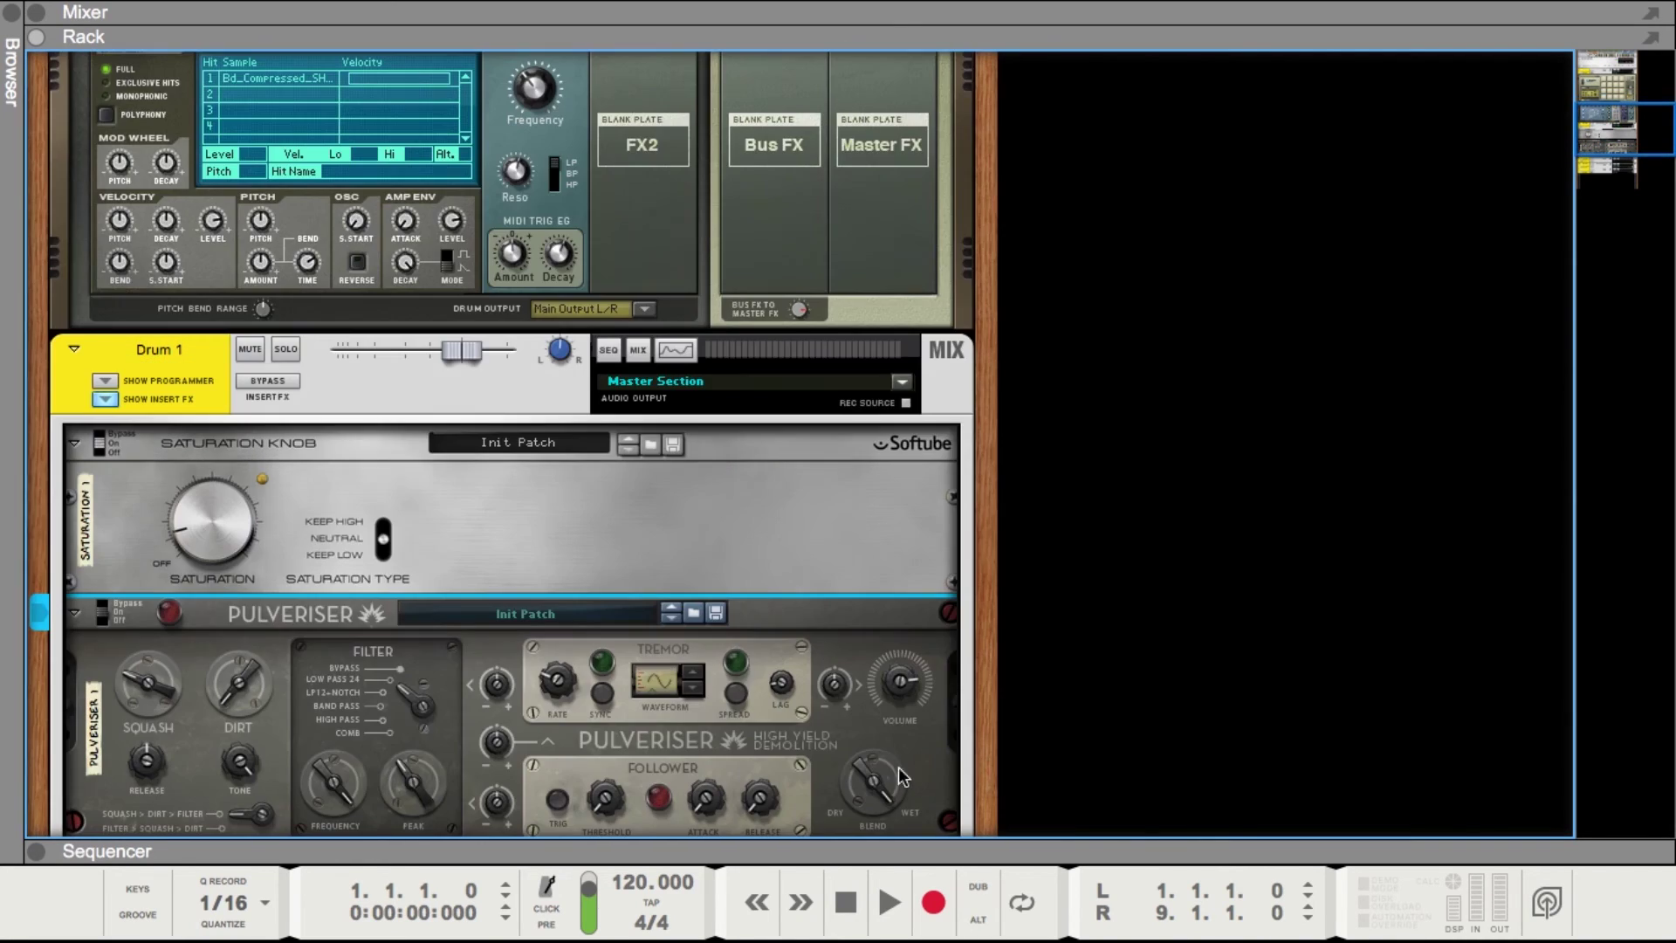
# - Set the Pulveriser's Blend on Drum 1 to about 64% and play pad 1 to hear the result
pyautogui.scroll(-1, 744, 679)
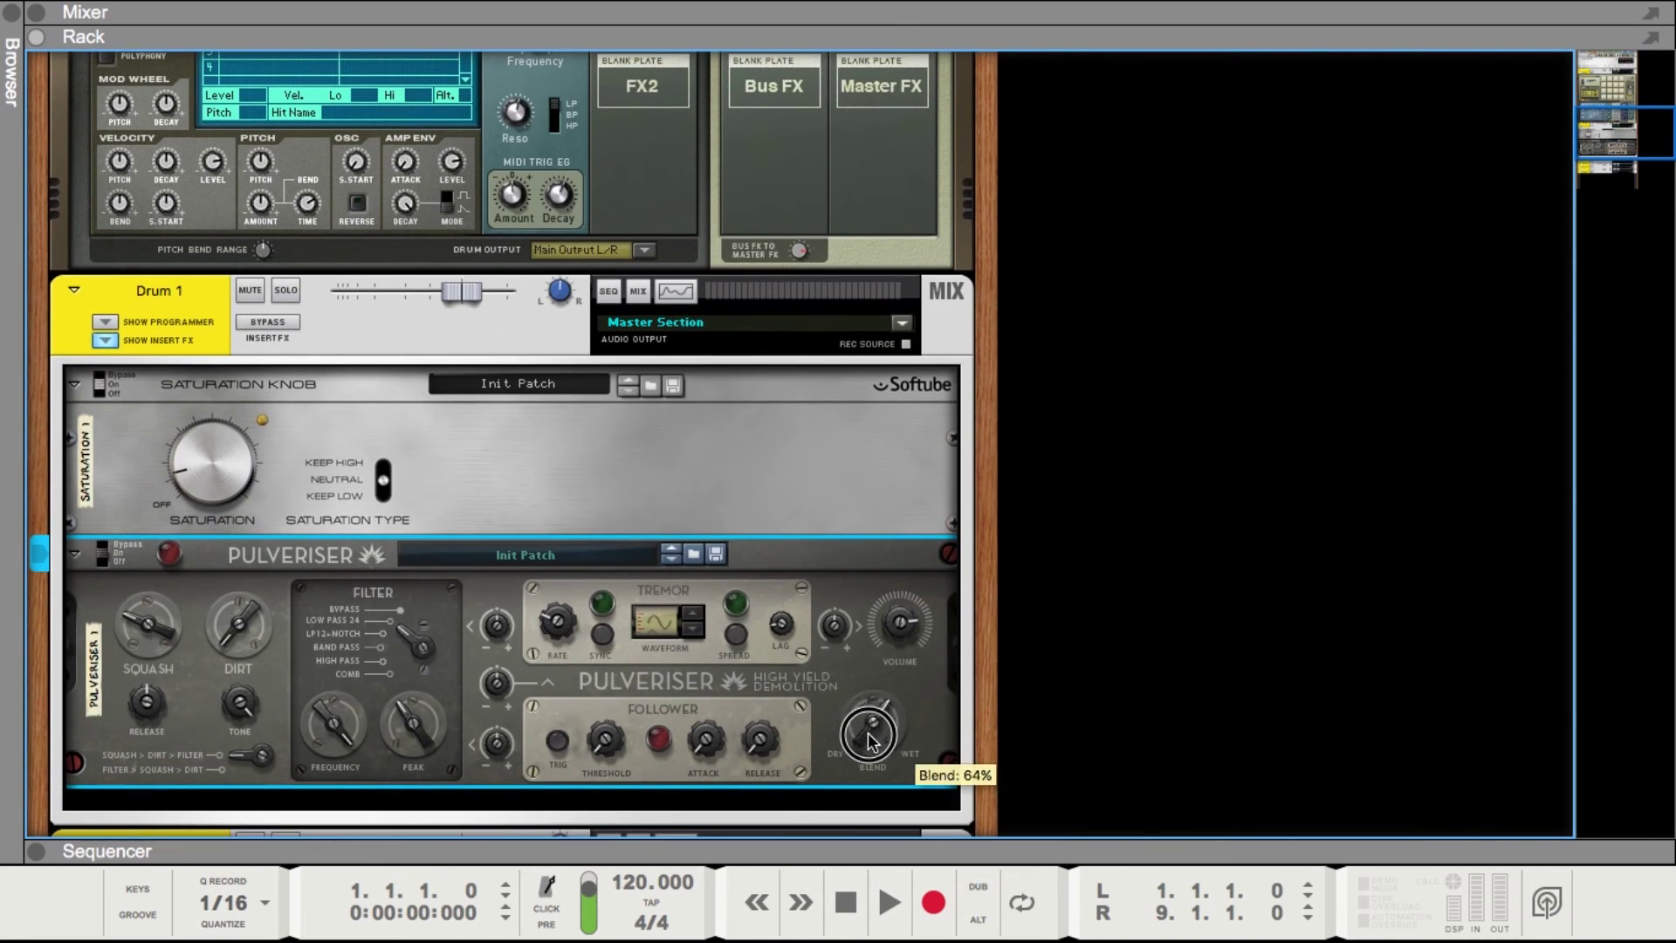
pyautogui.scroll(3, 867, 750)
pyautogui.scroll(2, 866, 751)
pyautogui.click(450, 136)
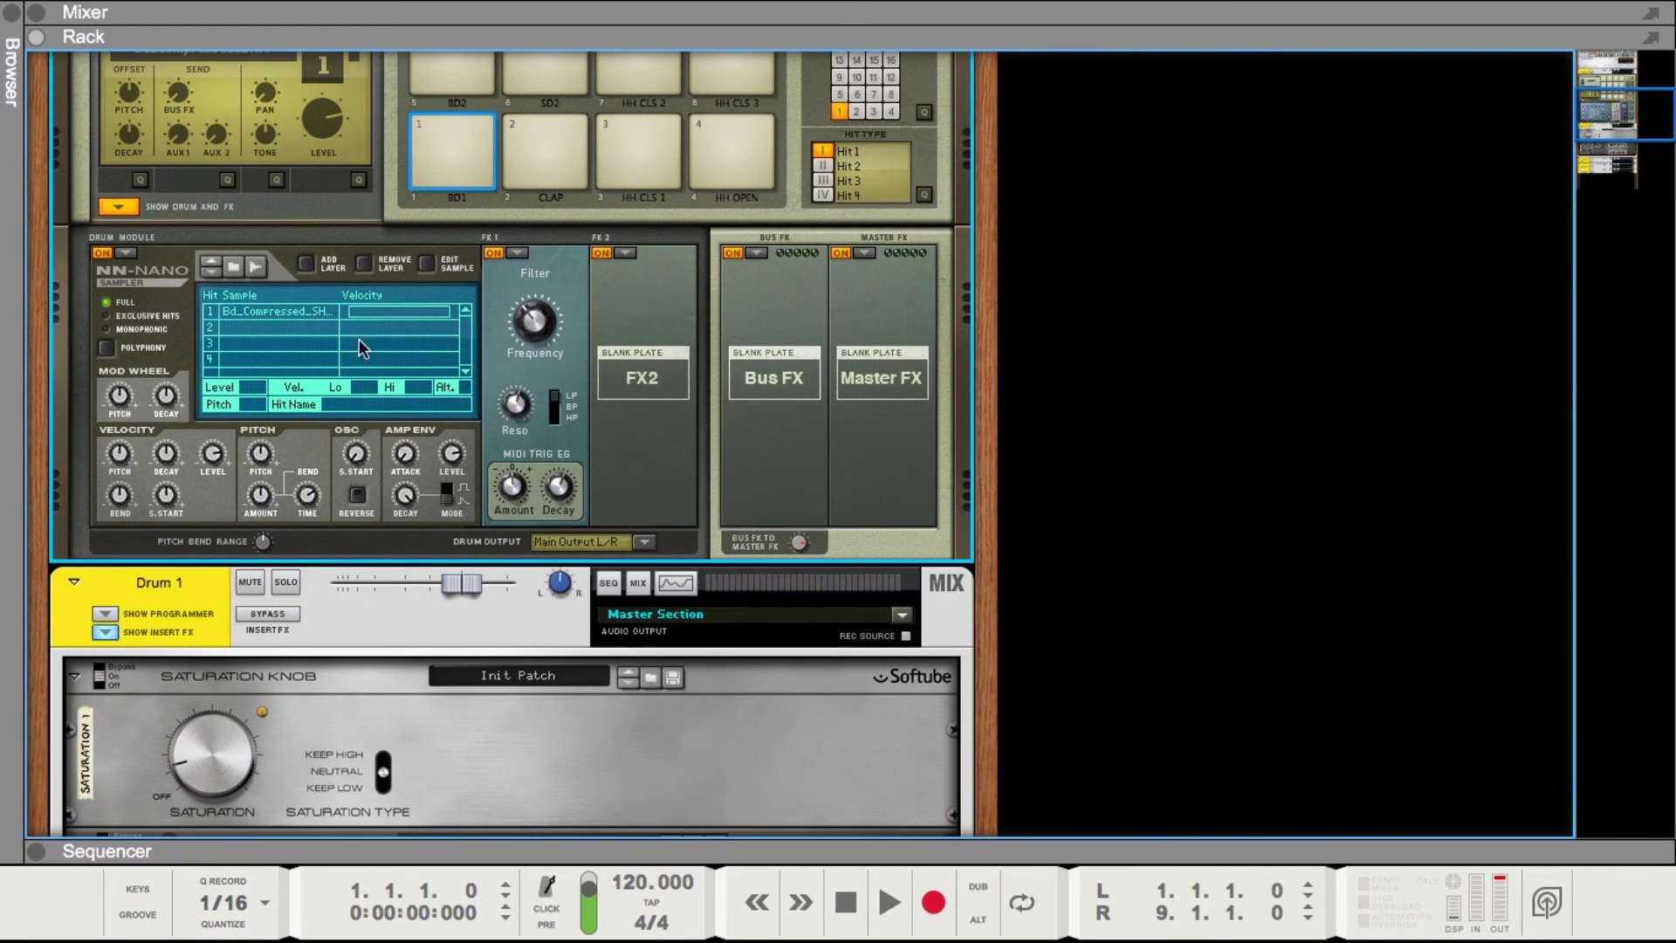
pyautogui.scroll(2, 400, 252)
pyautogui.scroll(1, 400, 251)
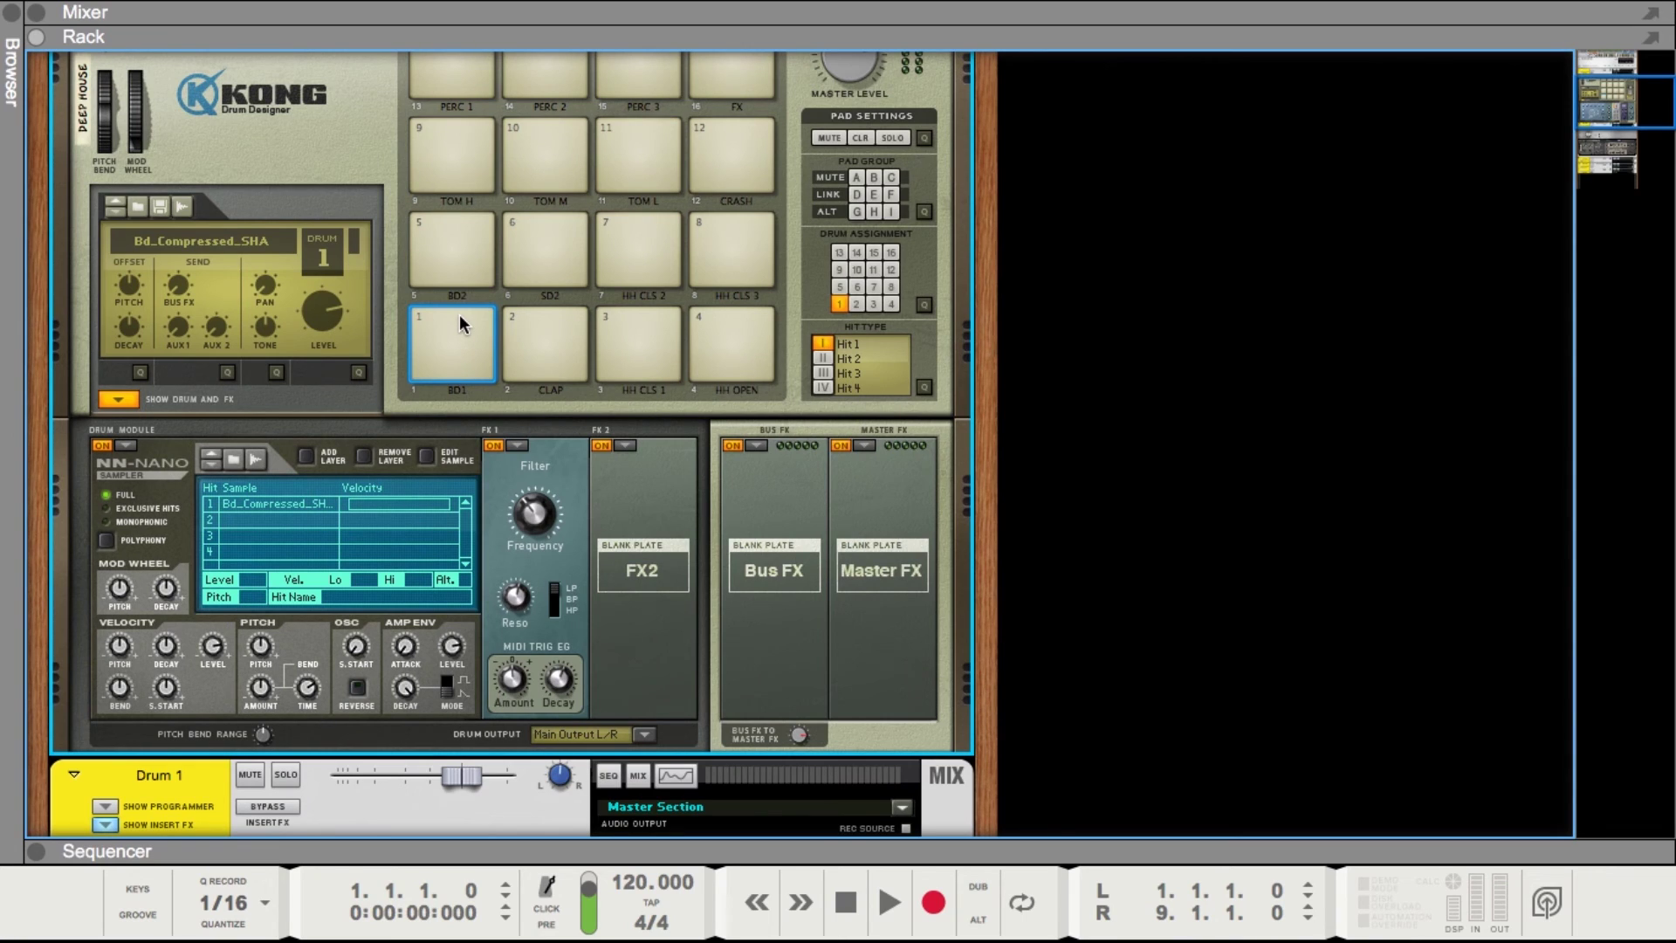
pyautogui.scroll(3, 454, 312)
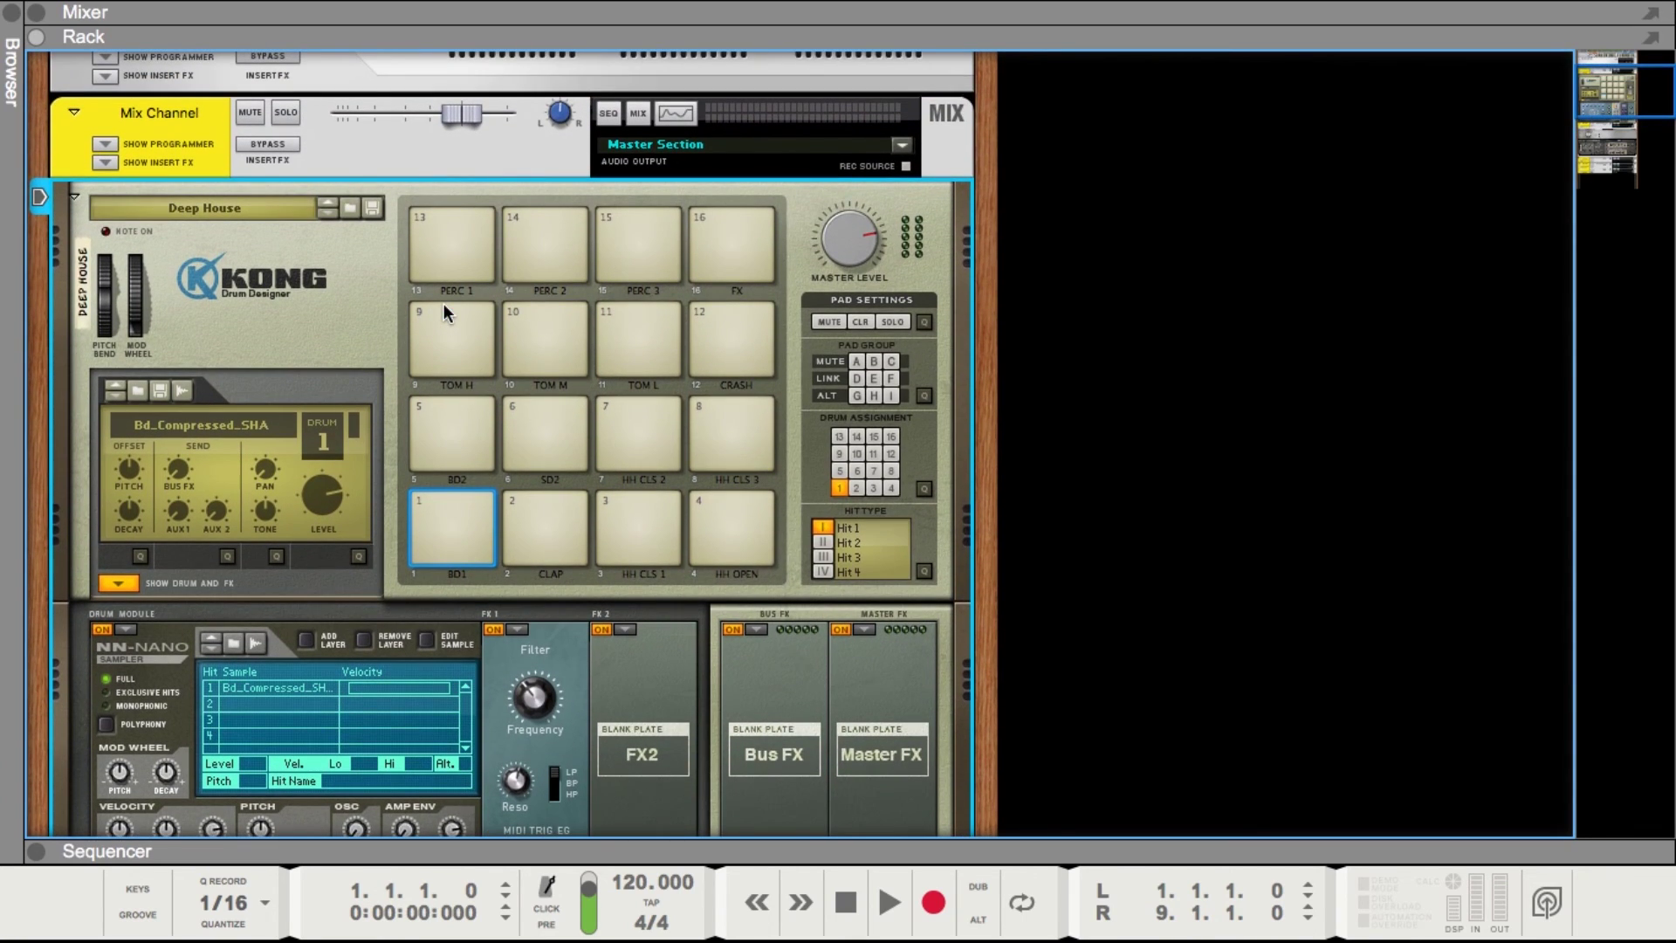